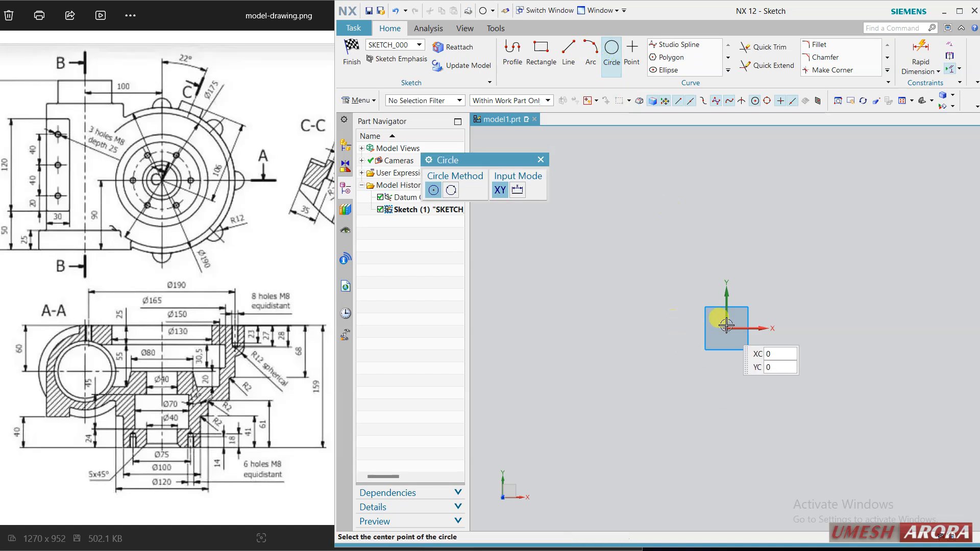
# Step: Draw two concentric circles of 175 mm and 190 mm diameter centred on the sketch origin, and finish the sketch
pyautogui.click(725, 327)
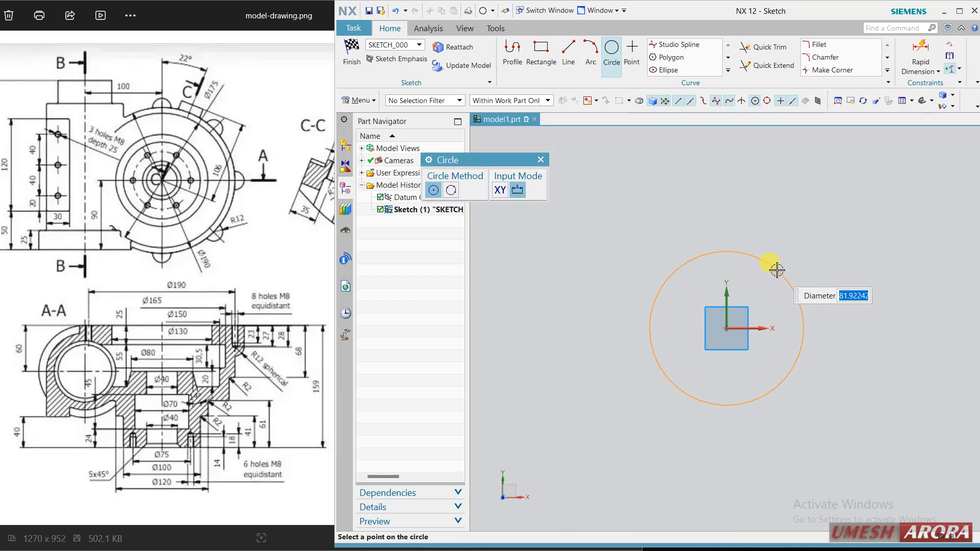
pyautogui.press('Return')
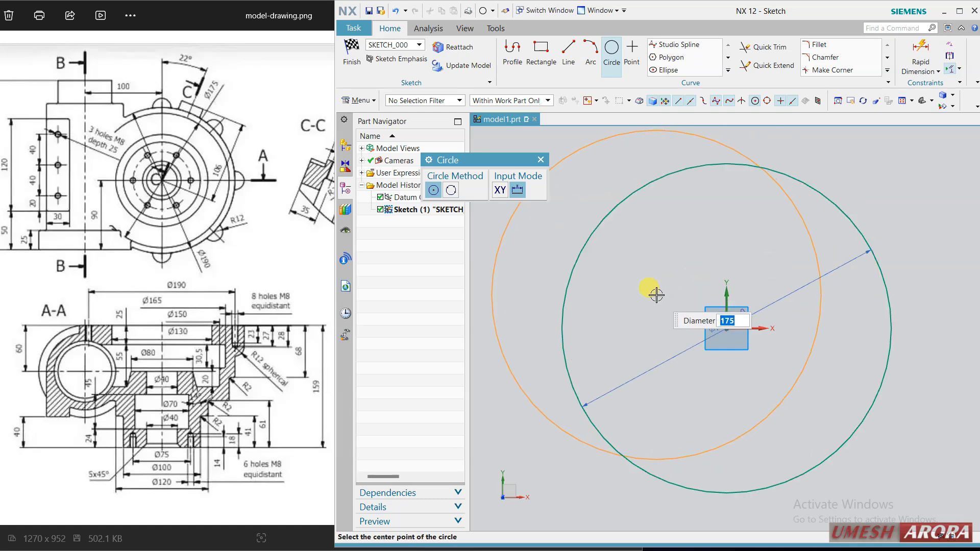
pyautogui.press('Escape')
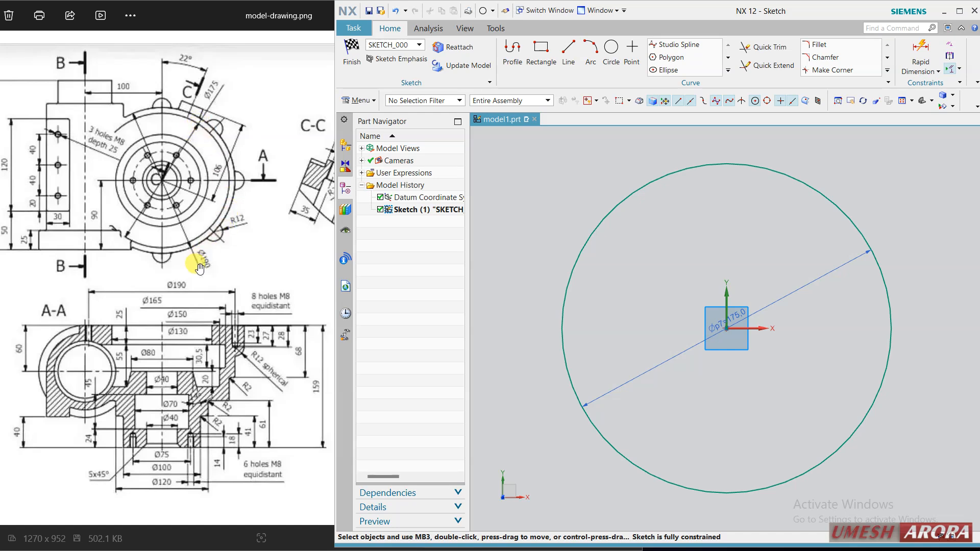
pyautogui.click(612, 56)
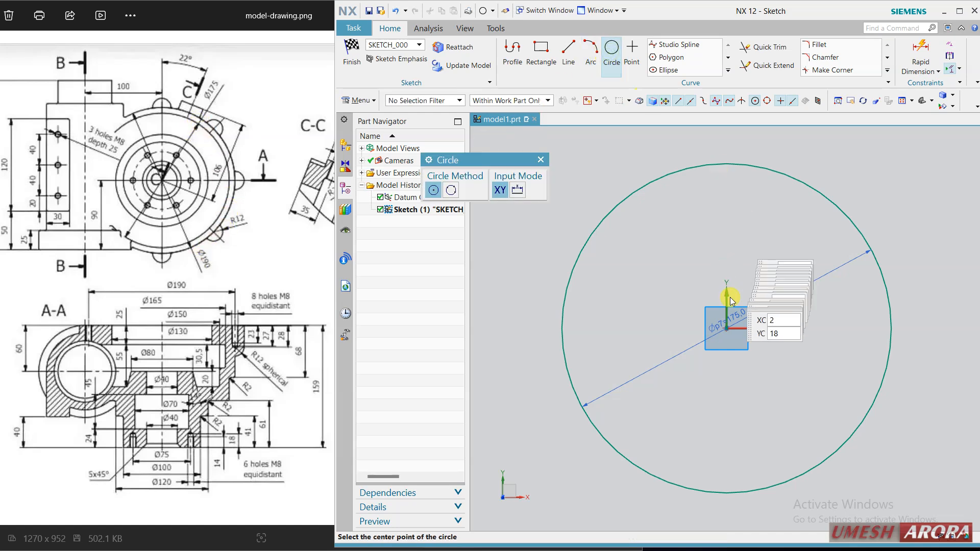
pyautogui.click(727, 328)
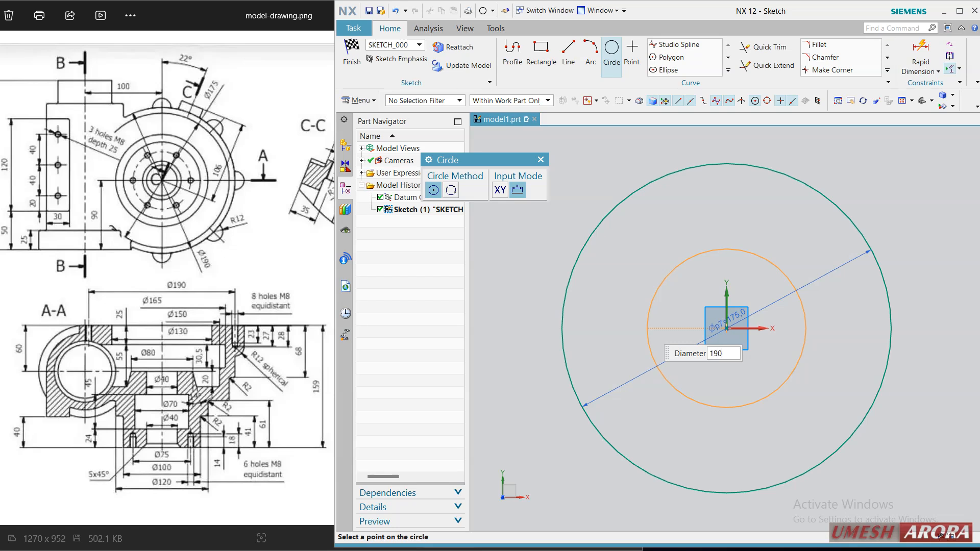
pyautogui.press('Return')
pyautogui.press('Escape')
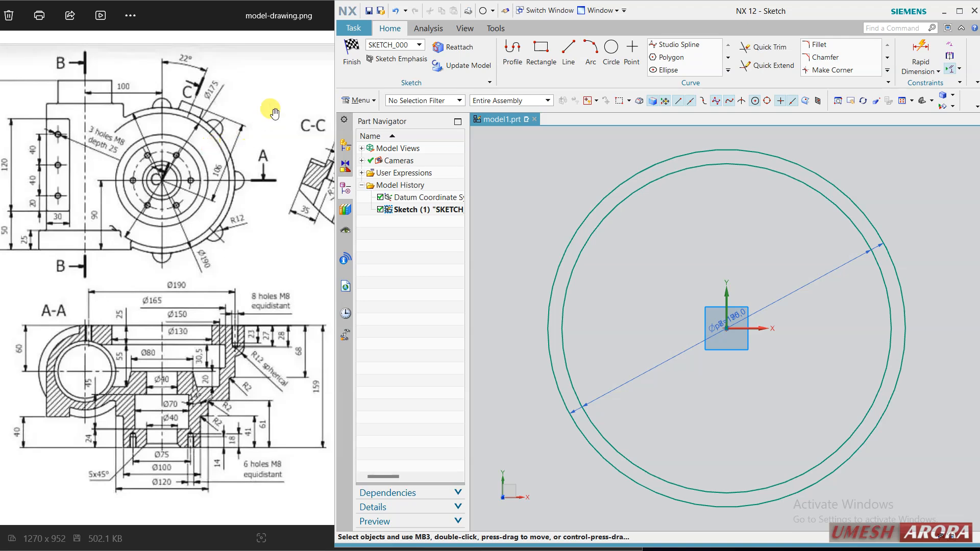
pyautogui.click(352, 51)
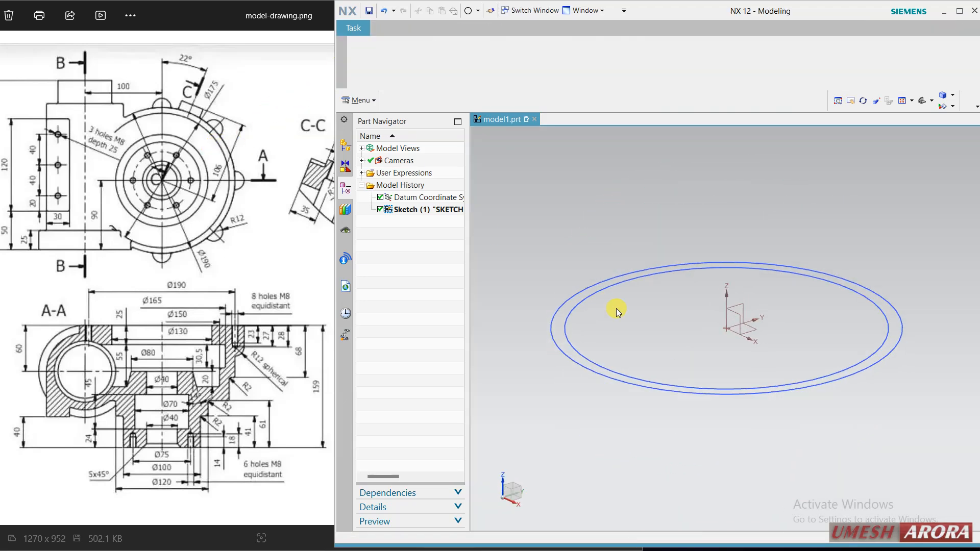
# Step: Extrude only the outer 190 mm circle to a distance of 68 mm, using single-curve selection
pyautogui.click(547, 49)
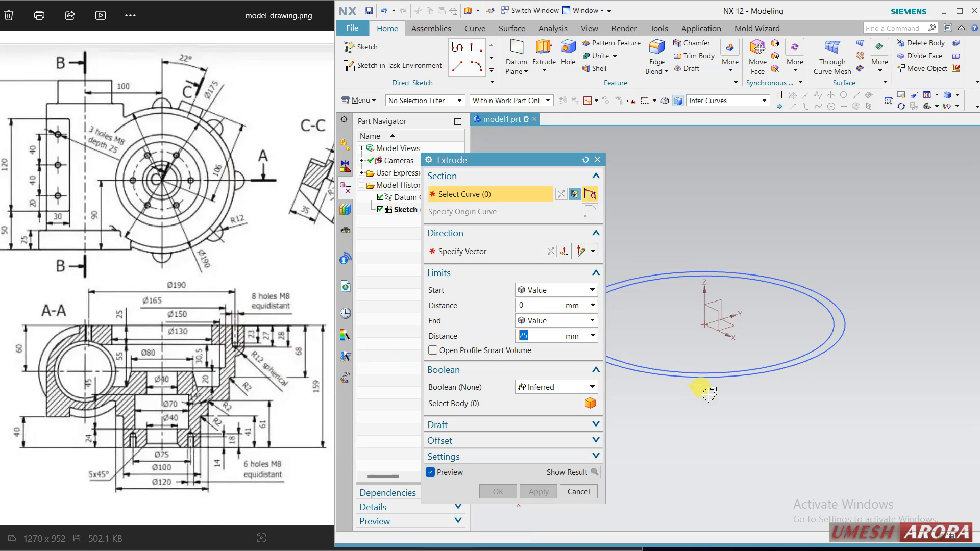
pyautogui.click(728, 100)
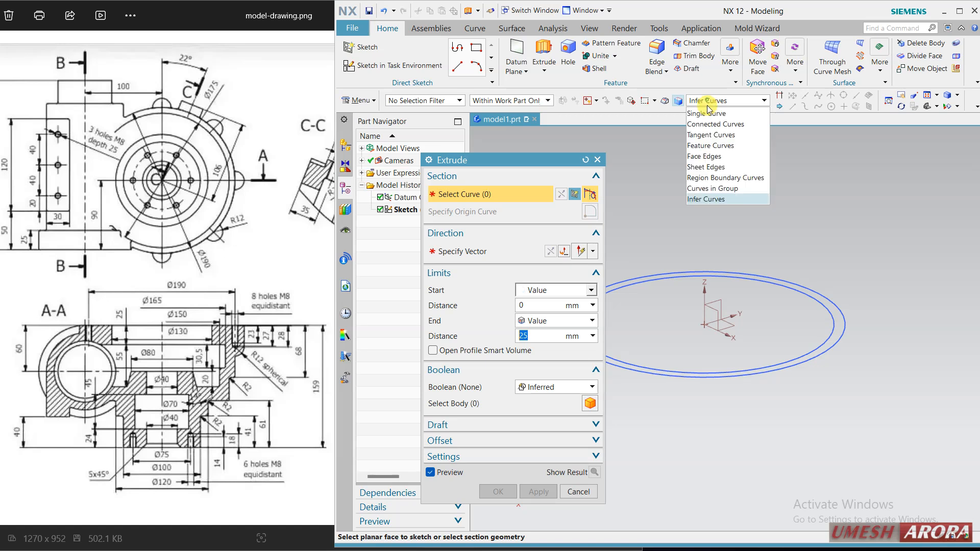
pyautogui.click(715, 112)
pyautogui.click(806, 368)
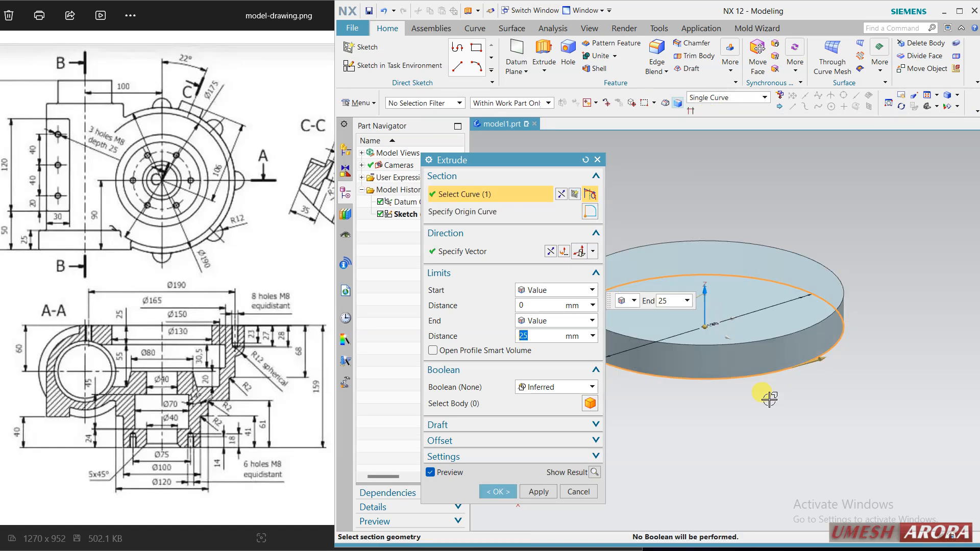
pyautogui.press('Return')
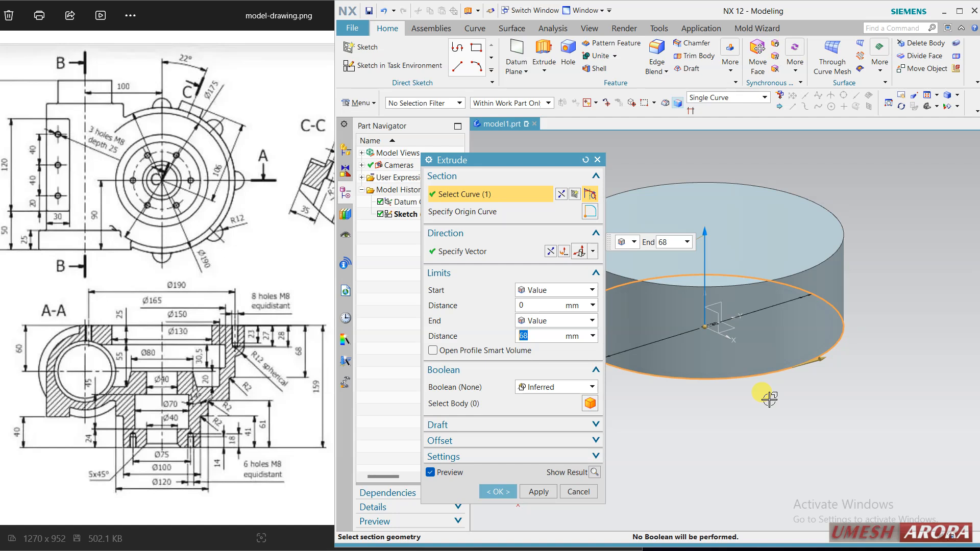
pyautogui.click(539, 493)
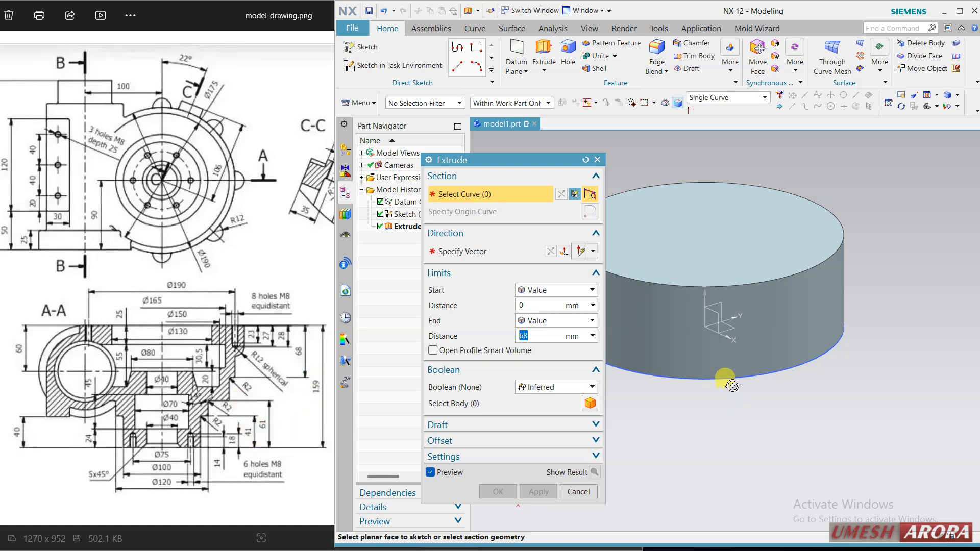
# Step: Extrude the inner 175 mm circle by 159-61 mm, united with the existing cylinder
pyautogui.moveTo(733, 386); pyautogui.dragTo(750, 347, button='middle')
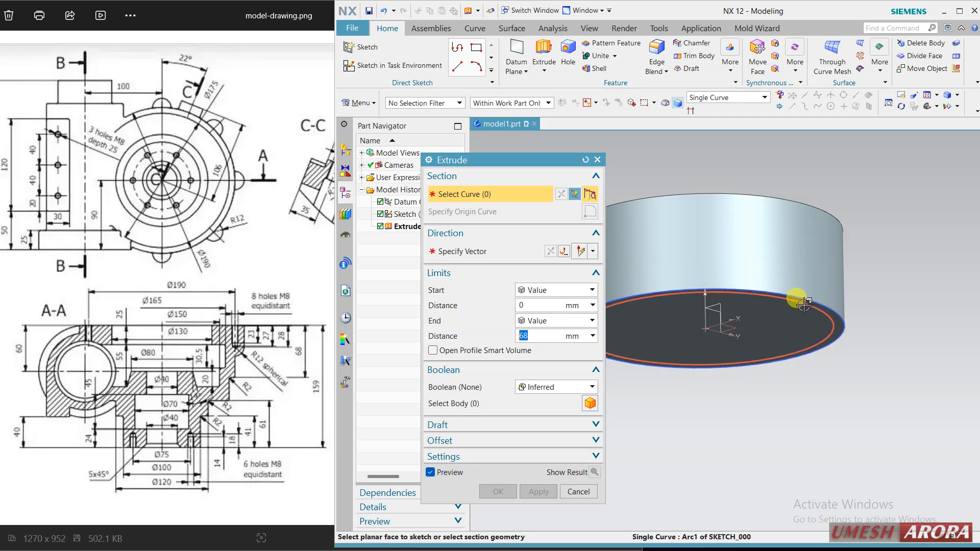
pyautogui.click(805, 304)
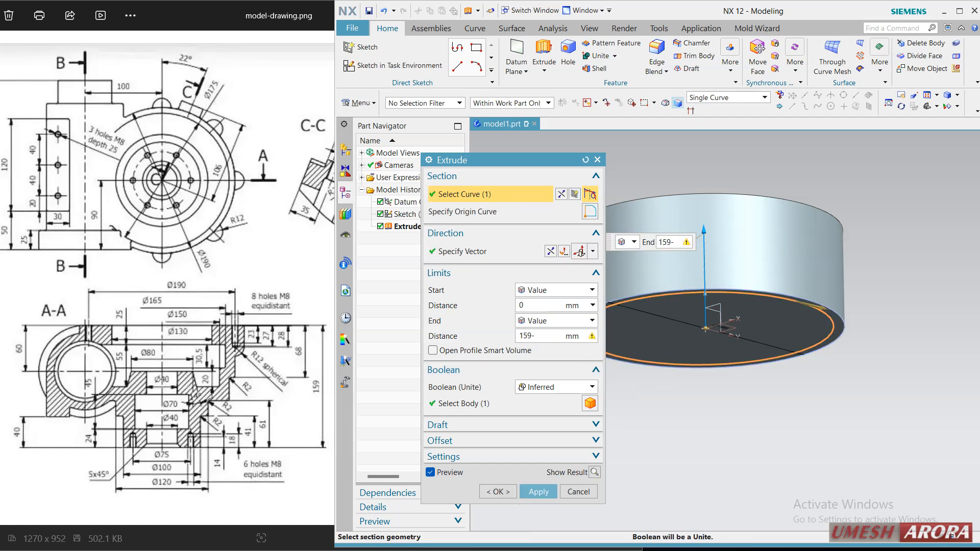
pyautogui.write('1')
pyautogui.press('Return')
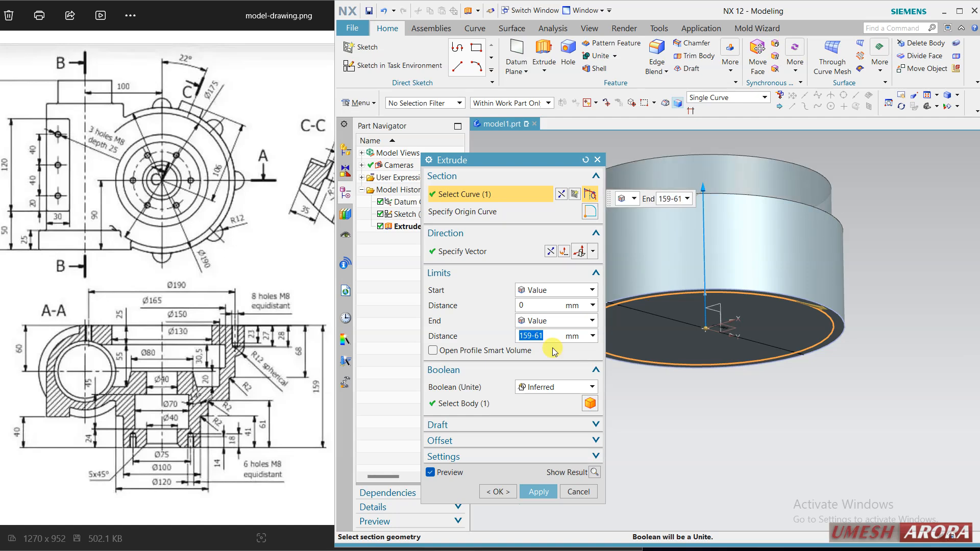
pyautogui.moveTo(799, 378); pyautogui.dragTo(795, 433, button='middle')
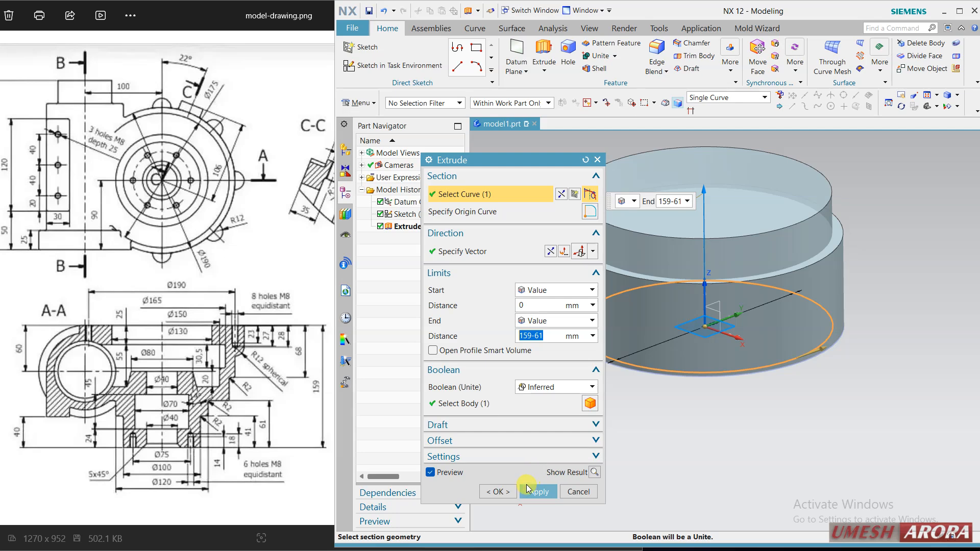
pyautogui.click(498, 491)
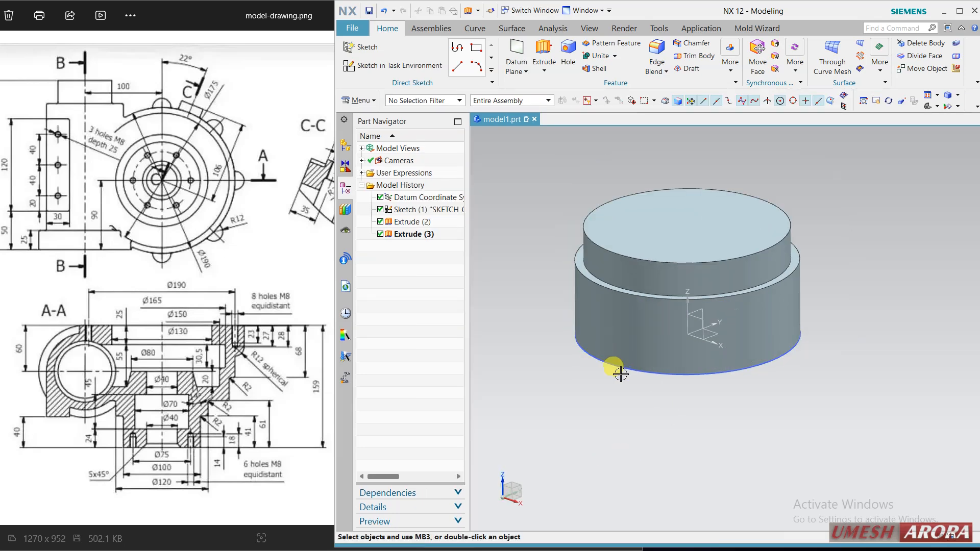
# Step: Create a new task-environment sketch on the XY datum plane at the base of the body
pyautogui.moveTo(620, 372)
pyautogui.mouseDown(button='middle')
pyautogui.moveTo(656, 368)
pyautogui.moveTo(675, 404)
pyautogui.mouseUp(button='middle')
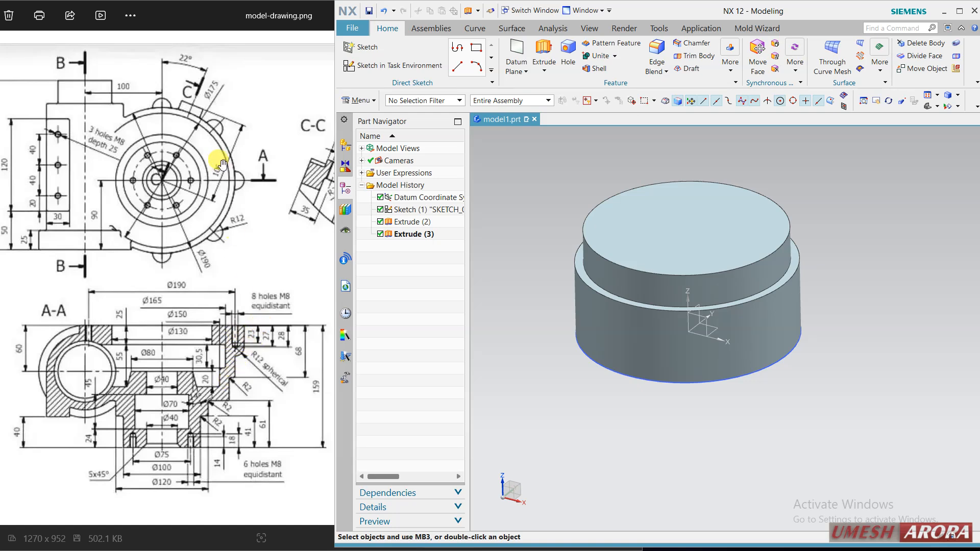
pyautogui.click(395, 67)
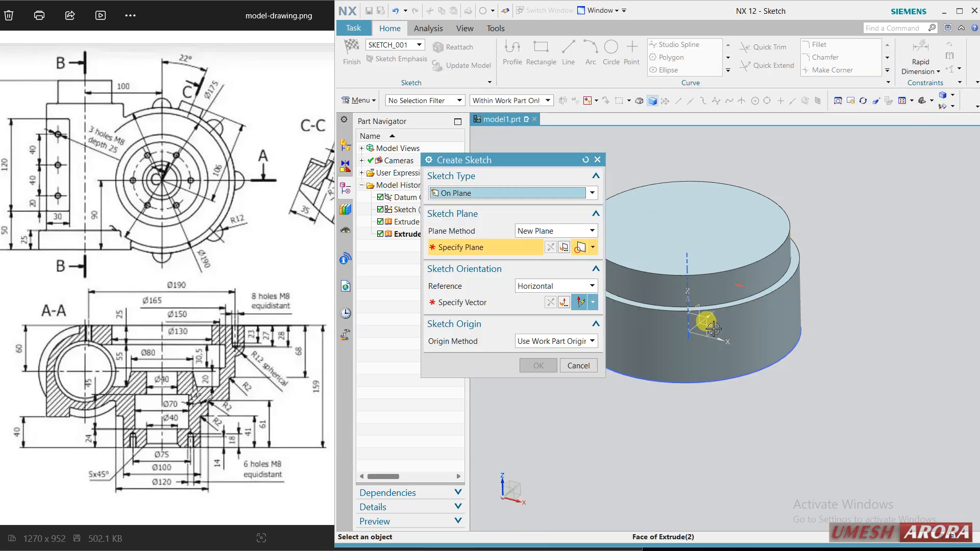
pyautogui.click(731, 339)
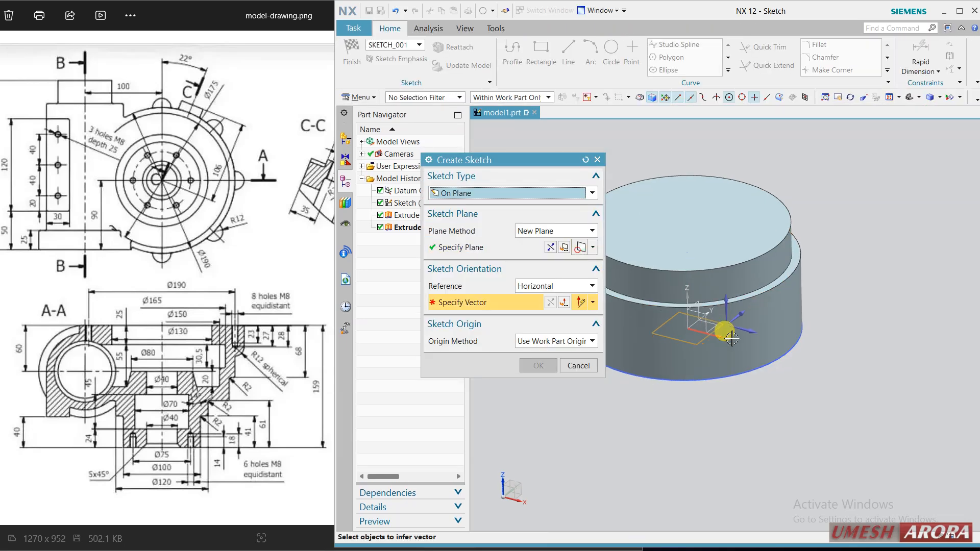
pyautogui.middleClick(760, 396)
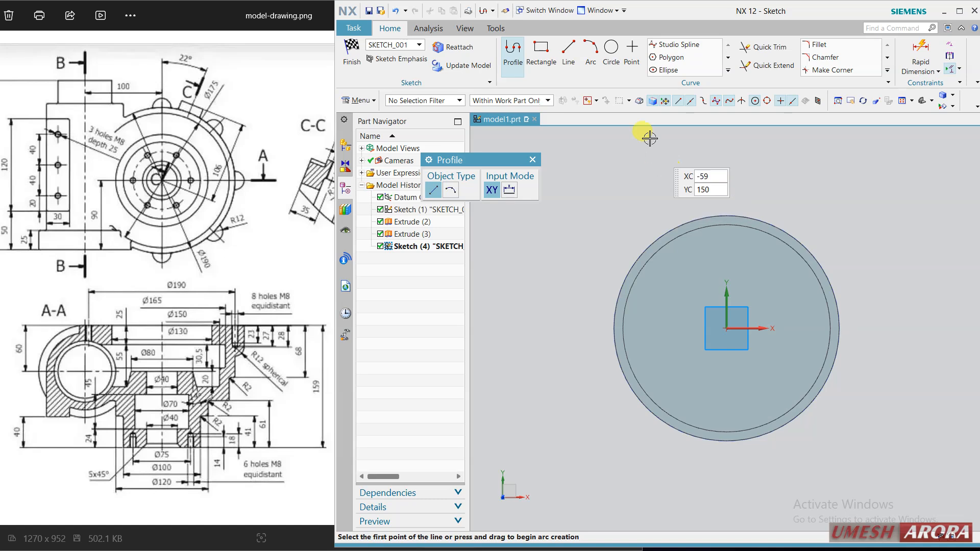
# Step: Draw a 24 mm diameter circle centred on the outer circle's quadrant point on the positive Y axis, and finish the sketch
pyautogui.click(611, 48)
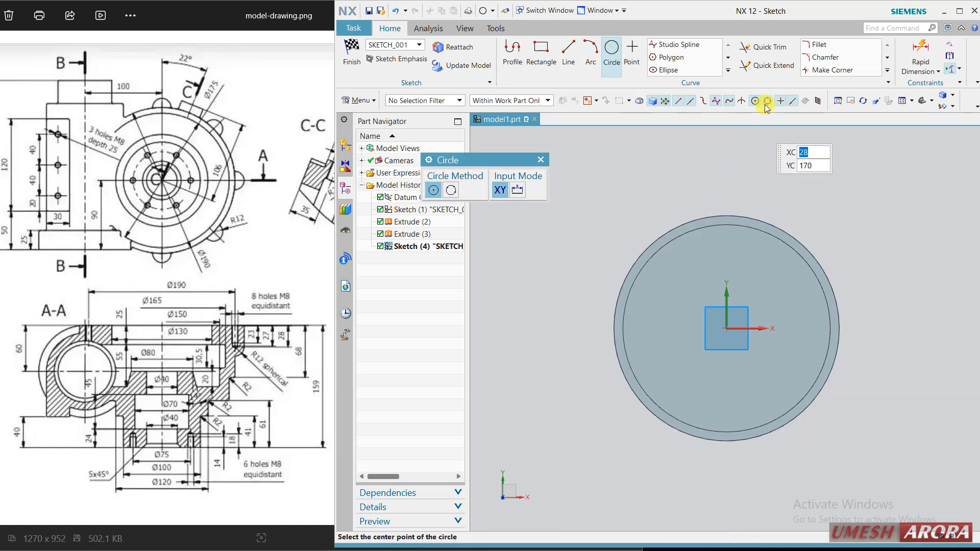
pyautogui.click(727, 216)
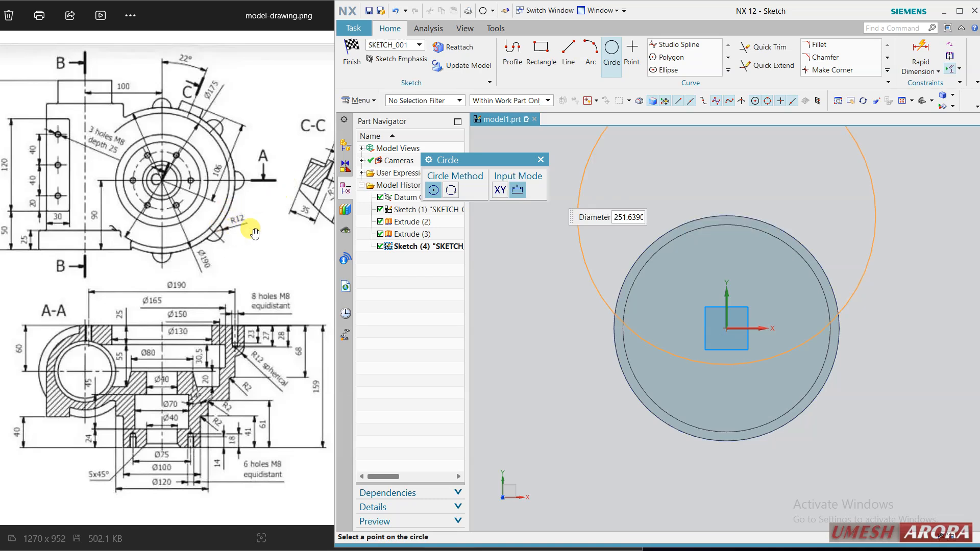
pyautogui.write('24')
pyautogui.press('Return')
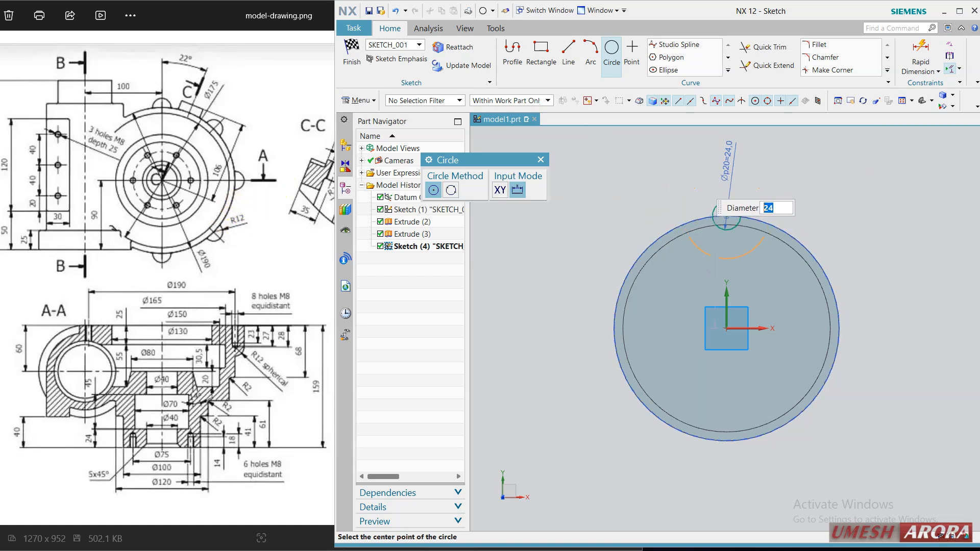
pyautogui.middleClick(817, 189)
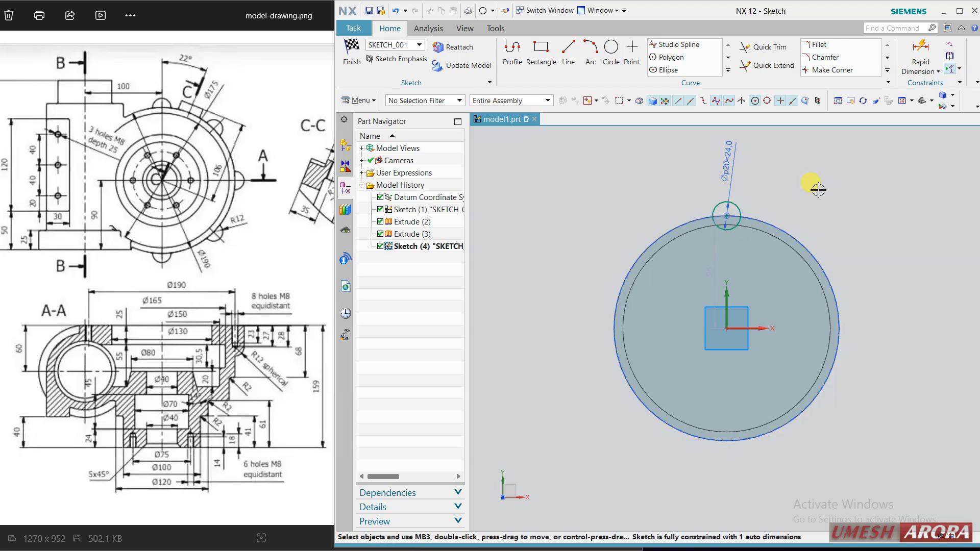
pyautogui.click(352, 51)
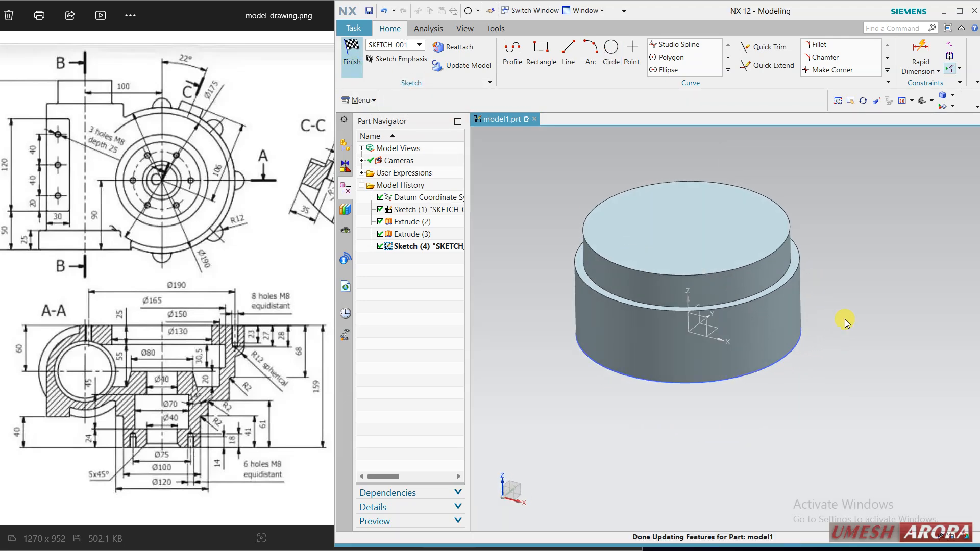
# Step: Extrude the 24 mm circle by 28+12 mm as a small boss united with the main body
pyautogui.moveTo(856, 311)
pyautogui.mouseDown(button='middle')
pyautogui.moveTo(842, 305)
pyautogui.moveTo(823, 320)
pyautogui.moveTo(812, 269)
pyautogui.mouseUp(button='middle')
pyautogui.press('x')
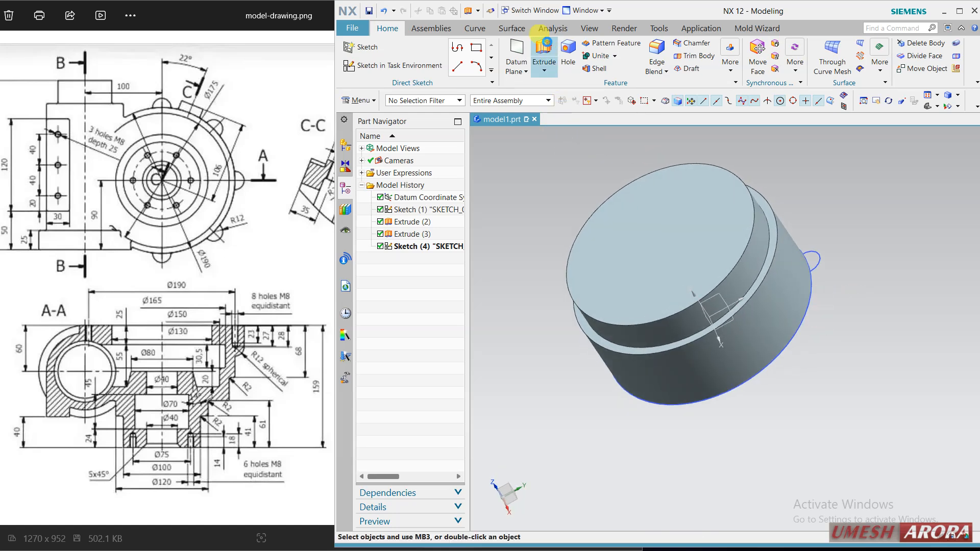
pyautogui.click(823, 259)
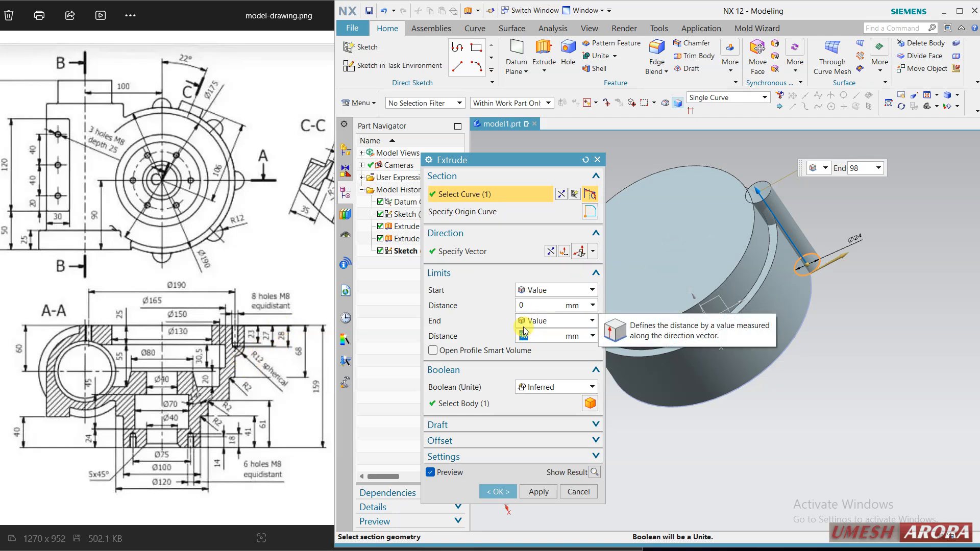
pyautogui.write('28+12')
pyautogui.press('Return')
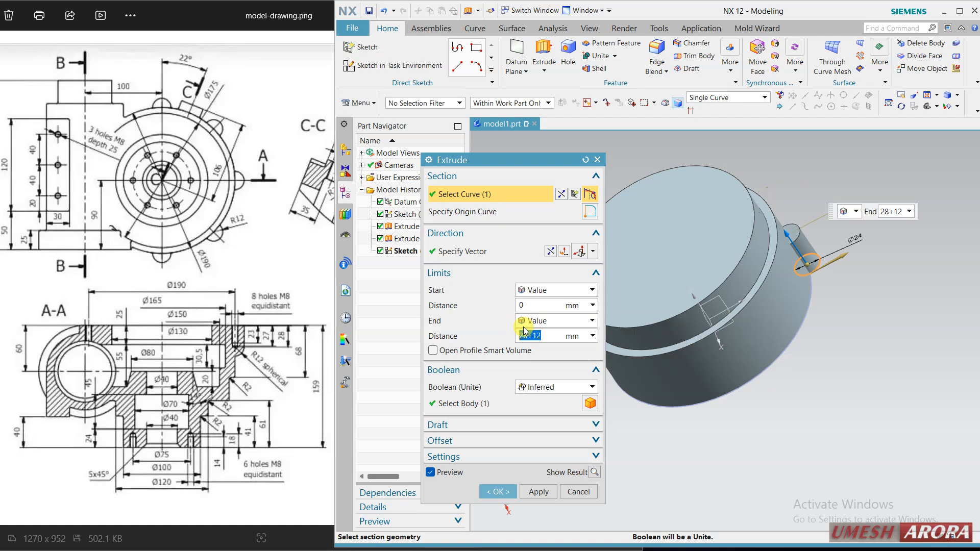
pyautogui.click(499, 492)
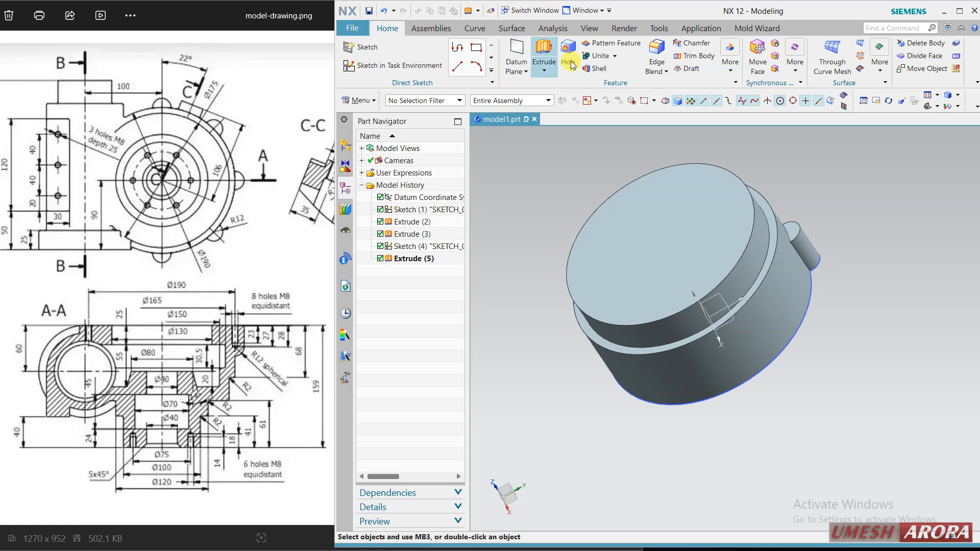
# Step: Round the small boss's end edge with a 12 mm radius edge blend
pyautogui.click(657, 51)
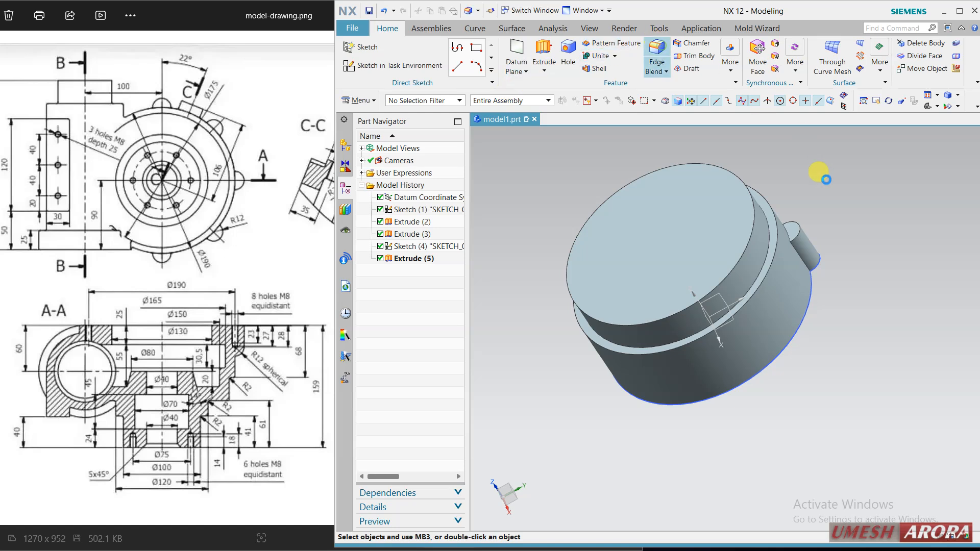
pyautogui.click(799, 233)
pyautogui.write('12')
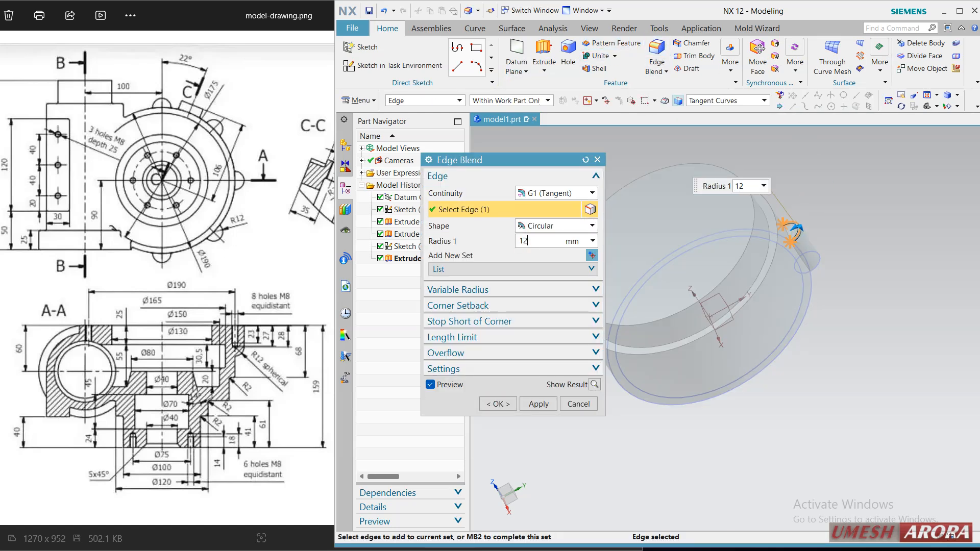
pyautogui.press('Return')
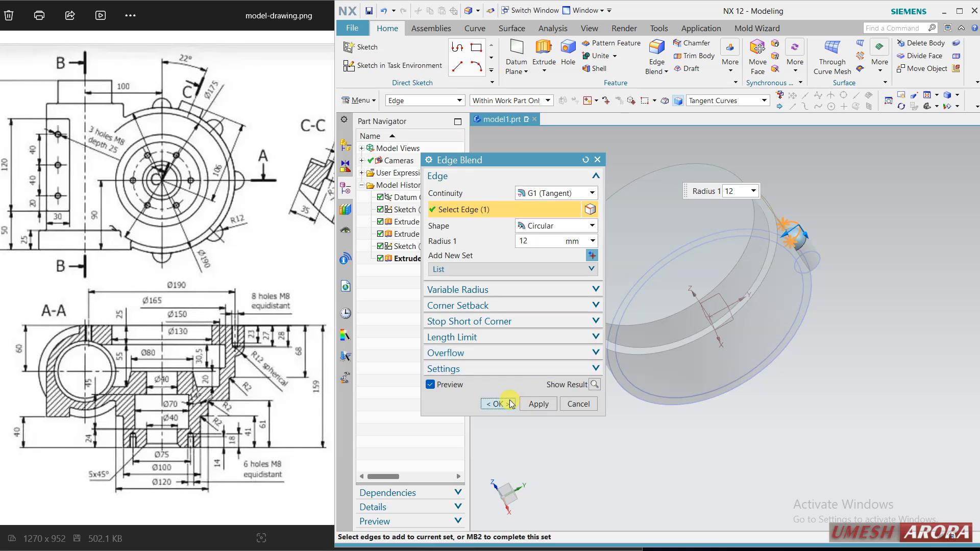
pyautogui.click(498, 403)
# Step: Start an M8 x 1.25 threaded hole centred on the flat end face of the small boss
pyautogui.moveTo(710, 424); pyautogui.dragTo(770, 246, button='middle')
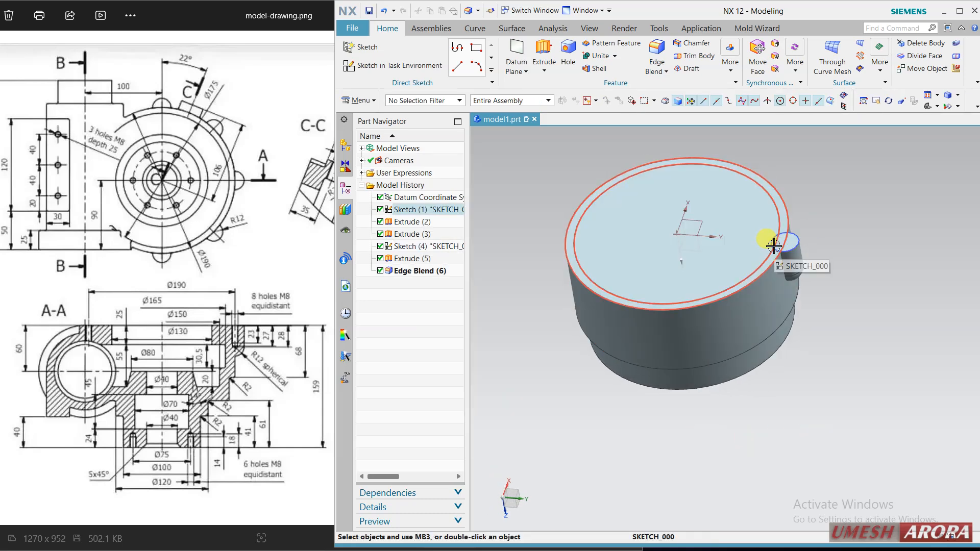
pyautogui.click(565, 51)
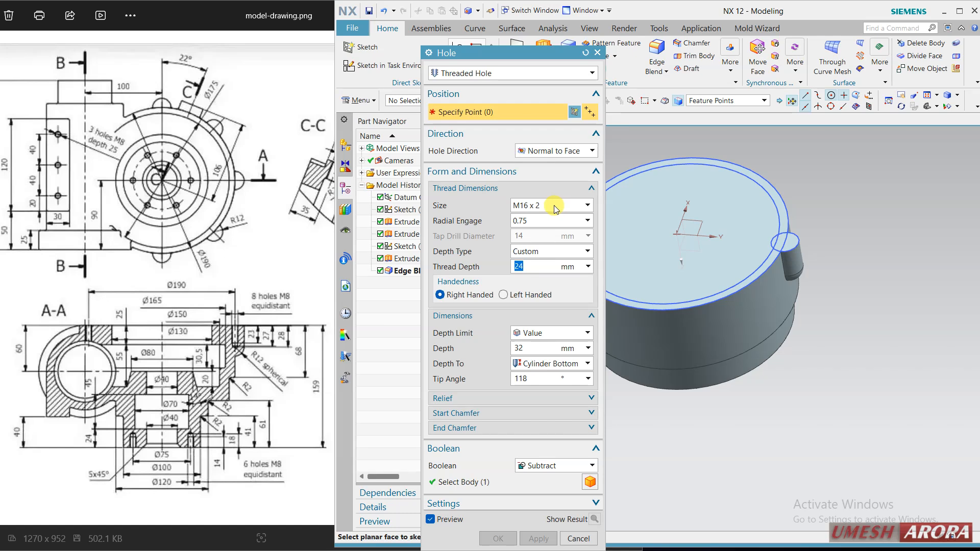
pyautogui.click(555, 206)
pyautogui.scroll(3, 553, 240)
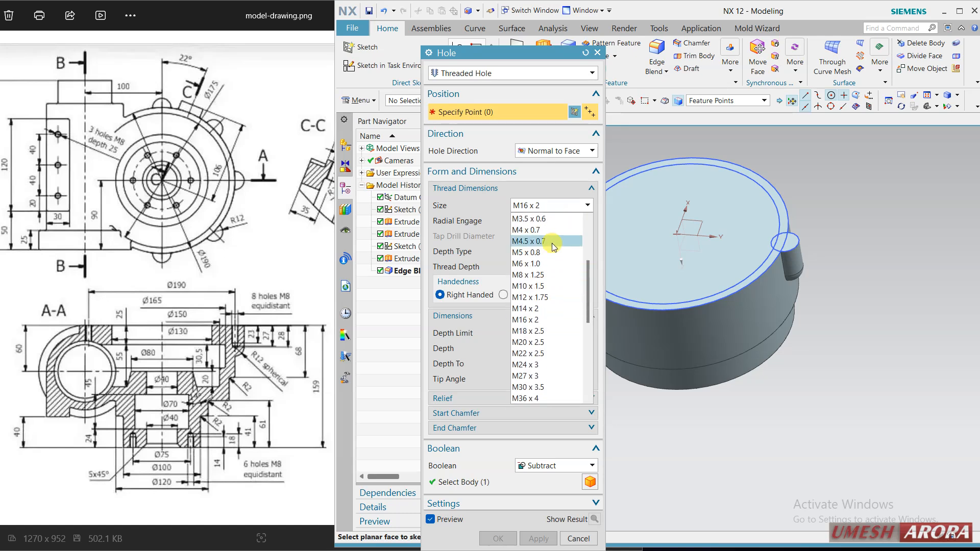
pyautogui.click(541, 275)
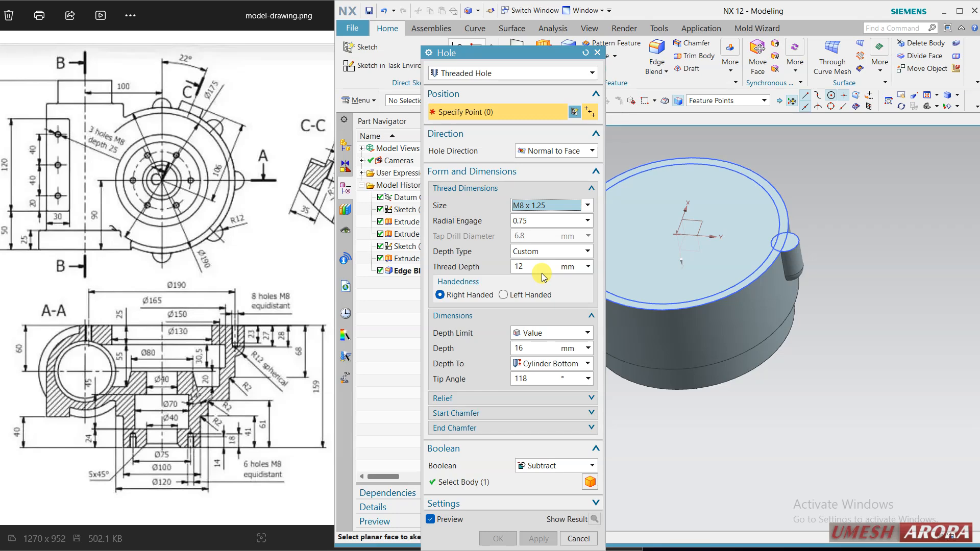
pyautogui.click(784, 244)
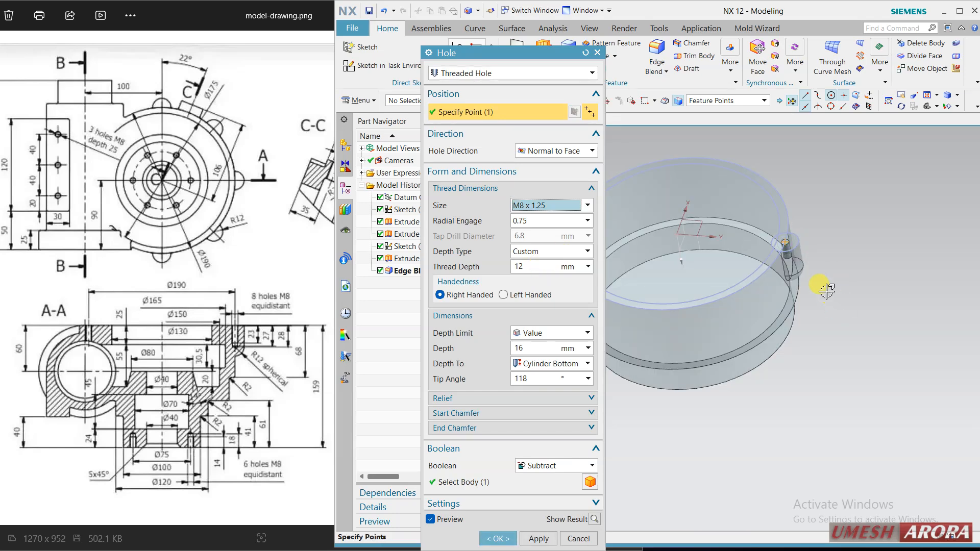
# Step: Set the hole's thread depth to 23 mm and its depth to 27 mm, and create it subtracted from the body
pyautogui.scroll(5, 791, 255)
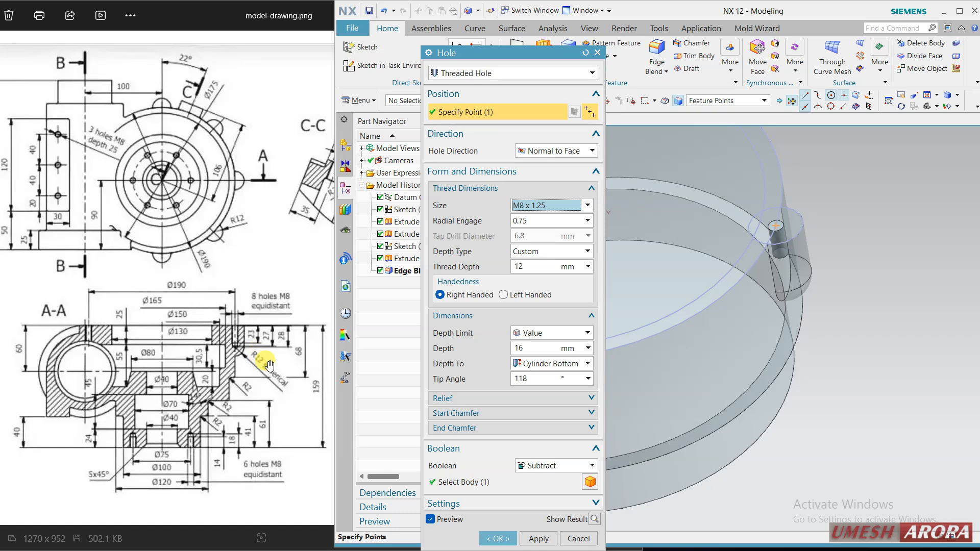
pyautogui.click(538, 265)
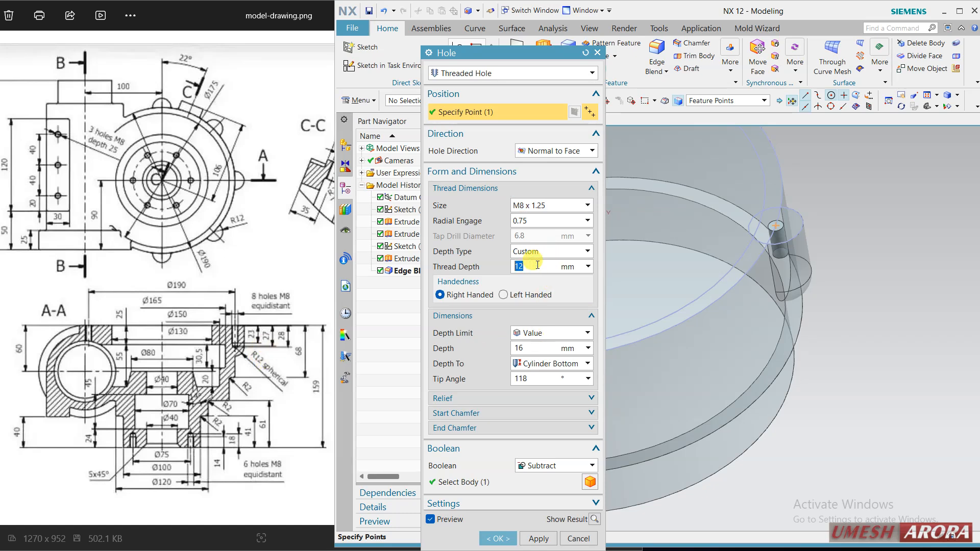
pyautogui.press('Return')
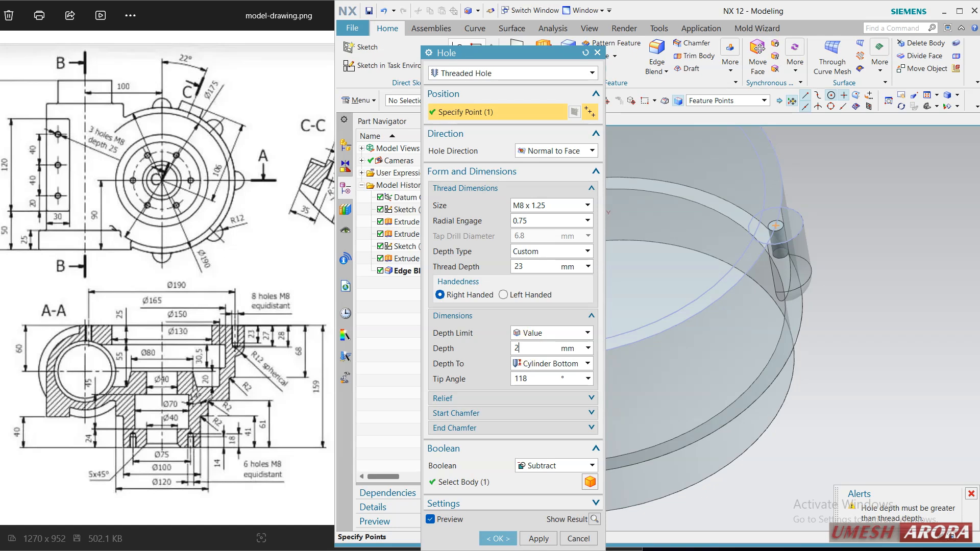
pyautogui.doubleClick(532, 347)
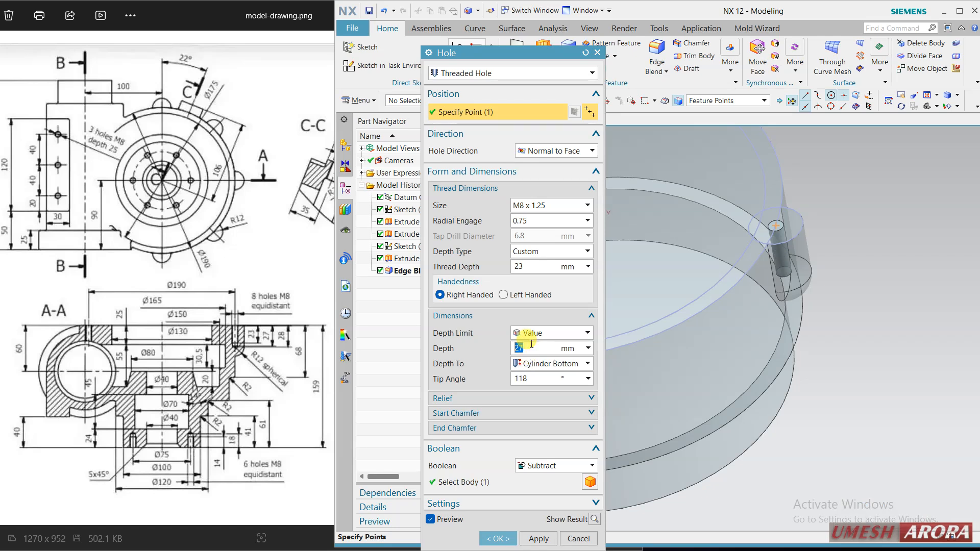
pyautogui.click(493, 539)
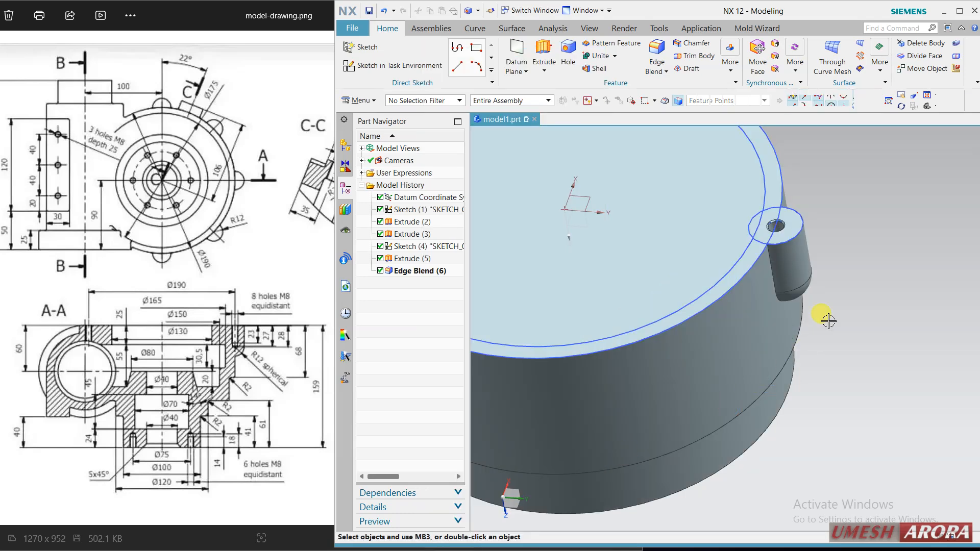
# Step: Start a circular feature pattern of the small boss's extrude, its edge blend and the threaded hole
pyautogui.scroll(-3, 817, 307)
pyautogui.moveTo(839, 290); pyautogui.dragTo(781, 231, button='middle')
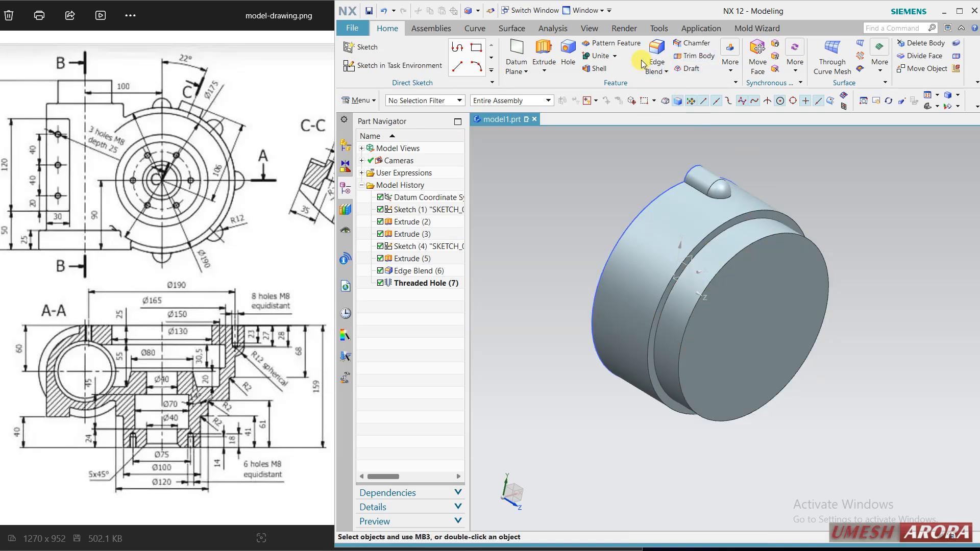
pyautogui.click(603, 44)
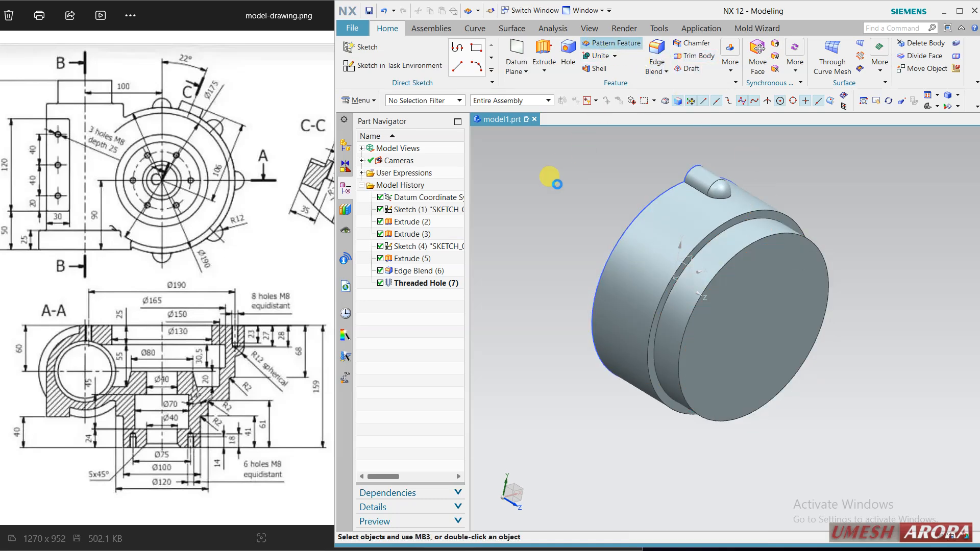
pyautogui.click(543, 121)
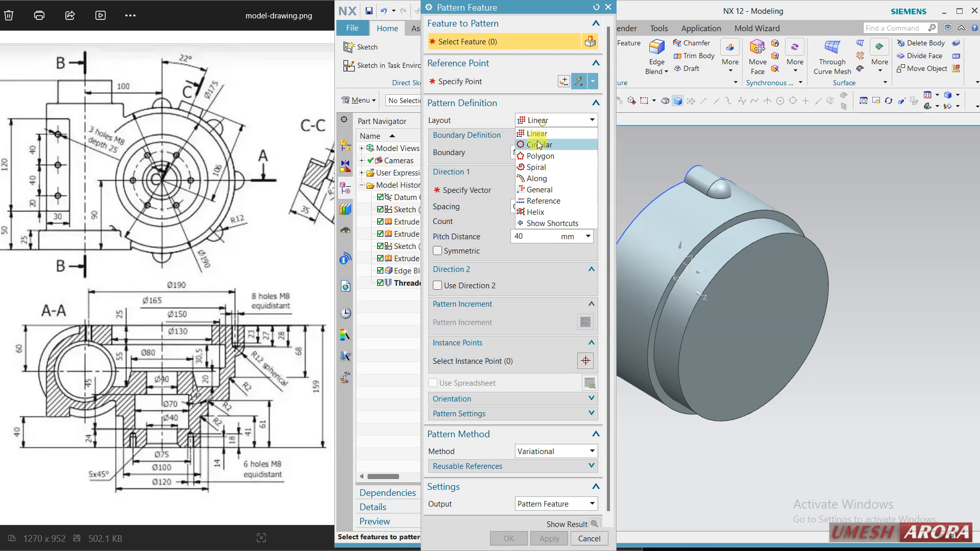
pyautogui.click(539, 145)
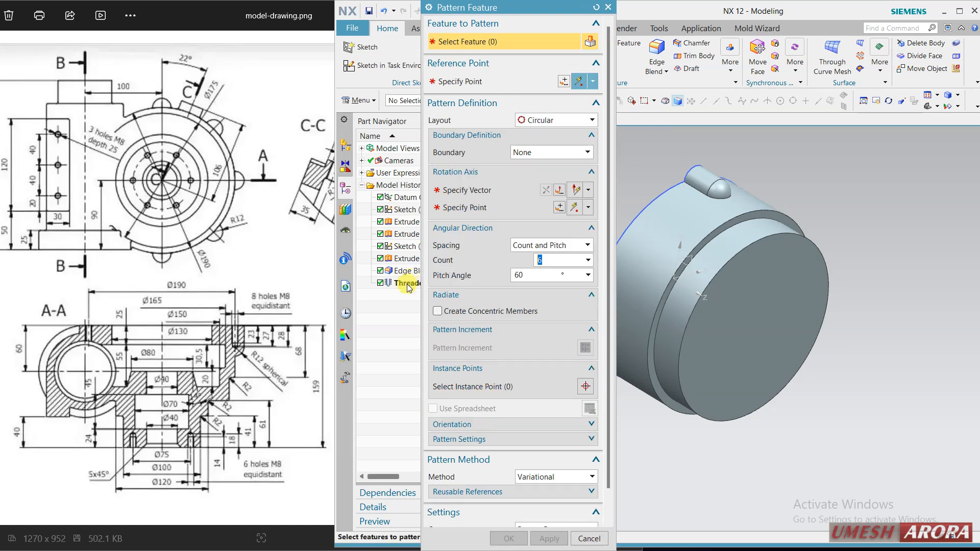
pyautogui.click(408, 284)
pyautogui.keyDown('ctrl'); pyautogui.click(406, 271); pyautogui.keyUp('ctrl')
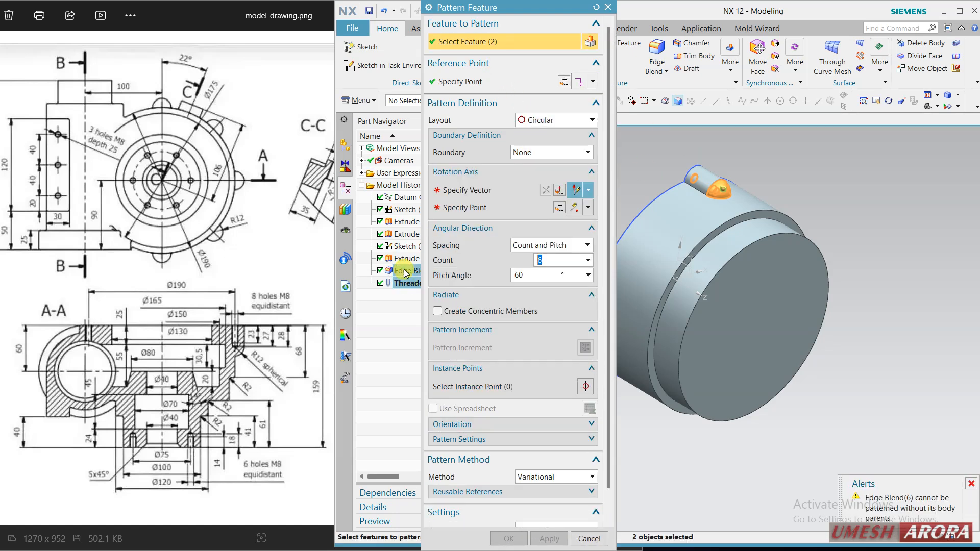
pyautogui.keyDown('ctrl'); pyautogui.click(407, 261); pyautogui.keyUp('ctrl')
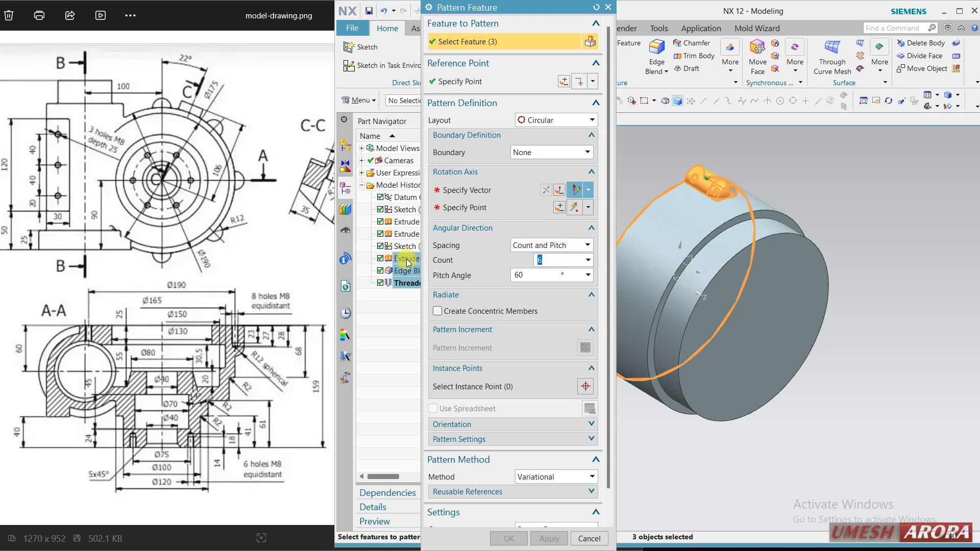
# Step: Pattern the boss features around the datum Z axis with a count of 8 and a 45° pitch angle
pyautogui.click(501, 190)
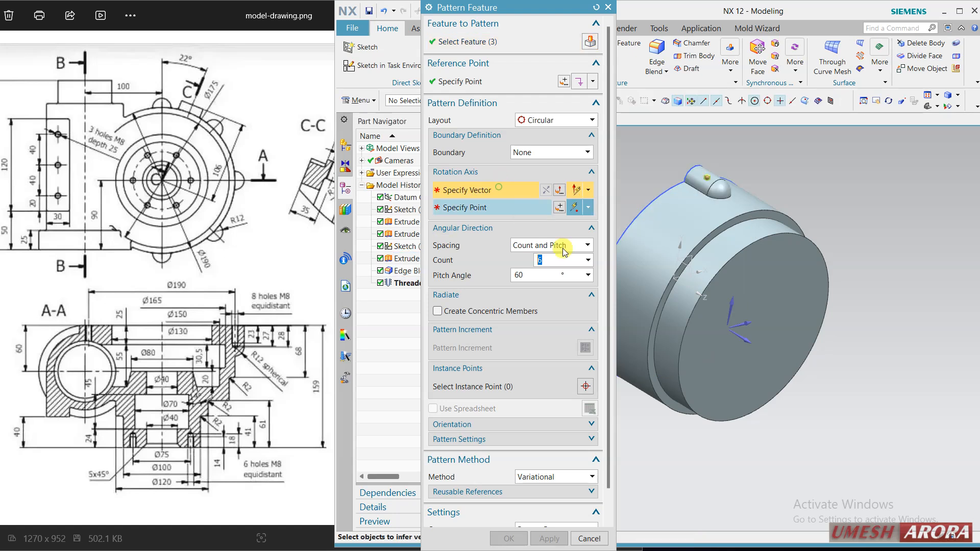
pyautogui.click(697, 292)
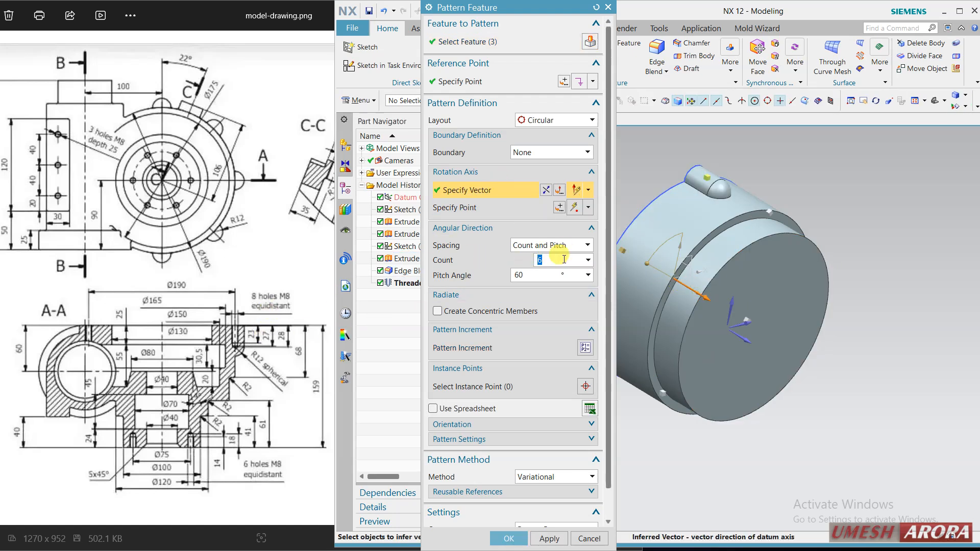
pyautogui.click(537, 278)
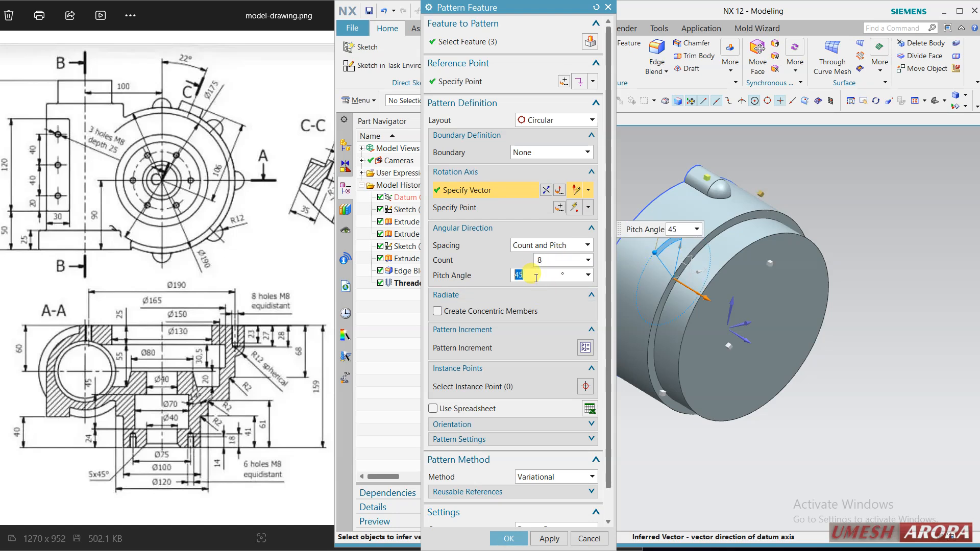
pyautogui.click(509, 538)
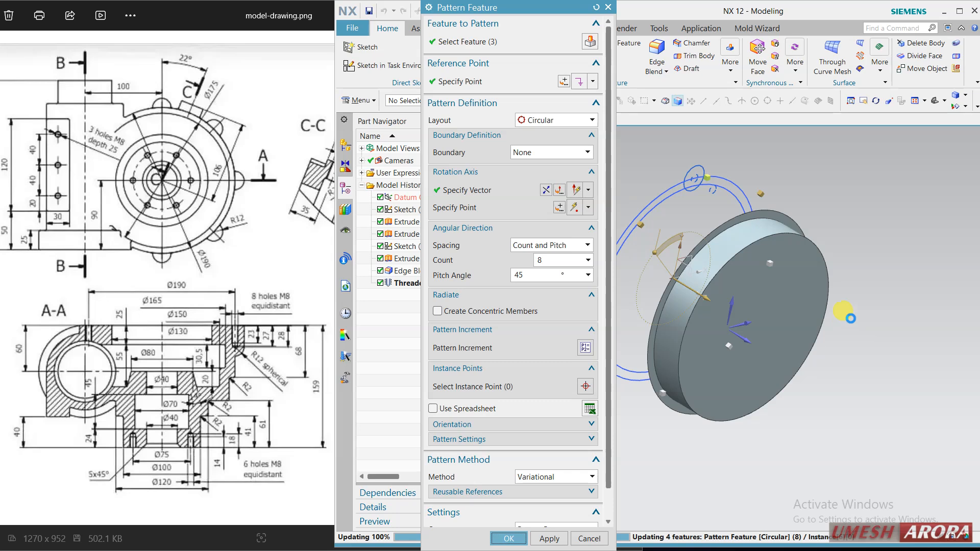
# Step: Create a datum plane offset 159 mm from the XY plane, beyond the smaller step of the body
pyautogui.moveTo(856, 247)
pyautogui.mouseDown(button='middle')
pyautogui.moveTo(707, 263)
pyautogui.moveTo(702, 317)
pyautogui.moveTo(724, 260)
pyautogui.moveTo(722, 186)
pyautogui.moveTo(717, 205)
pyautogui.mouseUp(button='middle')
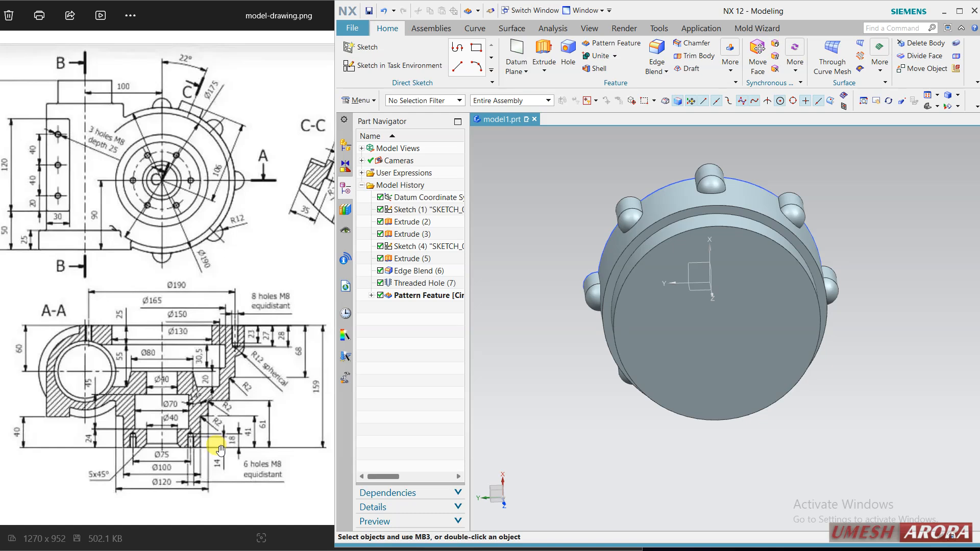
pyautogui.click(517, 47)
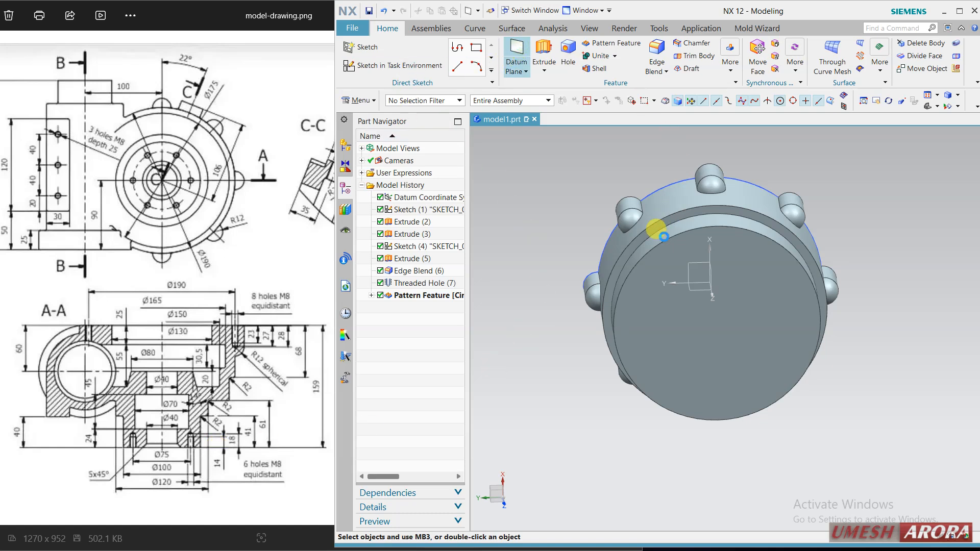
pyautogui.click(687, 262)
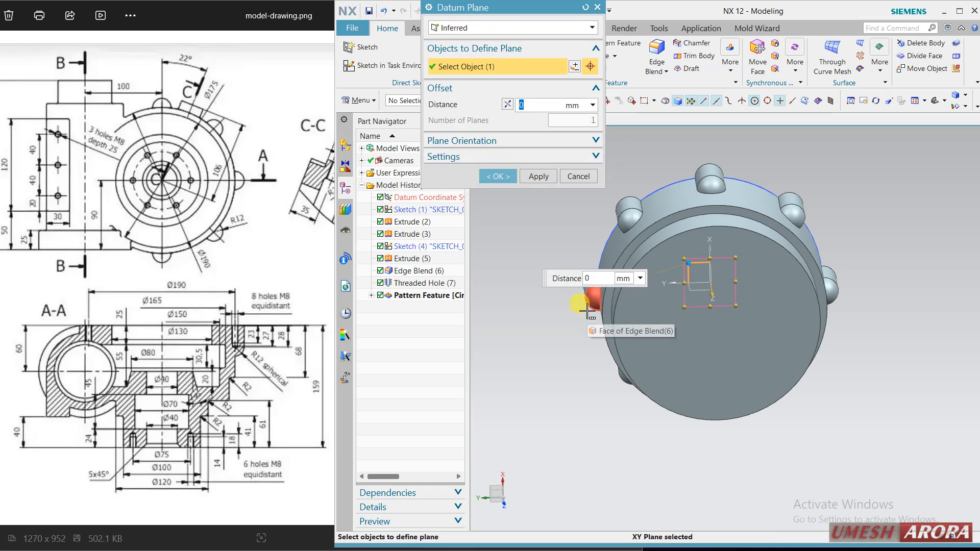
pyautogui.write('159')
pyautogui.press('Return')
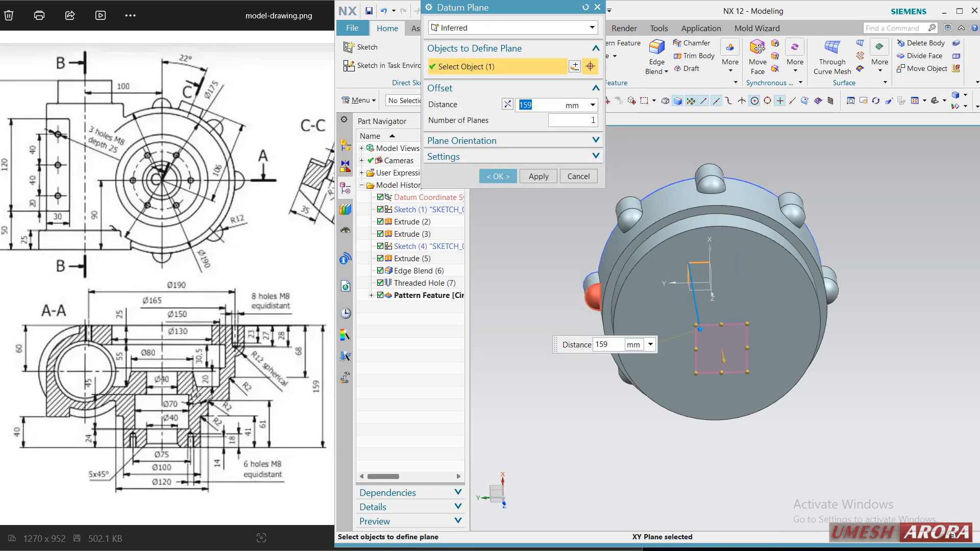
pyautogui.moveTo(809, 392); pyautogui.dragTo(740, 377, button='middle')
pyautogui.middleClick(745, 391)
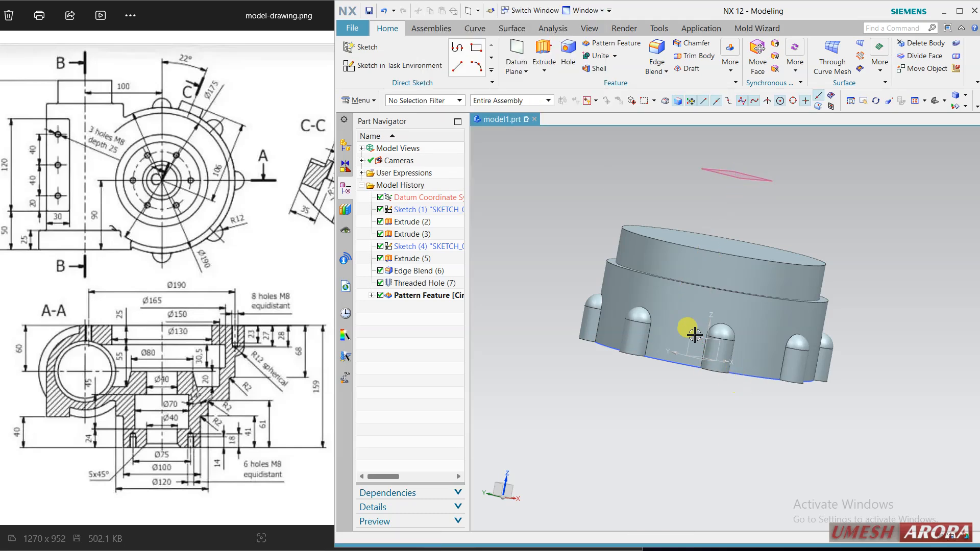
# Step: Create a sketch on the offset datum plane with the datum X axis as its horizontal reference
pyautogui.click(715, 170)
pyautogui.click(755, 153)
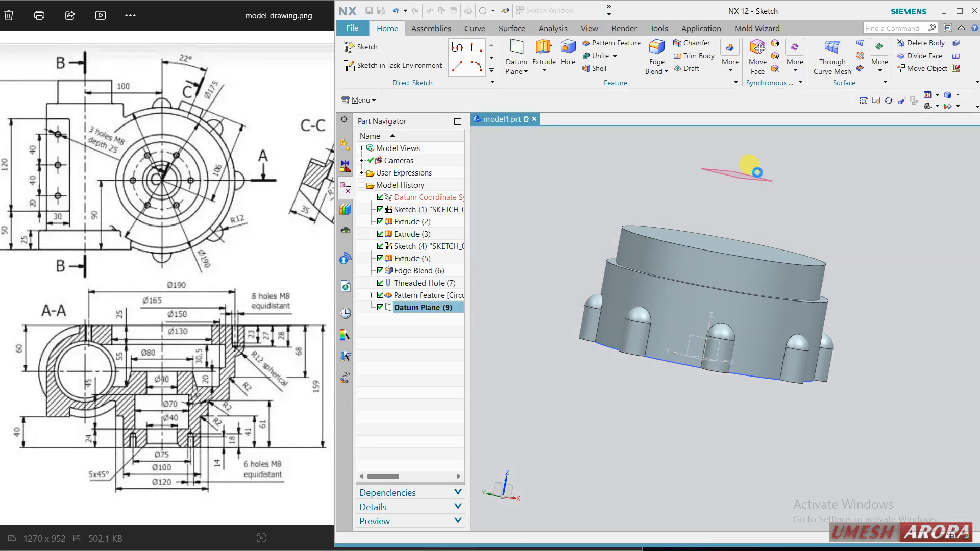
pyautogui.click(503, 155)
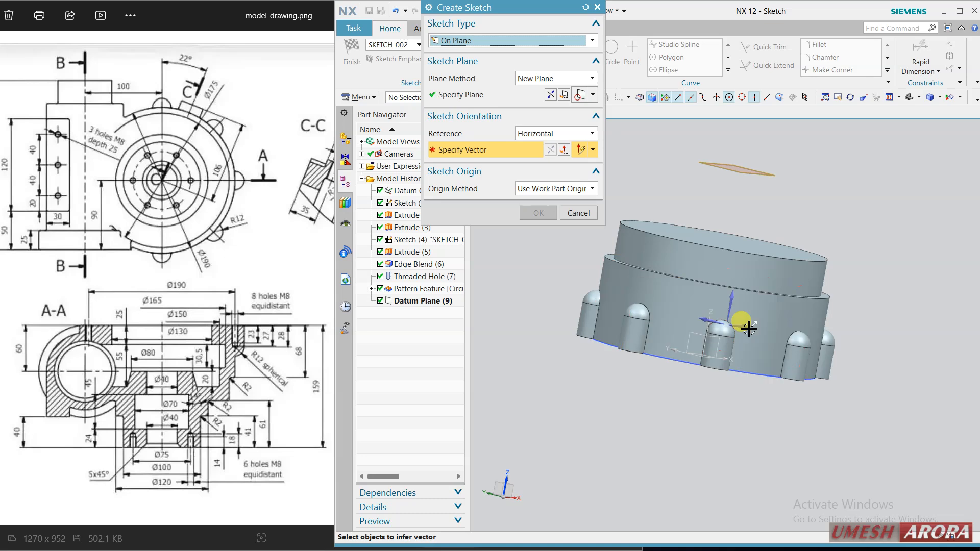
pyautogui.click(723, 356)
pyautogui.middleClick(676, 411)
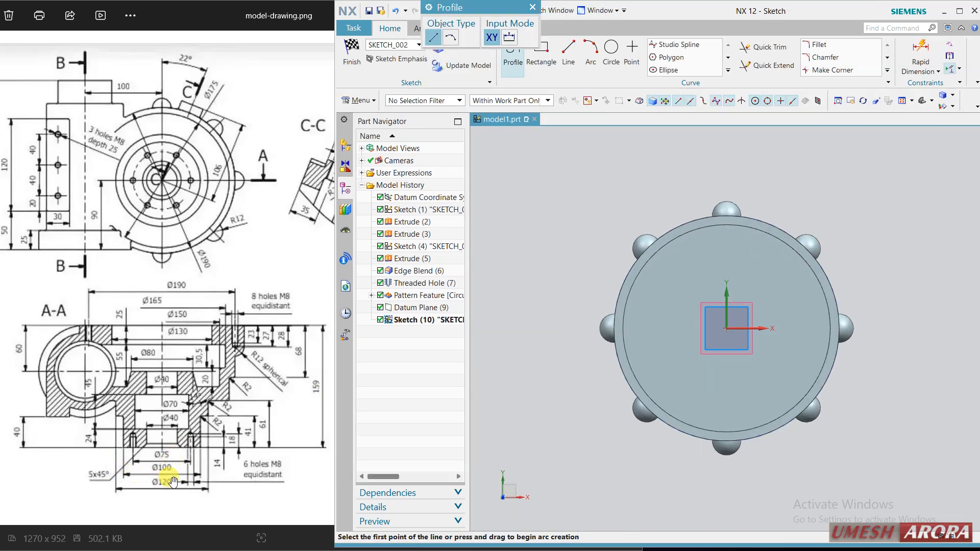
# Step: Draw two concentric circles of 100 mm and 120 mm diameter centred on the sketch origin, and finish the sketch
pyautogui.click(611, 48)
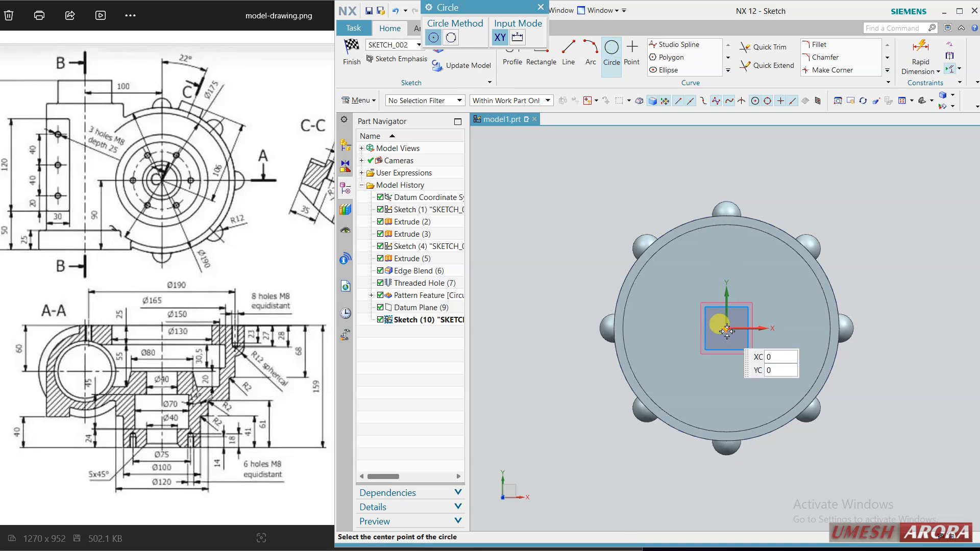
pyautogui.click(727, 331)
pyautogui.write('100')
pyautogui.press('Return')
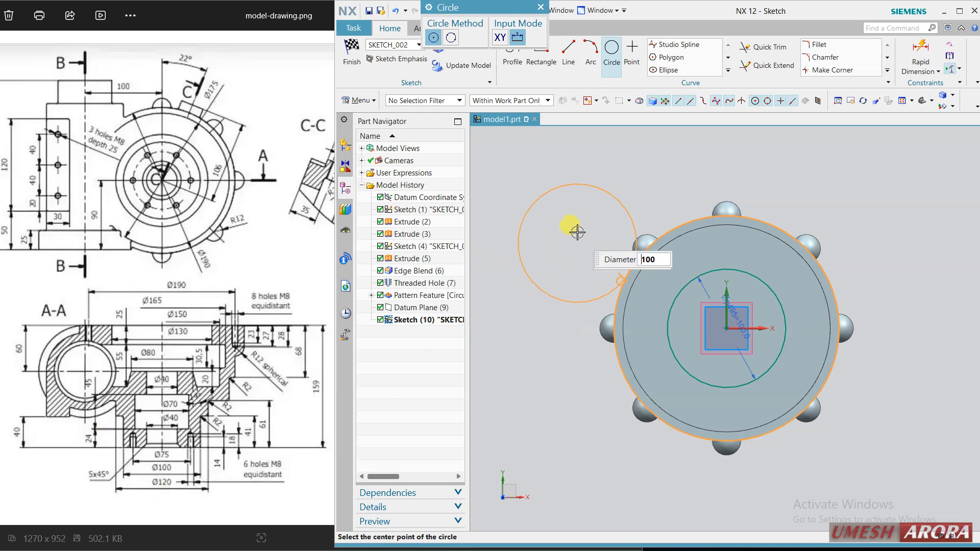
pyautogui.write('120')
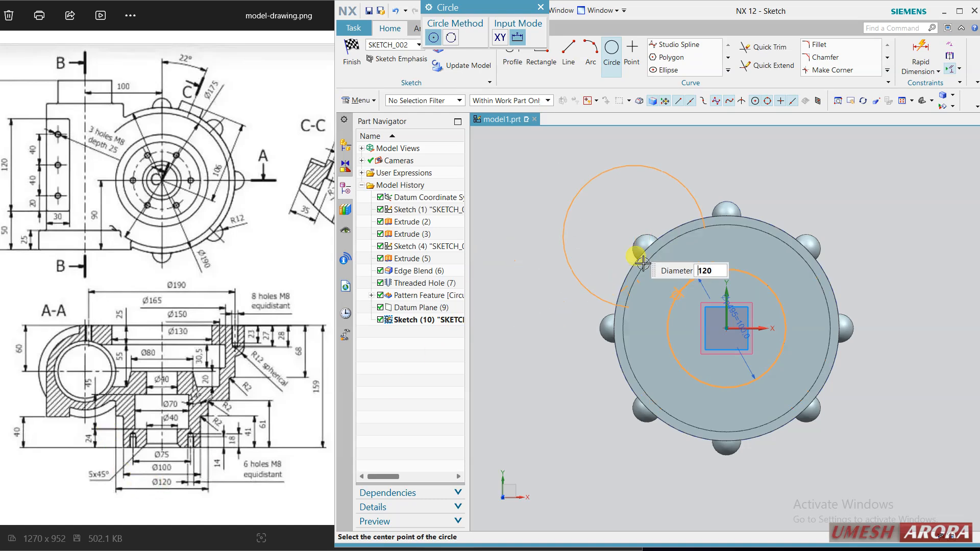
pyautogui.click(726, 328)
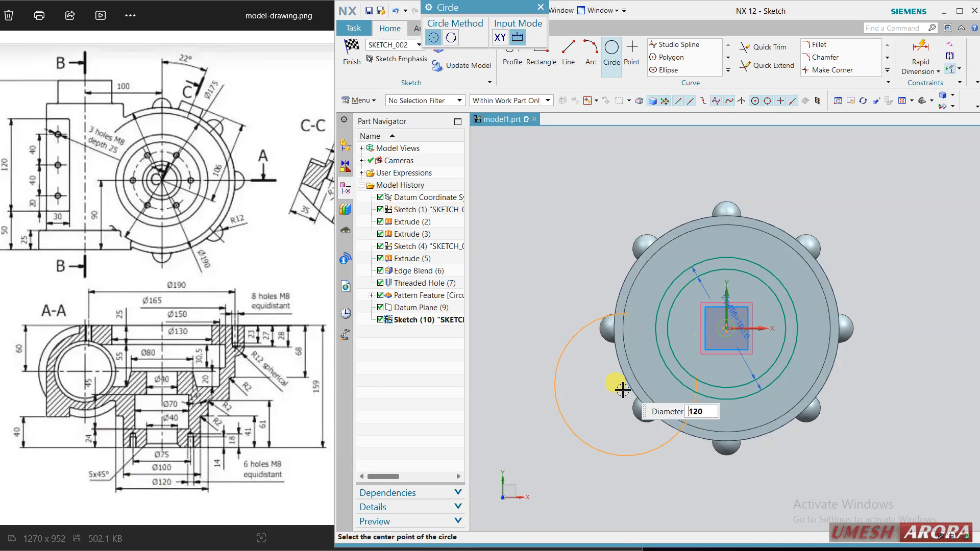
pyautogui.press('Escape')
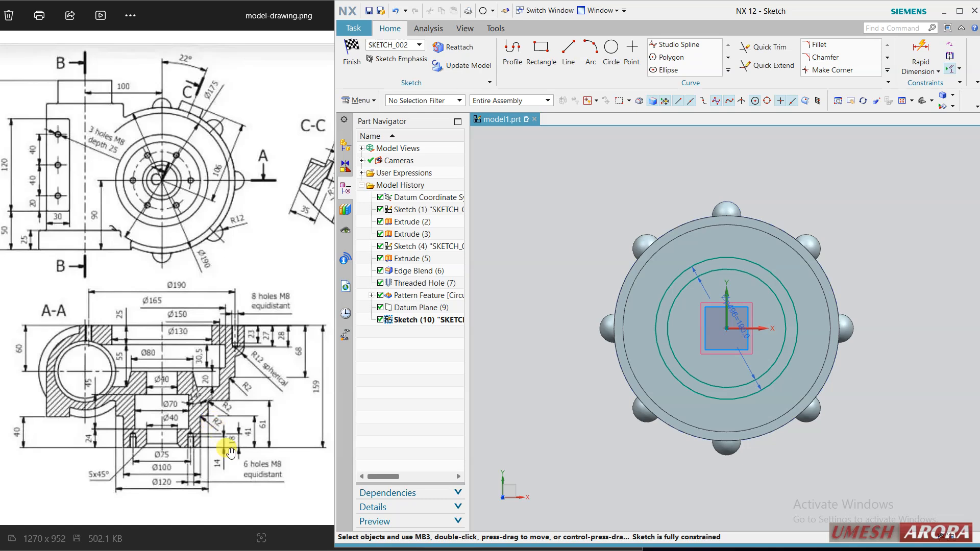
pyautogui.click(352, 52)
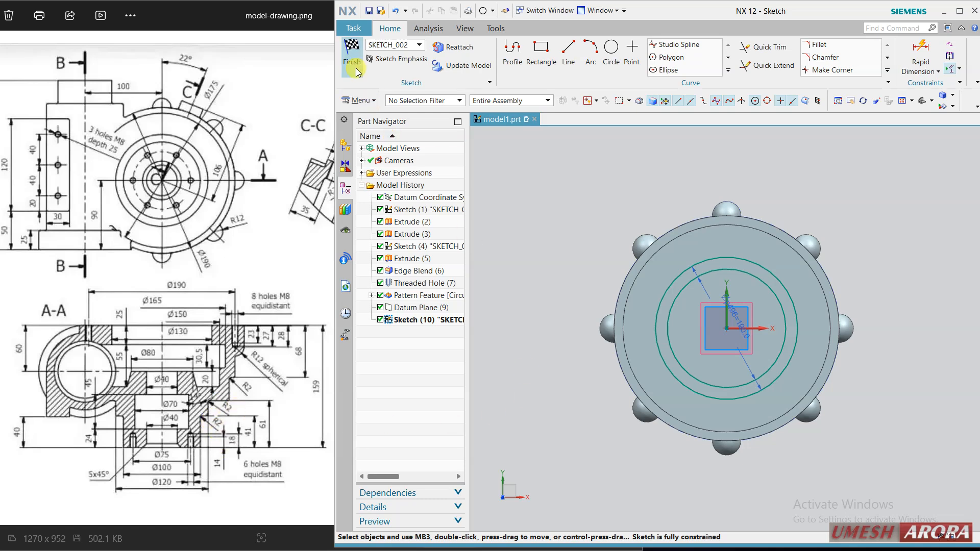
# Step: Extrude the 100 mm sketch circle 61 mm back towards the housing and unite it with the body
pyautogui.moveTo(552, 221); pyautogui.dragTo(558, 278, button='middle')
pyautogui.click(542, 47)
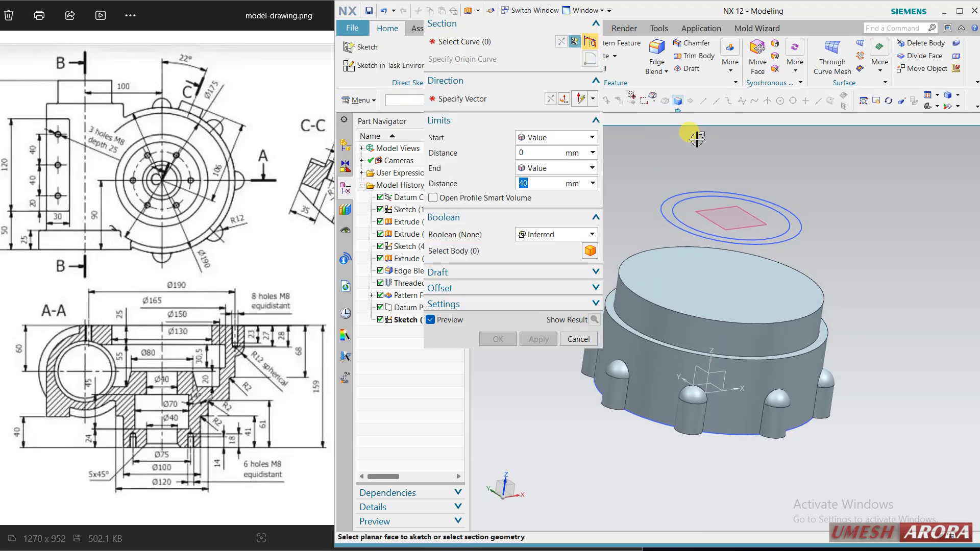
pyautogui.click(680, 207)
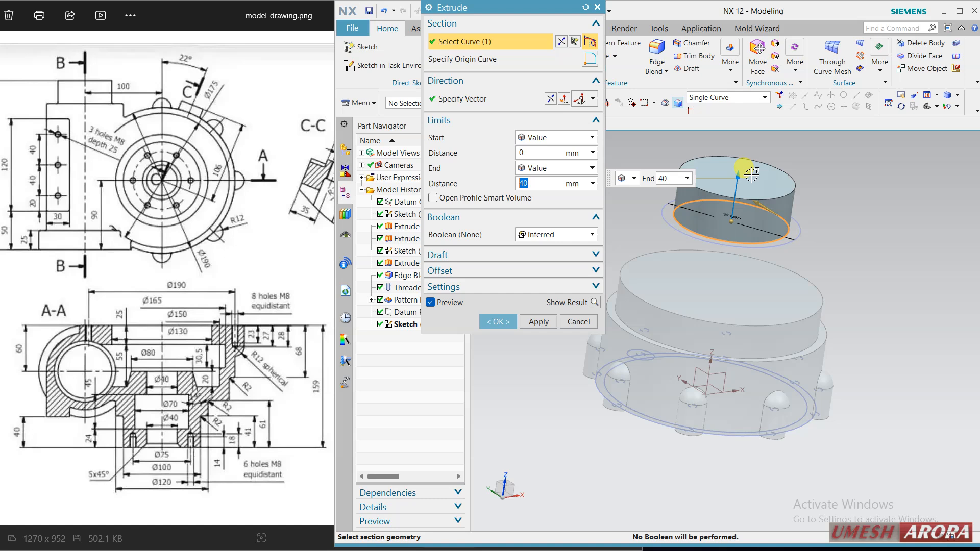
pyautogui.click(548, 101)
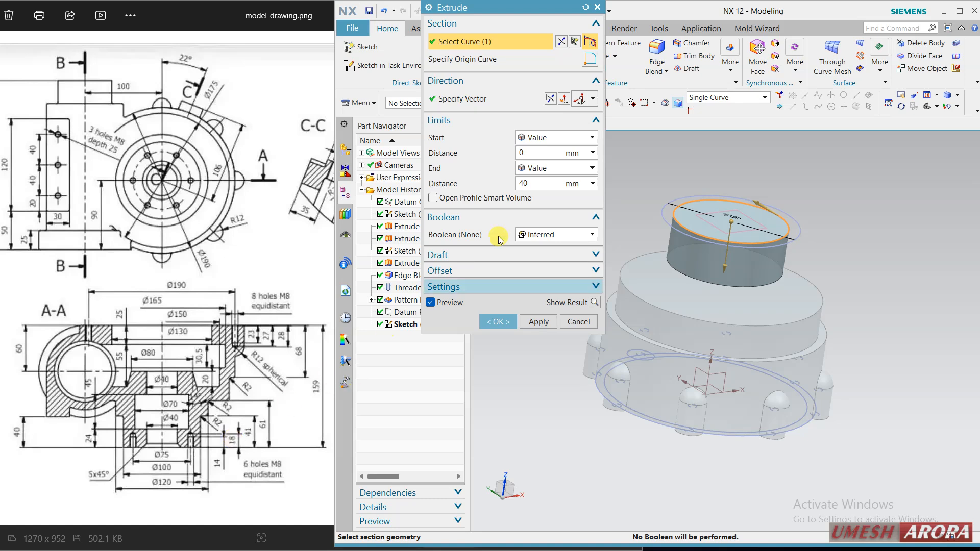
pyautogui.doubleClick(545, 184)
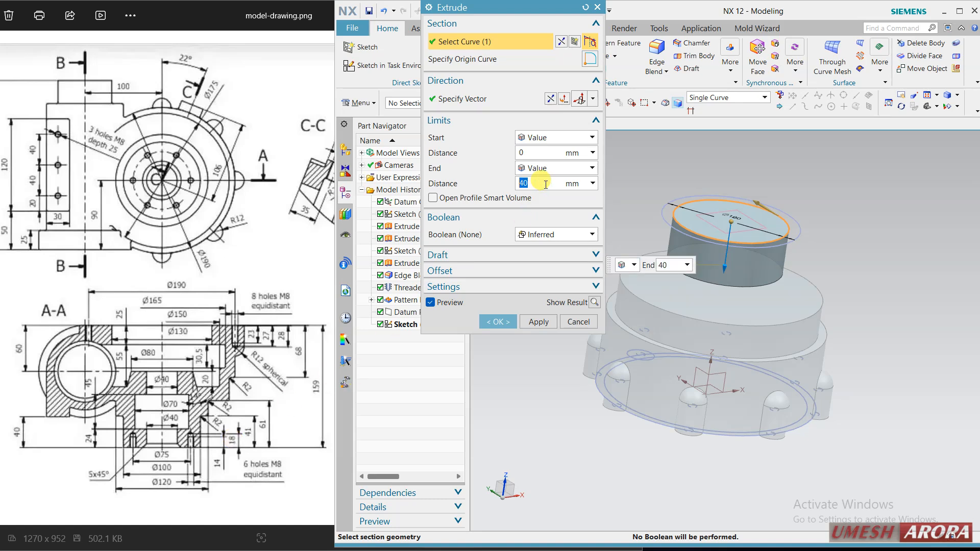
pyautogui.write('61')
pyautogui.doubleClick(546, 184)
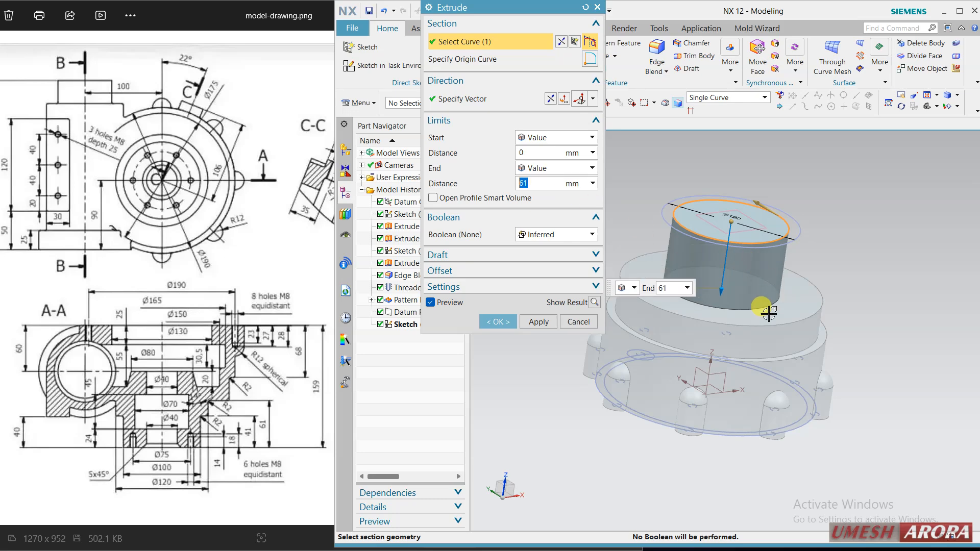
pyautogui.click(549, 237)
pyautogui.click(537, 259)
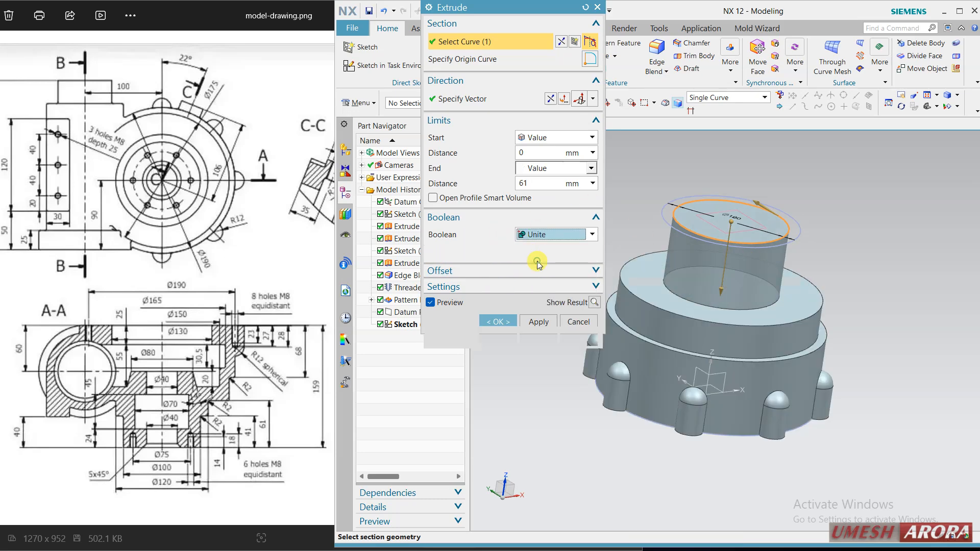
pyautogui.click(539, 339)
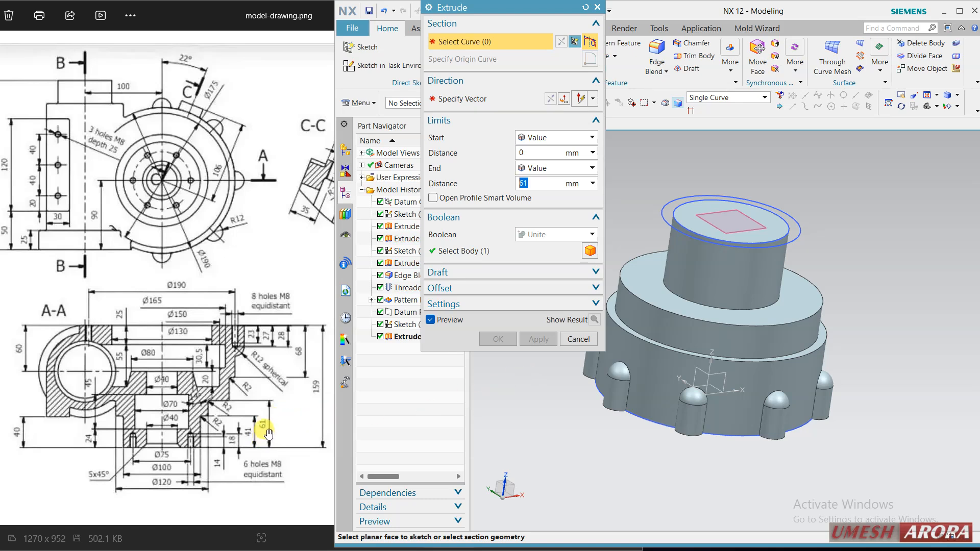
# Step: Extrude the 120 mm circle towards the body from 41 to 61 mm, united with it, and hide the sketch
pyautogui.click(785, 207)
pyautogui.click(551, 99)
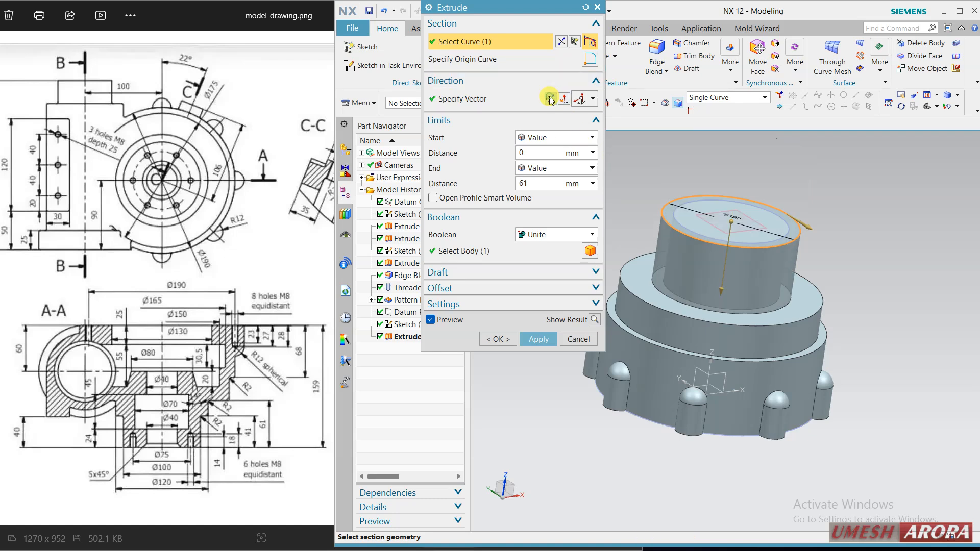
pyautogui.click(529, 153)
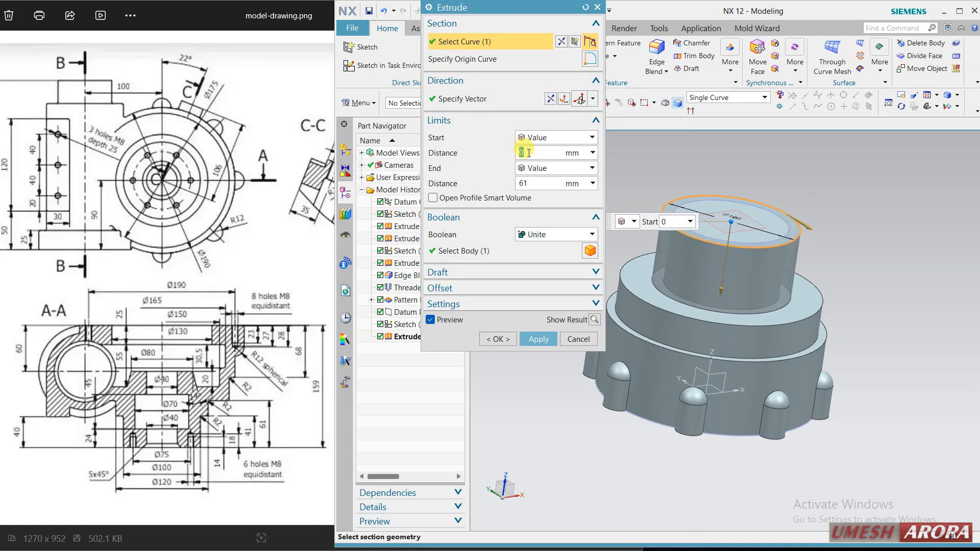
pyautogui.write('41')
pyautogui.press('Return')
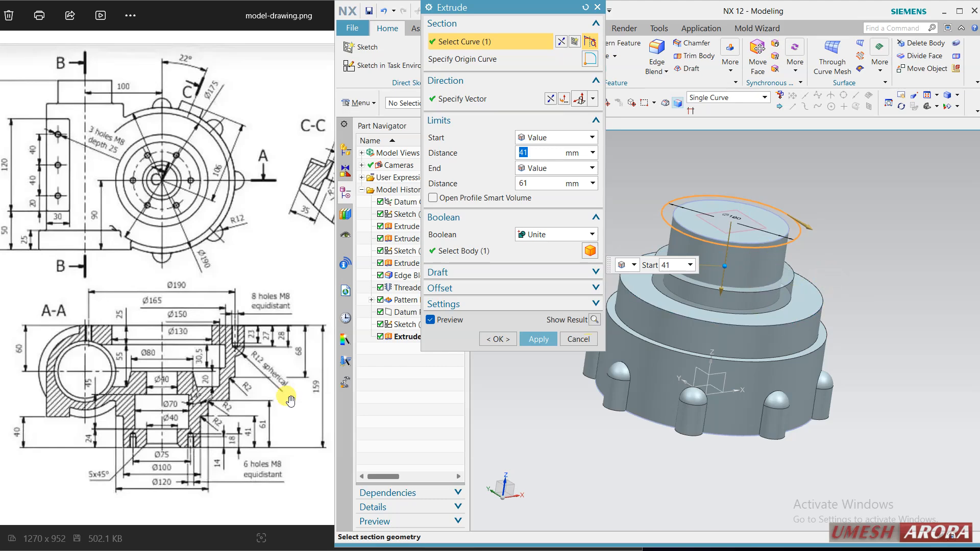
pyautogui.click(499, 339)
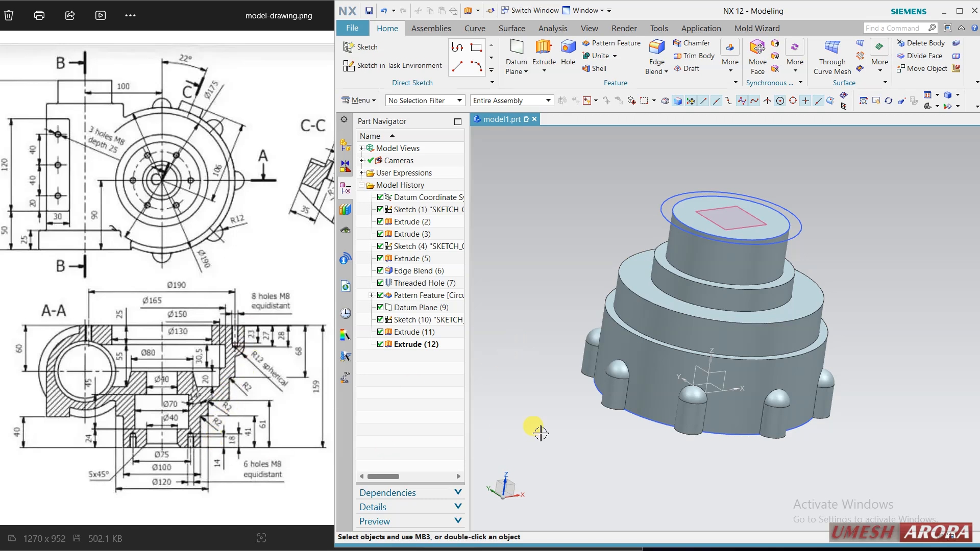
pyautogui.click(662, 204)
pyautogui.hotkey('ctrl', 'b')
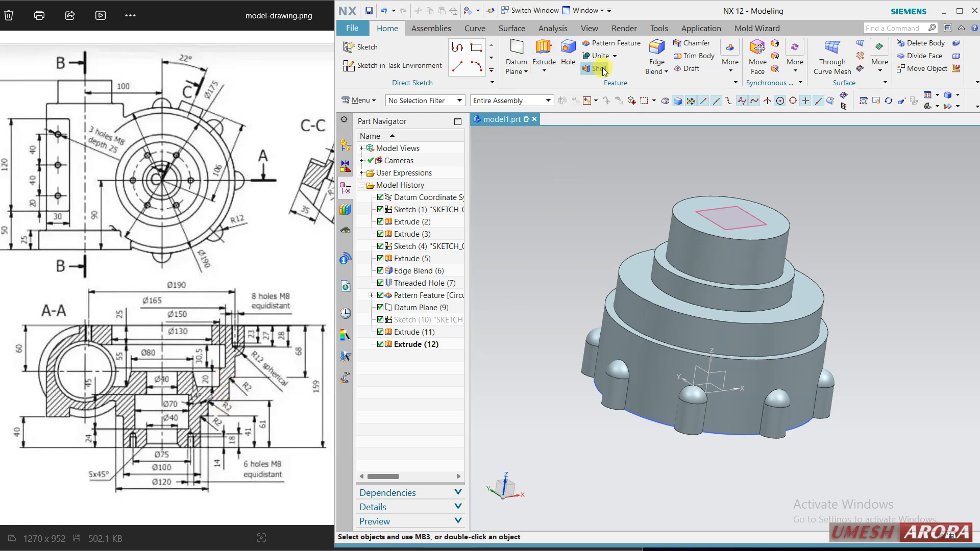
# Step: Blend the six circular step edges of the hub and stepped body with a 2 mm radius
pyautogui.click(653, 53)
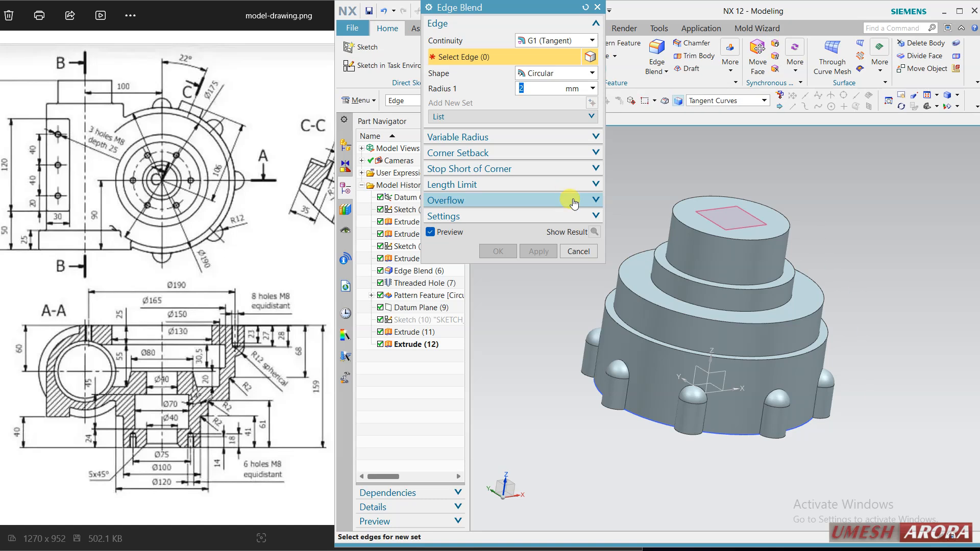
pyautogui.click(667, 267)
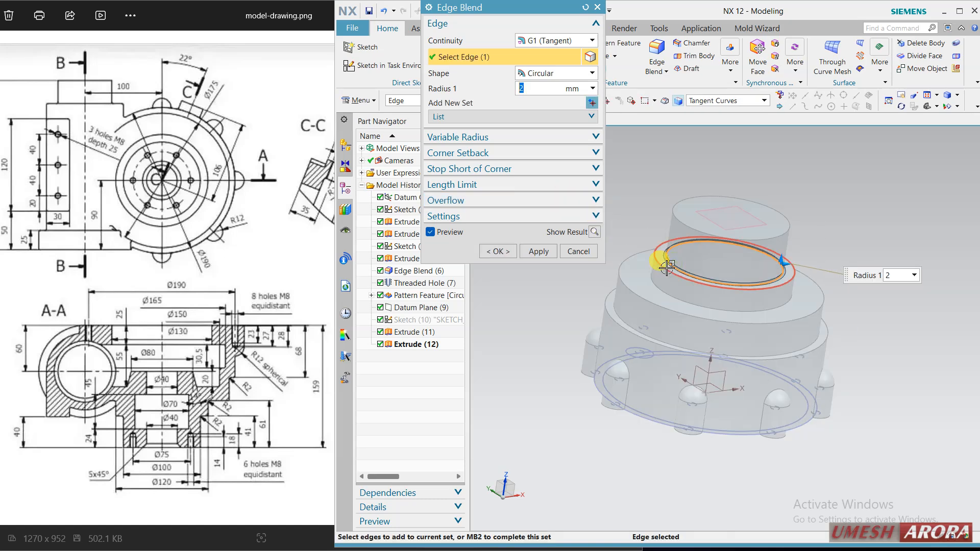
pyautogui.click(652, 277)
pyautogui.click(642, 285)
pyautogui.click(619, 302)
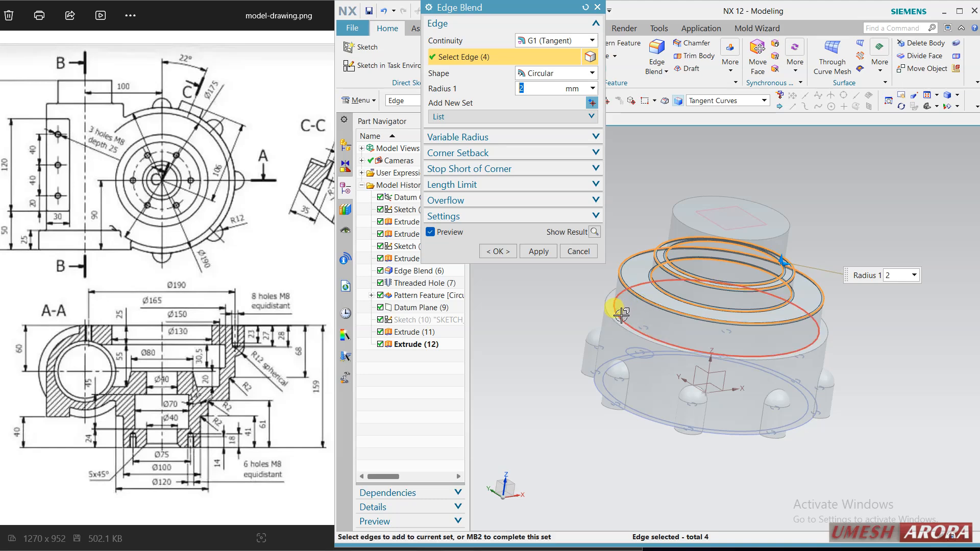
pyautogui.click(622, 315)
pyautogui.click(606, 306)
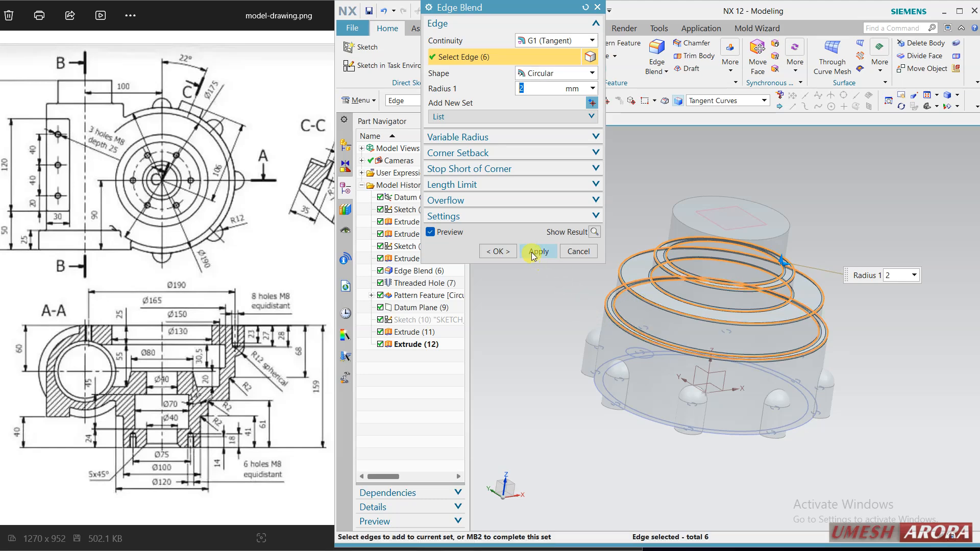
pyautogui.click(533, 253)
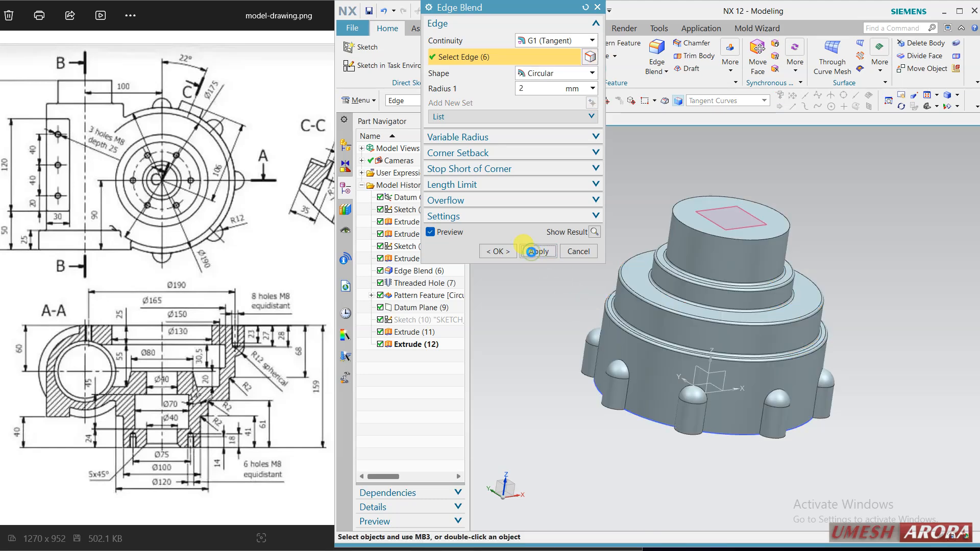
pyautogui.click(581, 251)
pyautogui.moveTo(562, 287)
pyautogui.mouseDown(button='middle')
pyautogui.moveTo(560, 228)
pyautogui.moveTo(564, 290)
pyautogui.mouseUp(button='middle')
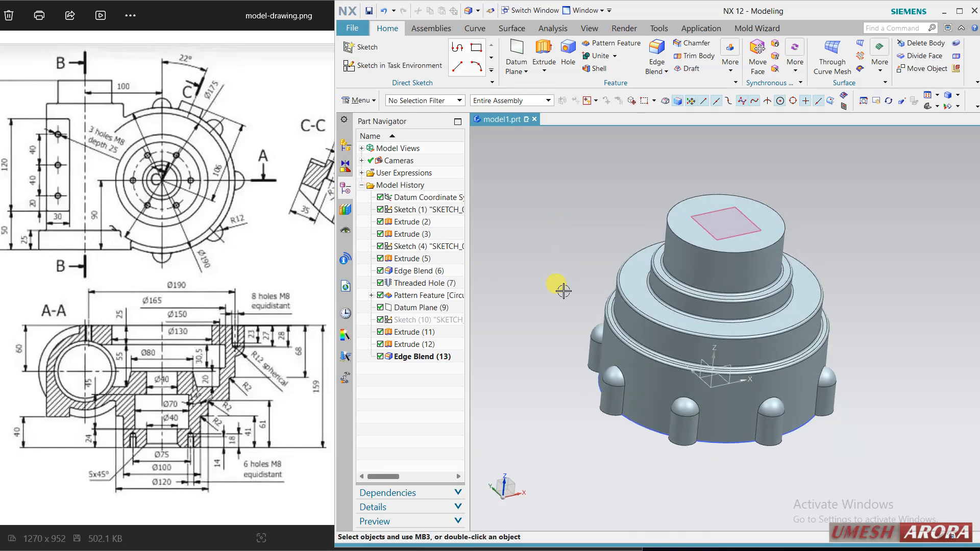
pyautogui.click(156, 277)
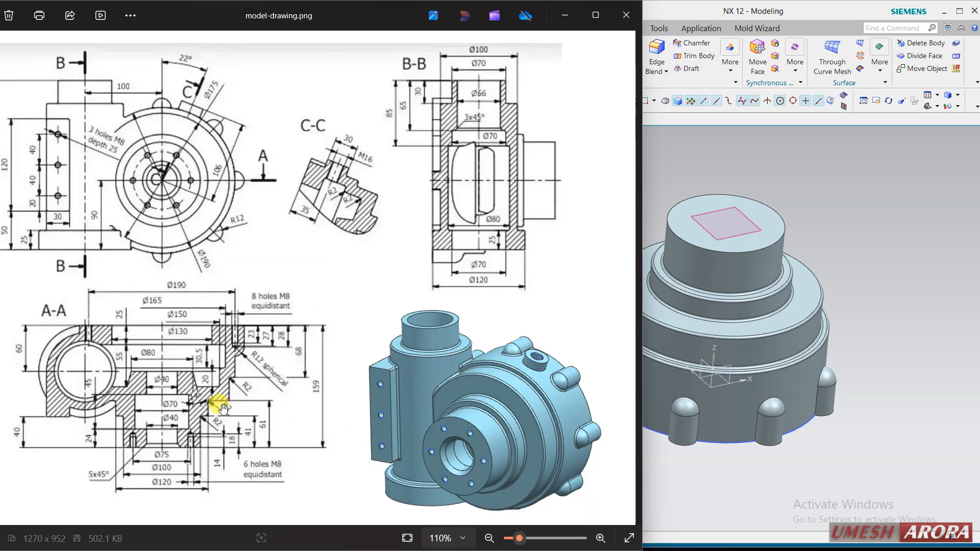
pyautogui.click(734, 12)
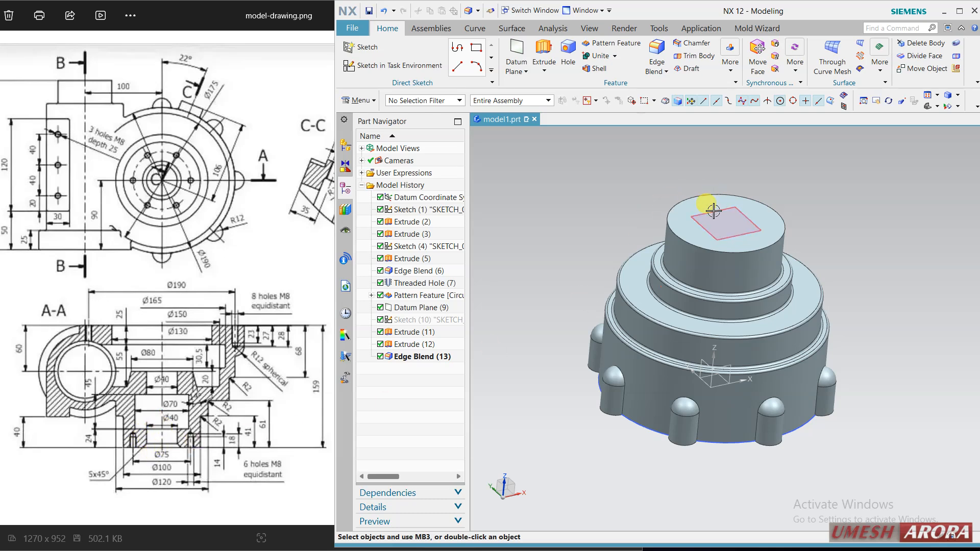
pyautogui.click(400, 65)
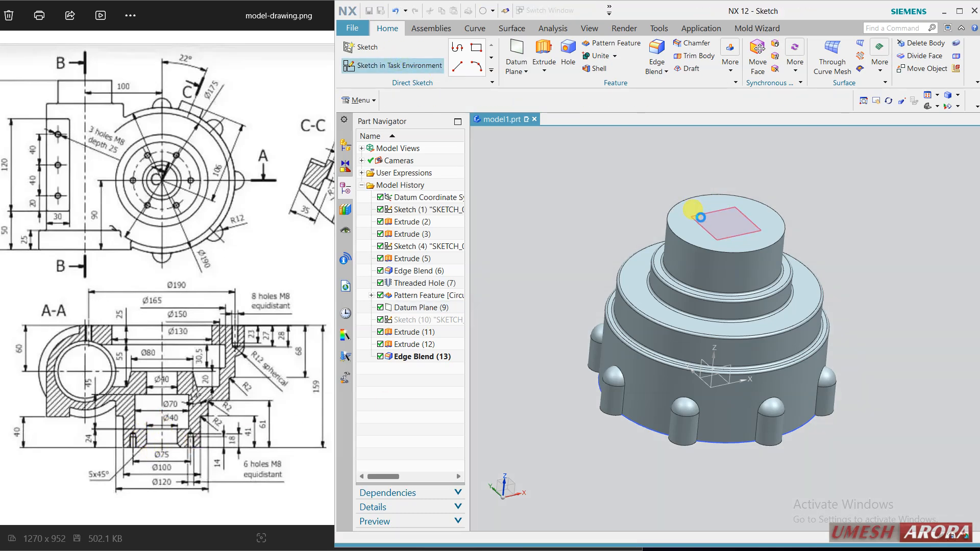
pyautogui.click(705, 214)
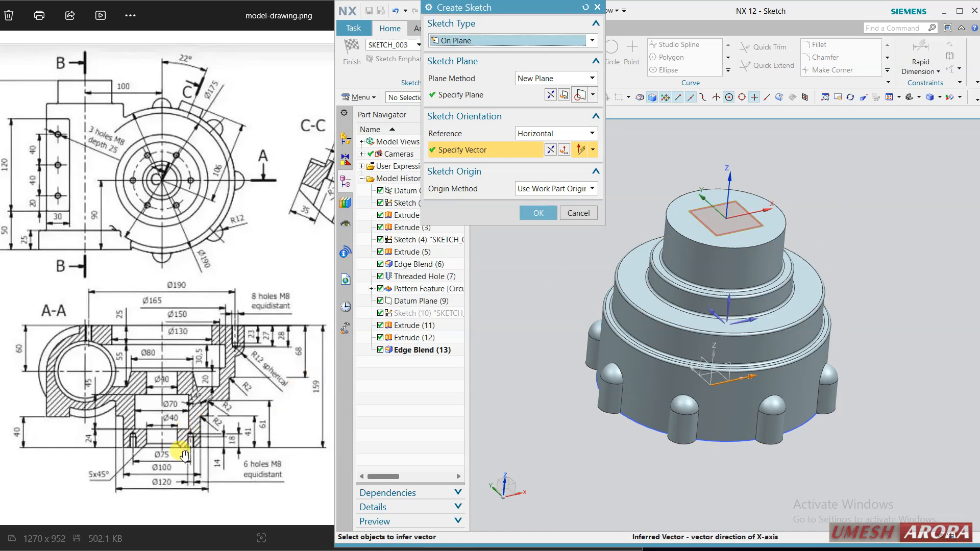
pyautogui.click(578, 214)
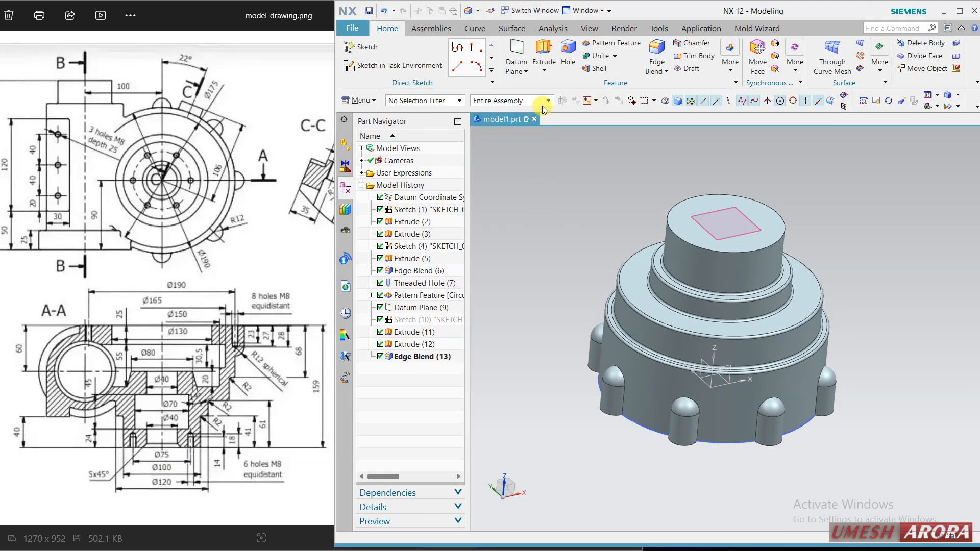
# Step: Set up an extrusion of the hub's circular end edge with a 0 mm start and a single-sided offset of -30 mm
pyautogui.click(543, 49)
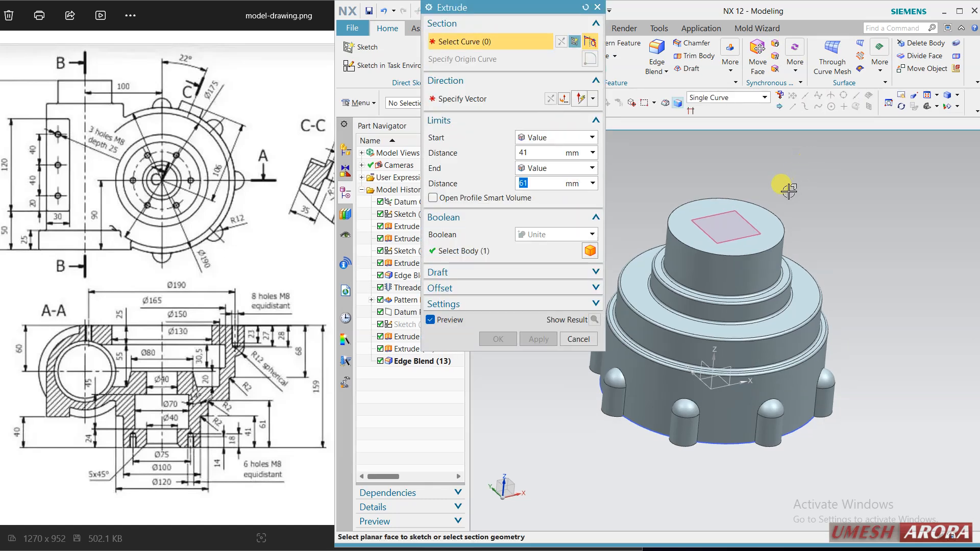
pyautogui.click(760, 205)
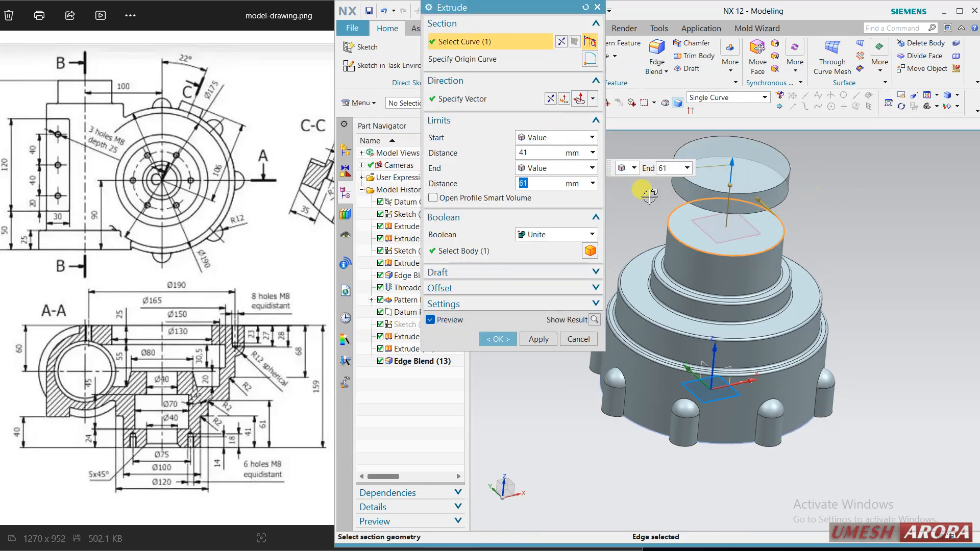
pyautogui.click(542, 156)
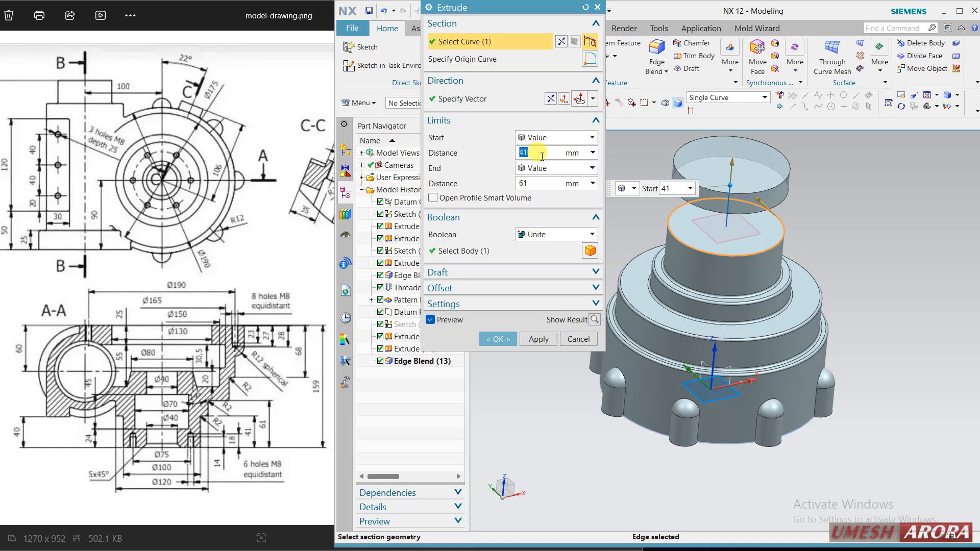
pyautogui.write('0')
pyautogui.press('Return')
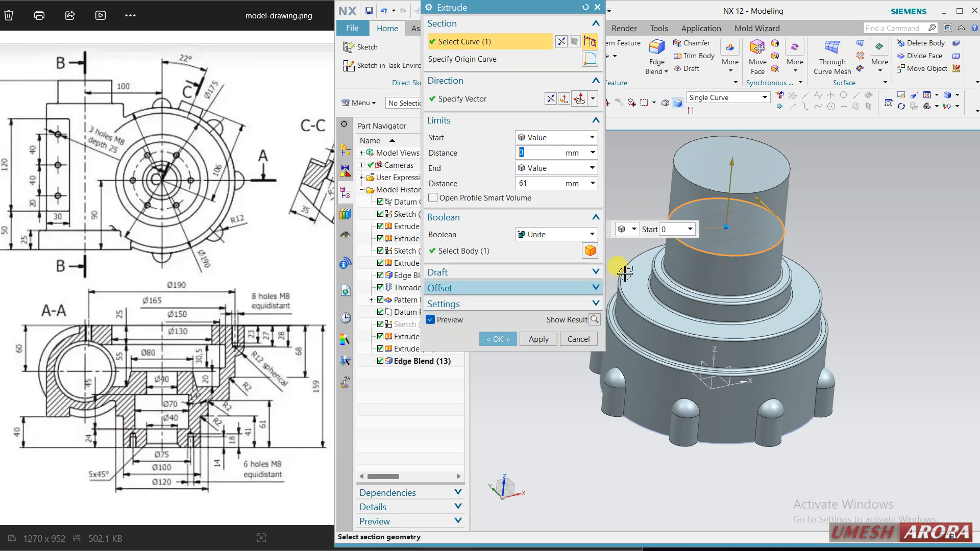
pyautogui.click(440, 288)
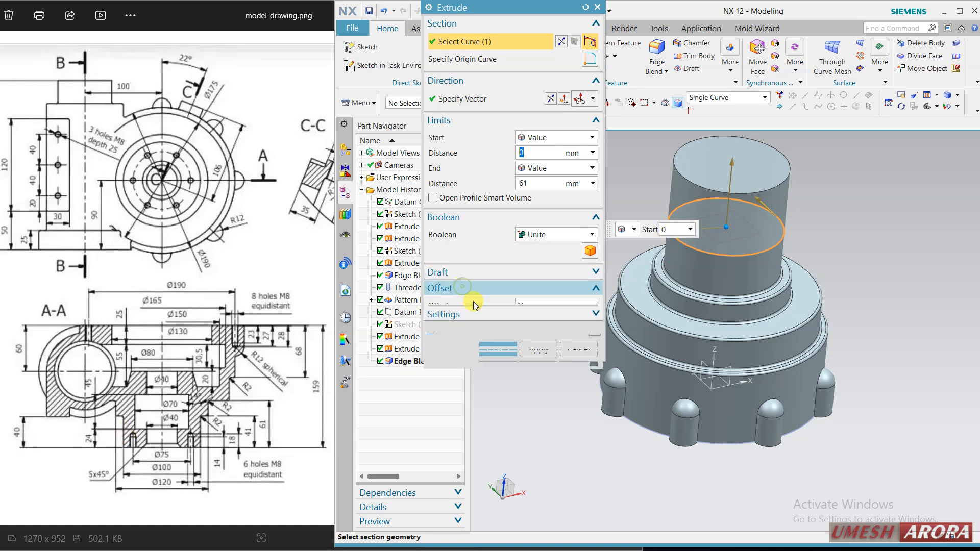
pyautogui.click(526, 305)
pyautogui.click(533, 330)
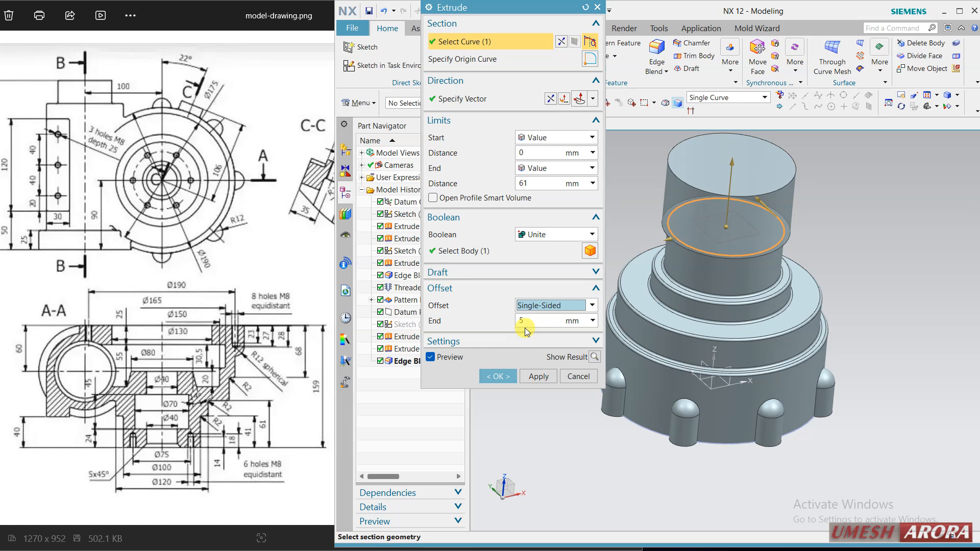
pyautogui.click(527, 322)
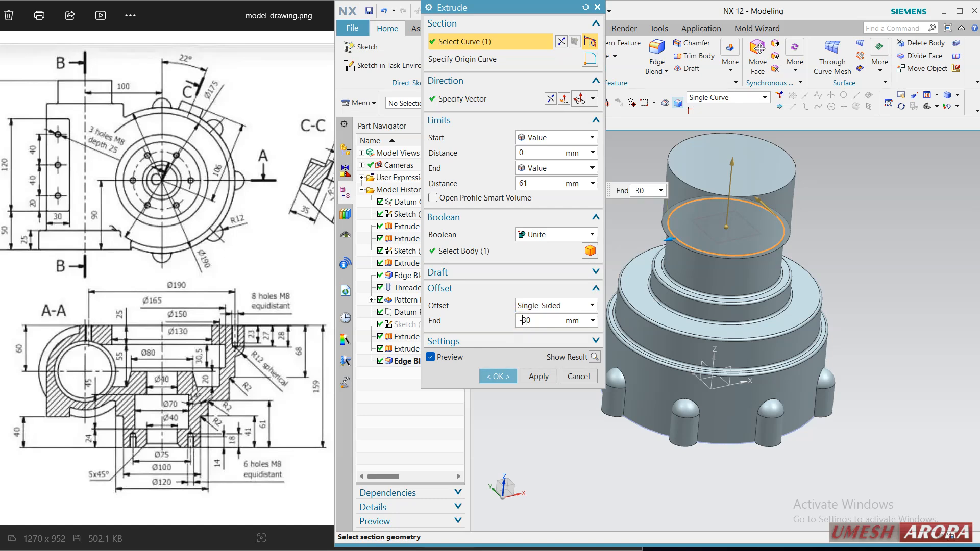
pyautogui.doubleClick(527, 322)
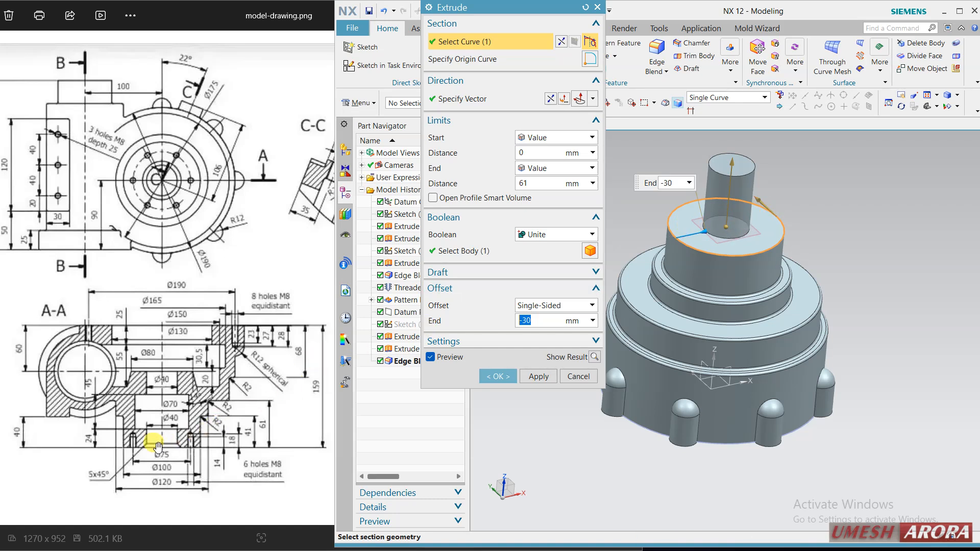
# Step: Reverse the extrusion into the housing, end it Through All and subtract it from the body to cut the central bore
pyautogui.click(551, 100)
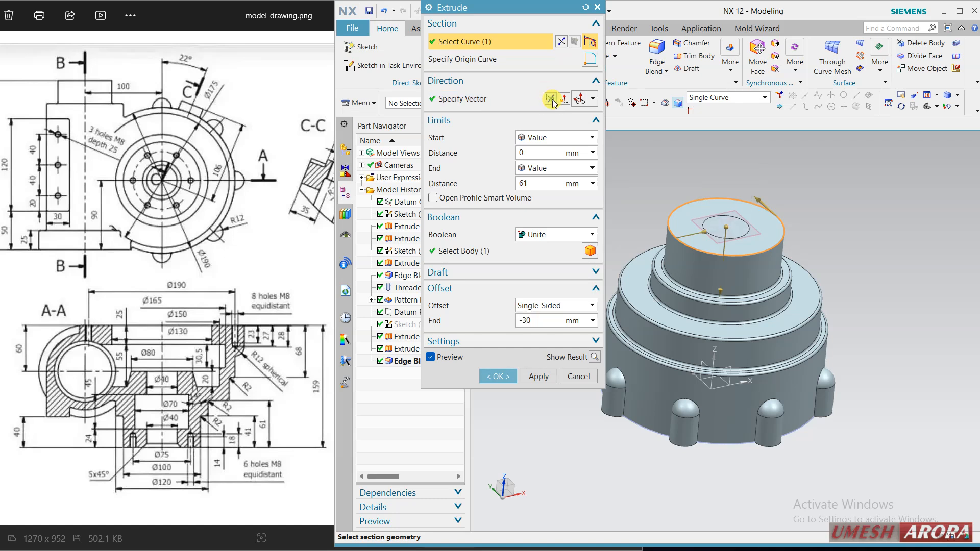
pyautogui.click(559, 168)
pyautogui.click(557, 247)
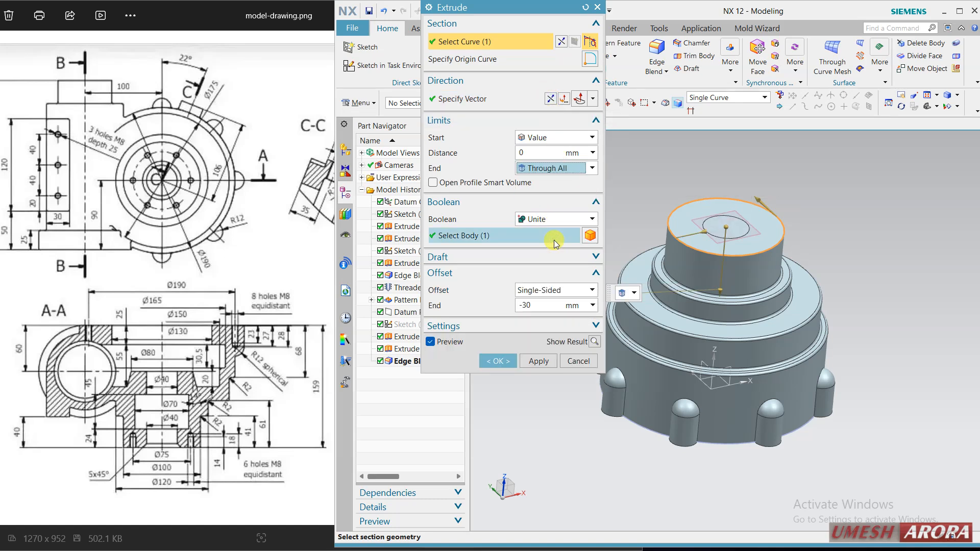
pyautogui.click(557, 219)
pyautogui.click(549, 248)
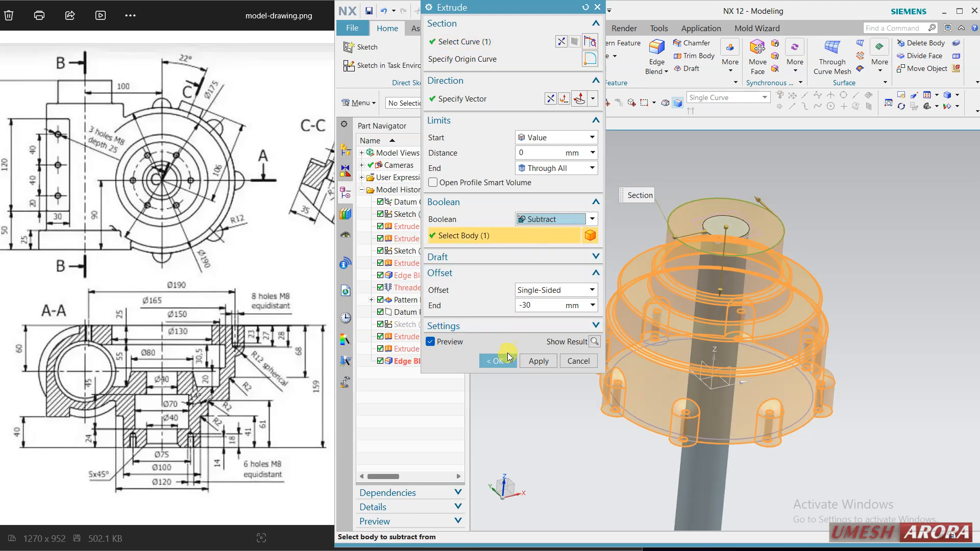
pyautogui.click(495, 361)
pyautogui.moveTo(827, 219)
pyautogui.mouseDown(button='middle')
pyautogui.moveTo(852, 263)
pyautogui.moveTo(838, 158)
pyautogui.moveTo(831, 215)
pyautogui.moveTo(813, 214)
pyautogui.moveTo(814, 223)
pyautogui.mouseUp(button='middle')
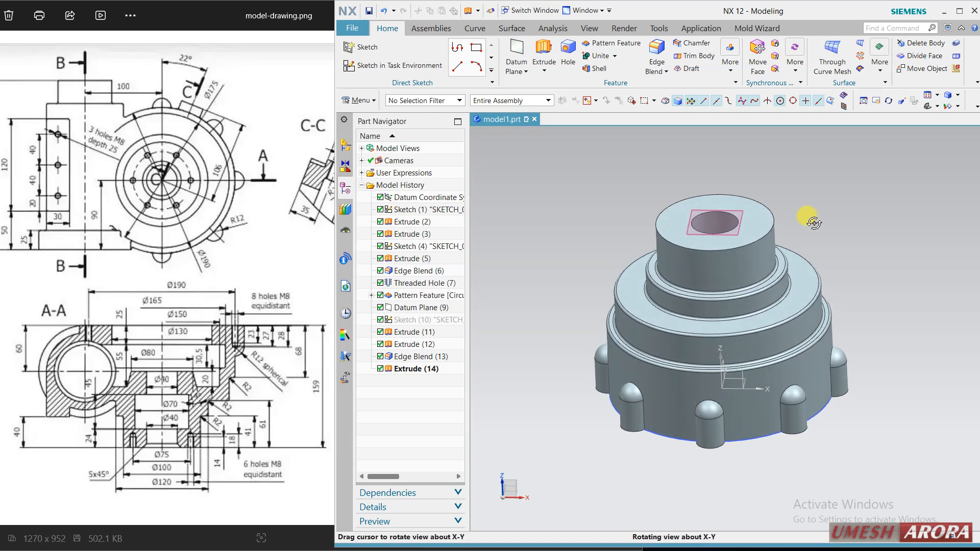
# Step: Chamfer the bore's edge on the hub end face with an Offset and Angle section of 5 mm at 45°
pyautogui.click(694, 43)
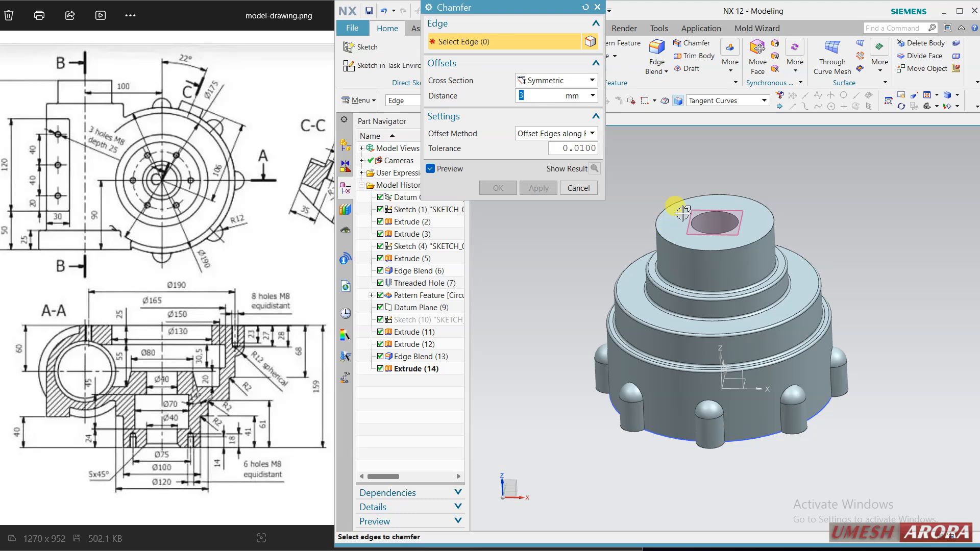
pyautogui.click(709, 211)
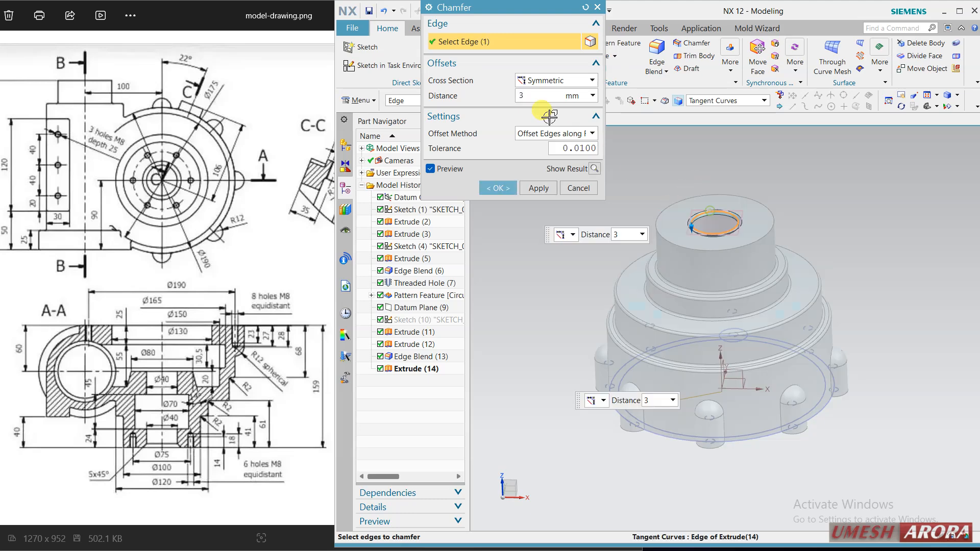
pyautogui.click(543, 79)
pyautogui.click(546, 109)
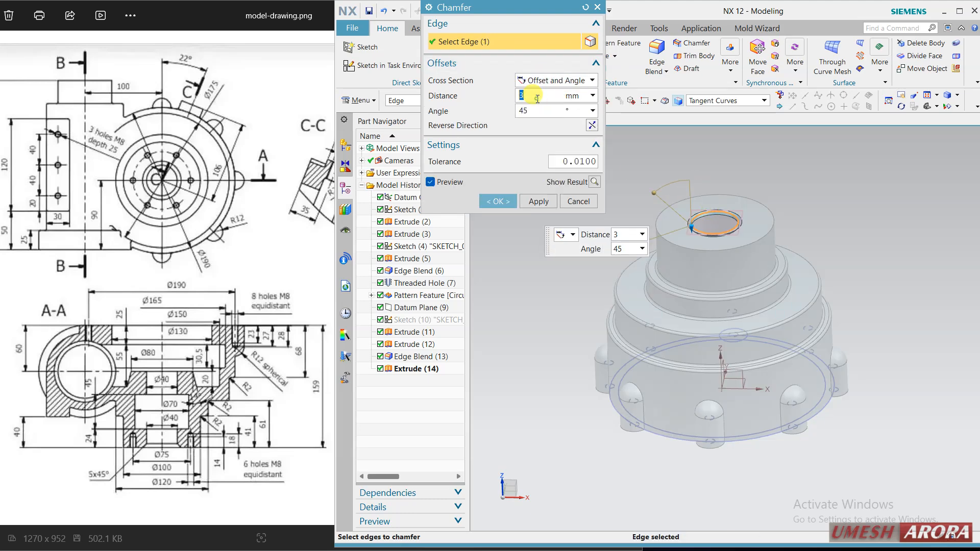
pyautogui.write('5')
pyautogui.press('Return')
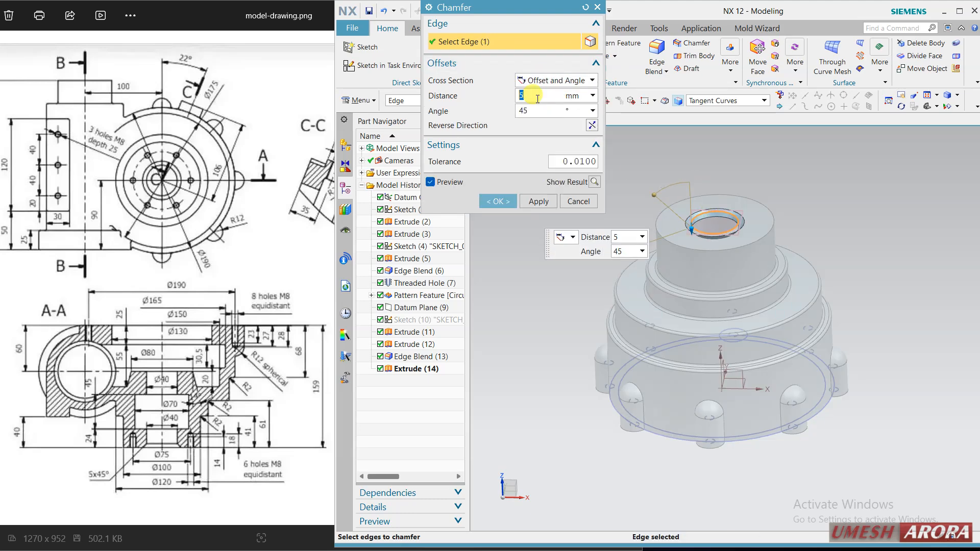
pyautogui.click(493, 203)
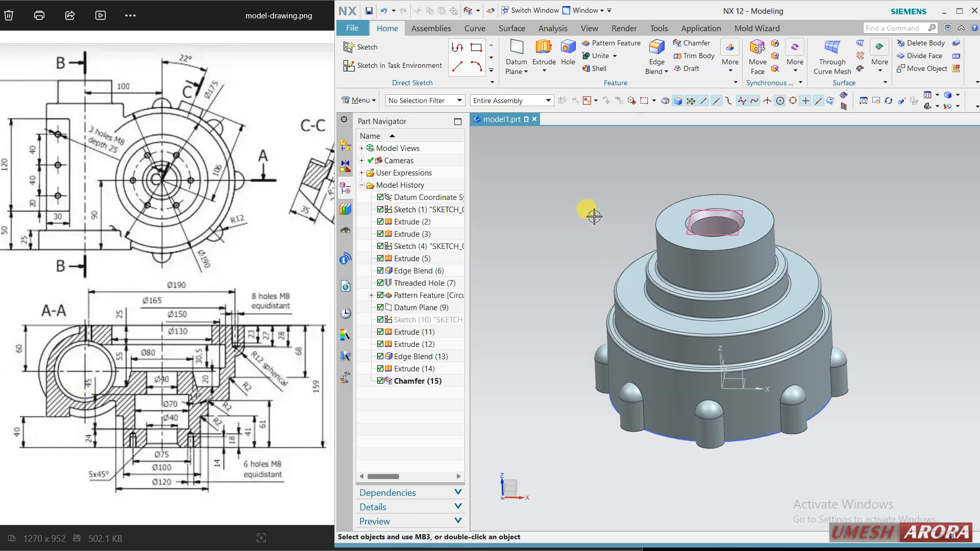
# Step: Hide the datum plane in the hub and create a plane offset 90 mm from the XZ plane in the reversed direction
pyautogui.moveTo(594, 216); pyautogui.dragTo(628, 332, button='middle')
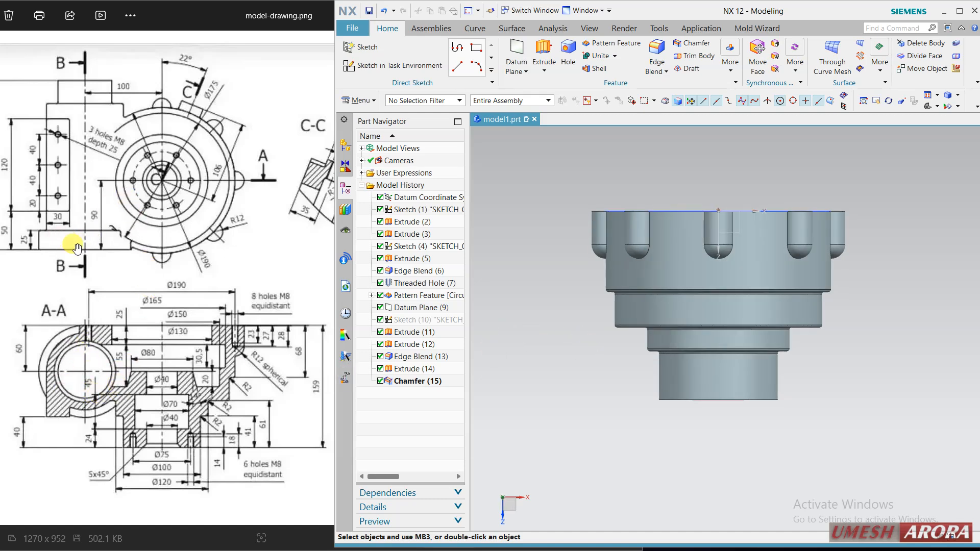
pyautogui.moveTo(597, 421); pyautogui.dragTo(592, 339, button='middle')
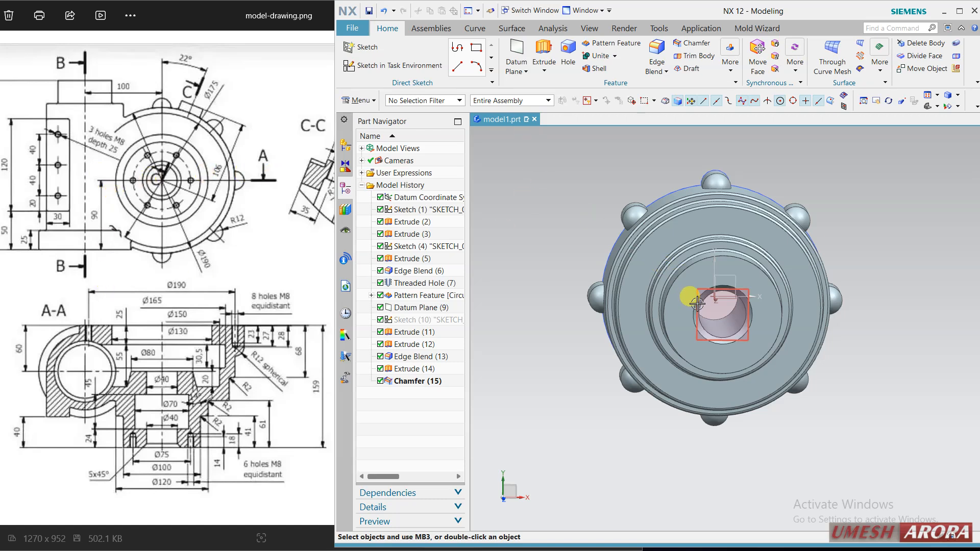
pyautogui.moveTo(698, 305); pyautogui.dragTo(698, 324, button='right')
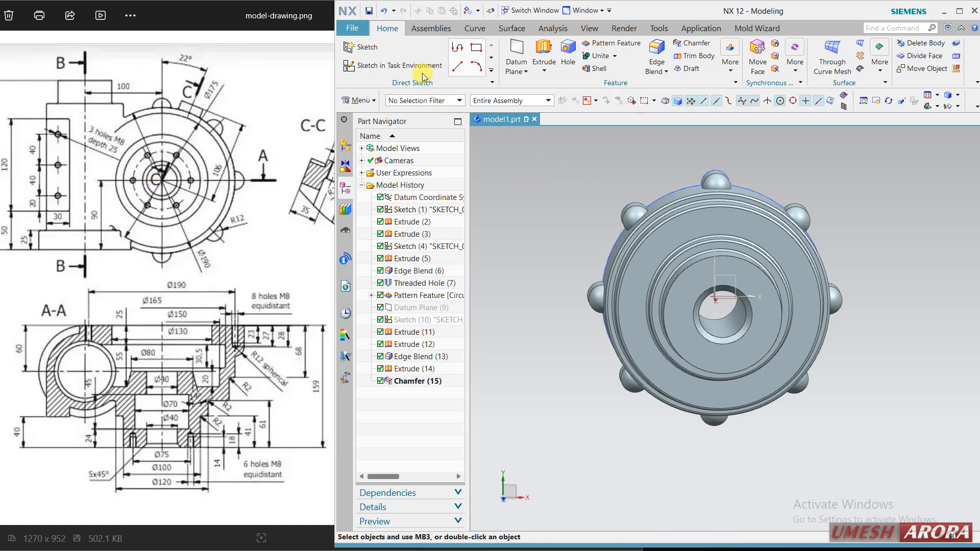
pyautogui.click(518, 49)
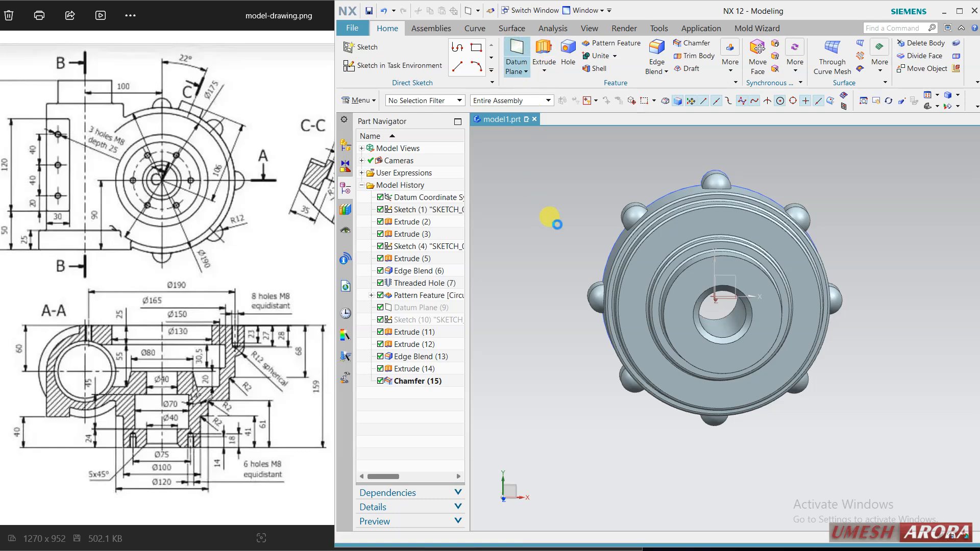
pyautogui.click(715, 307)
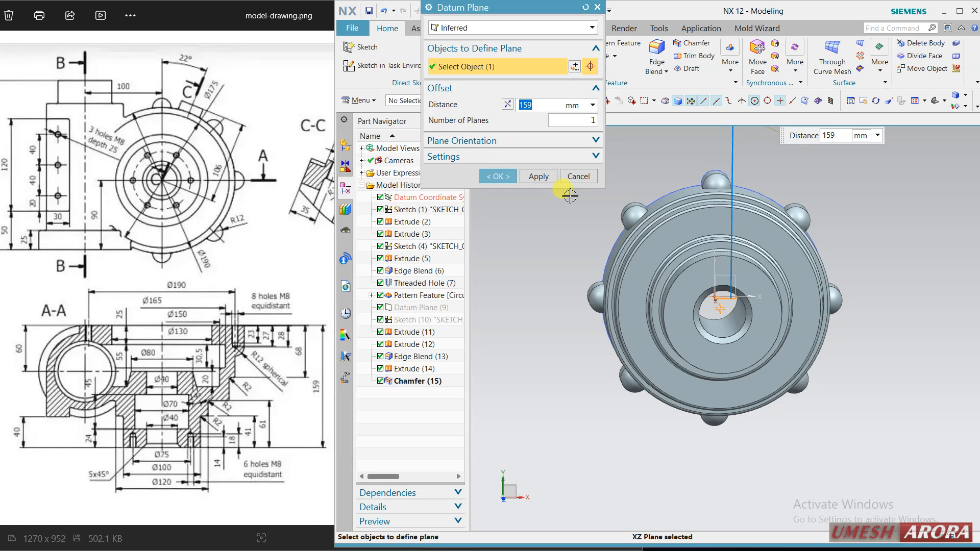
pyautogui.write('0')
pyautogui.press('Return')
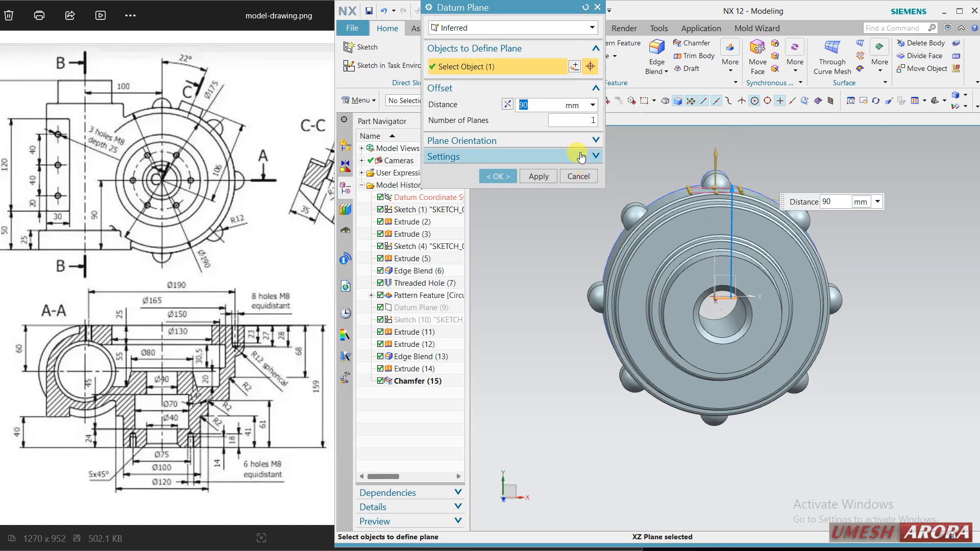
pyautogui.click(508, 104)
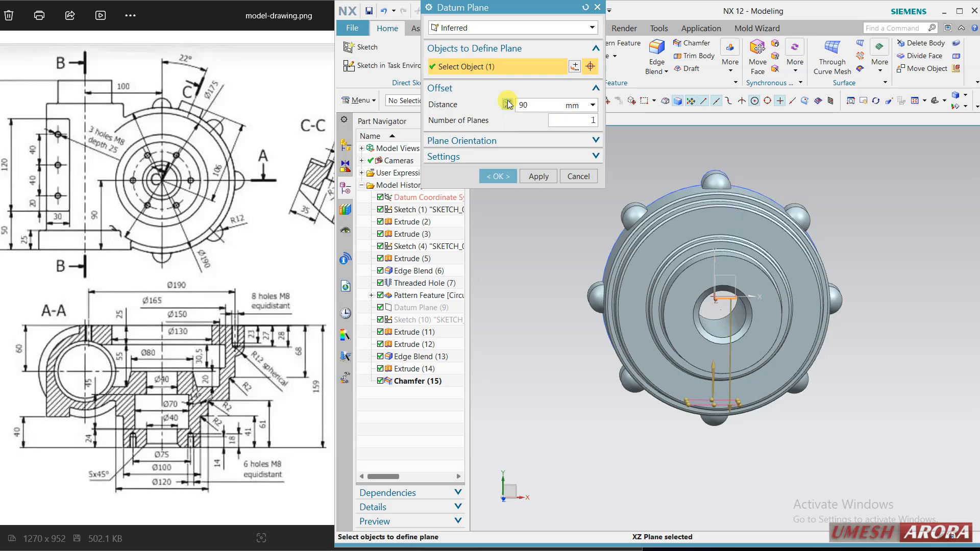
pyautogui.click(498, 175)
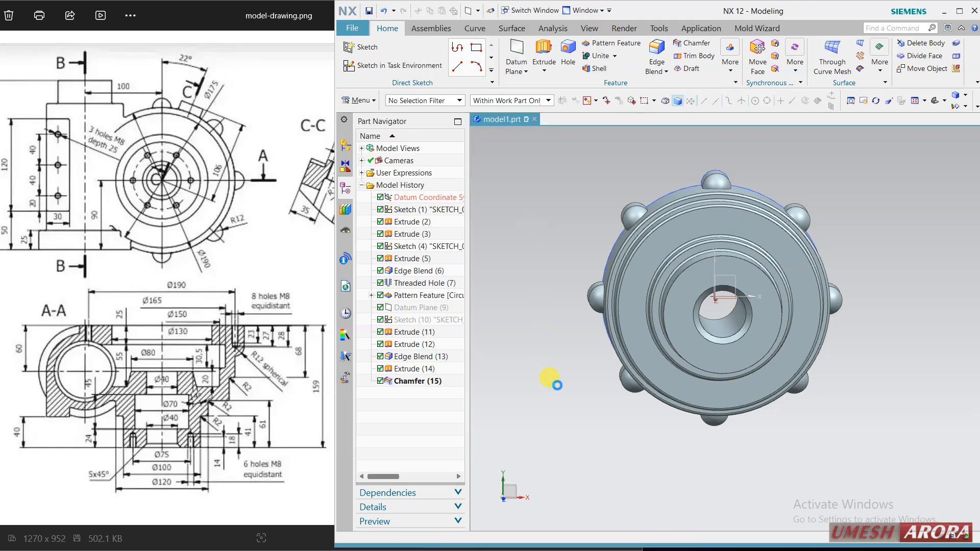
# Step: Create a sketch on the 90 mm offset plane with the X-axis as its horizontal reference
pyautogui.moveTo(565, 375); pyautogui.dragTo(556, 302, button='middle')
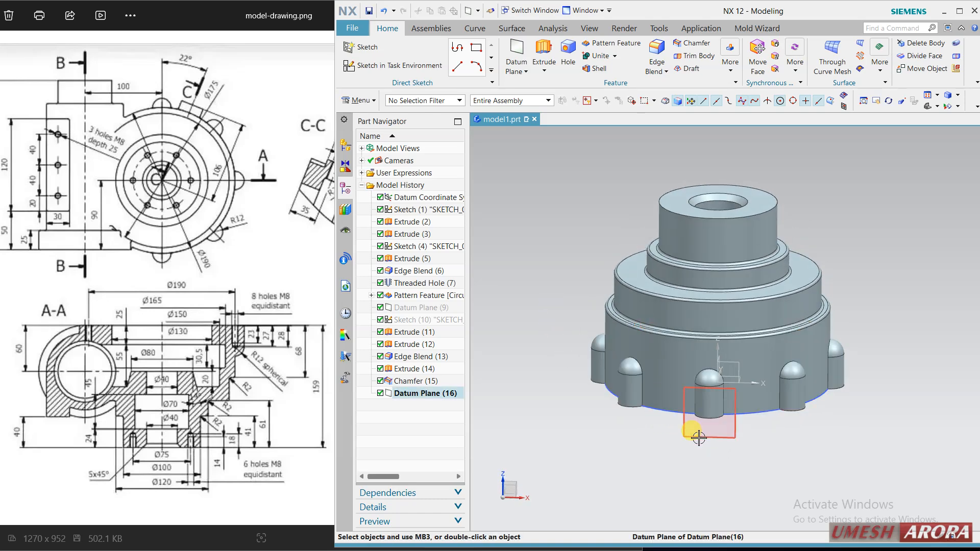
pyautogui.click(703, 435)
pyautogui.click(740, 425)
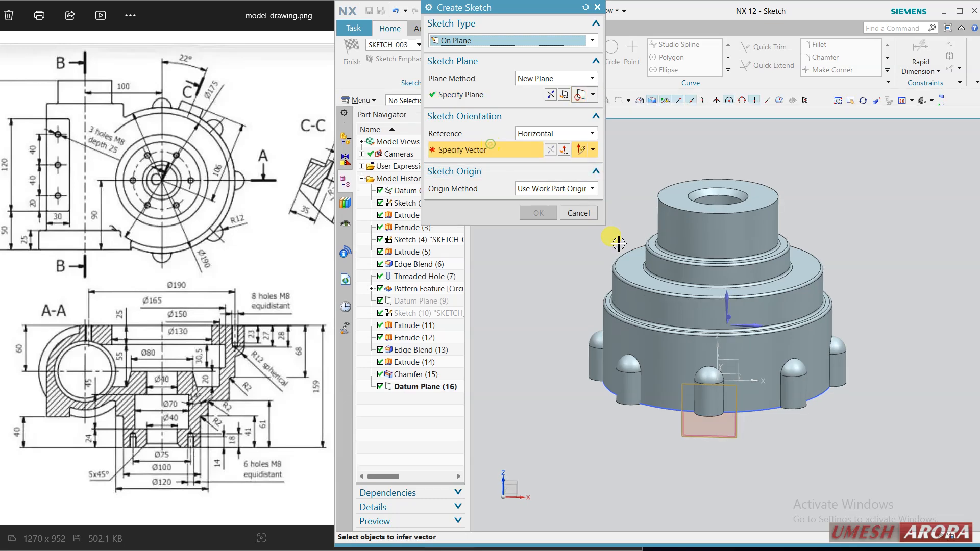
pyautogui.click(784, 345)
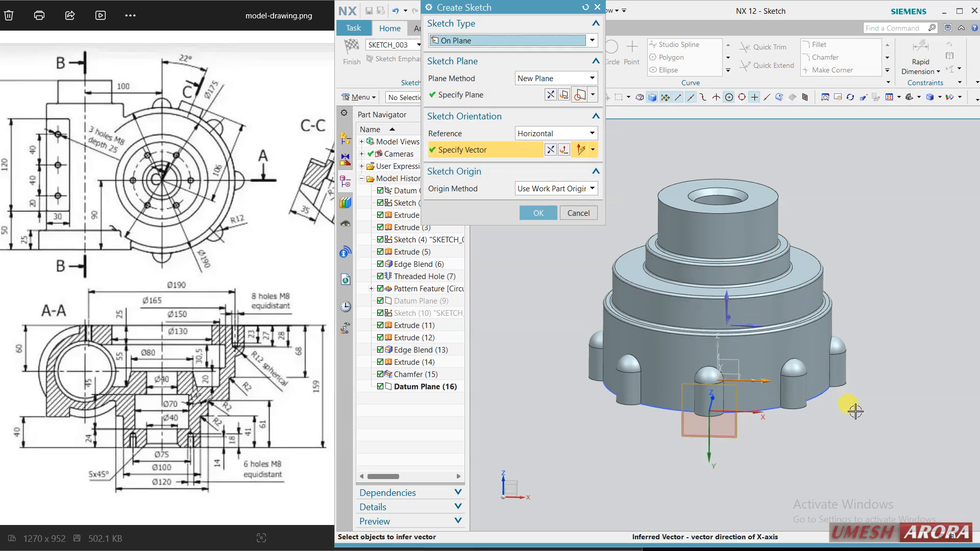
pyautogui.moveTo(855, 412); pyautogui.dragTo(849, 375, button='middle')
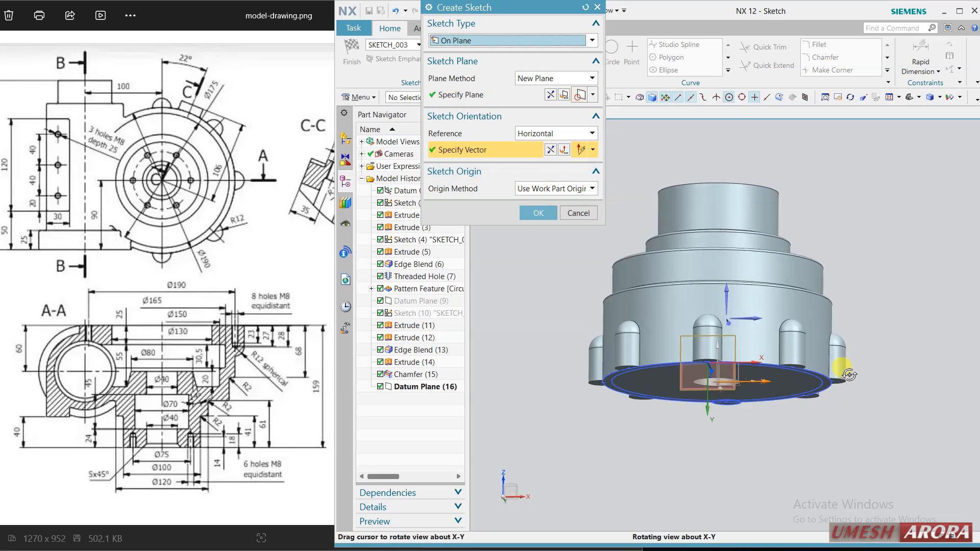
pyautogui.moveTo(840, 234); pyautogui.dragTo(838, 400, button='middle')
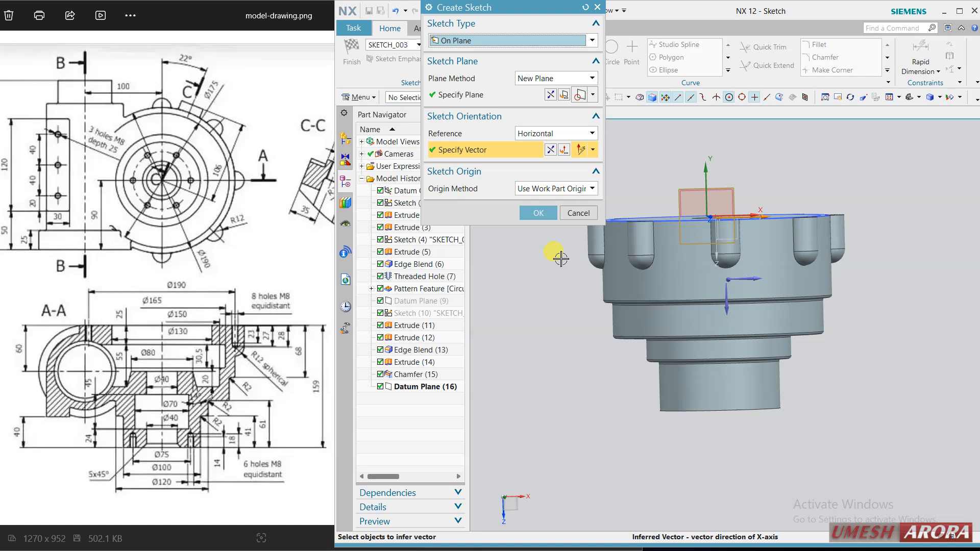
pyautogui.click(538, 213)
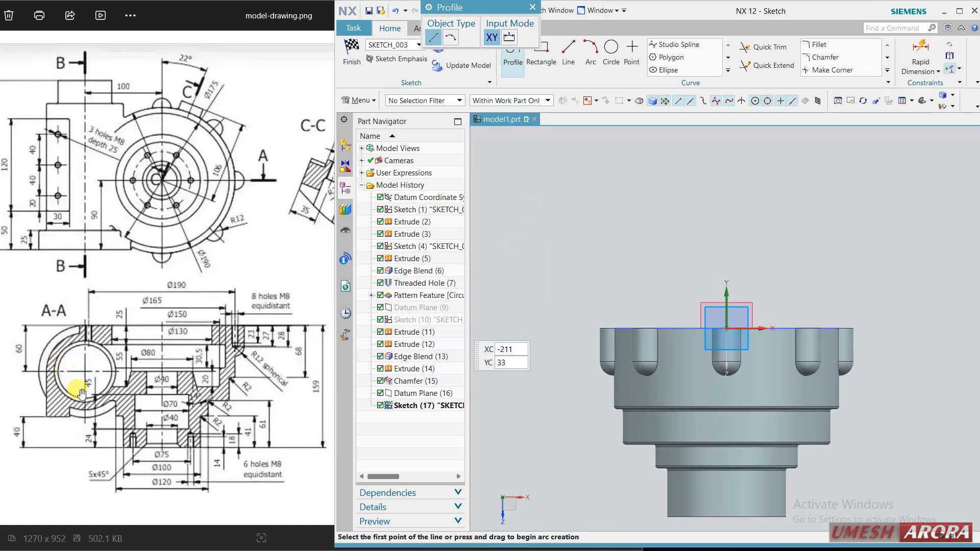
# Step: Sketch a 120 mm diameter circle beside the stepped body, on the negative X side of the origin
pyautogui.keyDown('shift'); pyautogui.moveTo(628, 292); pyautogui.dragTo(738, 187, button='middle'); pyautogui.keyUp('shift')
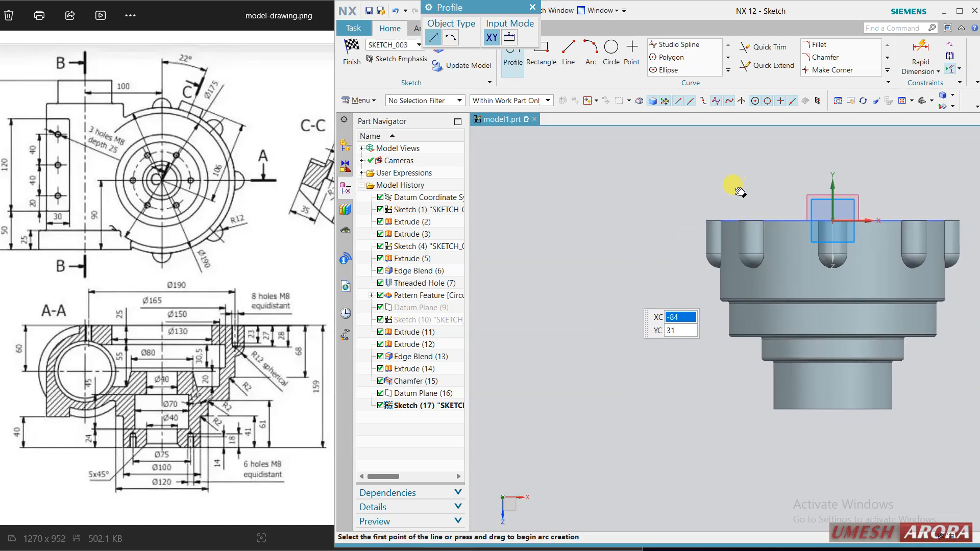
pyautogui.click(613, 74)
pyautogui.click(620, 279)
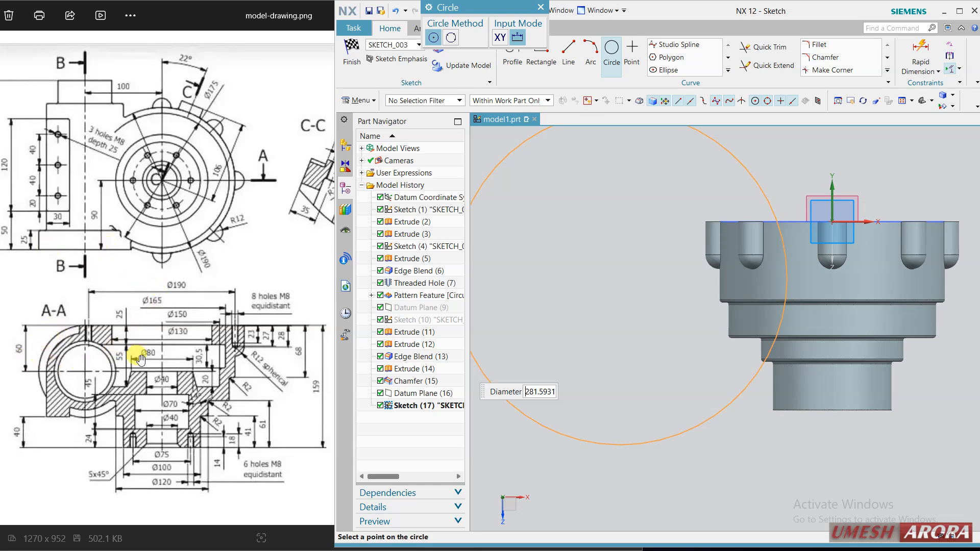
pyautogui.click(171, 347)
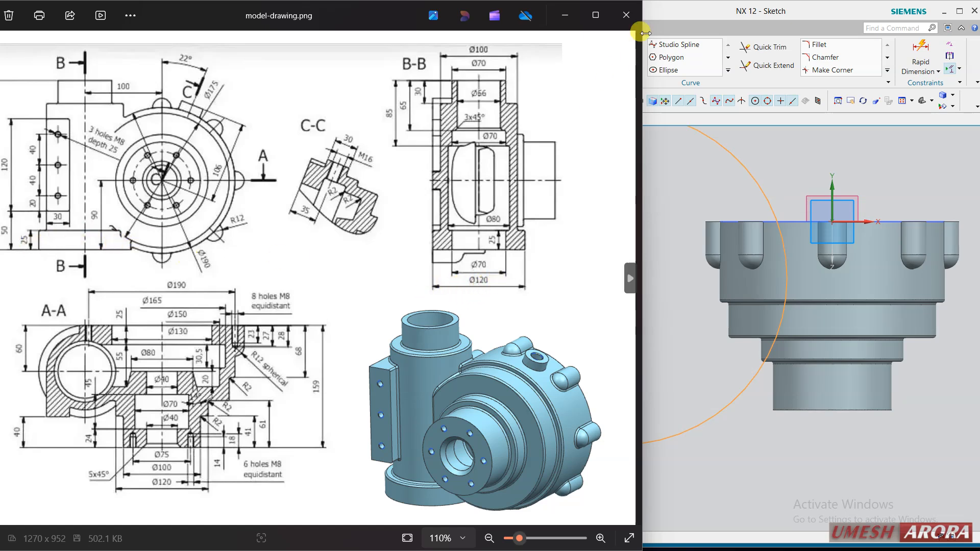
pyautogui.click(682, 12)
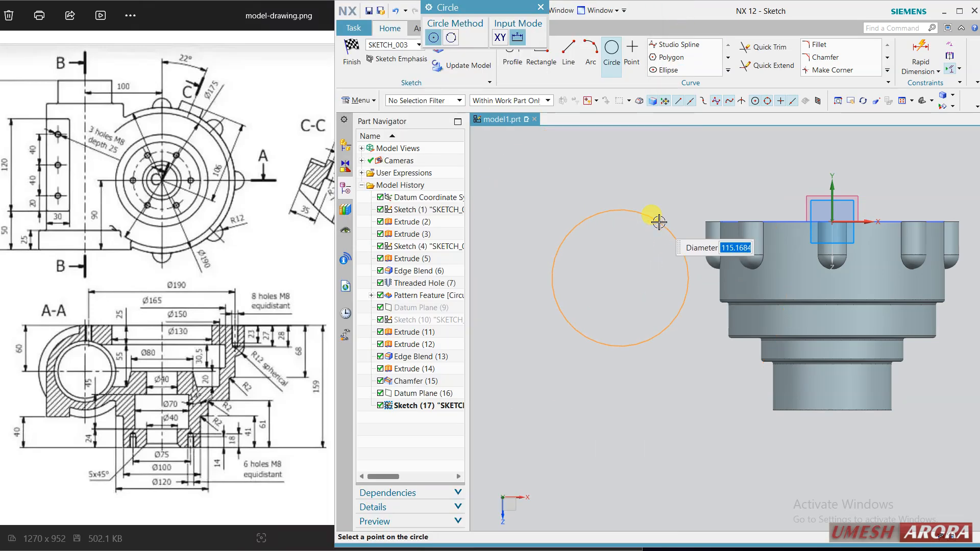
pyautogui.press('Return')
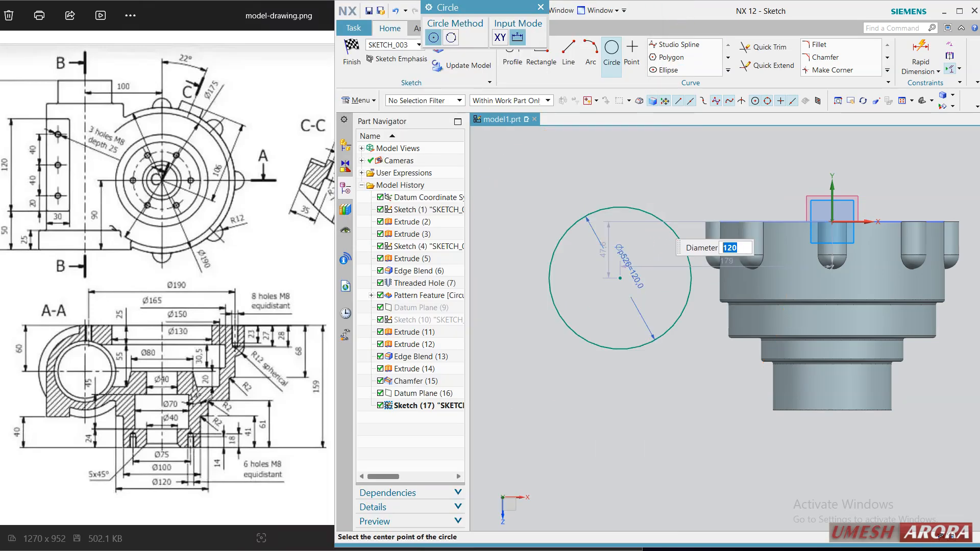
pyautogui.press('Escape')
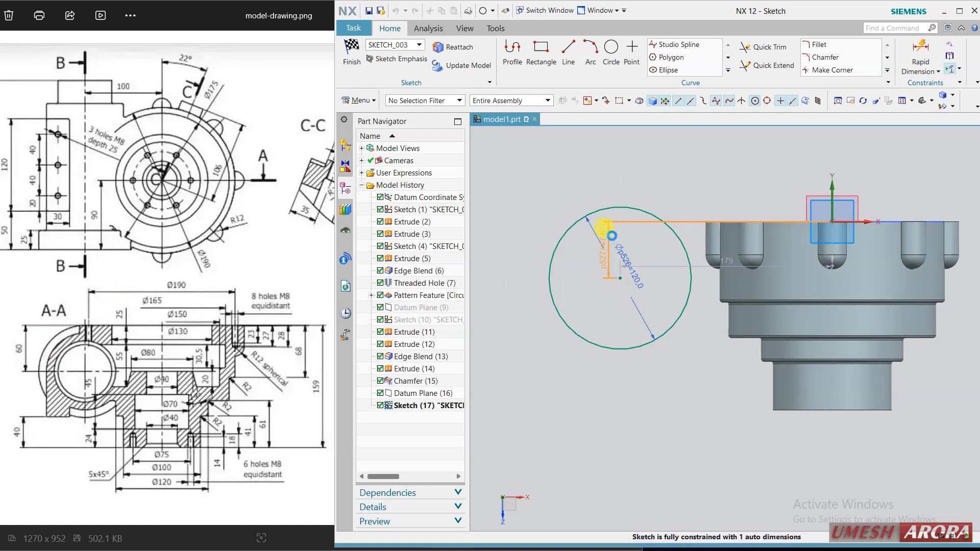
# Step: Position the circle's centre 60 mm from the horizontal axis and 100 mm from the vertical axis, and finish the sketch
pyautogui.doubleClick(613, 236)
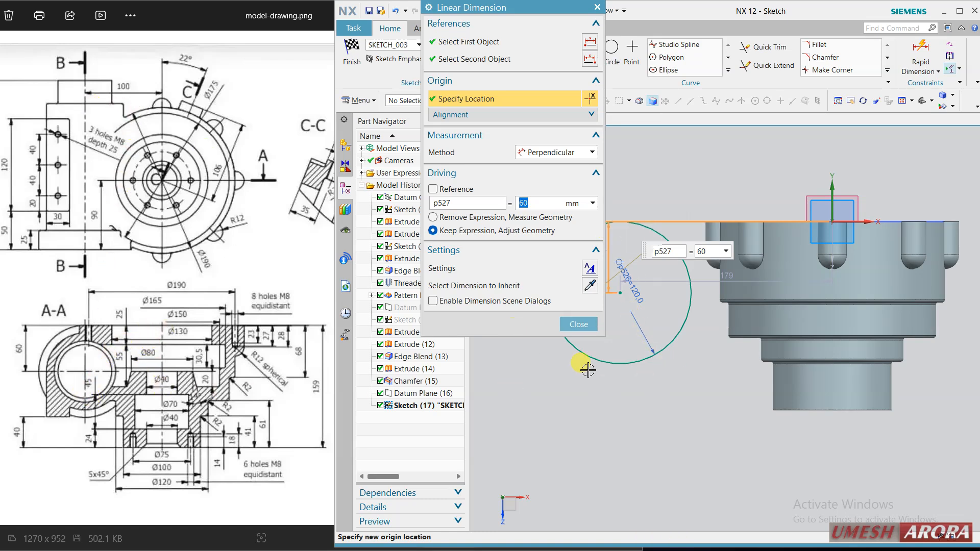
pyautogui.click(705, 276)
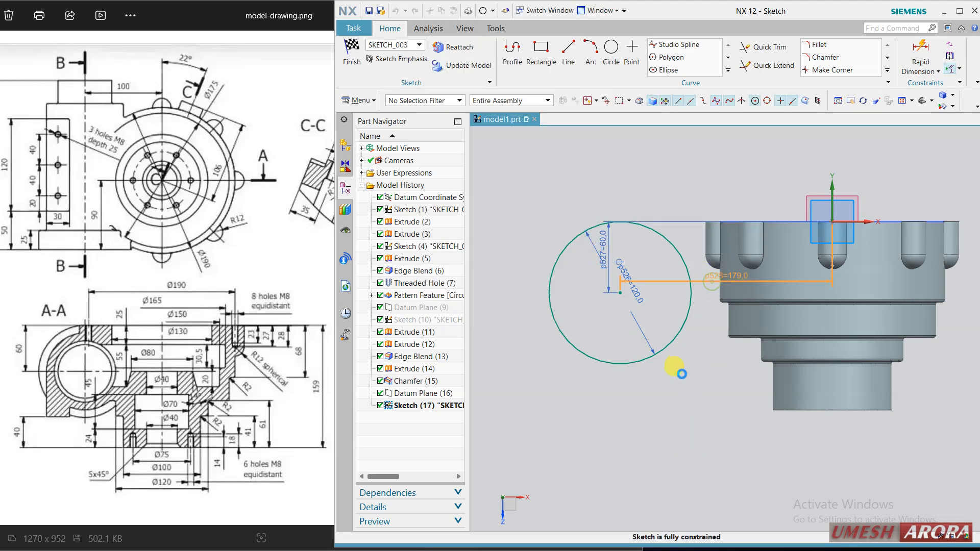
pyautogui.write('10')
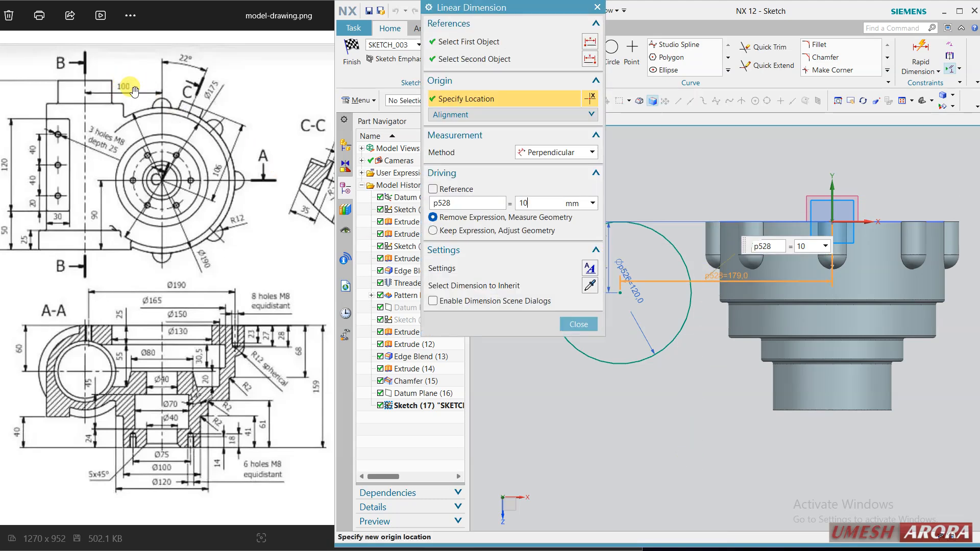
pyautogui.write('0')
pyautogui.press('Return')
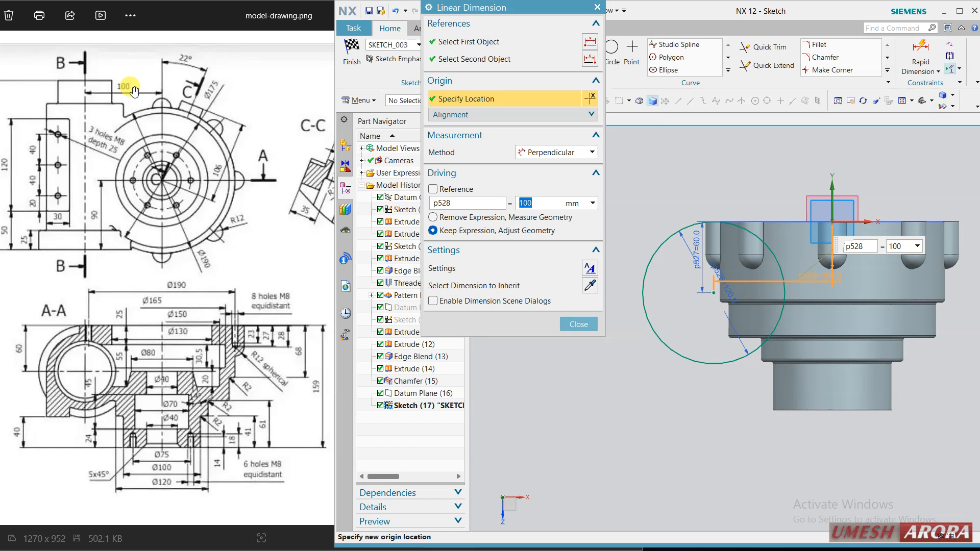
pyautogui.click(579, 324)
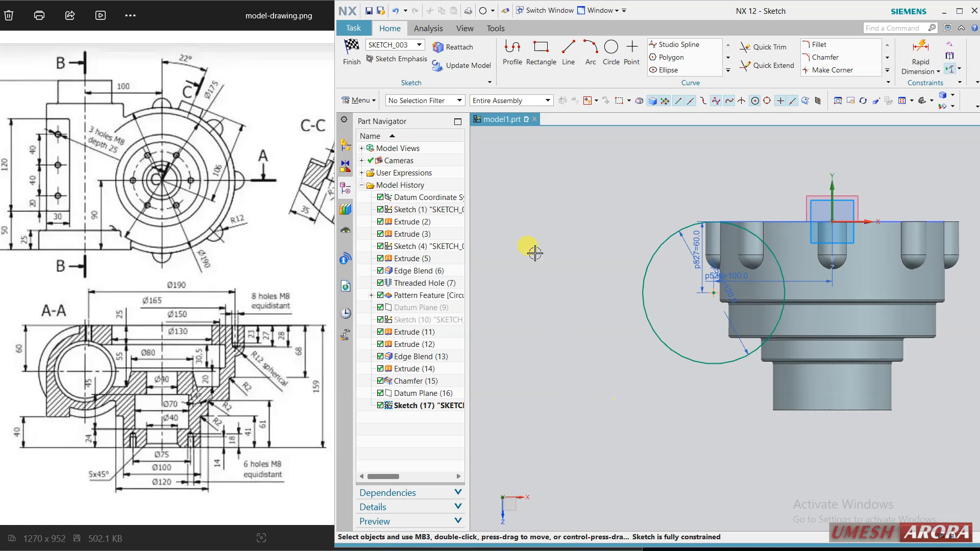
pyautogui.click(359, 58)
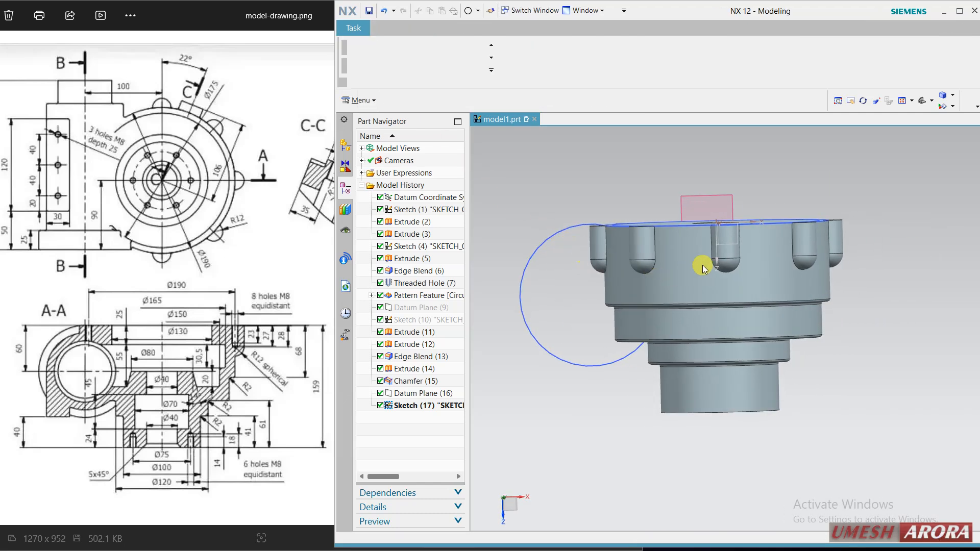
# Step: Extrude the 120 mm circle beside the stepped body 25 mm as a separate body, with Boolean set to None
pyautogui.moveTo(752, 247); pyautogui.dragTo(765, 355, button='middle')
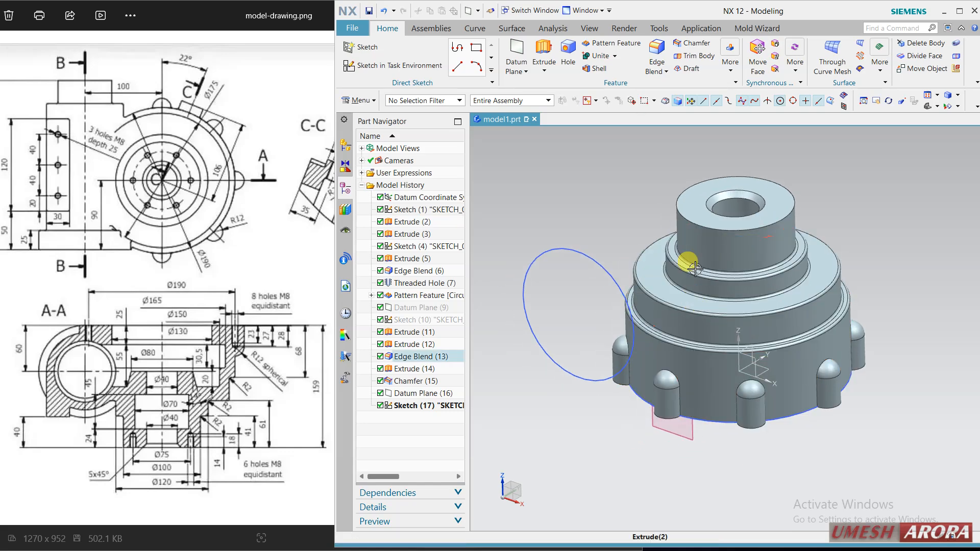
pyautogui.moveTo(685, 259); pyautogui.dragTo(659, 228, button='middle')
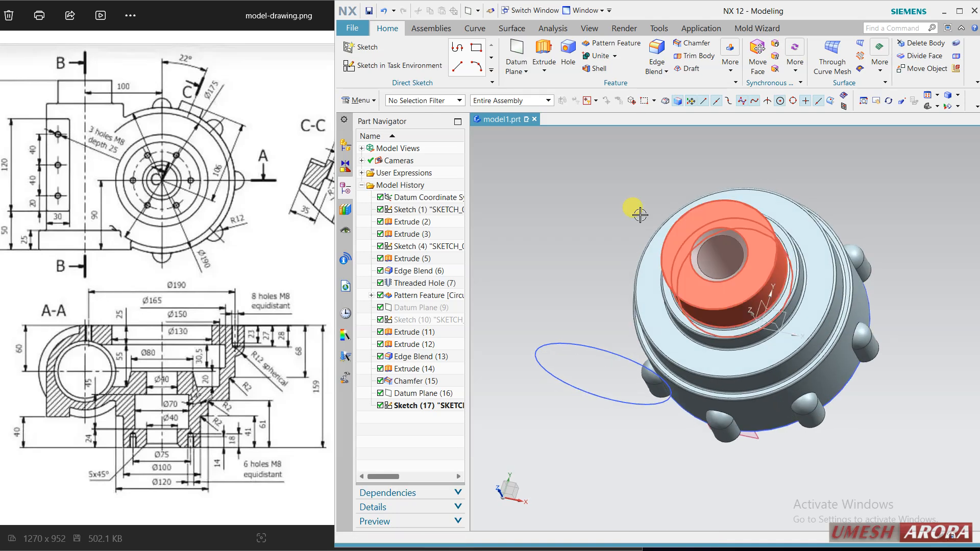
pyautogui.click(541, 47)
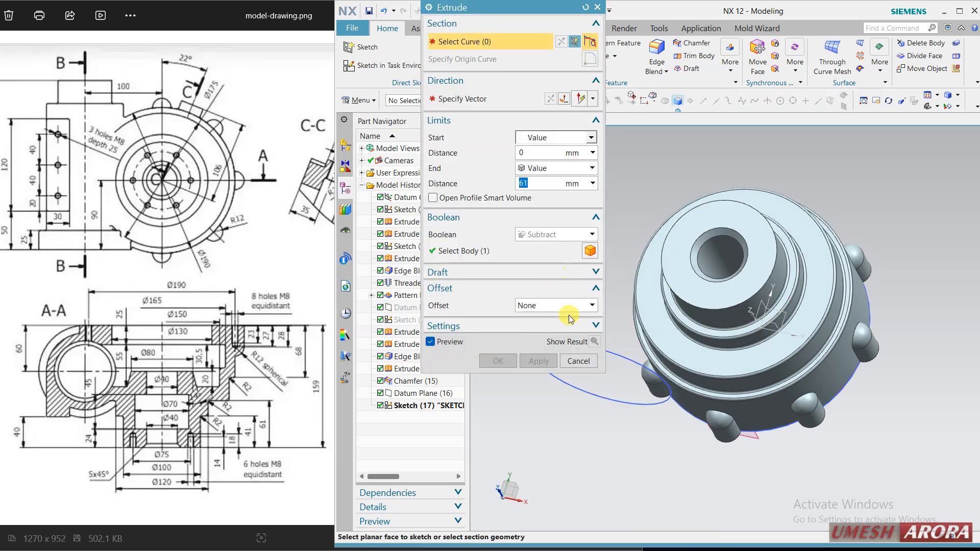
pyautogui.click(617, 356)
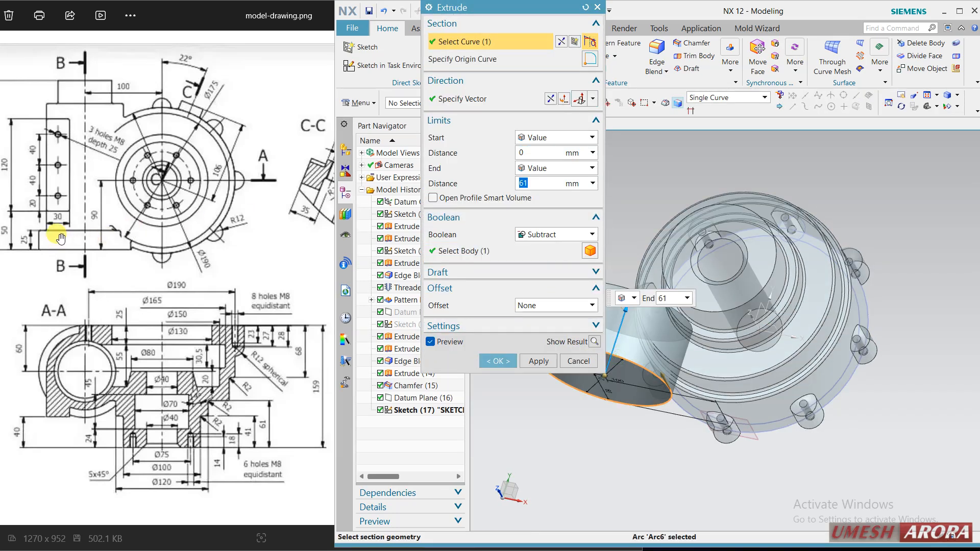
pyautogui.write('25')
pyautogui.press('Return')
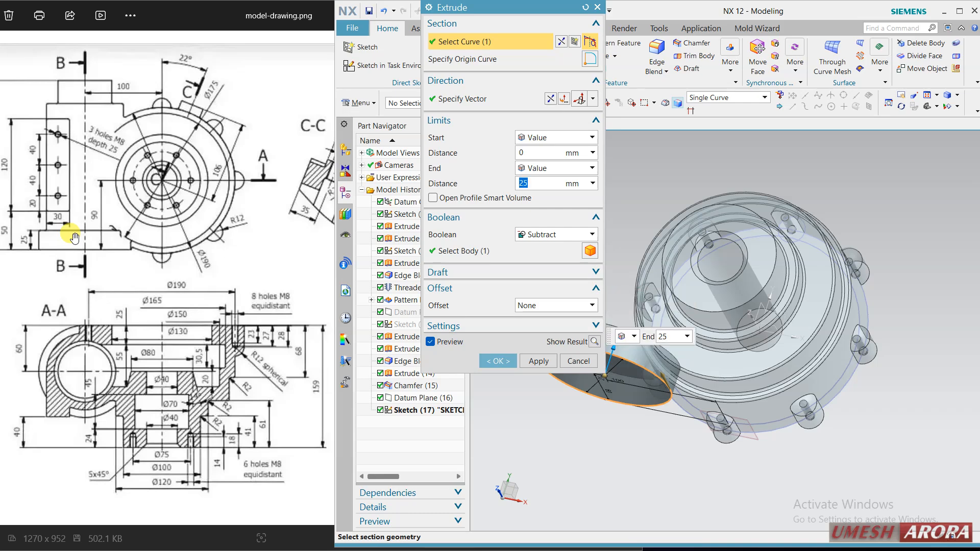
pyautogui.click(535, 235)
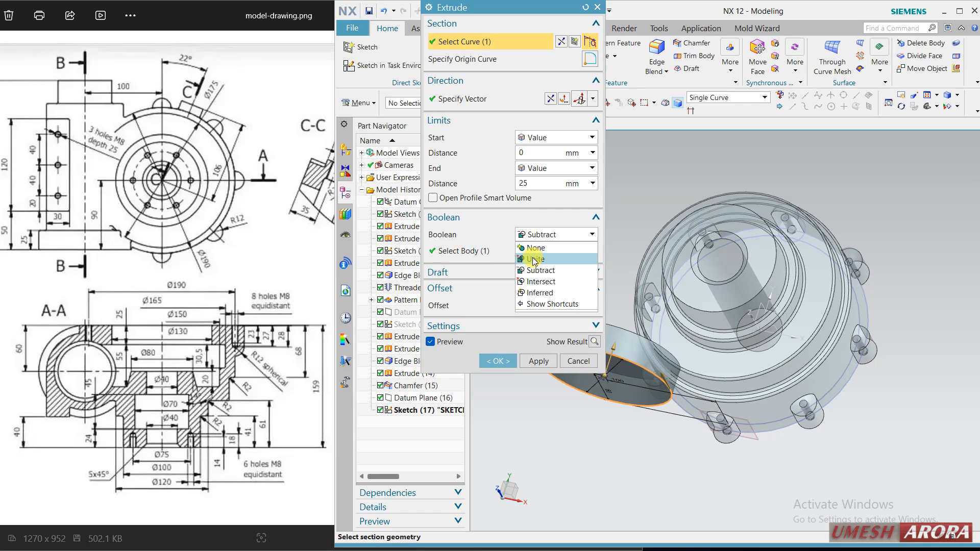
pyautogui.click(550, 249)
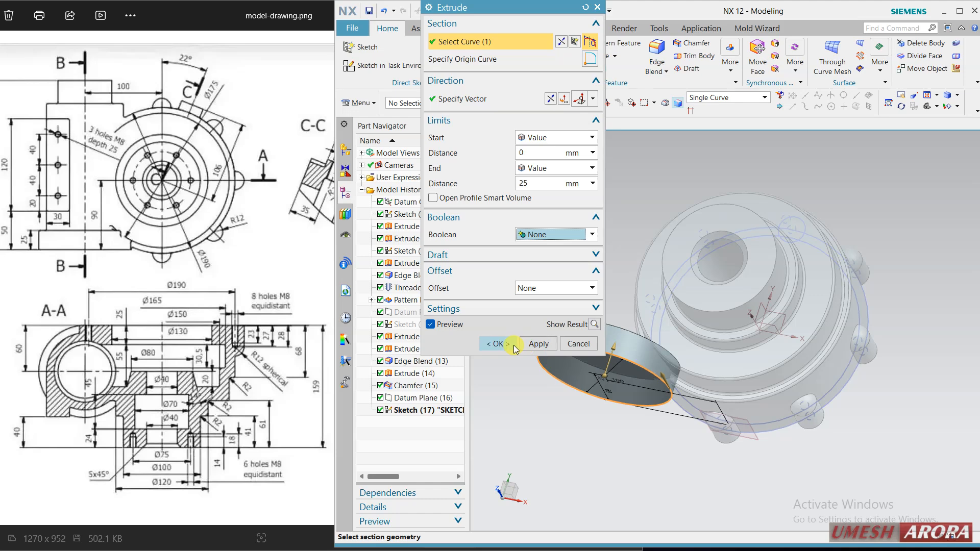
pyautogui.click(536, 344)
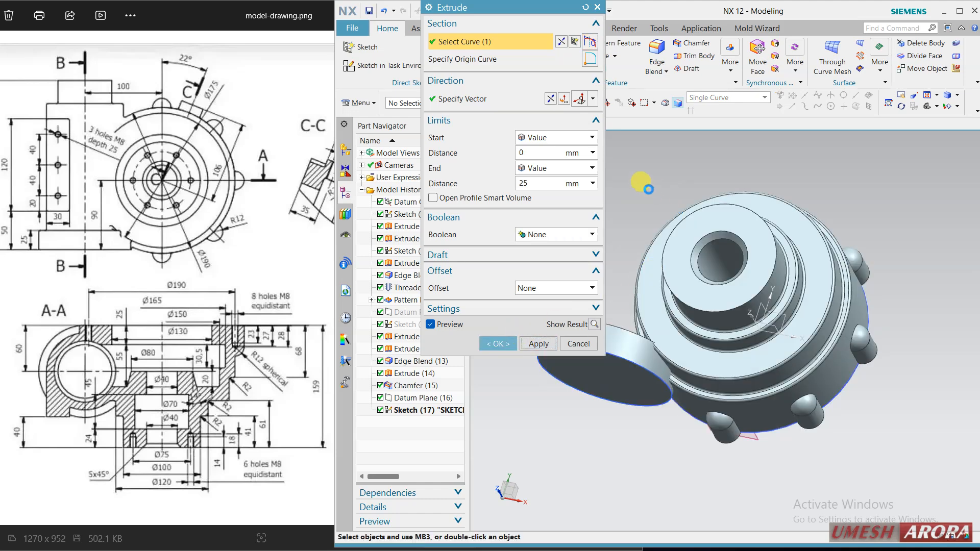
pyautogui.moveTo(636, 184); pyautogui.dragTo(696, 192, button='middle')
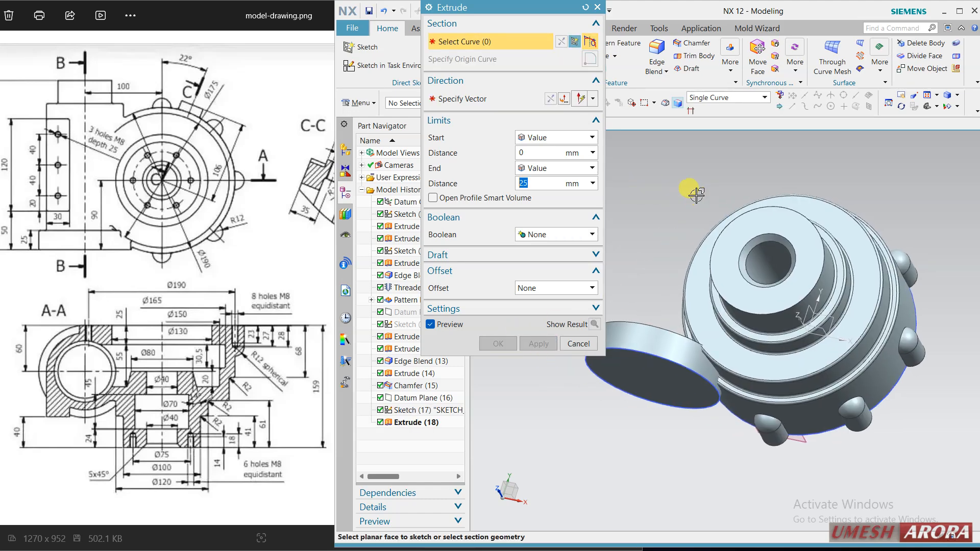
pyautogui.click(570, 345)
# Step: Edit the 25 mm disc extrusion to use the Unite Boolean with the stepped body
pyautogui.doubleClick(618, 316)
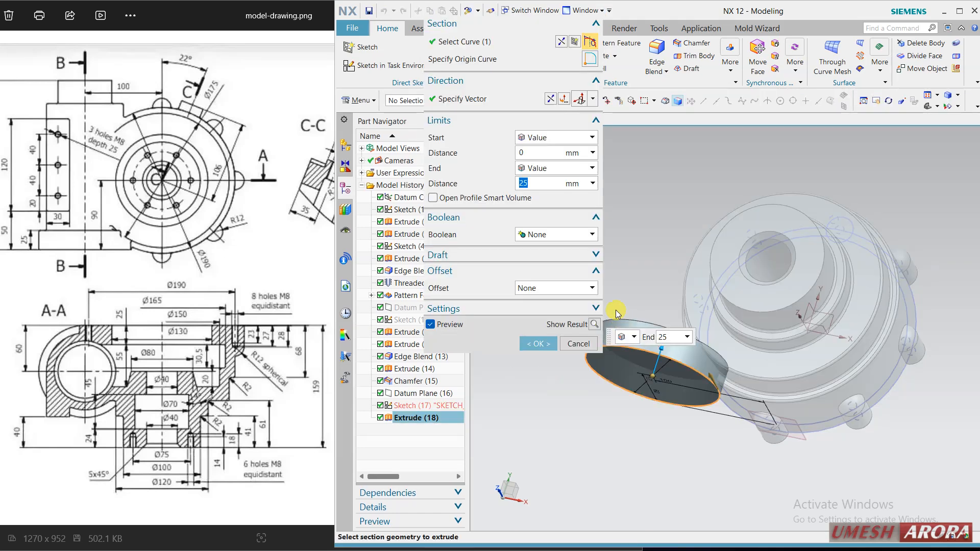
pyautogui.click(541, 234)
pyautogui.click(536, 249)
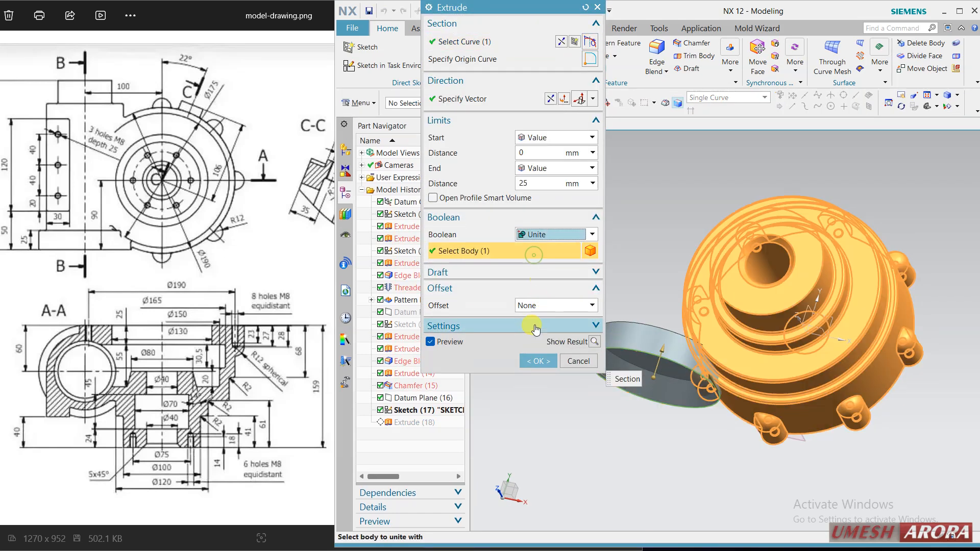
pyautogui.click(538, 361)
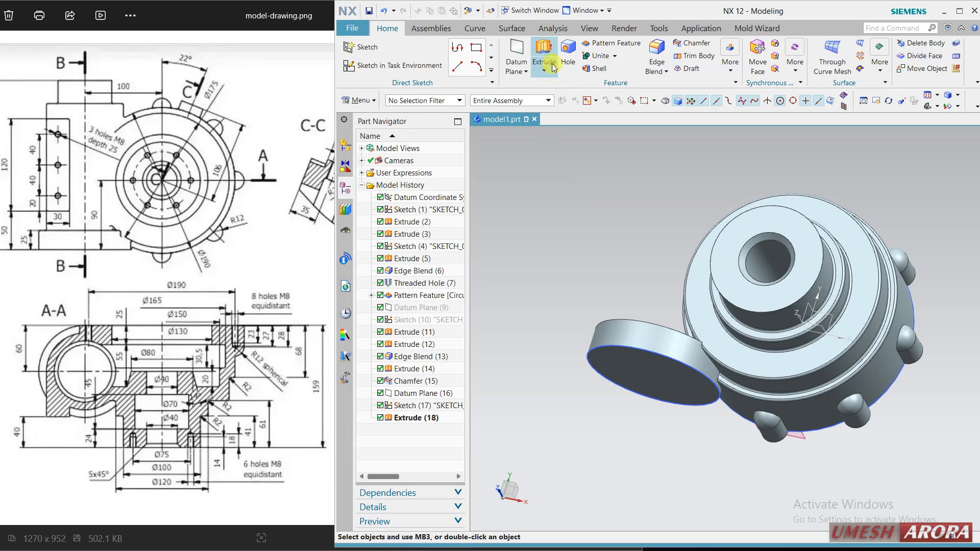
# Step: Set up another extrusion of the 120 mm circle with an end distance of 220-30 mm
pyautogui.click(542, 47)
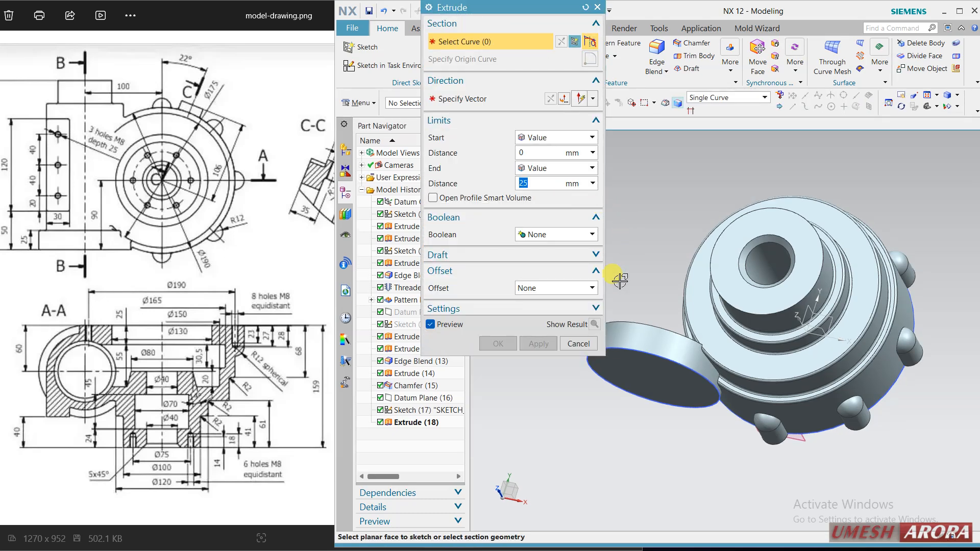
pyautogui.click(633, 348)
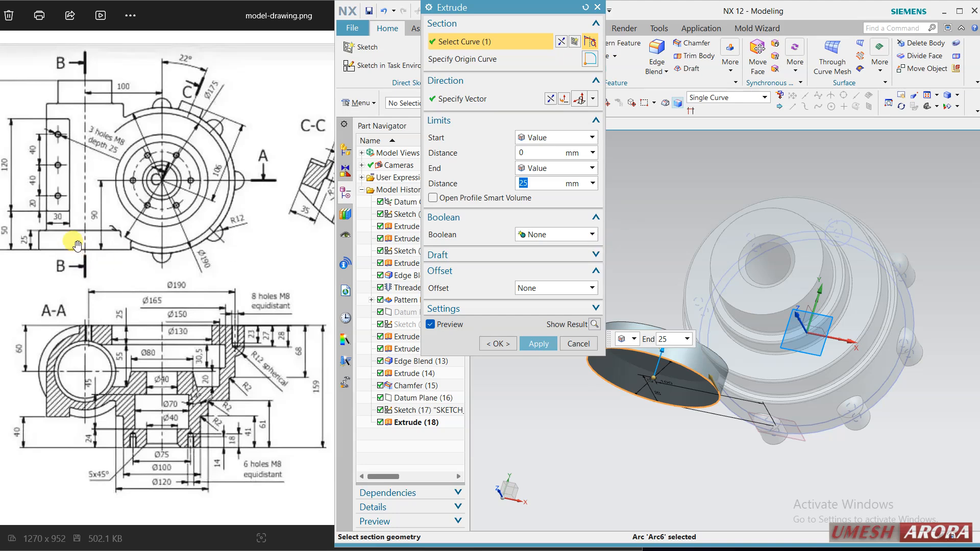
pyautogui.click(66, 126)
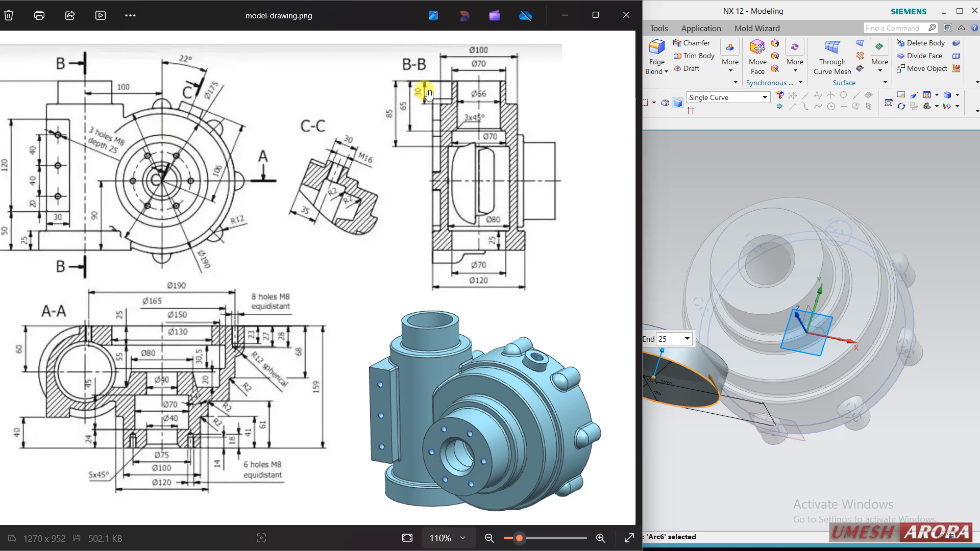
pyautogui.moveTo(345, 15); pyautogui.dragTo(364, 16)
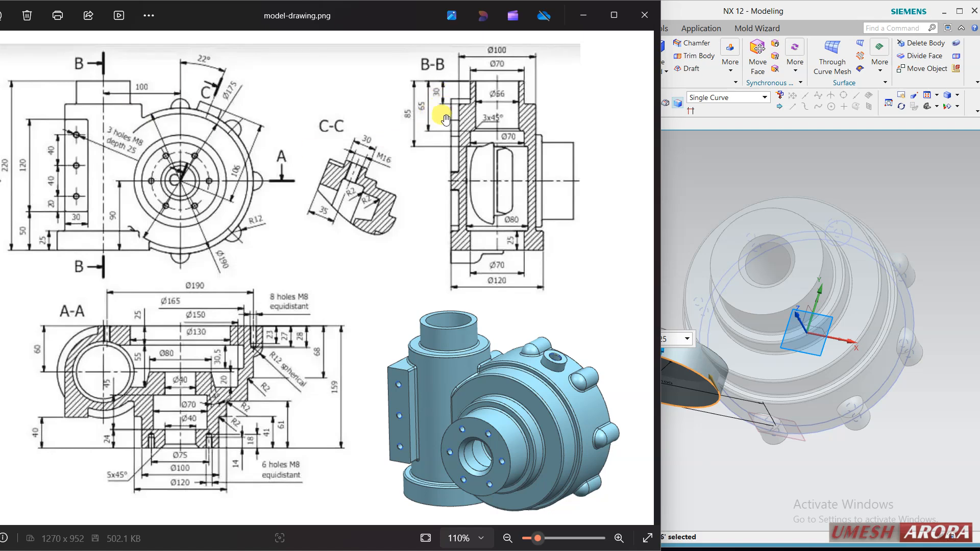
pyautogui.click(759, 10)
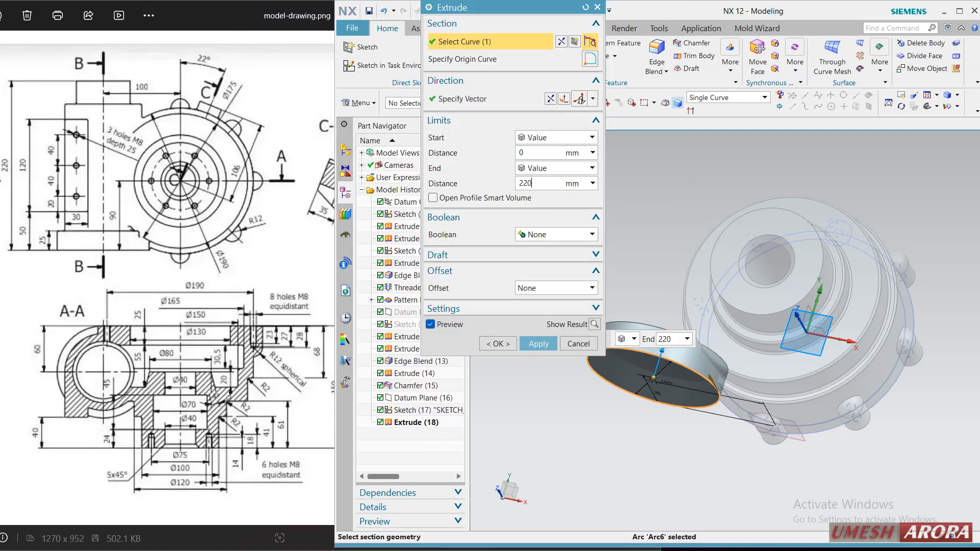
pyautogui.press('Return')
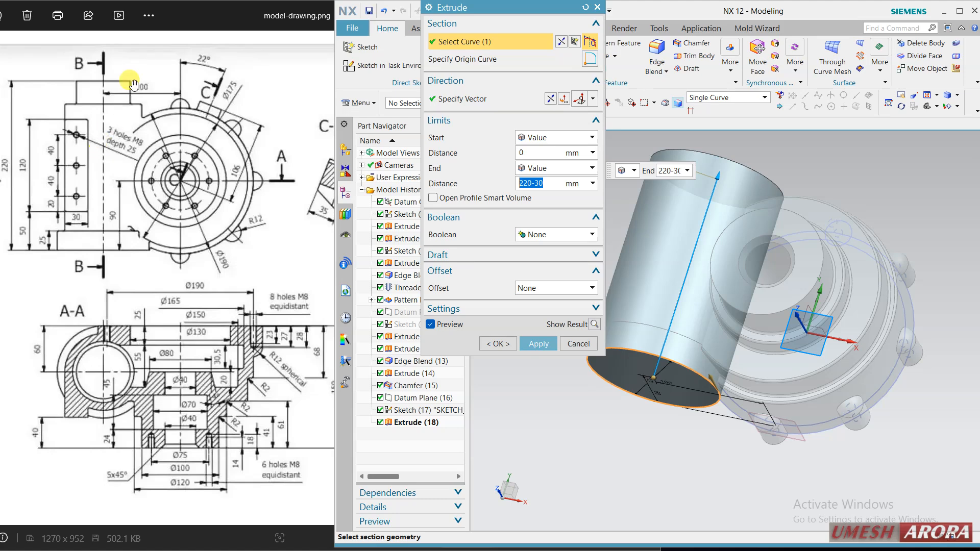
# Step: Give the side cylinder extrusion a single-sided offset of -10 mm and unite it with the housing body
pyautogui.click(185, 11)
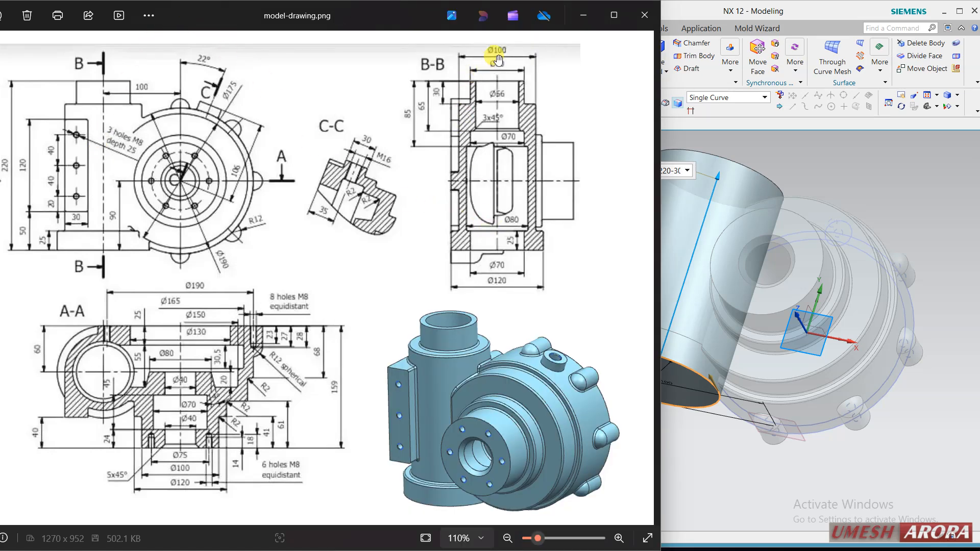
pyautogui.click(720, 12)
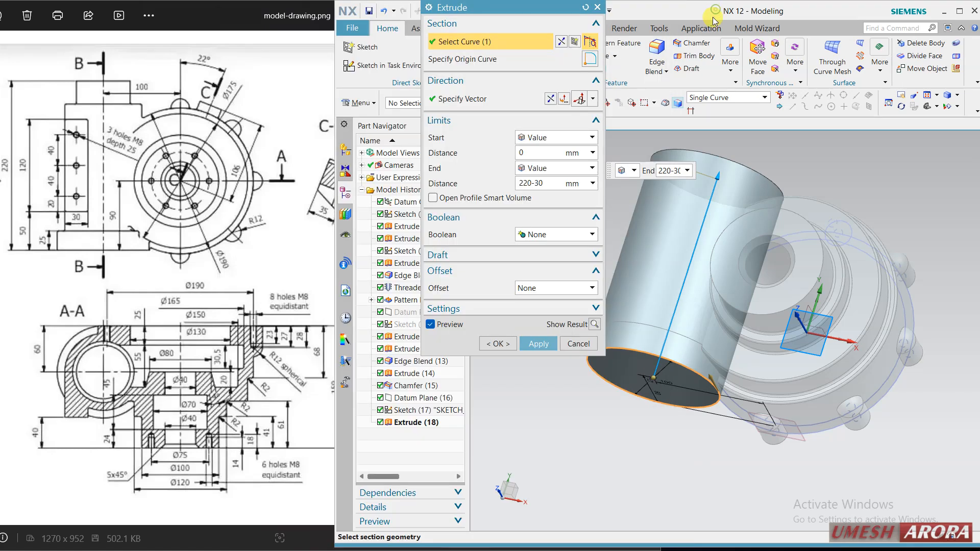
pyautogui.click(557, 288)
pyautogui.click(541, 306)
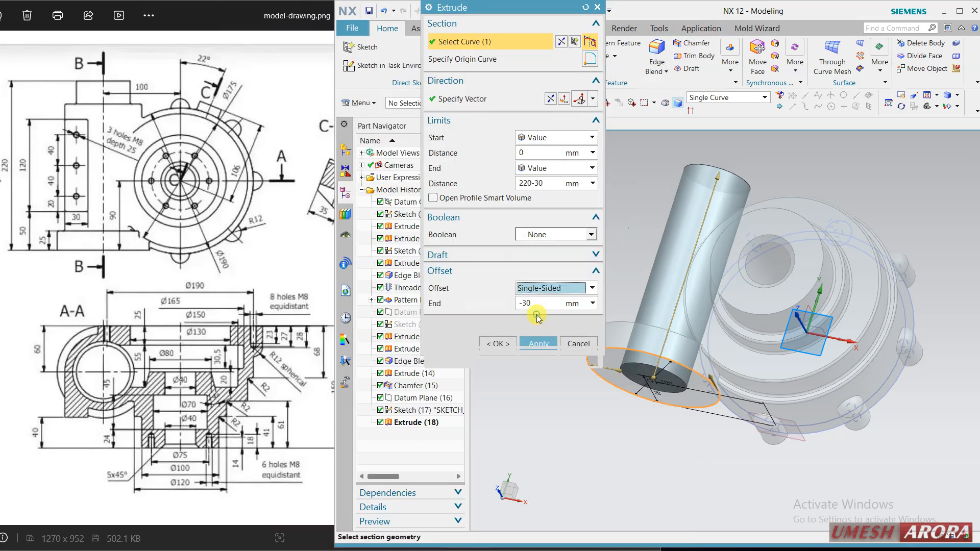
pyautogui.write('-')
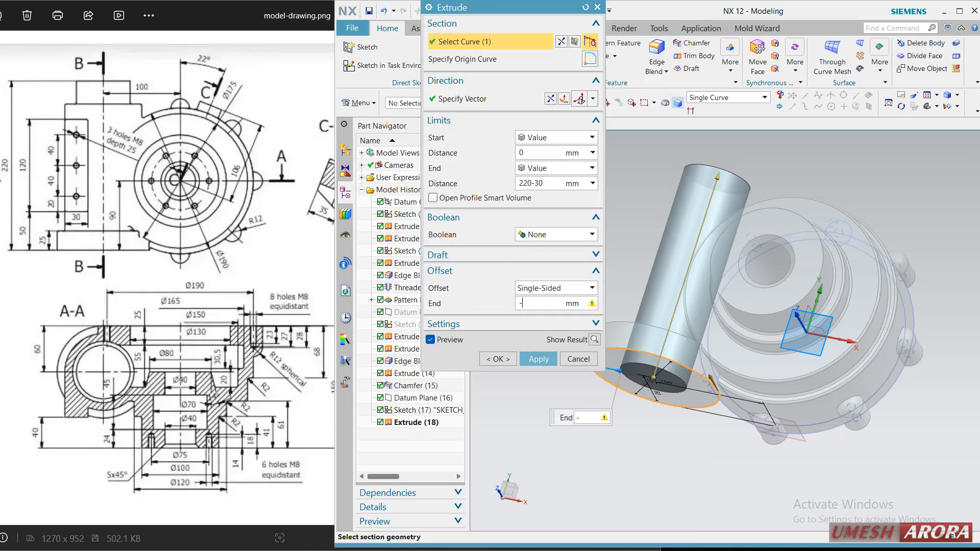
pyautogui.write('300')
pyautogui.press('Return')
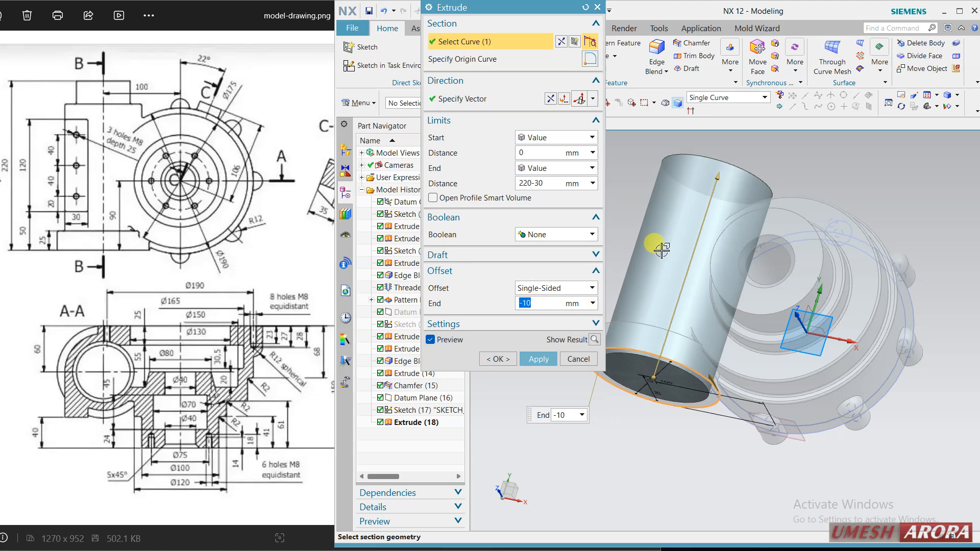
pyautogui.click(544, 235)
pyautogui.click(546, 260)
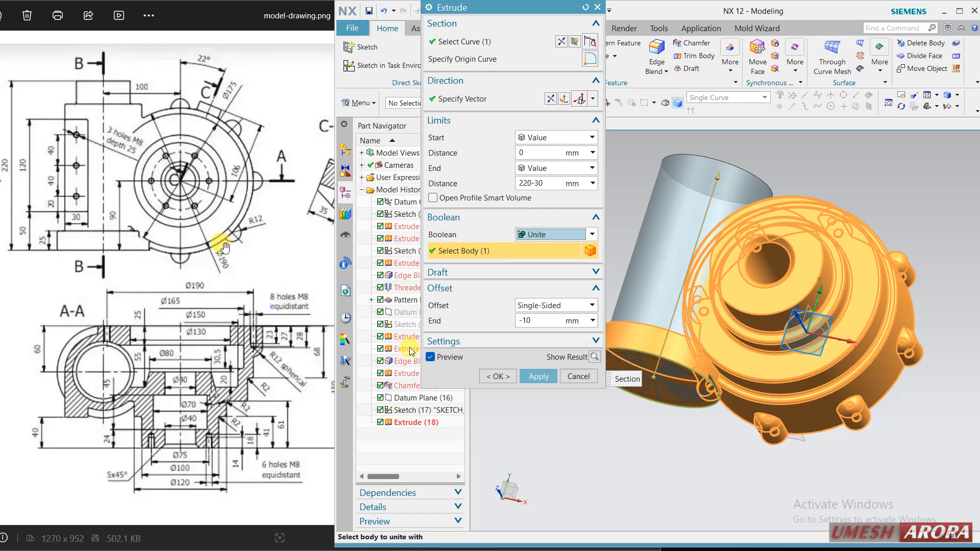
pyautogui.click(537, 376)
# Step: Extrude the upper end edge of the side cylinder 30 mm with a single-sided offset of -15 mm, united with the body
pyautogui.click(722, 151)
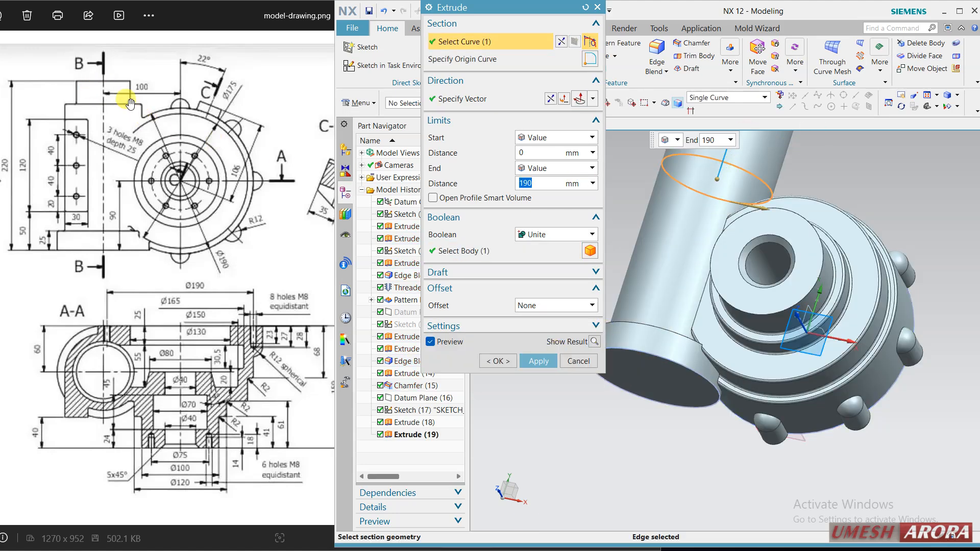
pyautogui.click(211, 13)
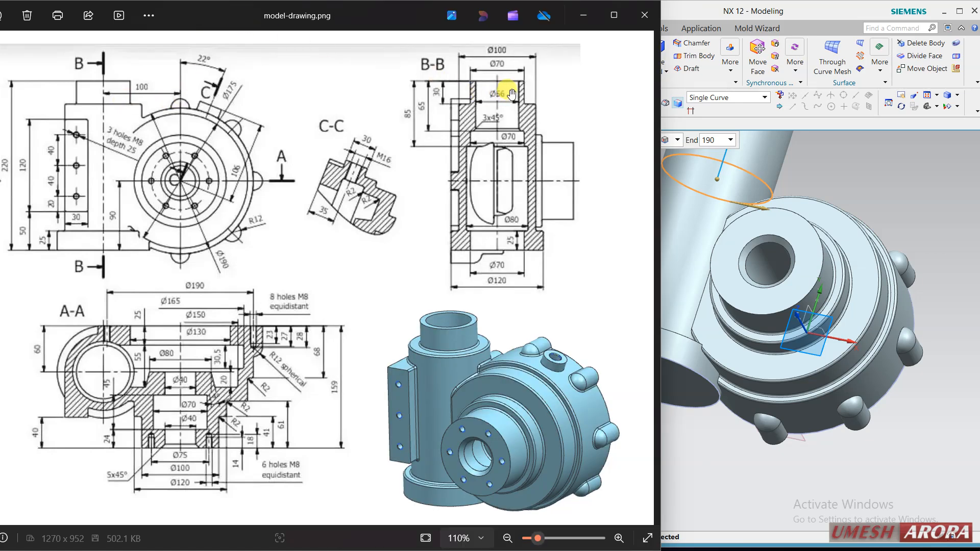
pyautogui.click(748, 11)
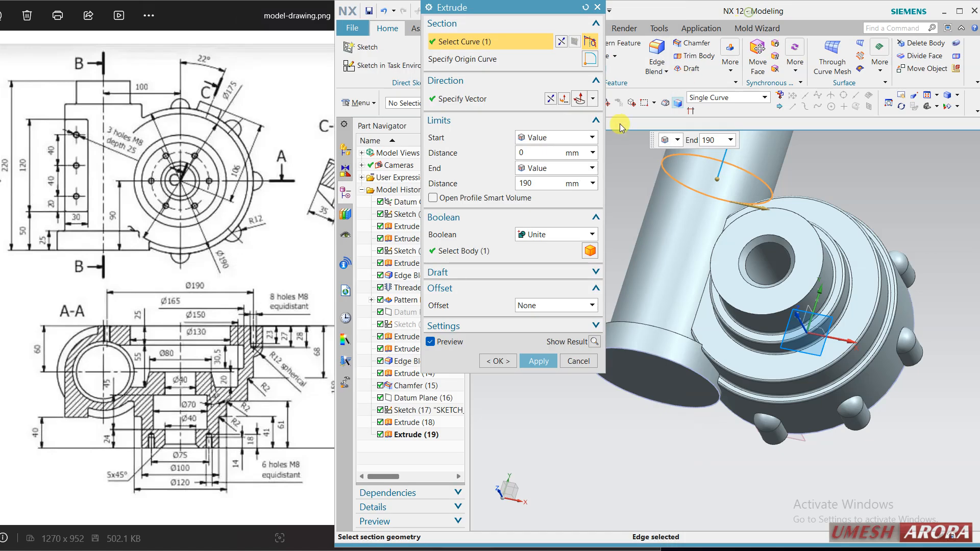
pyautogui.write('0')
pyautogui.doubleClick(541, 185)
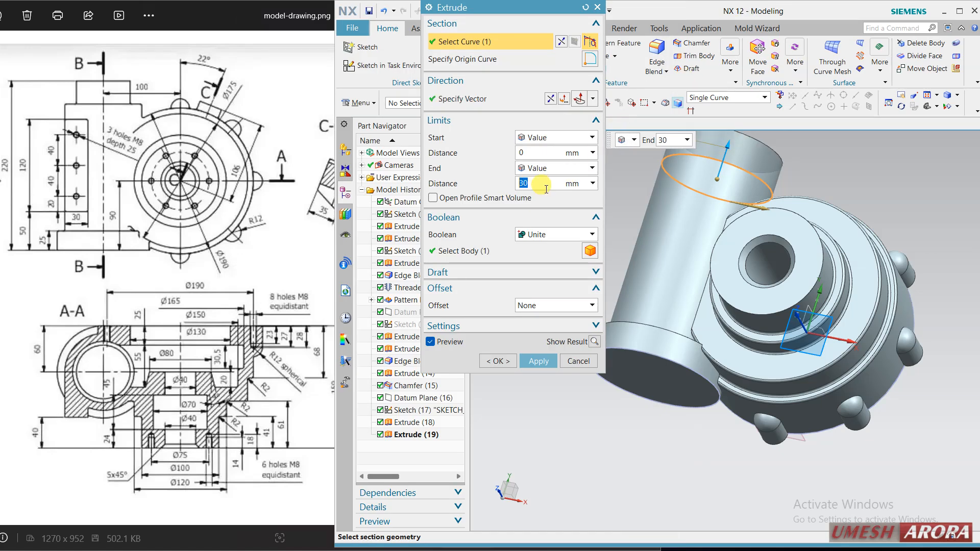
pyautogui.click(529, 306)
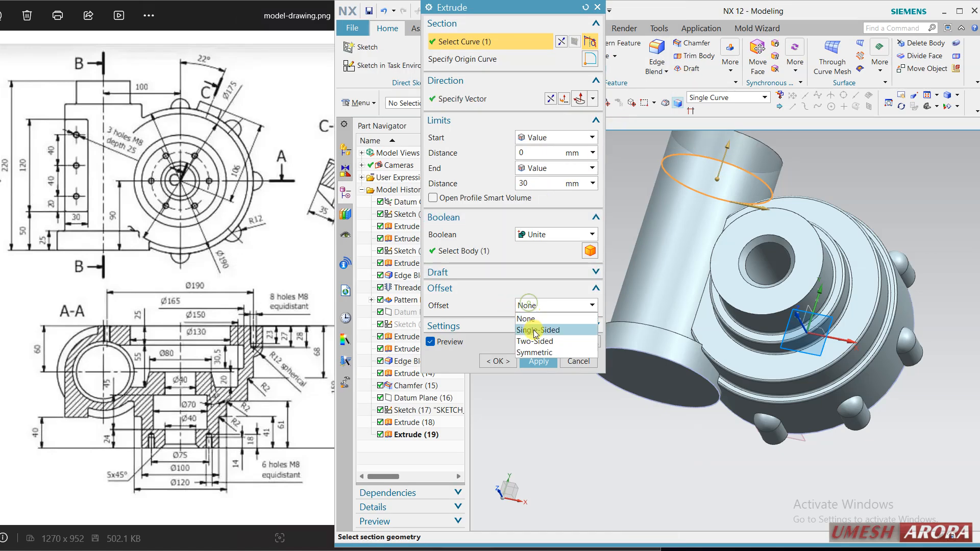
pyautogui.click(535, 330)
pyautogui.click(539, 320)
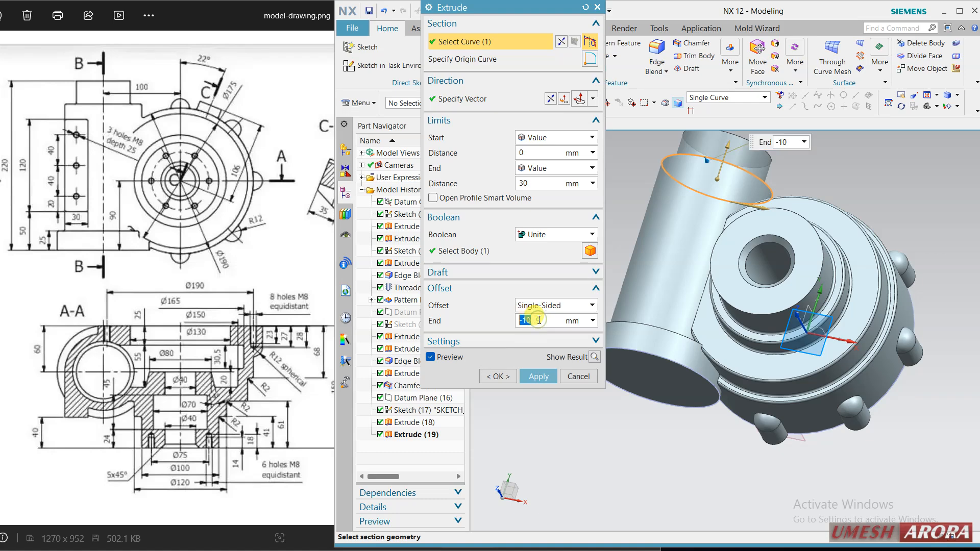
pyautogui.write('5')
pyautogui.doubleClick(539, 320)
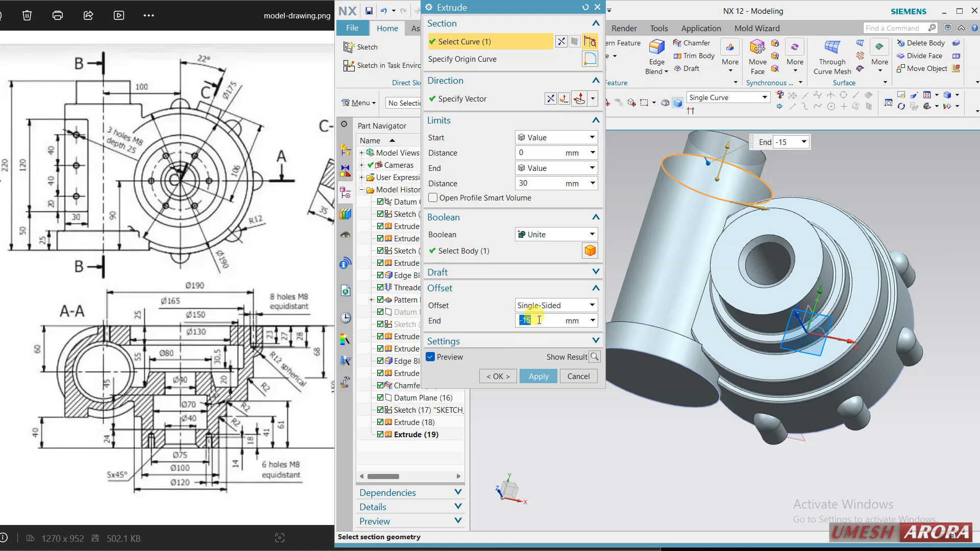
pyautogui.click(495, 374)
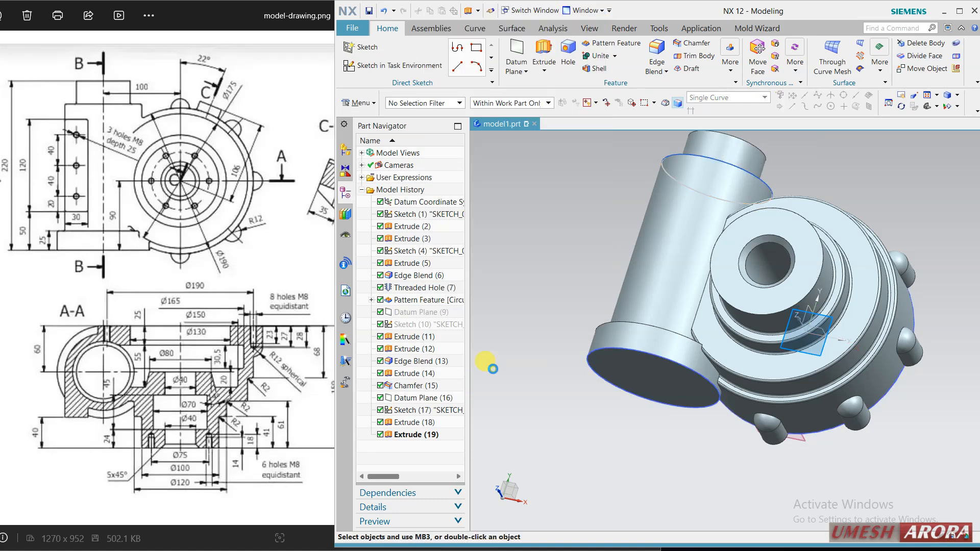
pyautogui.moveTo(526, 306); pyautogui.dragTo(573, 350, button='middle')
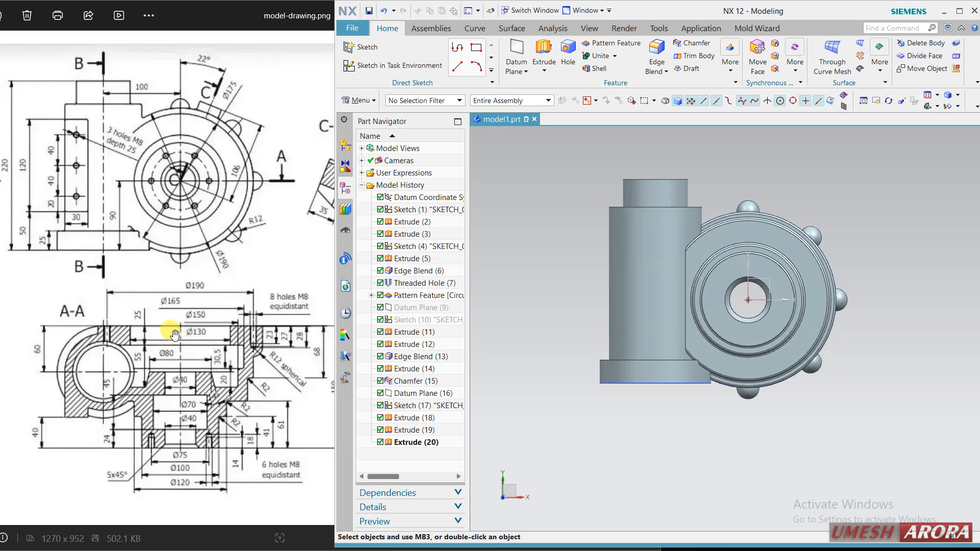
pyautogui.click(177, 314)
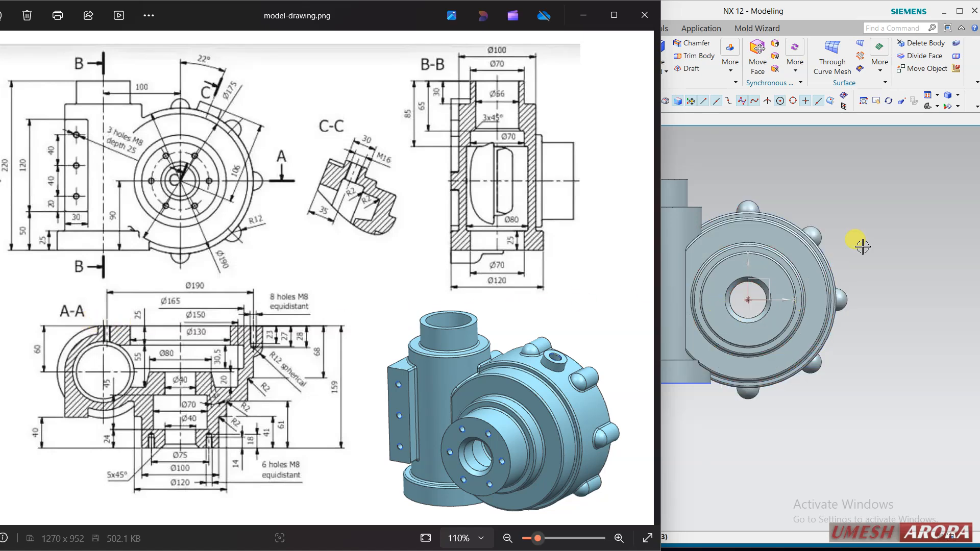
pyautogui.moveTo(862, 239); pyautogui.dragTo(794, 211, button='middle')
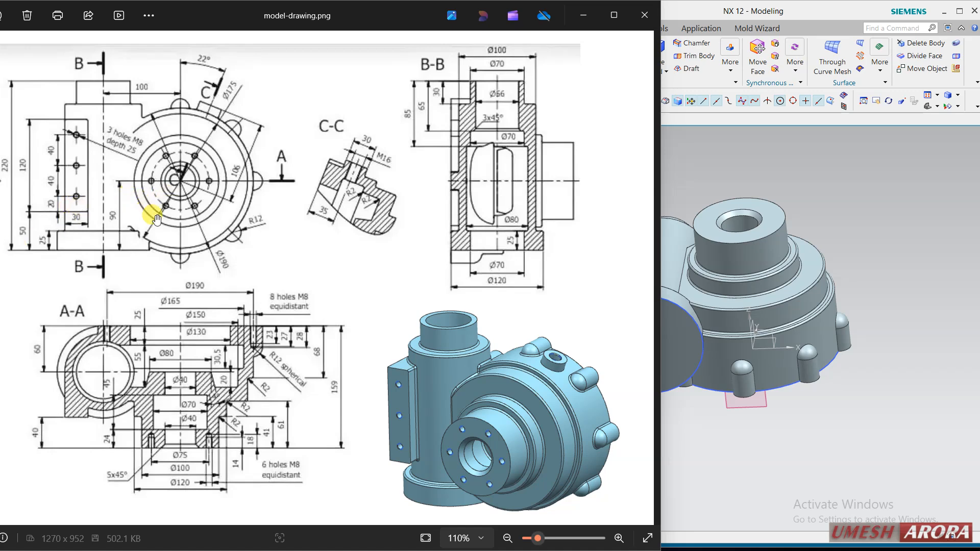
# Step: Switch to NX and create a task-environment sketch on the flat end face of the bored hub
pyautogui.click(733, 15)
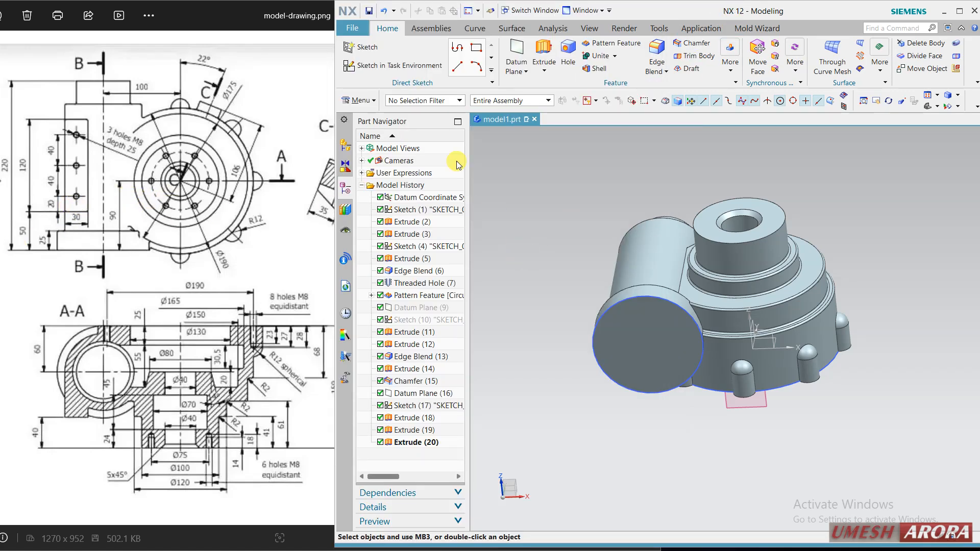
pyautogui.click(392, 71)
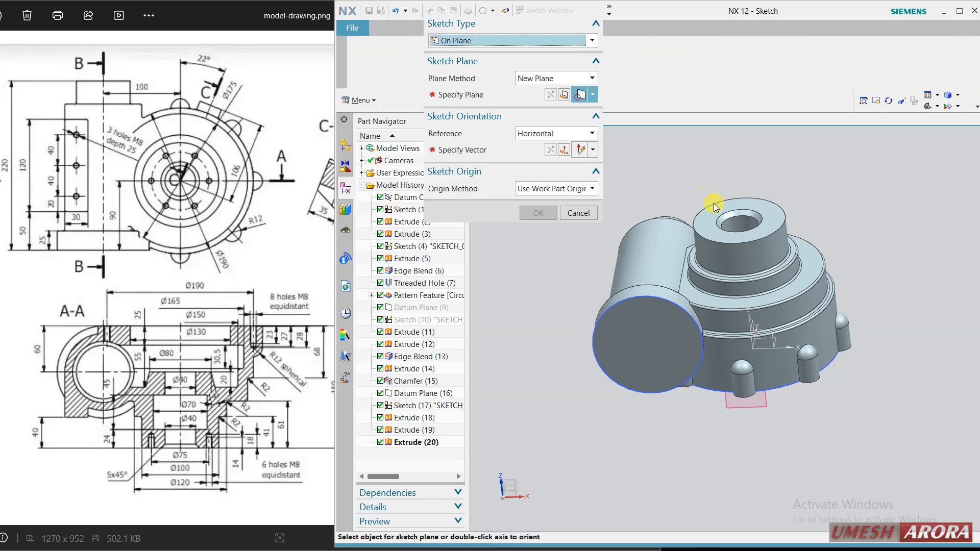
pyautogui.click(710, 210)
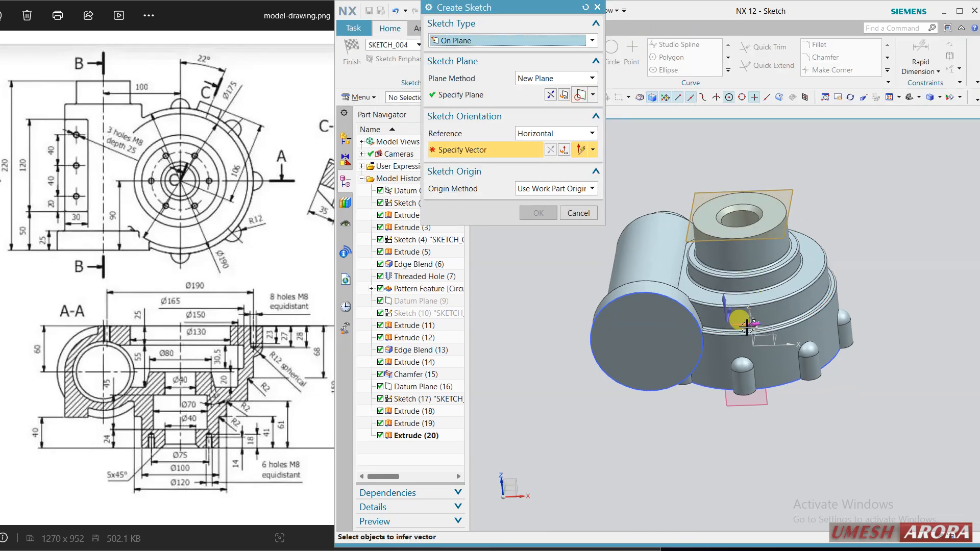
pyautogui.middleClick(845, 445)
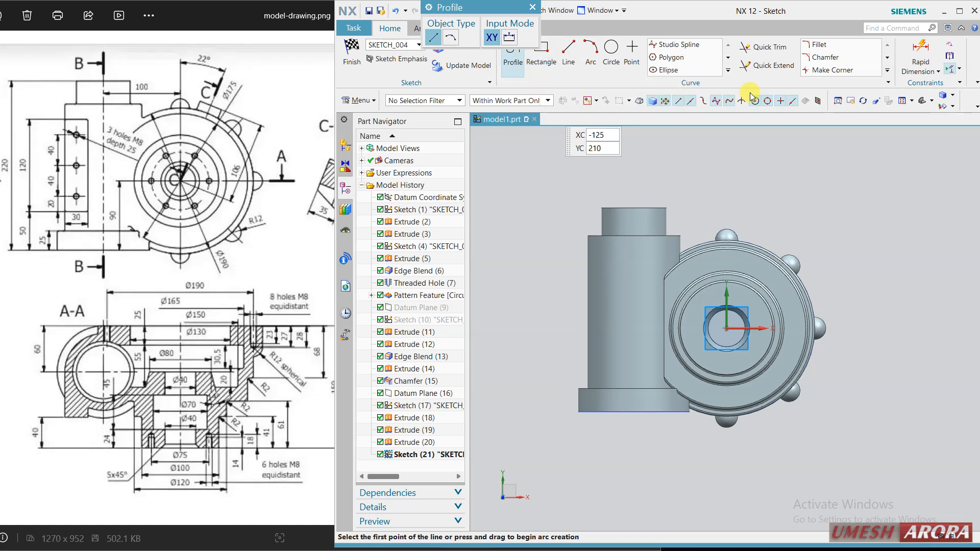
# Step: Project the side cylinder's upper end edge, at the base of the neck, into the sketch
pyautogui.click(727, 73)
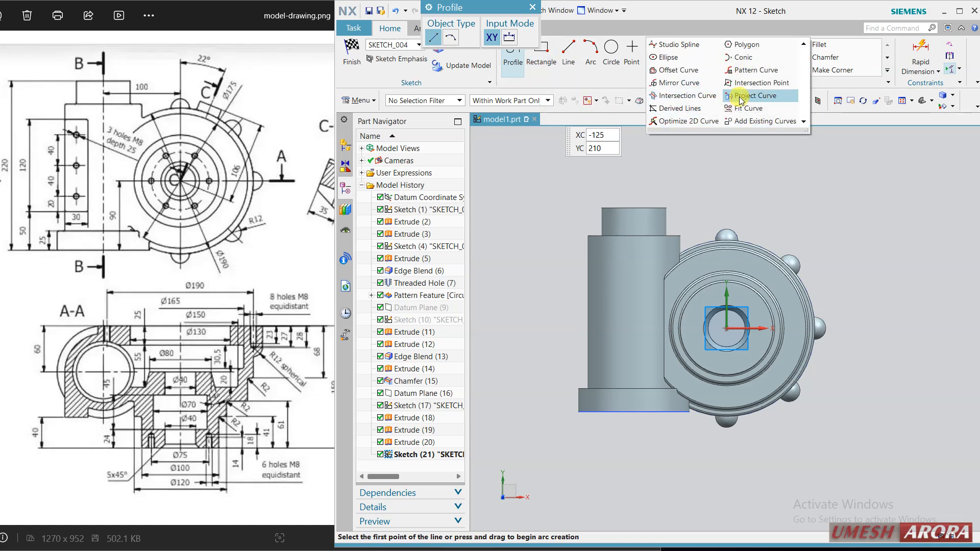
pyautogui.click(756, 95)
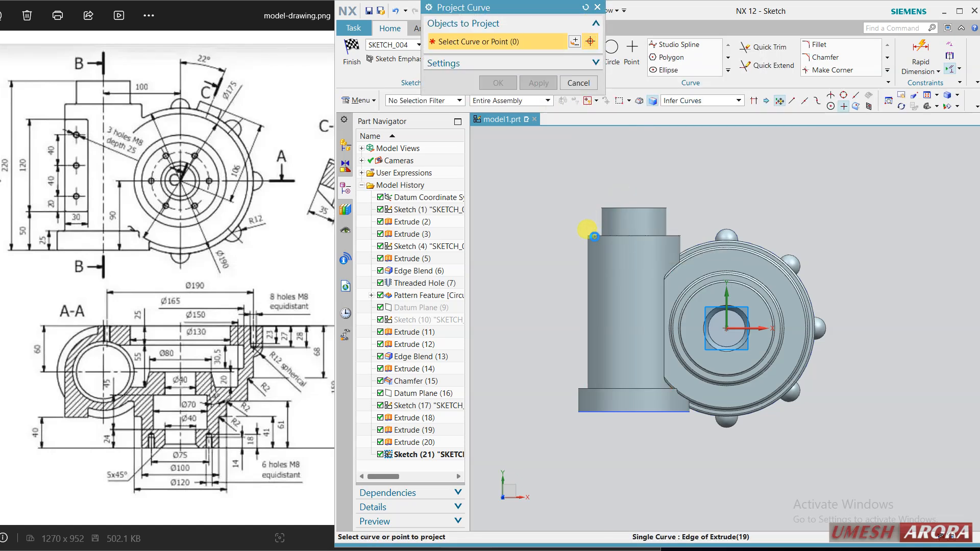
pyautogui.click(593, 235)
pyautogui.click(499, 81)
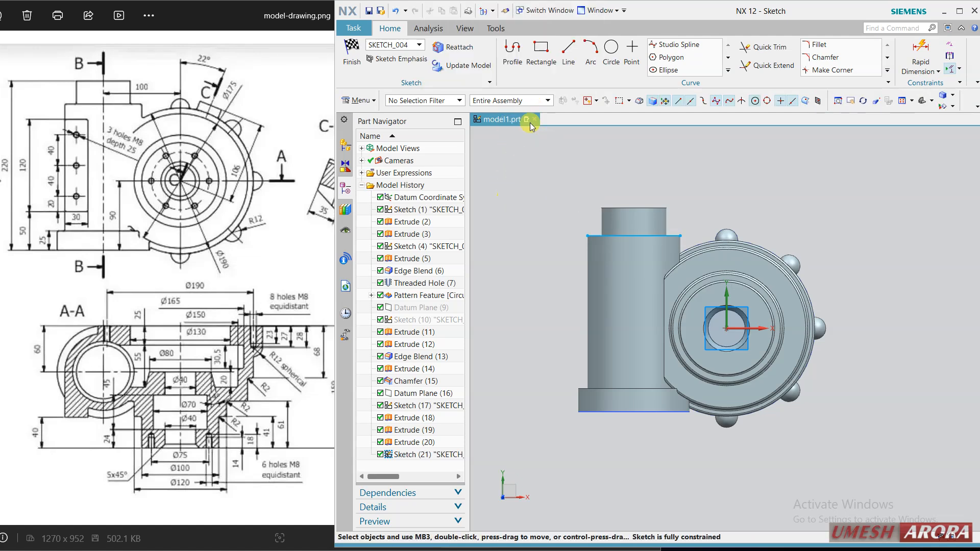
# Step: Sketch a rectangle about 35 by 110 mm on the side cylinder and align its upper outer corner vertically with the projected line's endpoint
pyautogui.click(541, 52)
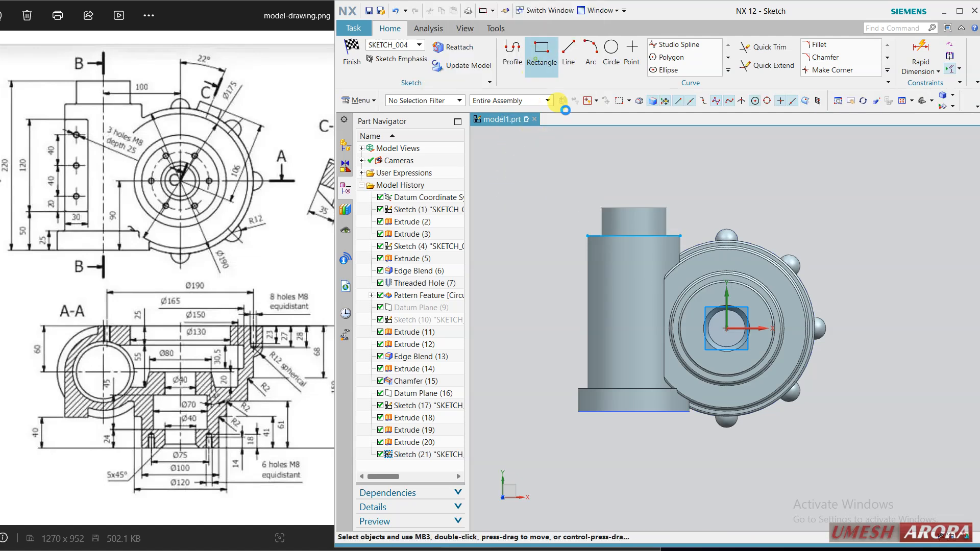
pyautogui.click(589, 263)
pyautogui.click(621, 365)
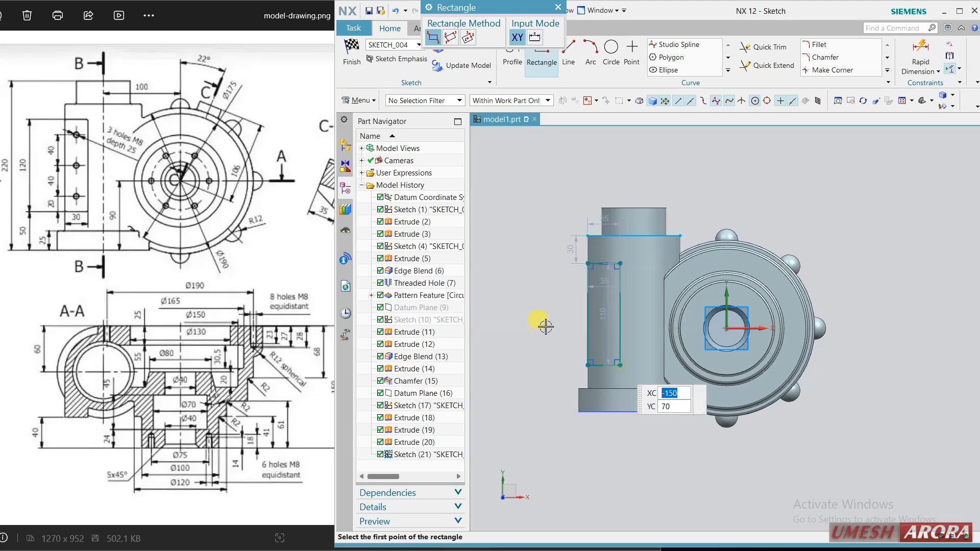
pyautogui.press('Escape')
pyautogui.scroll(3, 544, 322)
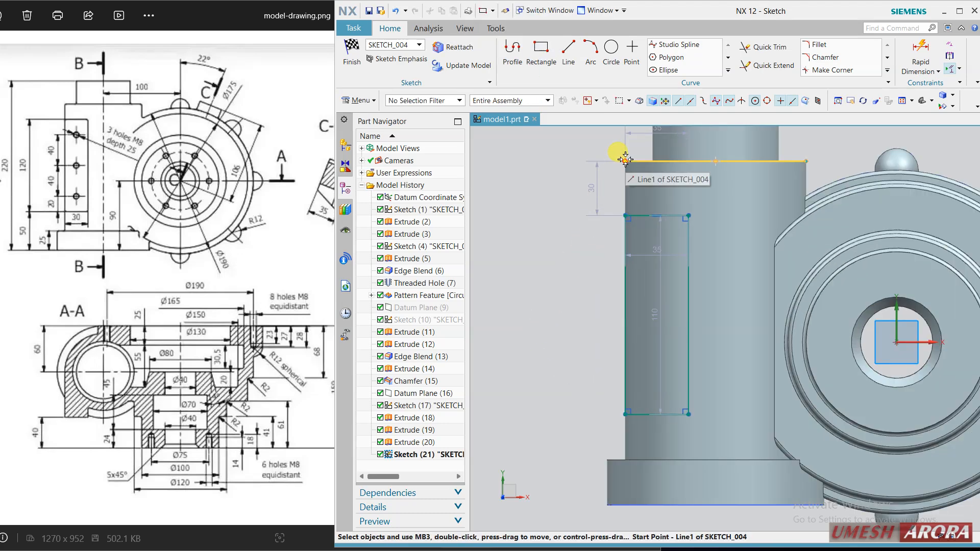
pyautogui.click(625, 216)
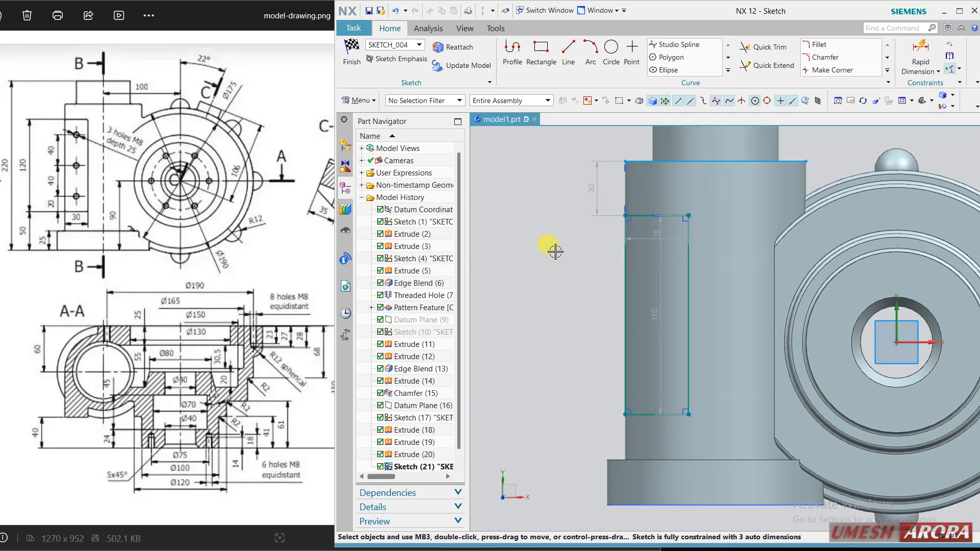
# Step: Set the rectangle's height to 120 mm
pyautogui.doubleClick(655, 312)
pyautogui.write('120')
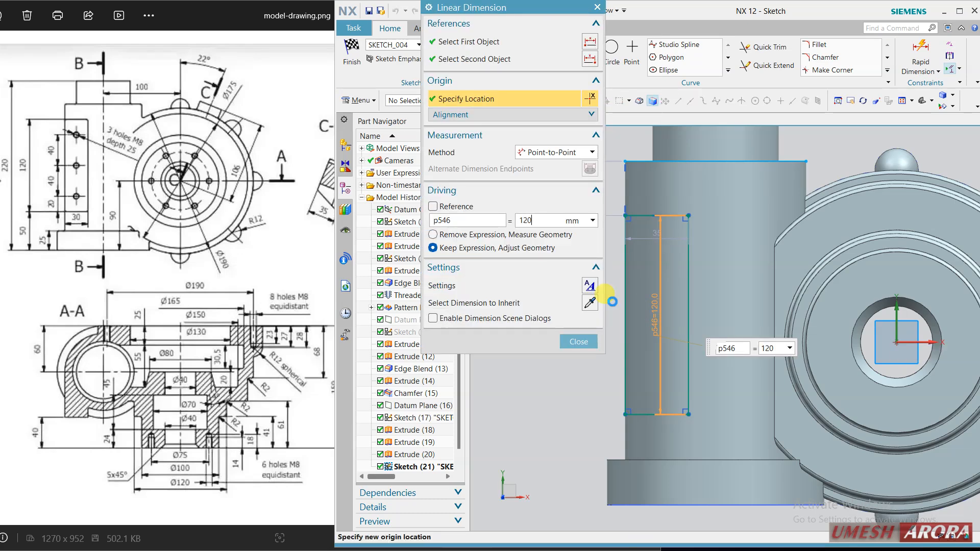
pyautogui.press('Return')
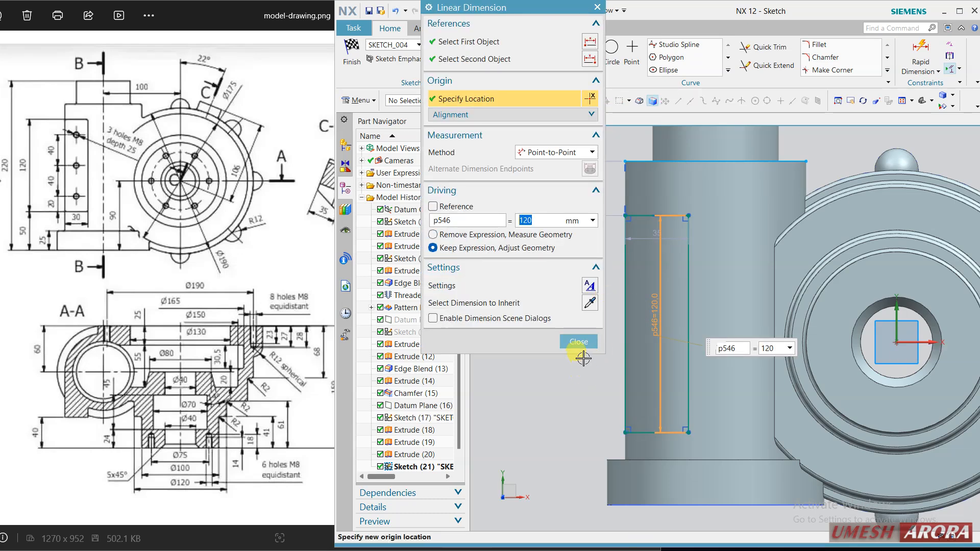
pyautogui.click(578, 342)
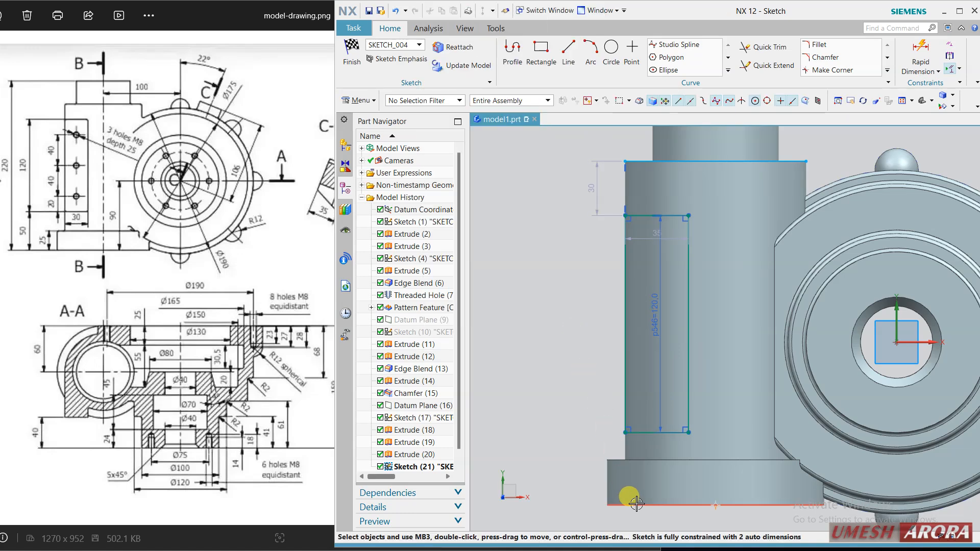
# Step: Dimension the rectangle's lower edge 50 mm above the bottom edge of the side cylinder's base flange
pyautogui.click(915, 58)
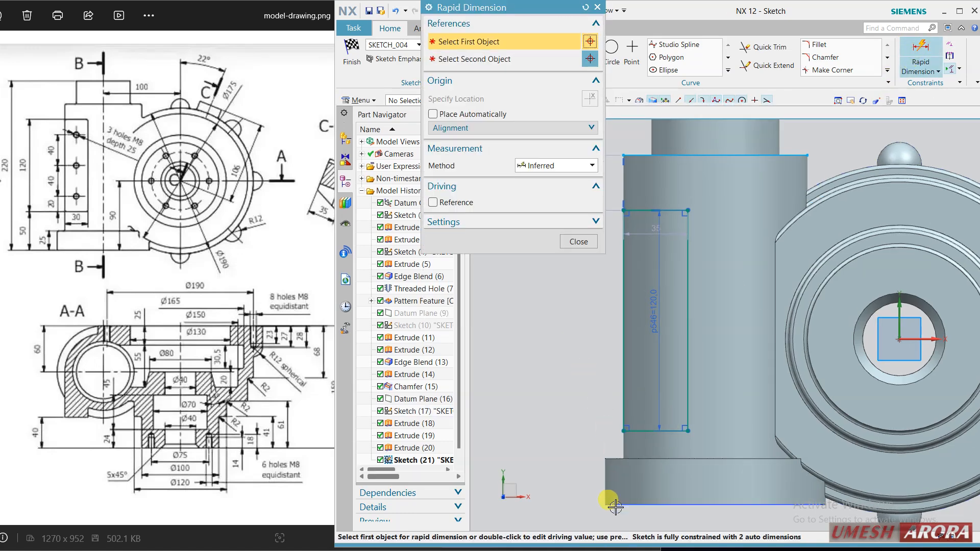
pyautogui.click(633, 431)
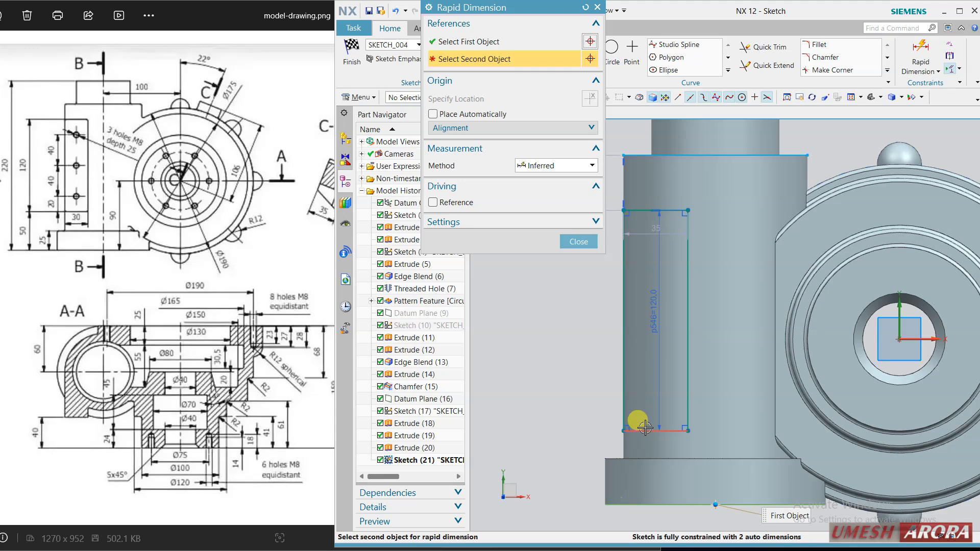
pyautogui.click(618, 505)
pyautogui.click(520, 446)
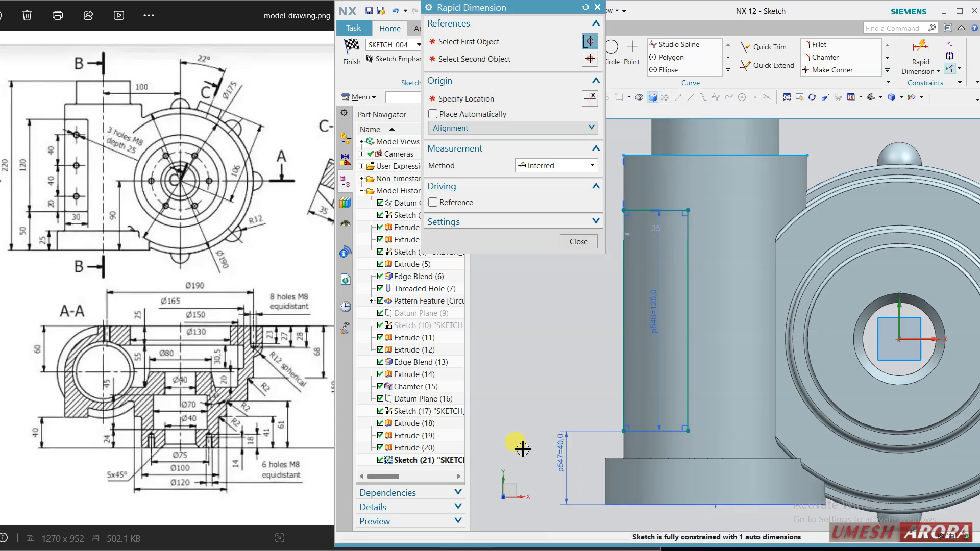
pyautogui.write('50')
pyautogui.press('Return')
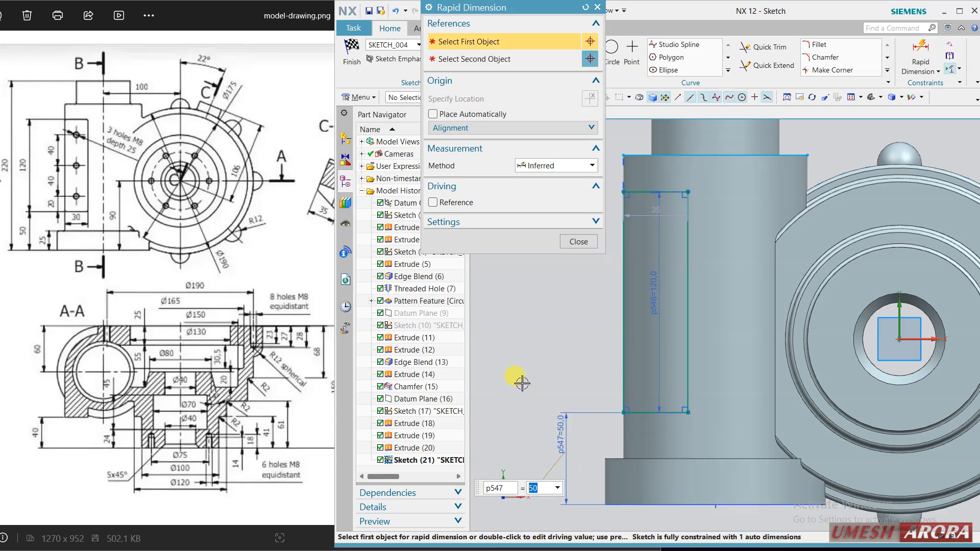
pyautogui.click(579, 242)
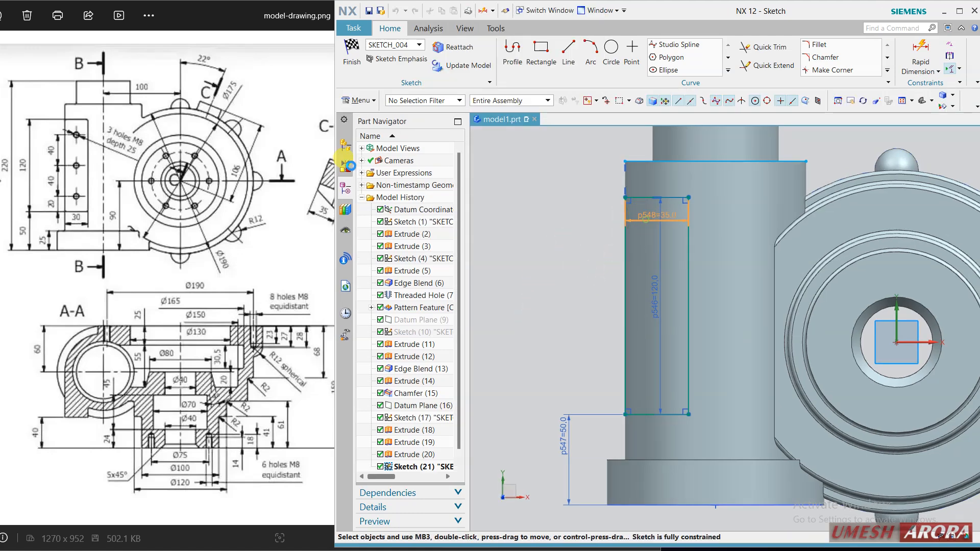
# Step: Set the rectangle's width to 30 mm and finish the sketch
pyautogui.doubleClick(639, 221)
pyautogui.write('30')
pyautogui.press('Return')
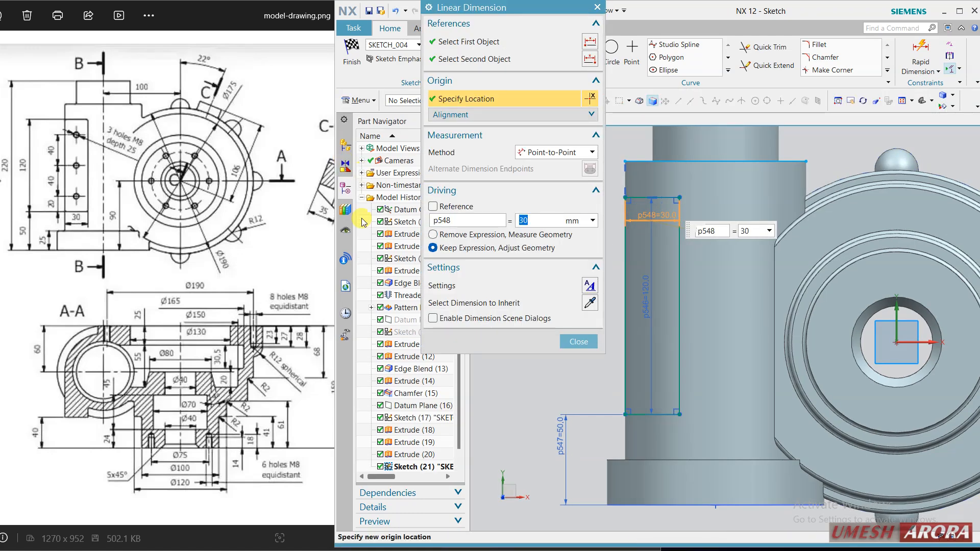
pyautogui.click(581, 342)
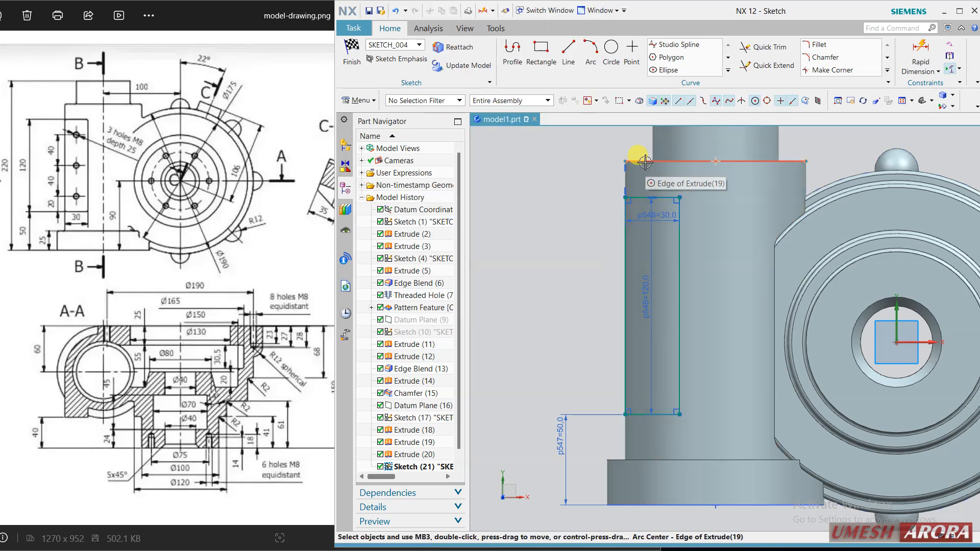
pyautogui.hotkey('ctrl', 'q')
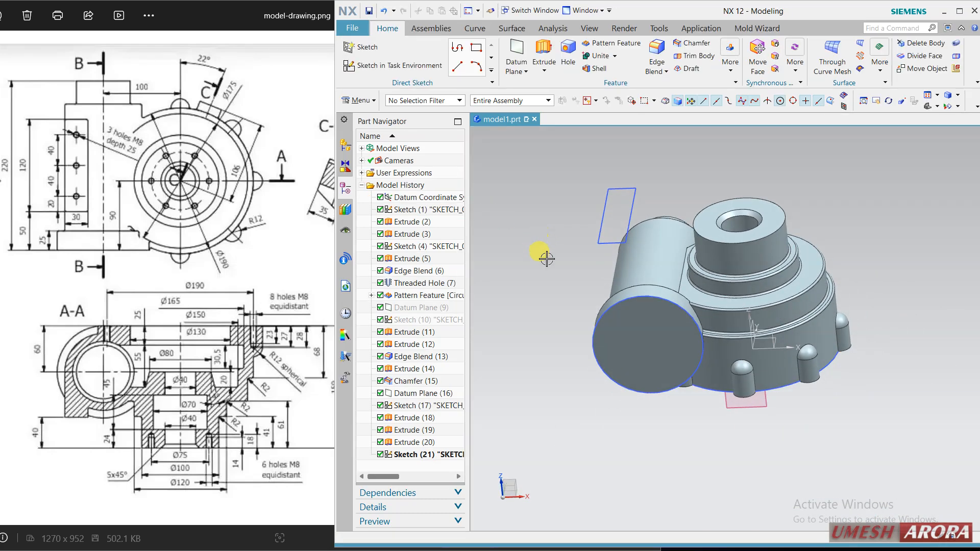
# Step: Set up an extrusion of the rectangle's connected curves, with its direction reversed toward the side cylinder
pyautogui.moveTo(541, 250)
pyautogui.mouseDown(button='middle')
pyautogui.moveTo(574, 233)
pyautogui.moveTo(527, 234)
pyautogui.moveTo(527, 250)
pyautogui.mouseUp(button='middle')
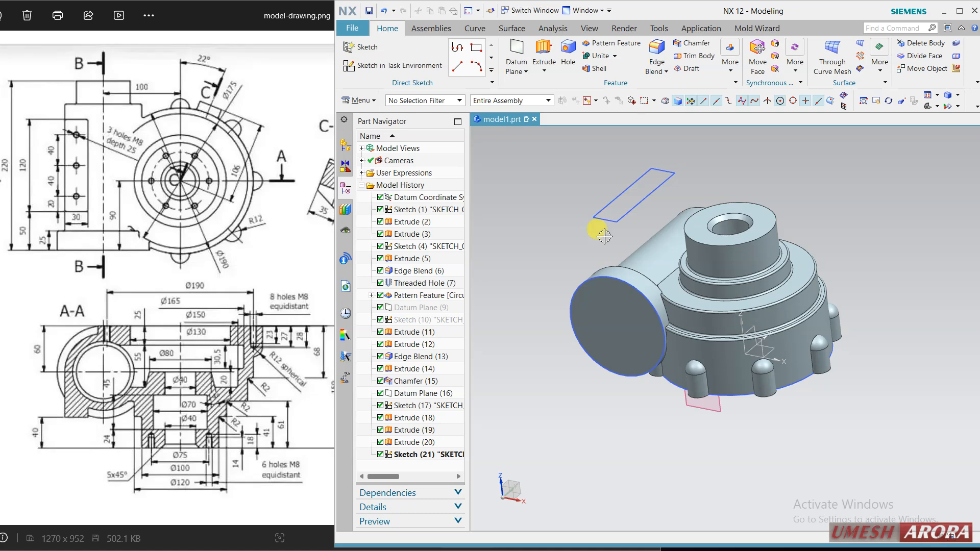
pyautogui.click(543, 48)
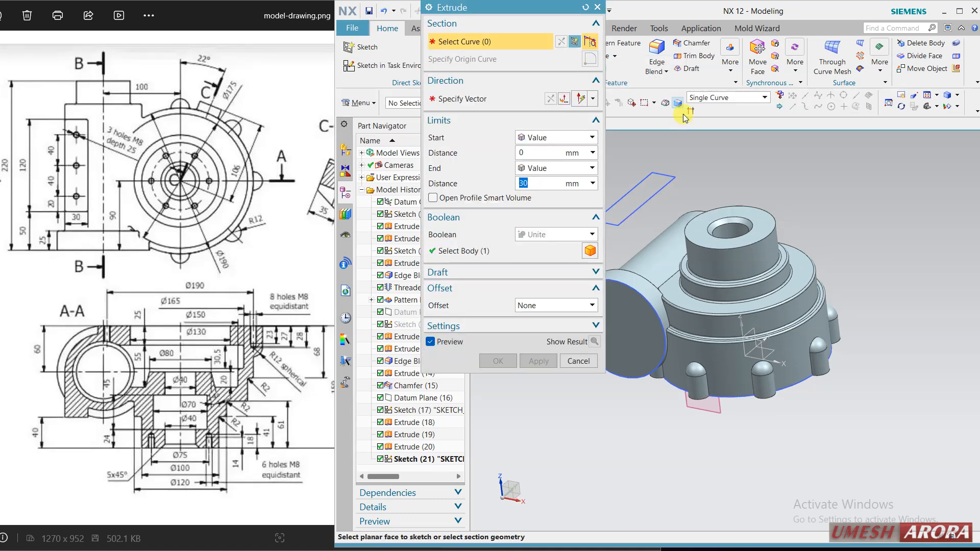
pyautogui.click(704, 101)
pyautogui.click(709, 124)
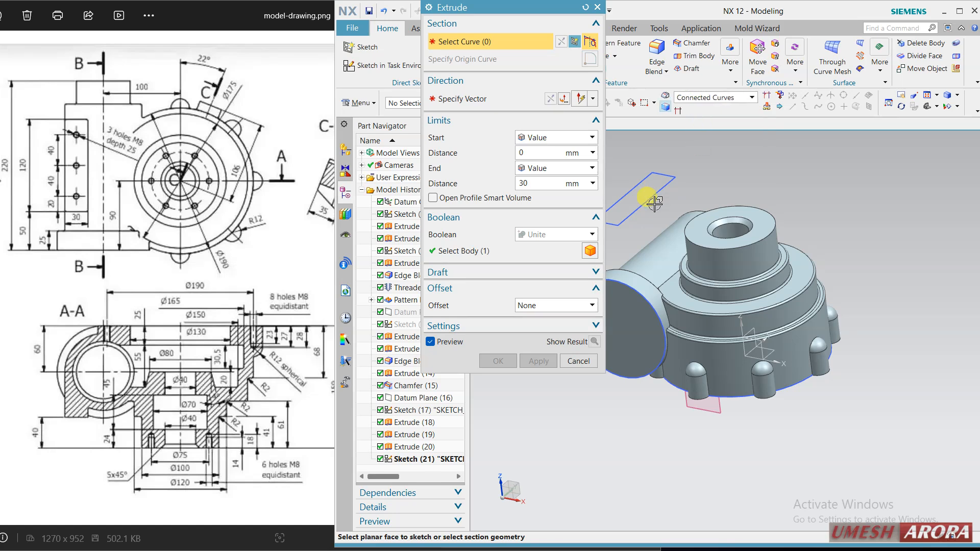
pyautogui.click(663, 194)
pyautogui.hotkey('ctrl', 'f')
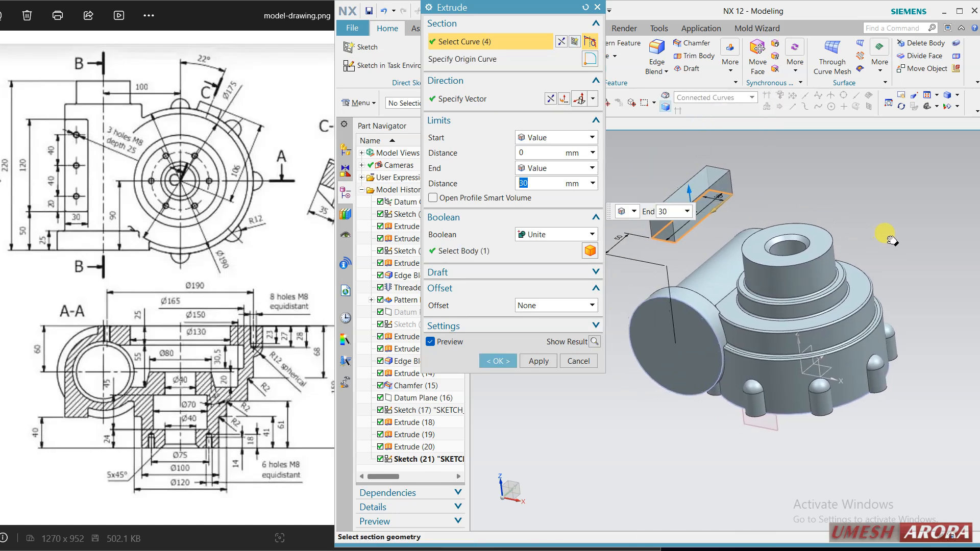
pyautogui.click(551, 100)
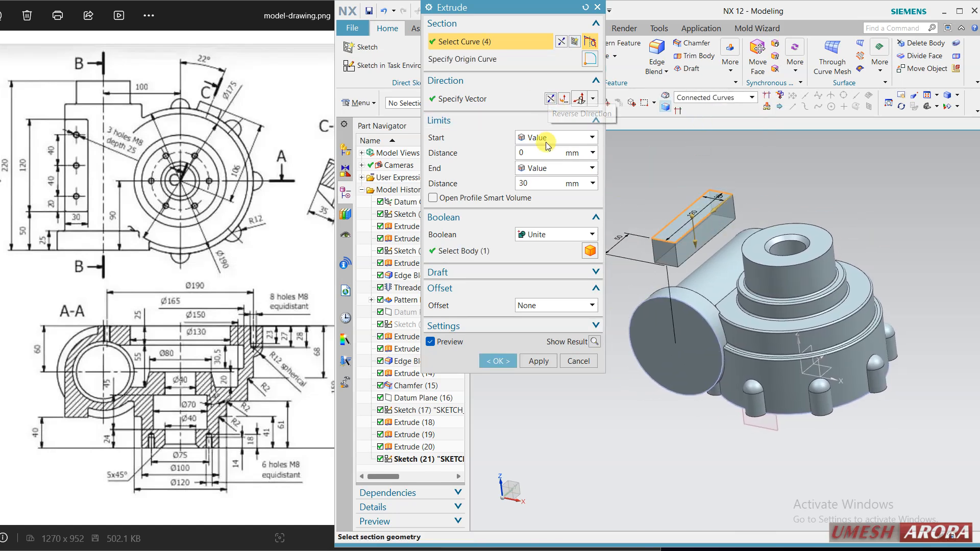
# Step: Extrude the rectangle from a start distance of 40 mm with the end set to Until Next, united with the housing
pyautogui.click(546, 169)
pyautogui.click(541, 206)
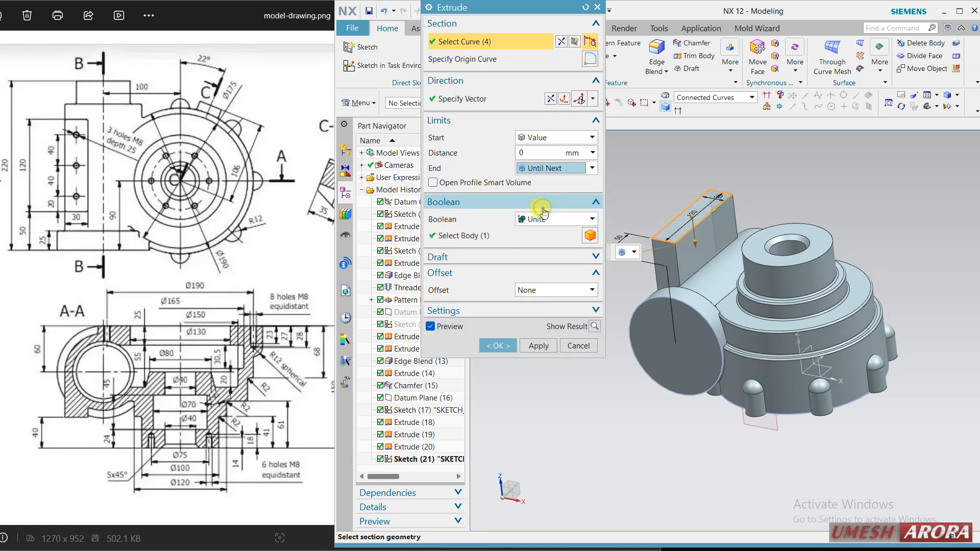
pyautogui.click(543, 151)
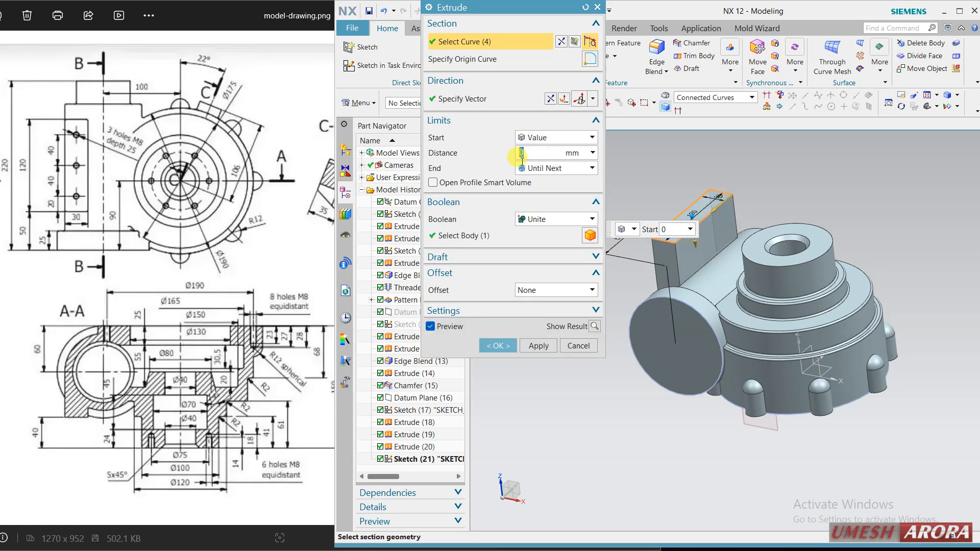
pyautogui.press('Return')
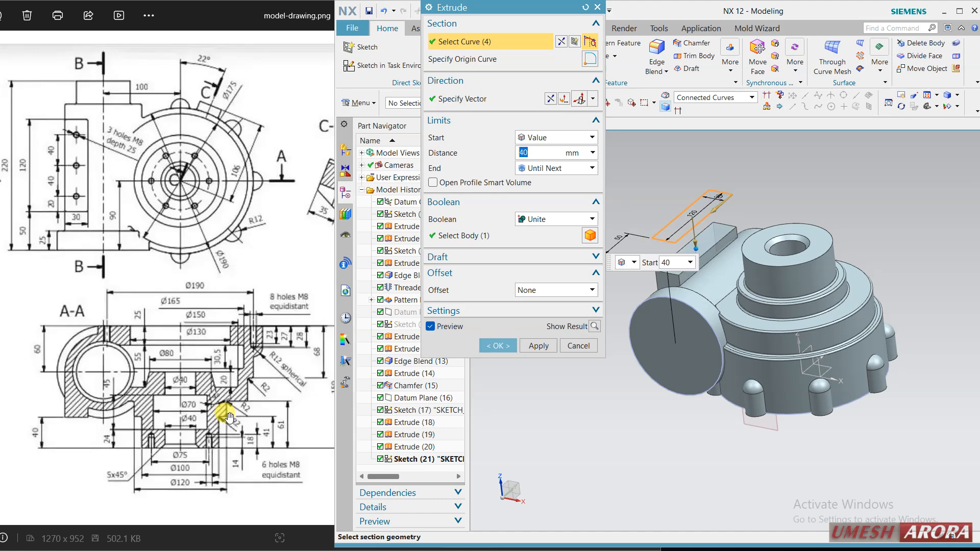
pyautogui.click(504, 346)
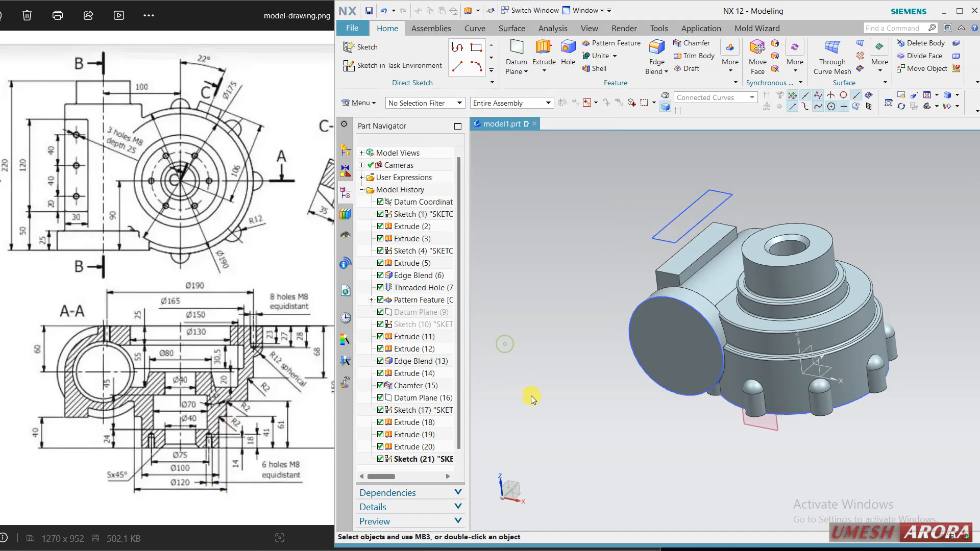
# Step: Hide the rectangle sketch beside the new mounting pad
pyautogui.moveTo(545, 407); pyautogui.dragTo(624, 409, button='middle')
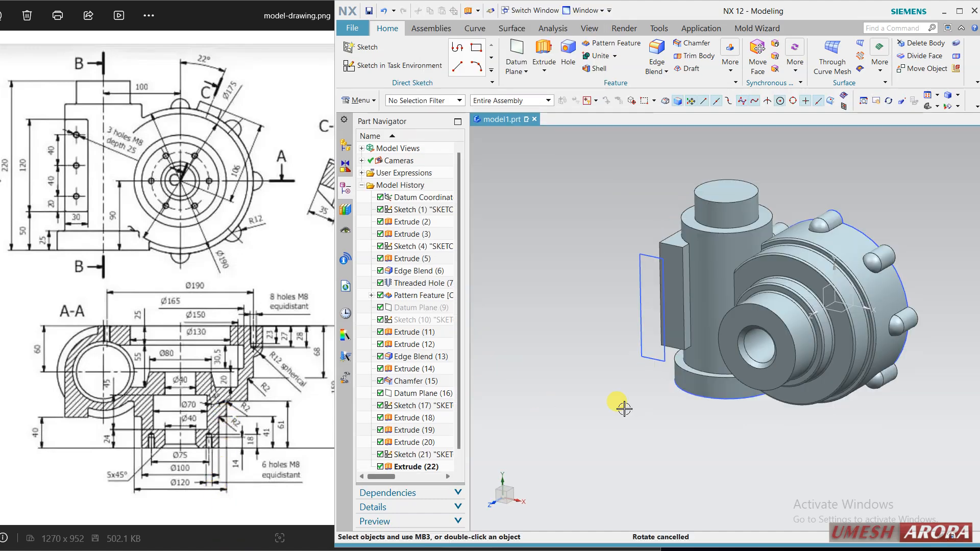
pyautogui.click(645, 335)
pyautogui.hotkey('ctrl', 'b')
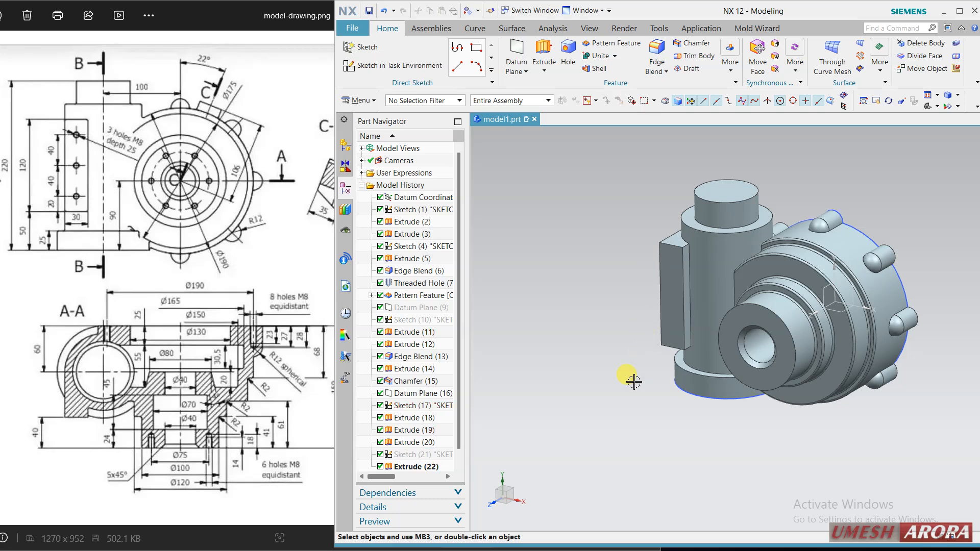
# Step: Start a threaded hole on the mounting pad's outer face and align its point with the midpoint of the pad's lower edge
pyautogui.moveTo(634, 382); pyautogui.dragTo(630, 335, button='middle')
pyautogui.scroll(-5, 630, 335)
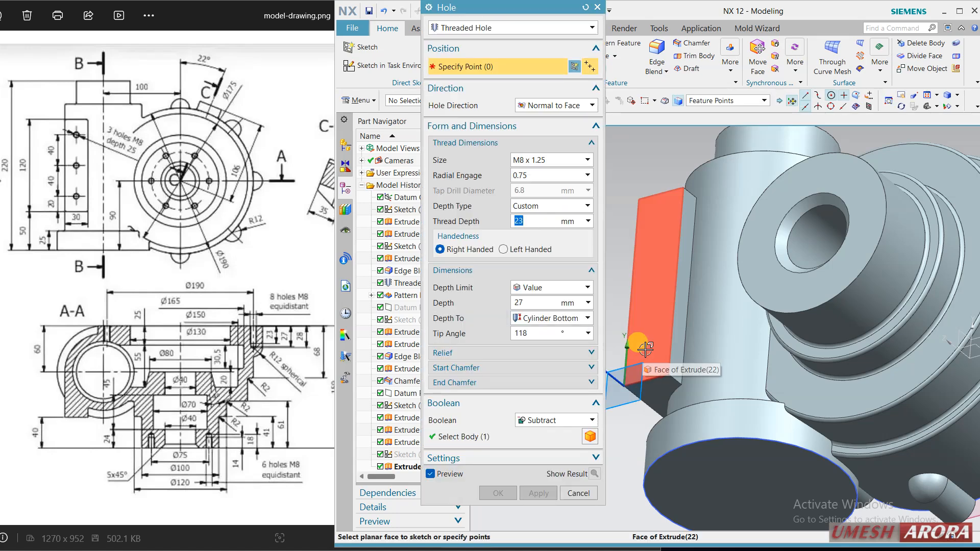
pyautogui.click(639, 350)
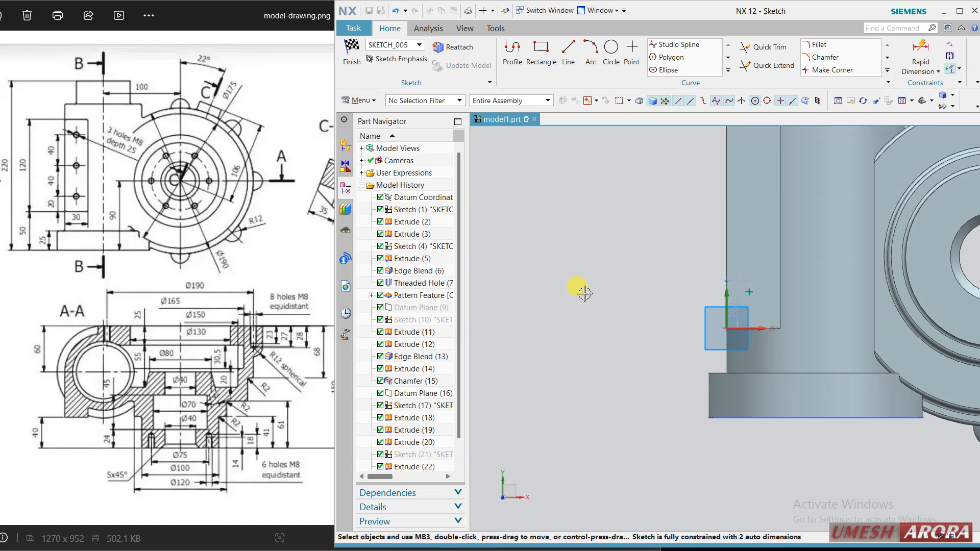
pyautogui.click(749, 292)
pyautogui.click(755, 325)
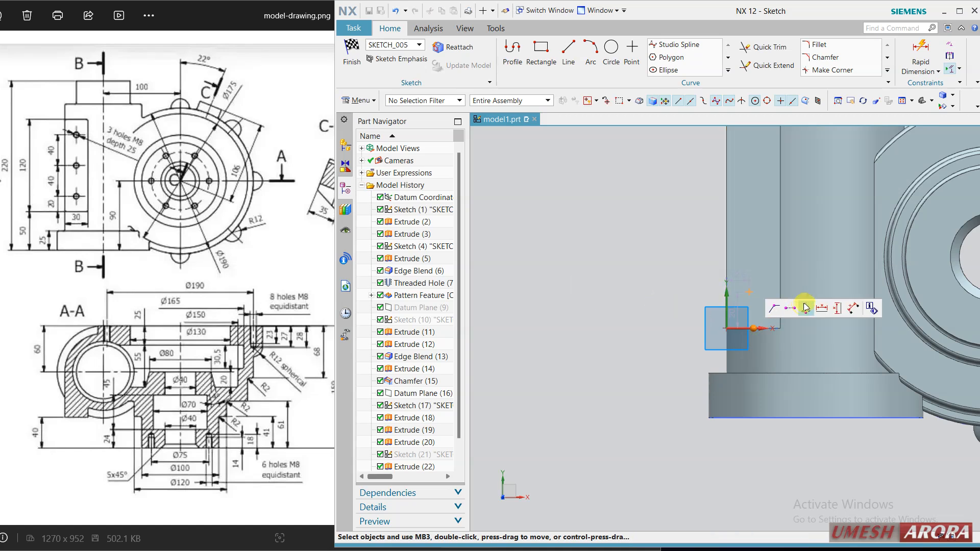
pyautogui.click(806, 307)
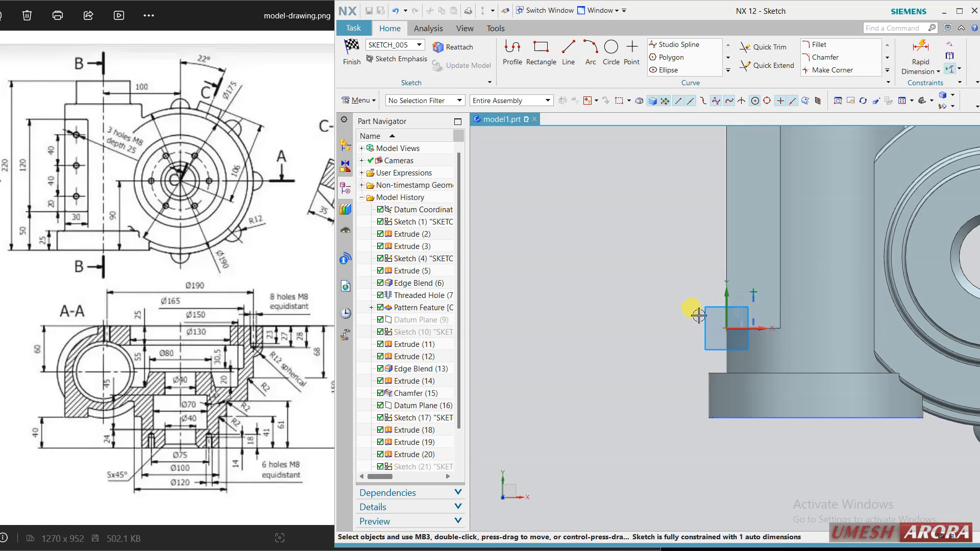
# Step: Set the hole point's distance from the pad's lower edge to 20 mm and finish the sketch
pyautogui.doubleClick(741, 300)
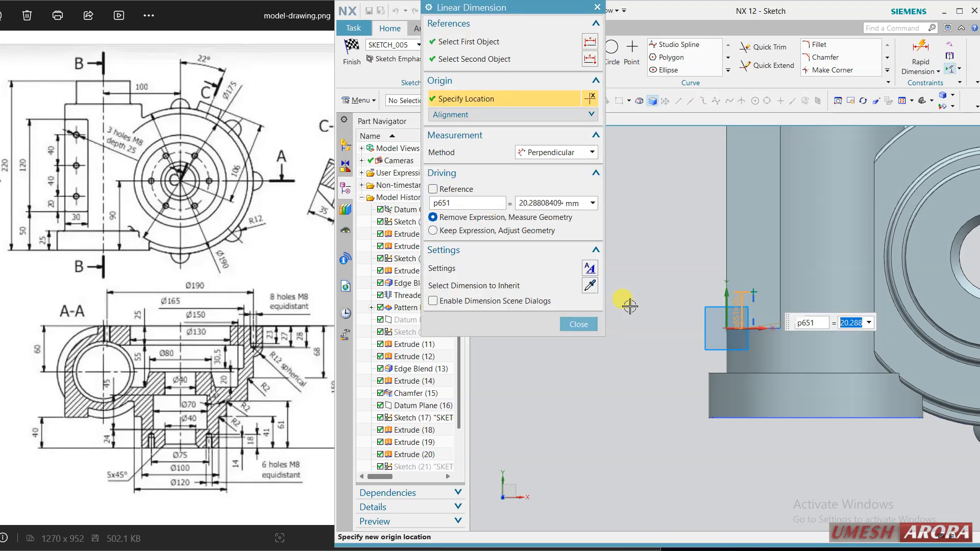
pyautogui.write('20')
pyautogui.press('Return')
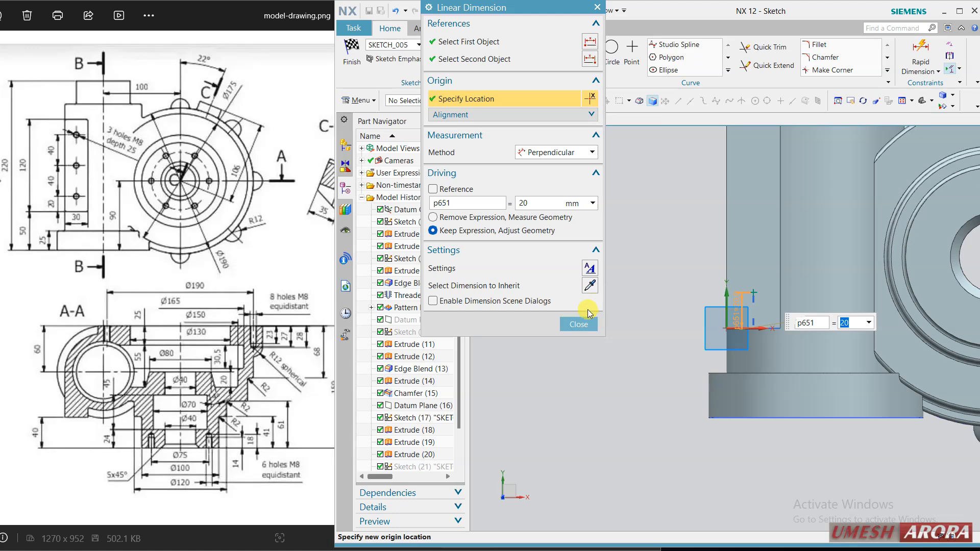
pyautogui.click(579, 323)
pyautogui.scroll(-2, 608, 259)
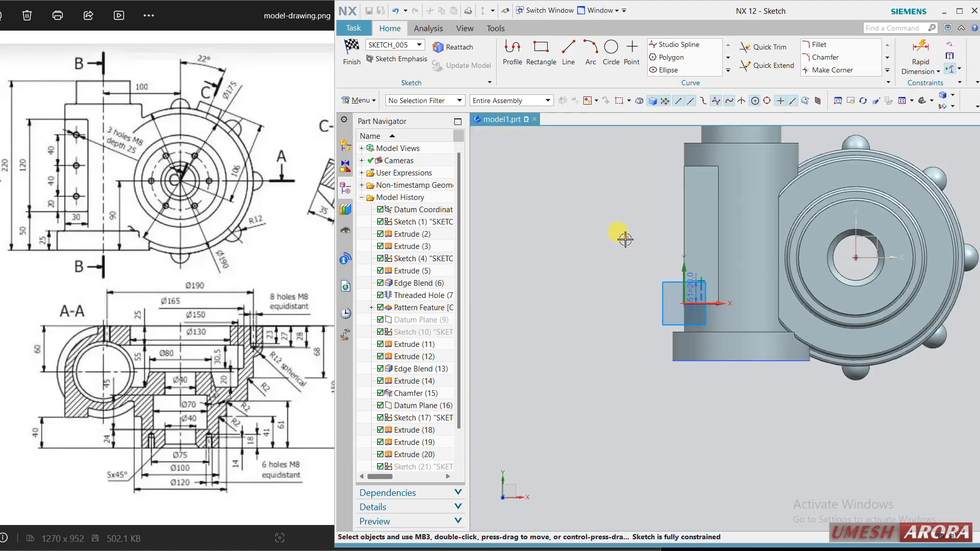
pyautogui.moveTo(531, 214); pyautogui.dragTo(572, 270, button='middle')
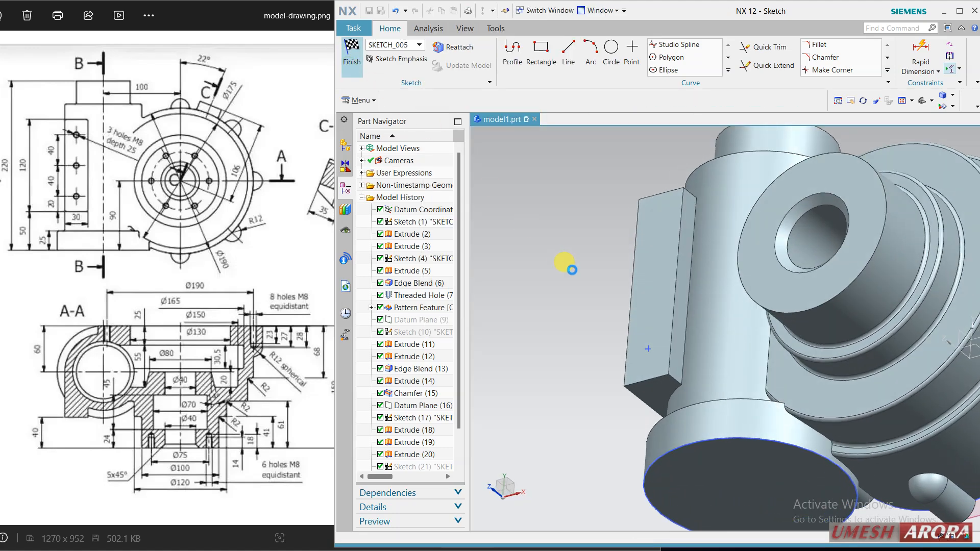
pyautogui.hotkey('ctrl', 'q')
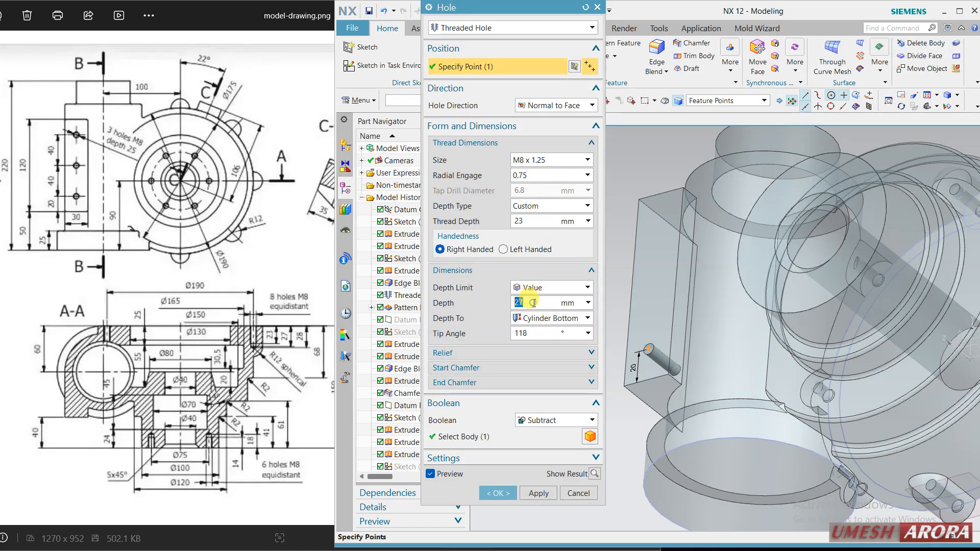
# Step: Set the hole depth to 25 mm and create the M8 x 1.25 threaded hole subtracted from the housing
pyautogui.write('5')
pyautogui.press('Return')
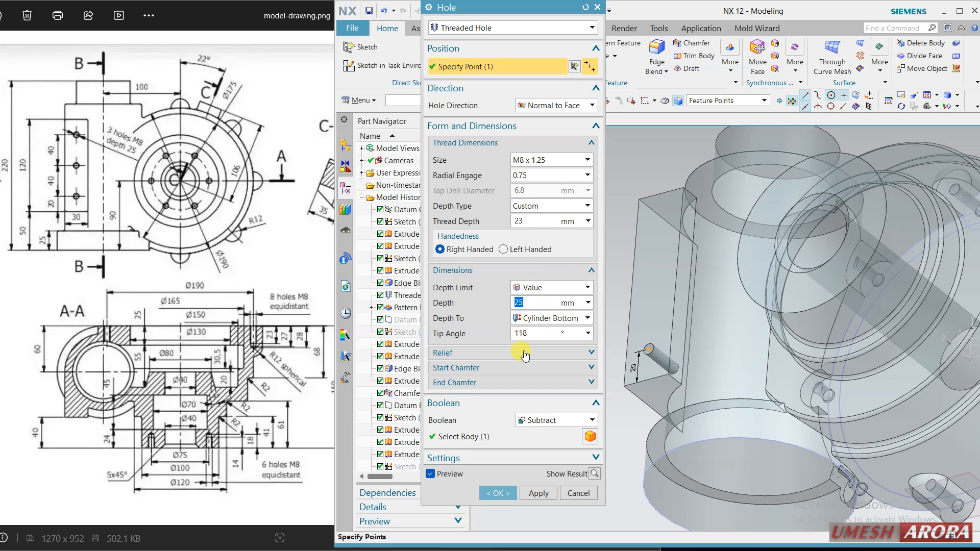
pyautogui.click(499, 489)
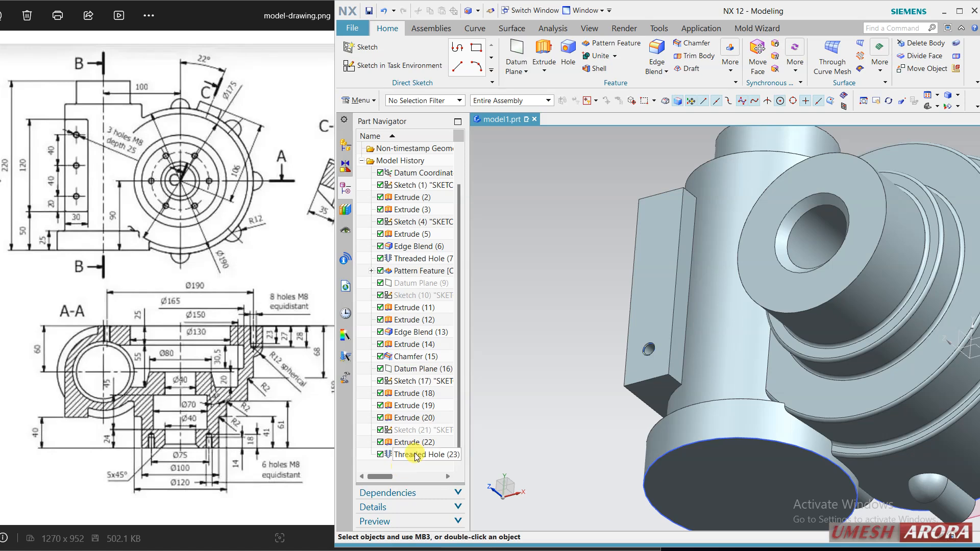
# Step: Pattern the threaded hole linearly up the pad along the Y axis, with a count of 3 and a 40 mm pitch
pyautogui.click(617, 43)
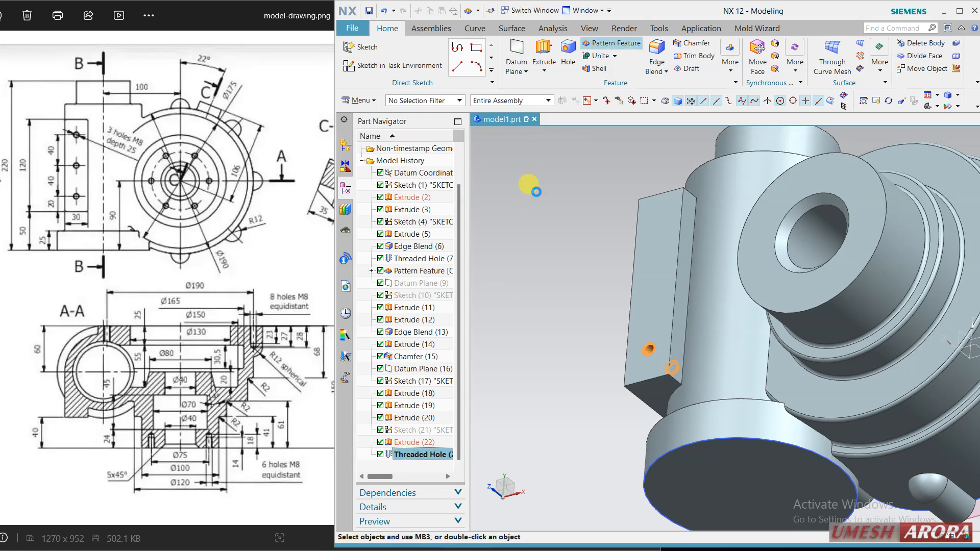
pyautogui.click(542, 120)
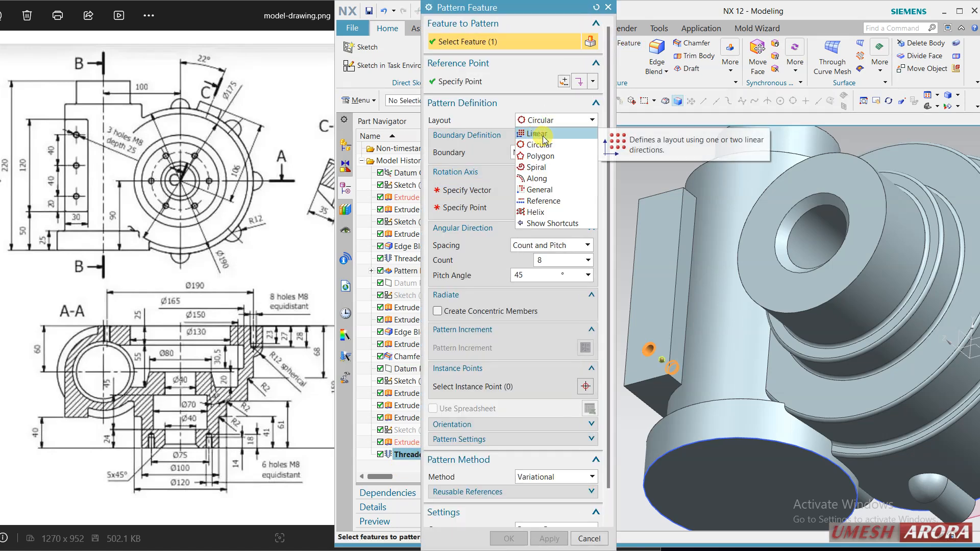
pyautogui.click(543, 133)
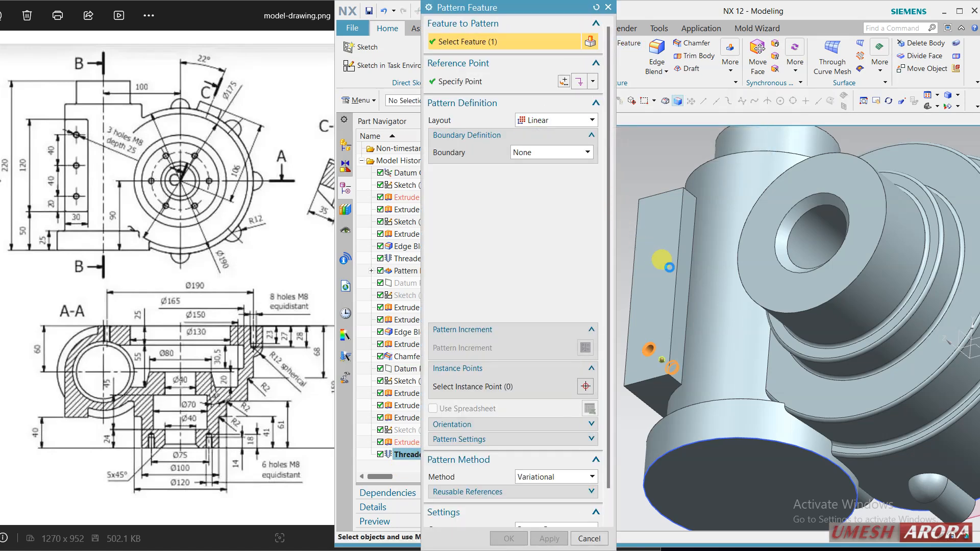
pyautogui.middleClick(673, 303)
pyautogui.click(707, 287)
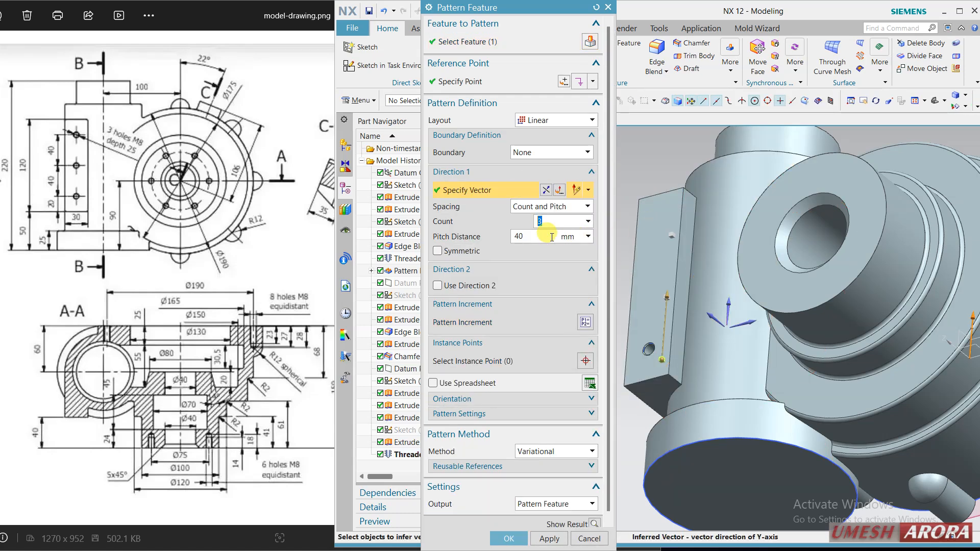
pyautogui.click(509, 538)
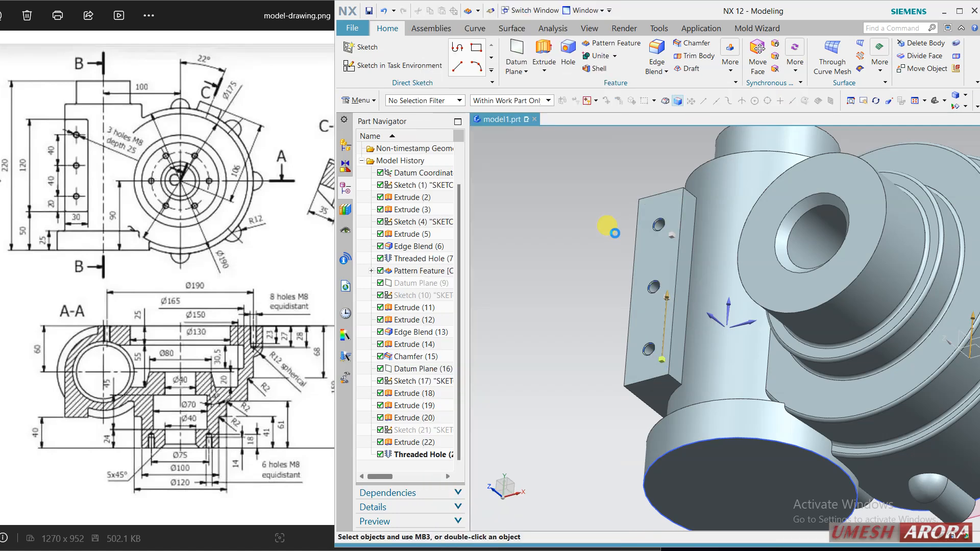
# Step: Hide the first sketch, whose circles outline the flat flange face of the housing
pyautogui.moveTo(573, 230); pyautogui.dragTo(565, 244, button='middle')
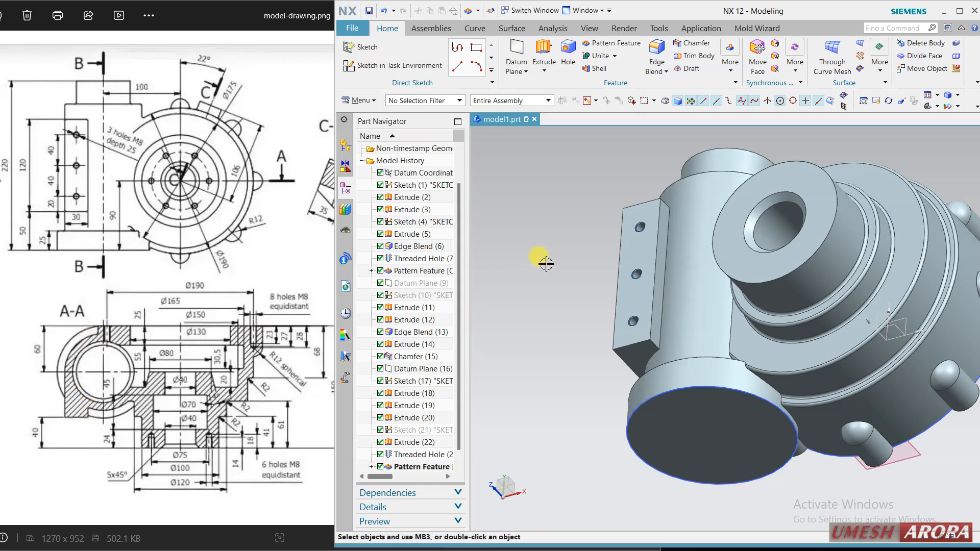
pyautogui.moveTo(546, 263); pyautogui.dragTo(586, 390, button='middle')
pyautogui.moveTo(694, 363); pyautogui.dragTo(560, 339, button='middle')
pyautogui.press('F8')
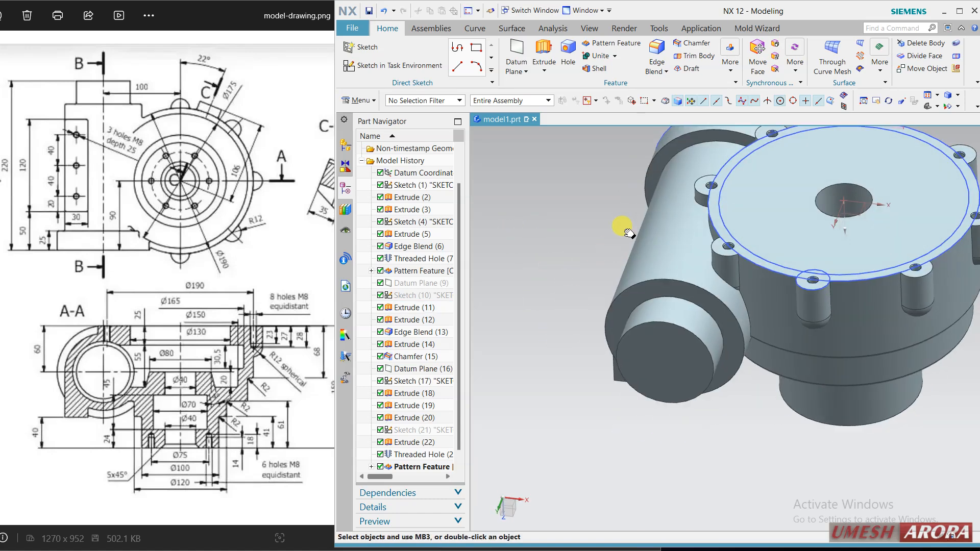
pyautogui.keyDown('shift'); pyautogui.moveTo(629, 233); pyautogui.dragTo(522, 279, button='middle'); pyautogui.keyUp('shift')
pyautogui.hotkey('ctrl', 'b')
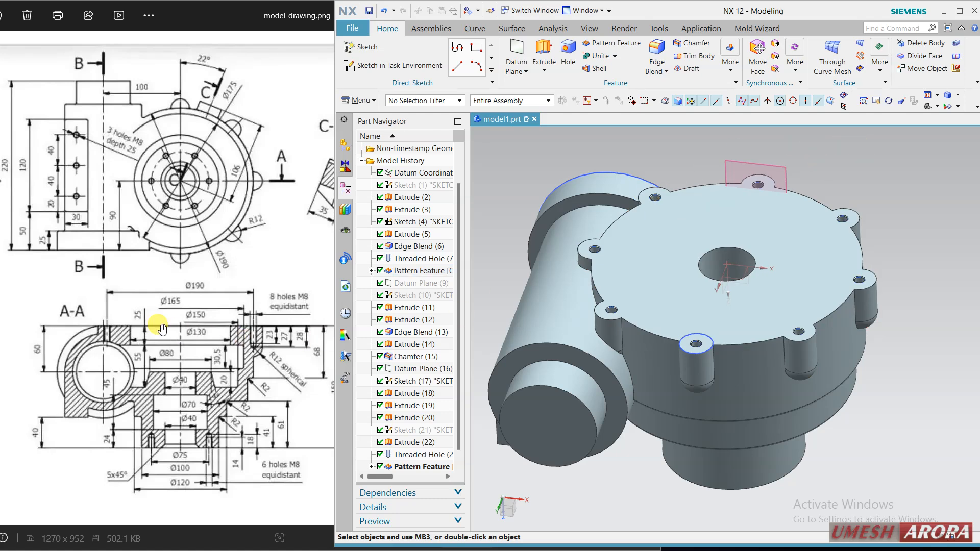
# Step: Sketch a 130 mm diameter circle centred on the origin on the housing's flat flange face, using a horizontal reference
pyautogui.click(428, 66)
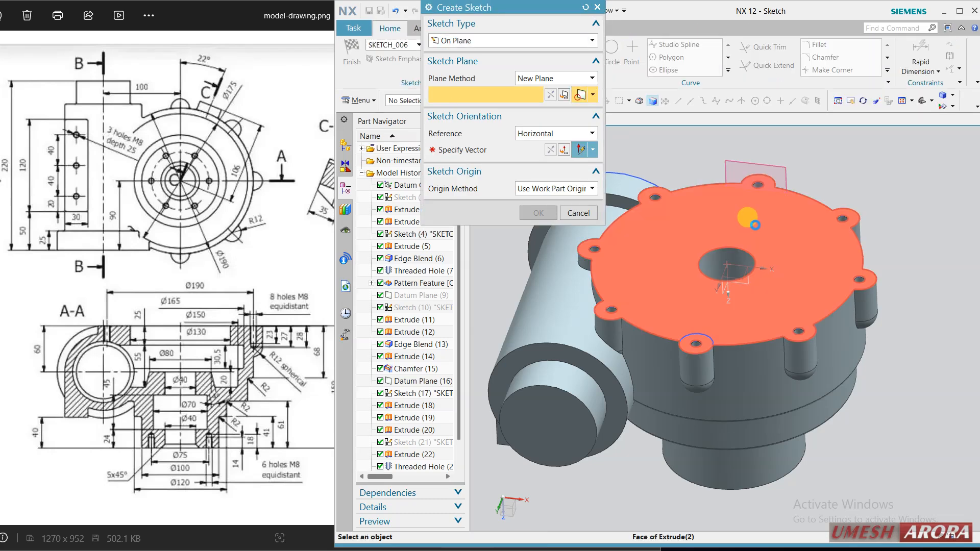
pyautogui.click(754, 218)
pyautogui.click(754, 329)
pyautogui.middleClick(753, 330)
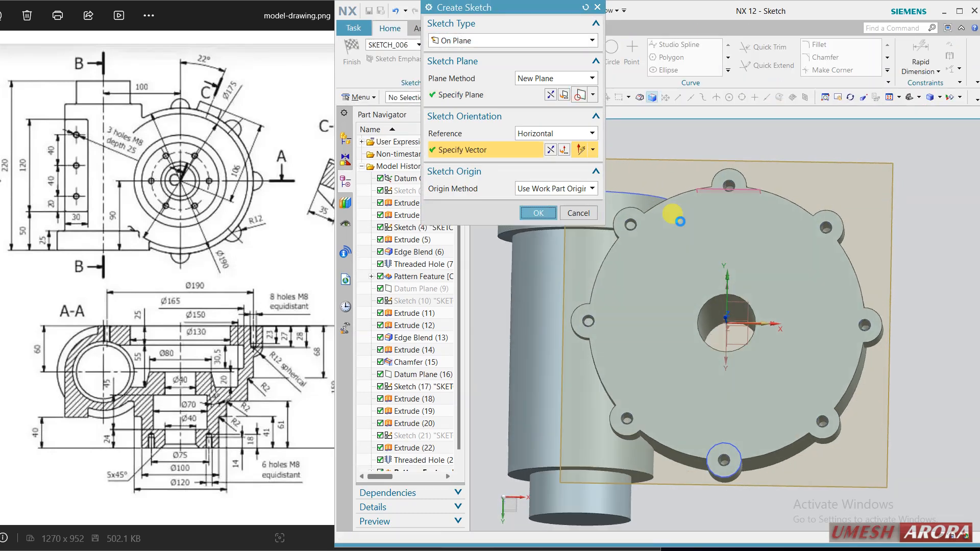
pyautogui.click(612, 49)
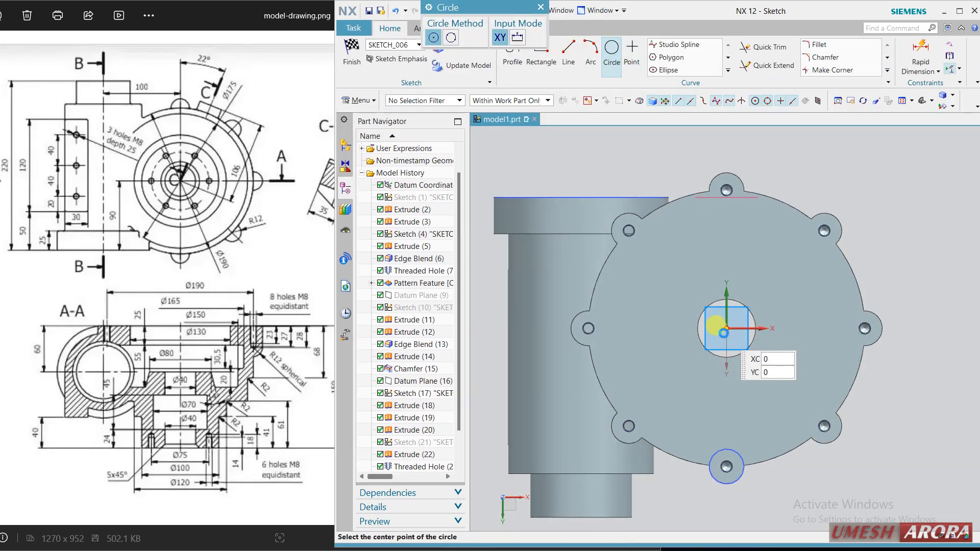
pyautogui.click(727, 328)
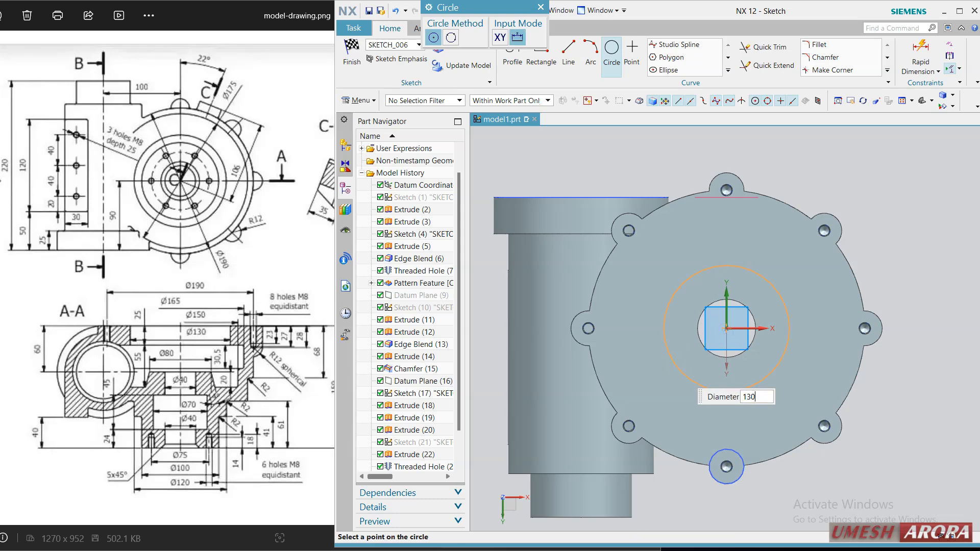
pyautogui.write('130')
pyautogui.press('Return')
pyautogui.click(351, 60)
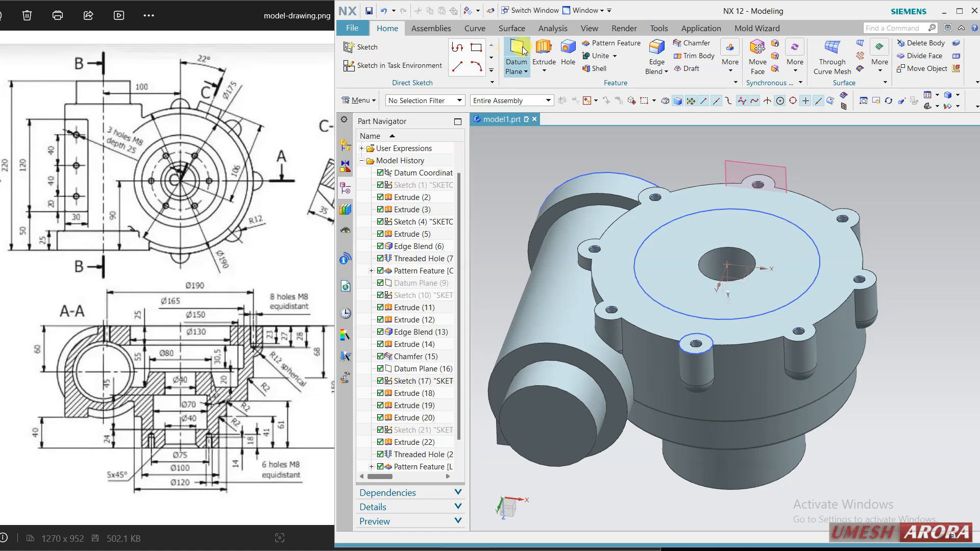
# Step: Extrude the 130 mm circle from 0 to 25 mm, with its direction reversed into the housing and subtracted from the body
pyautogui.click(544, 49)
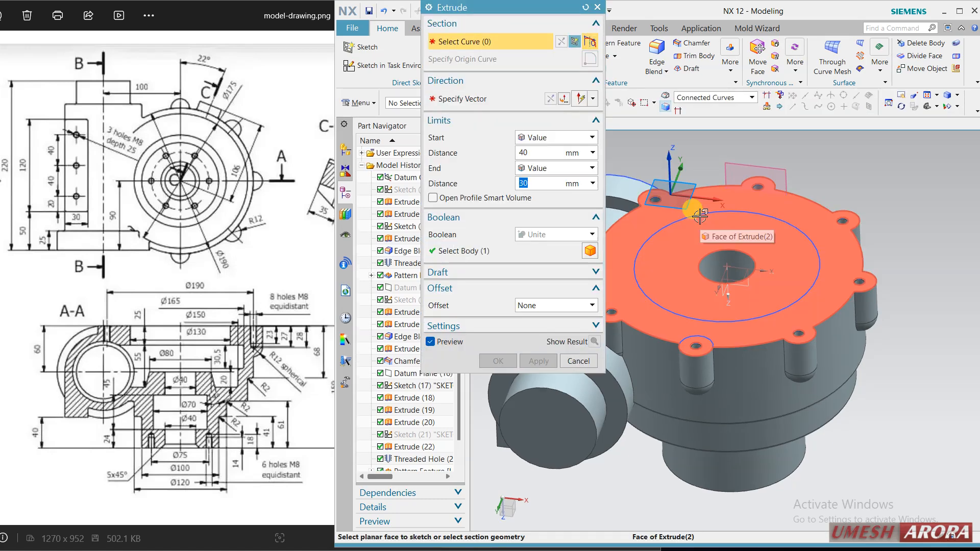
pyautogui.click(699, 212)
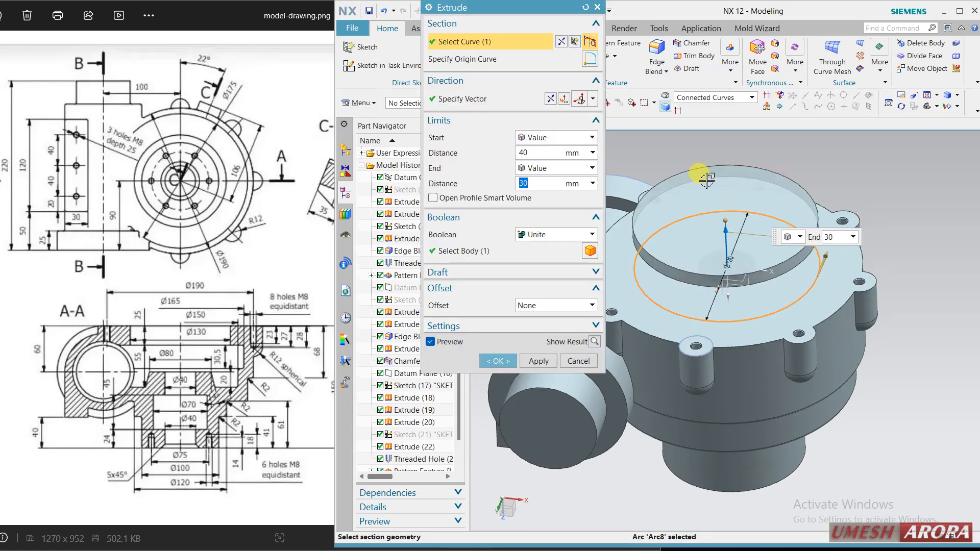
pyautogui.write('25')
pyautogui.press('Return')
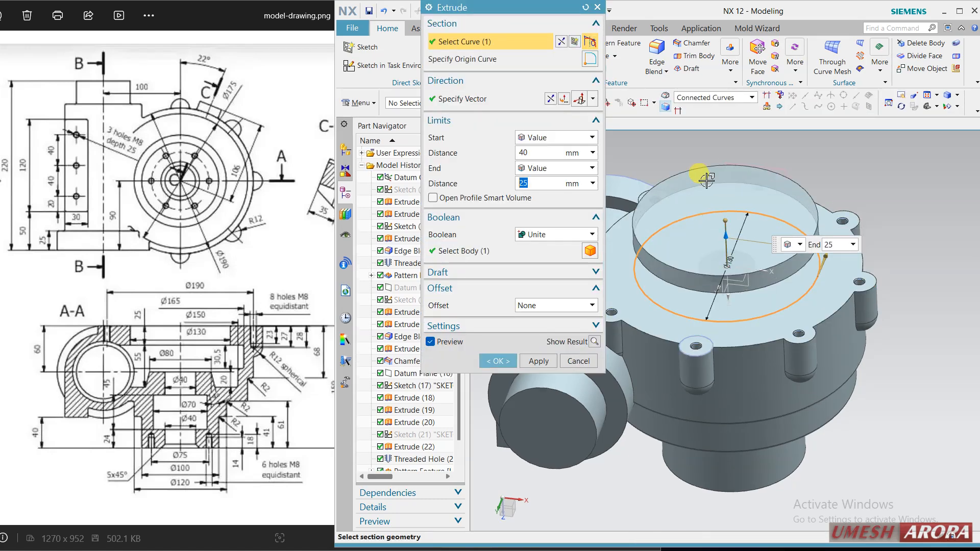
pyautogui.click(527, 153)
pyautogui.write('0')
pyautogui.press('Return')
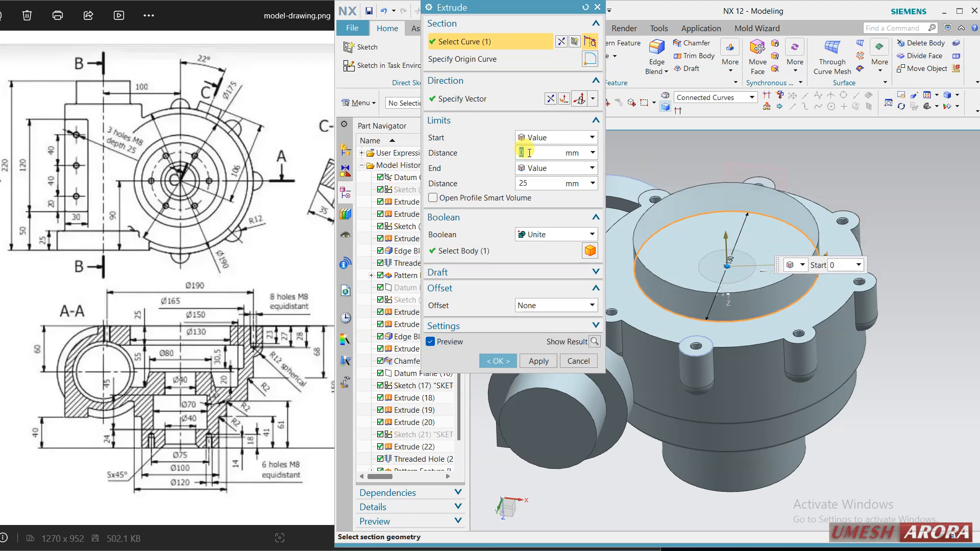
pyautogui.click(580, 98)
pyautogui.click(554, 235)
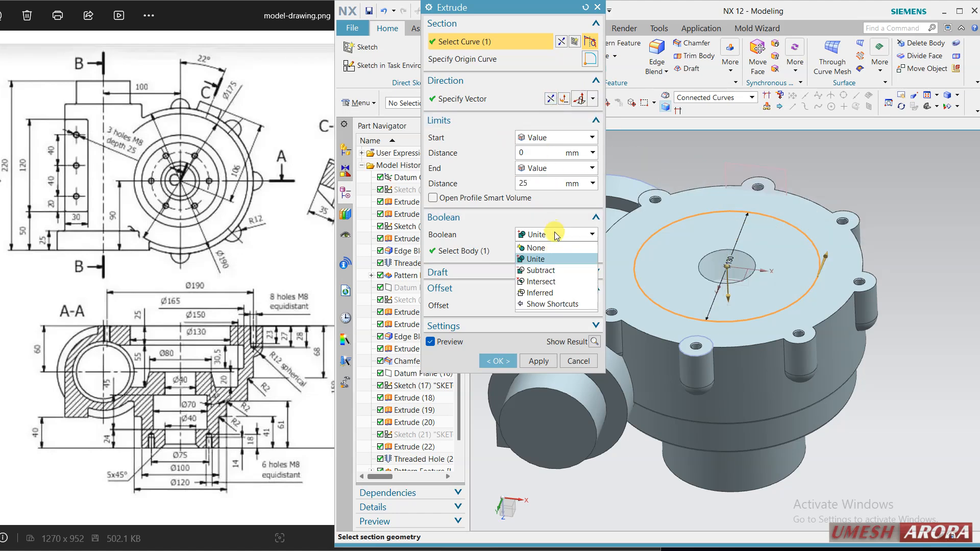
pyautogui.click(542, 270)
pyautogui.click(498, 362)
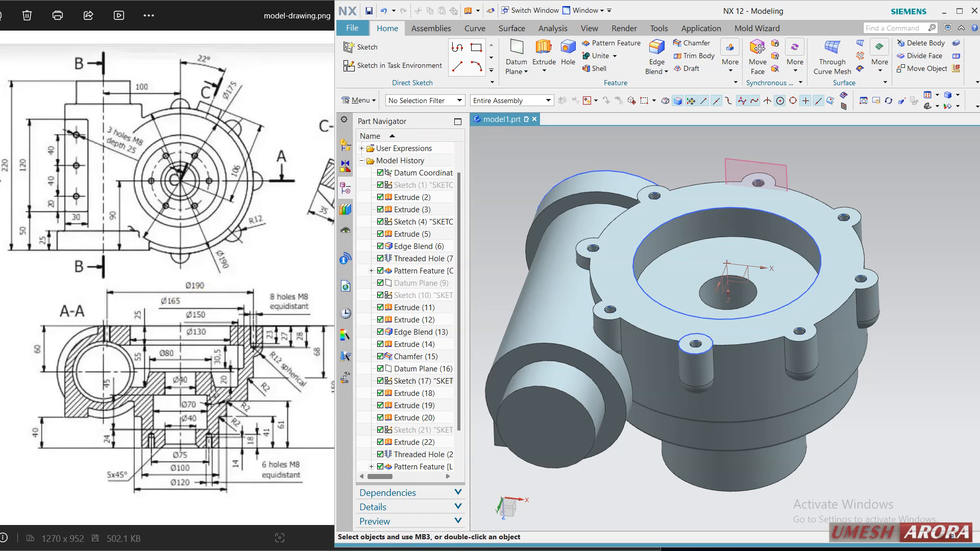
# Step: Start a subtracting Extrude from the floor edge of the 130 mm recess with a single-sided offset of 17.5 mm
pyautogui.click(544, 51)
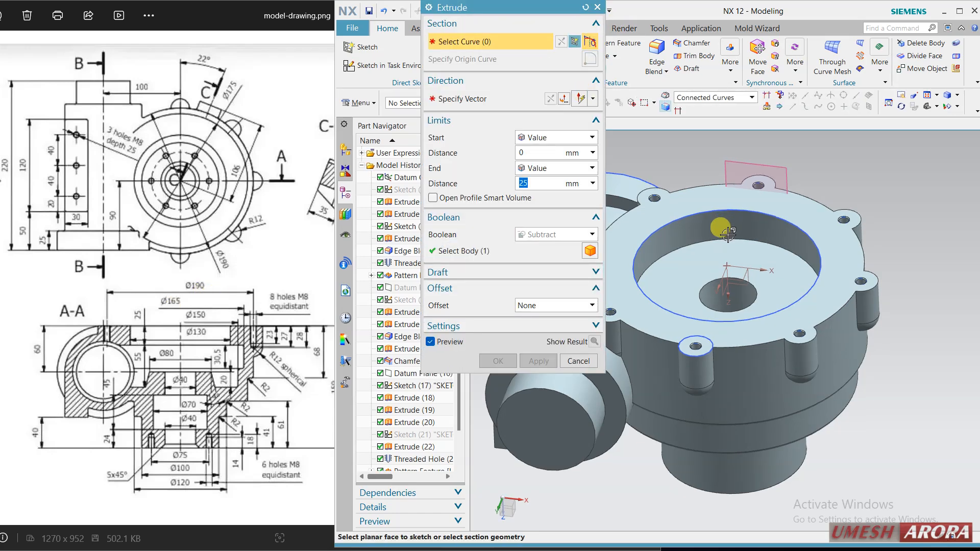
pyautogui.click(718, 225)
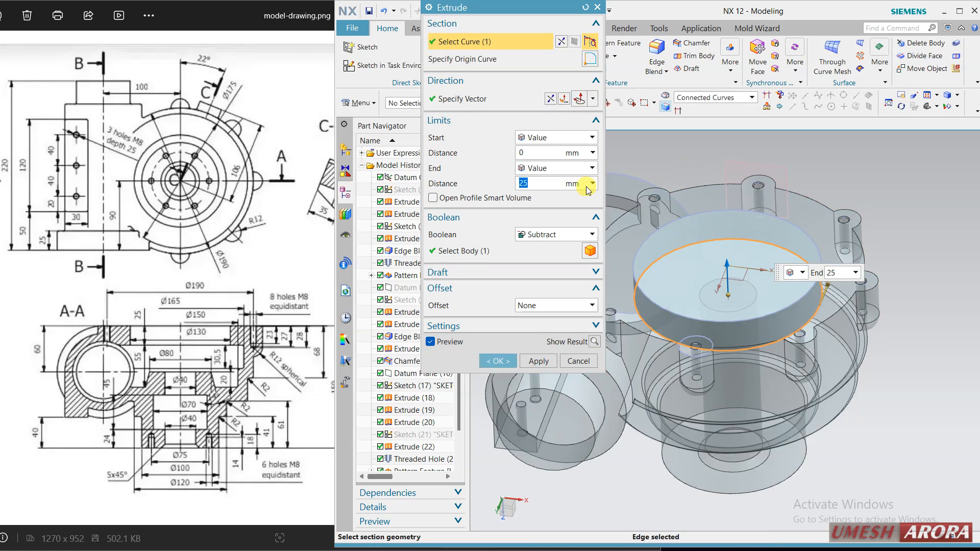
pyautogui.click(528, 306)
pyautogui.click(539, 331)
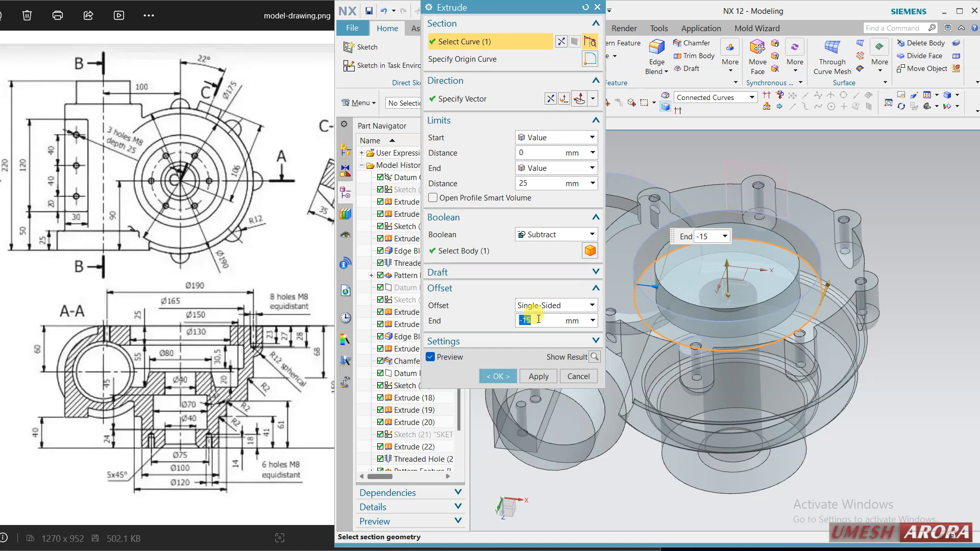
pyautogui.write('17.5')
pyautogui.press('Return')
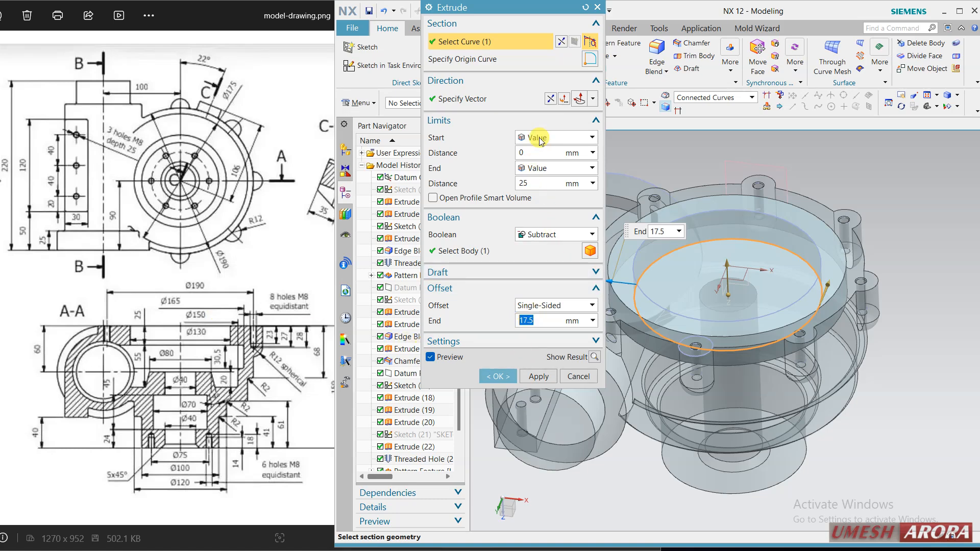
# Step: Reverse the extrusion direction into the housing, set its end distance to 30.5 mm, and apply the cut
pyautogui.click(550, 100)
pyautogui.moveTo(803, 364)
pyautogui.mouseDown(button='middle')
pyautogui.moveTo(814, 314)
pyautogui.moveTo(816, 323)
pyautogui.mouseUp(button='middle')
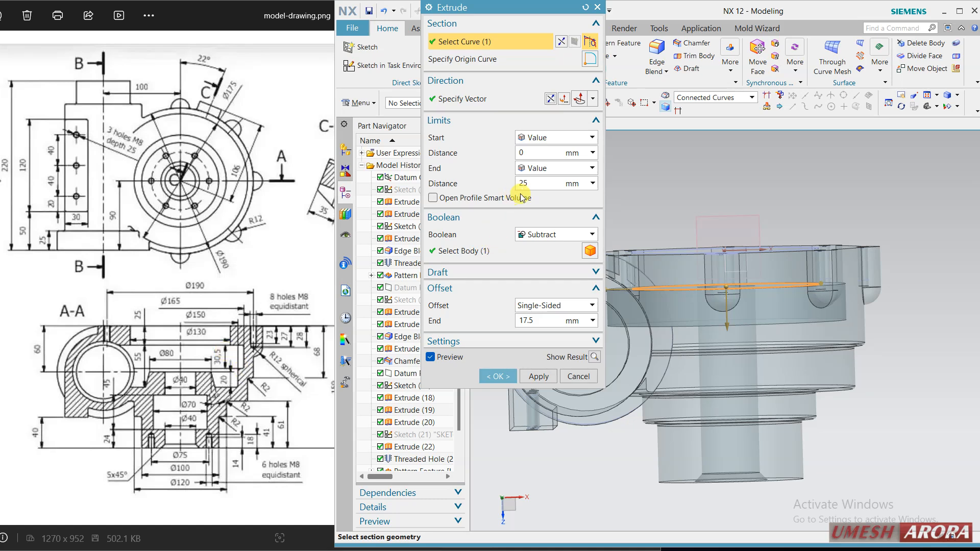
pyautogui.click(535, 185)
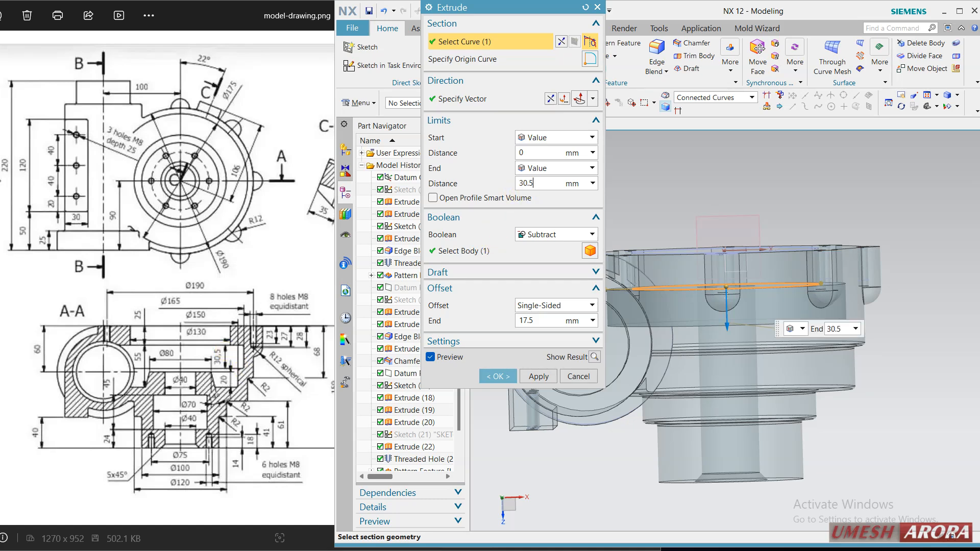
pyautogui.press('Return')
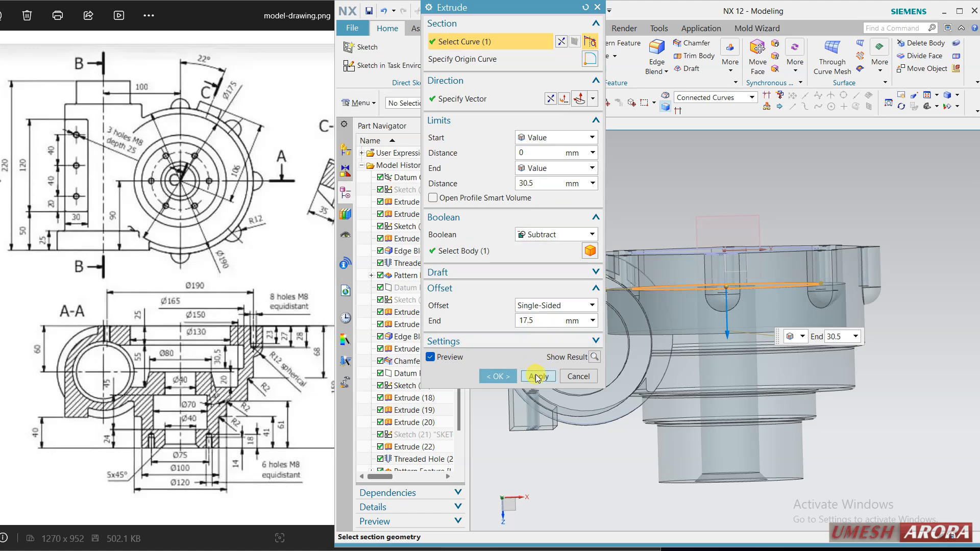
pyautogui.click(537, 376)
pyautogui.moveTo(871, 322); pyautogui.dragTo(854, 263, button='middle')
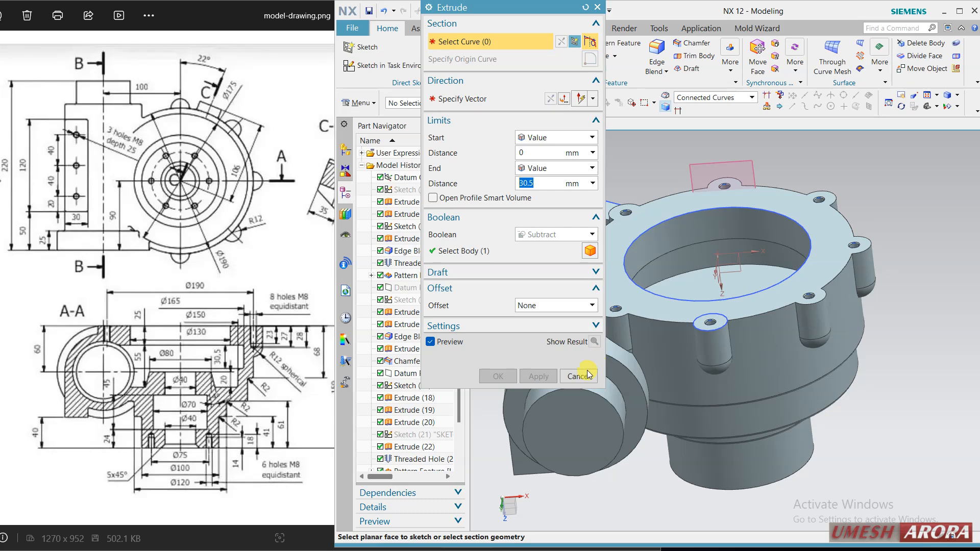
pyautogui.click(577, 376)
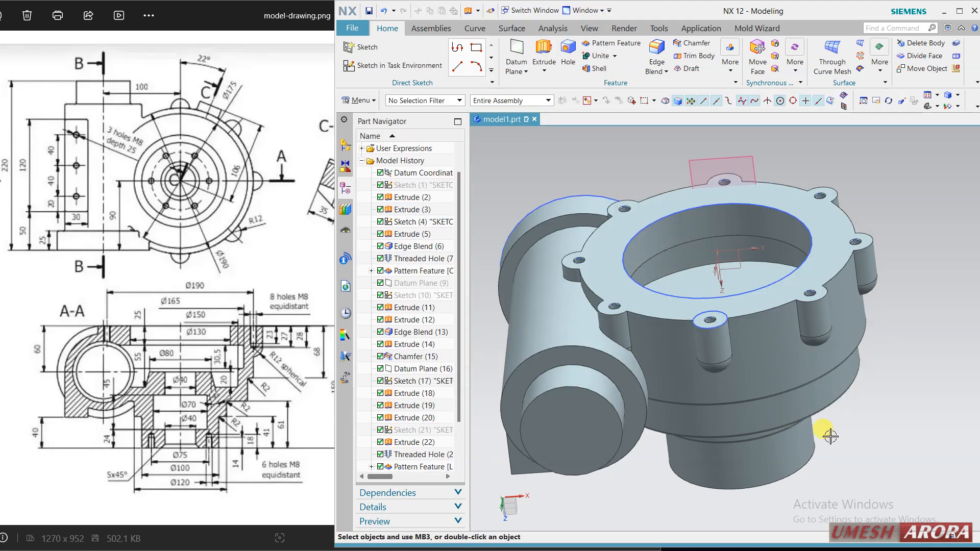
# Step: Section the housing vertically through its centre to expose the internal cavity
pyautogui.click(589, 28)
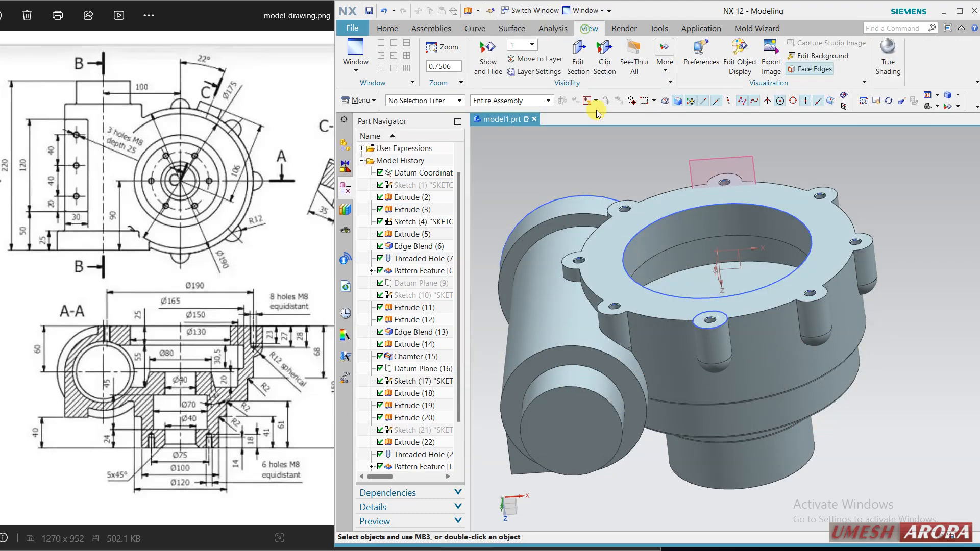
pyautogui.click(579, 66)
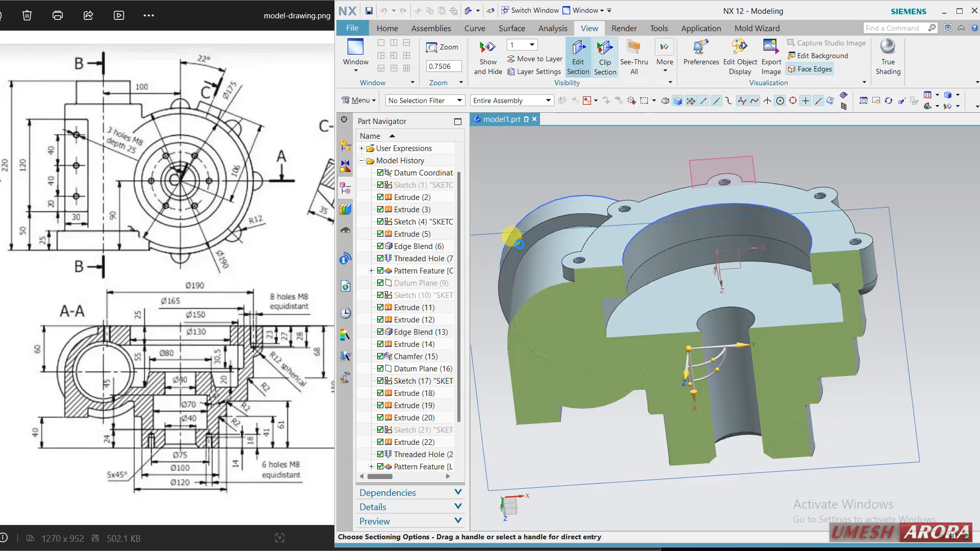
pyautogui.click(538, 468)
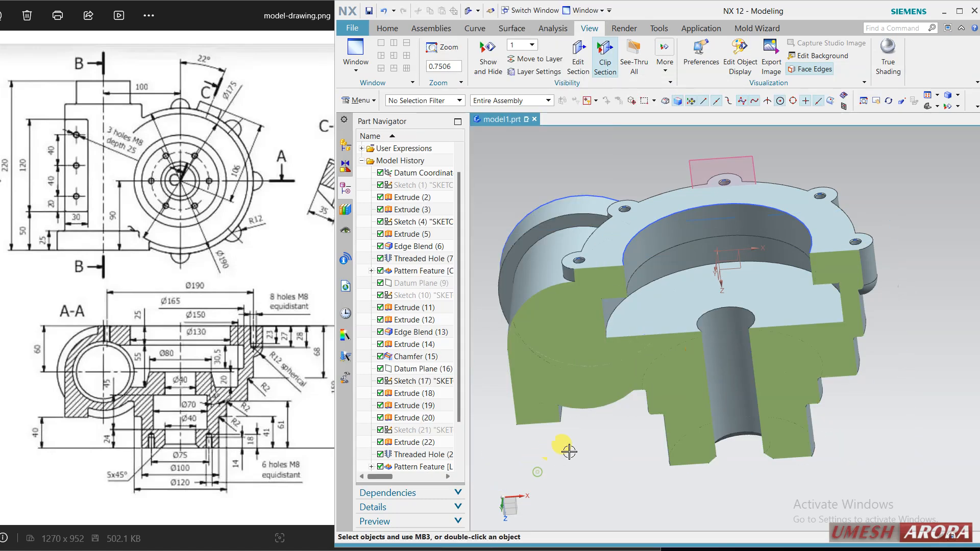
pyautogui.moveTo(728, 345); pyautogui.dragTo(734, 323, button='middle')
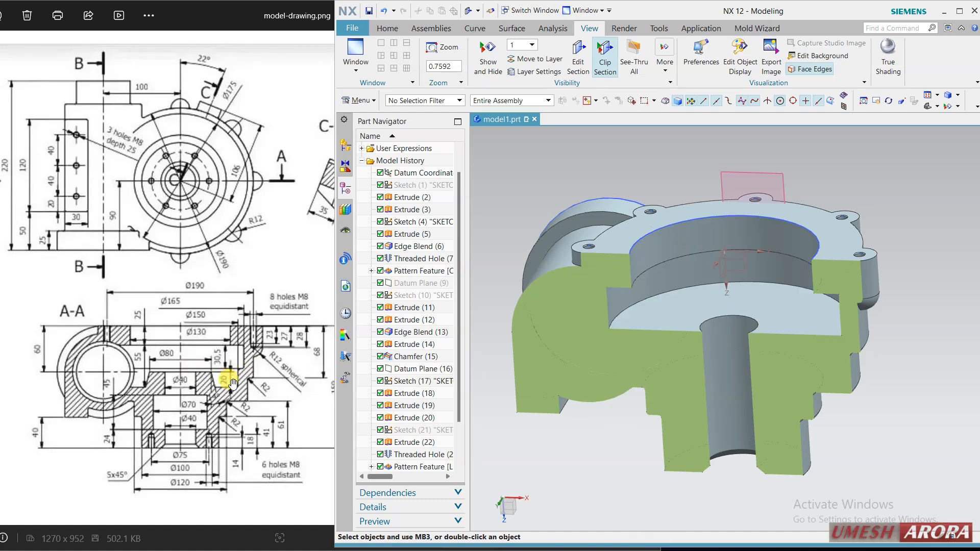
# Step: Start a subtracting Extrude from the floor edge of the wider cavity, reversed into the body, with an end distance of 55-30.5 mm
pyautogui.click(388, 28)
pyautogui.click(538, 49)
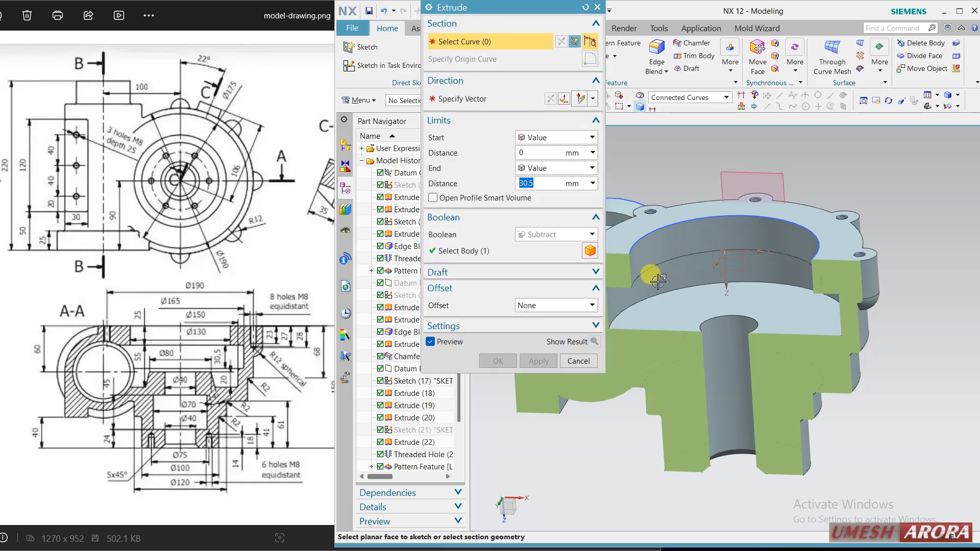
pyautogui.click(654, 300)
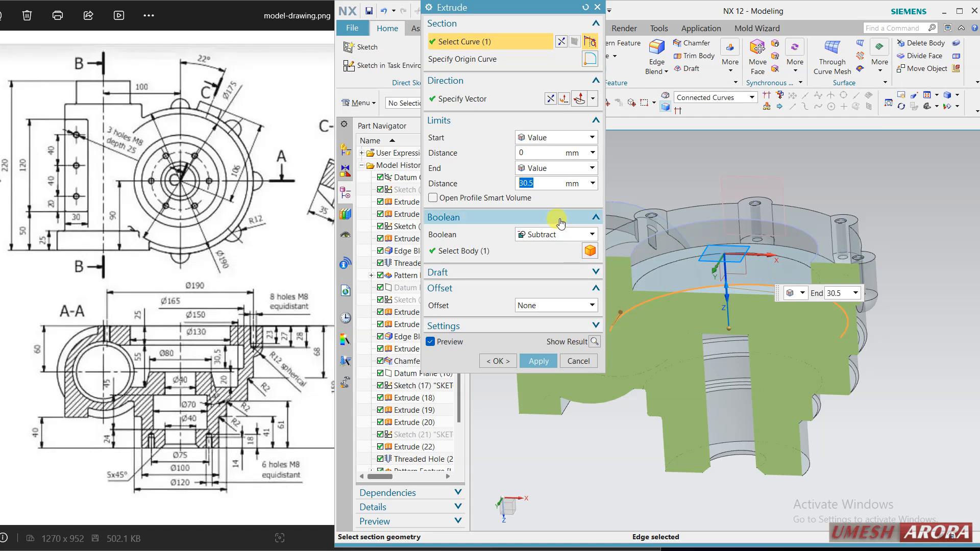
pyautogui.click(550, 99)
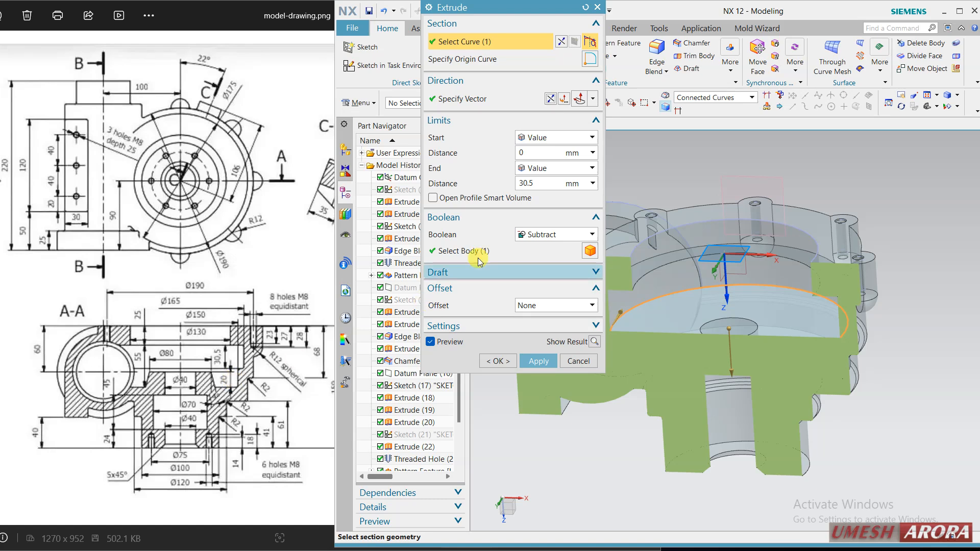
pyautogui.click(539, 183)
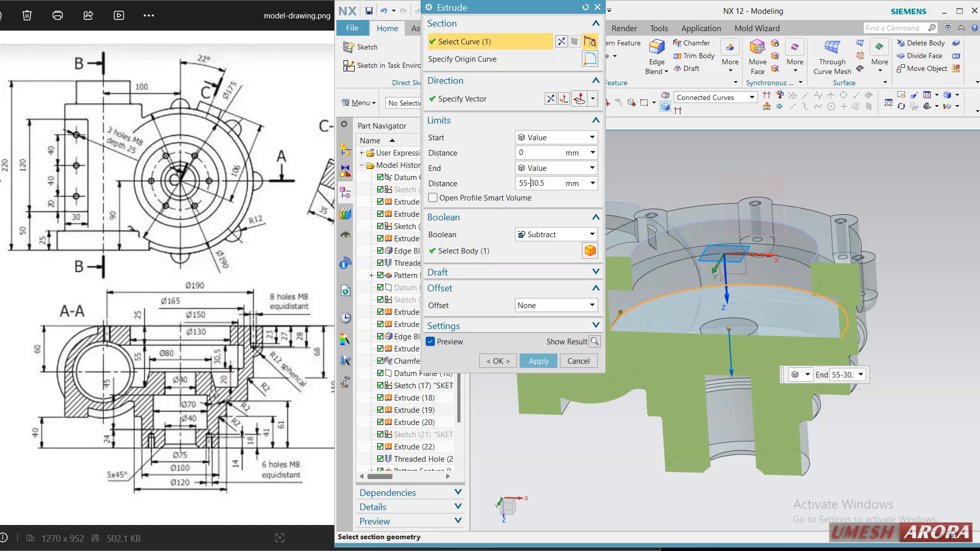
pyautogui.doubleClick(531, 183)
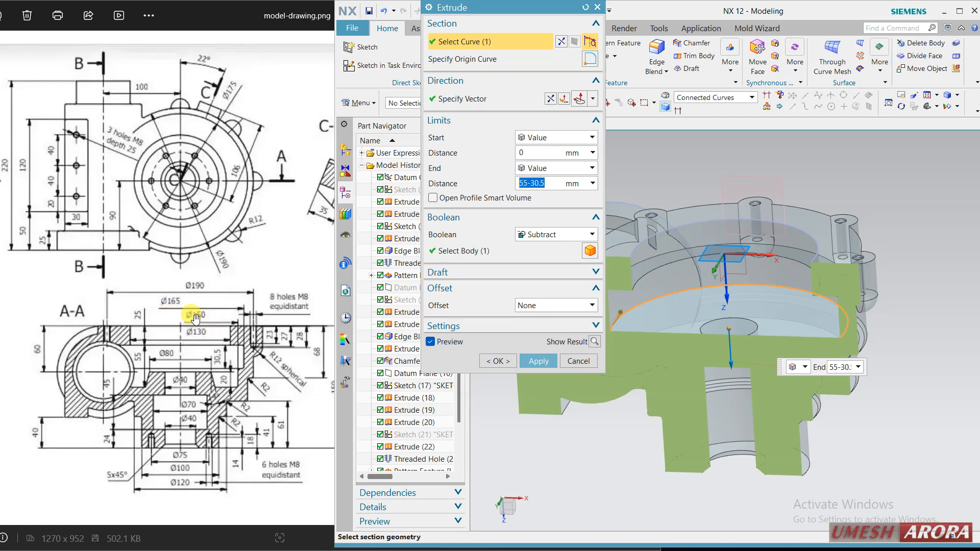
# Step: Give the extrusion a single-sided offset of 7.5 mm and preview the resulting cut in the section view
pyautogui.click(576, 305)
pyautogui.click(547, 330)
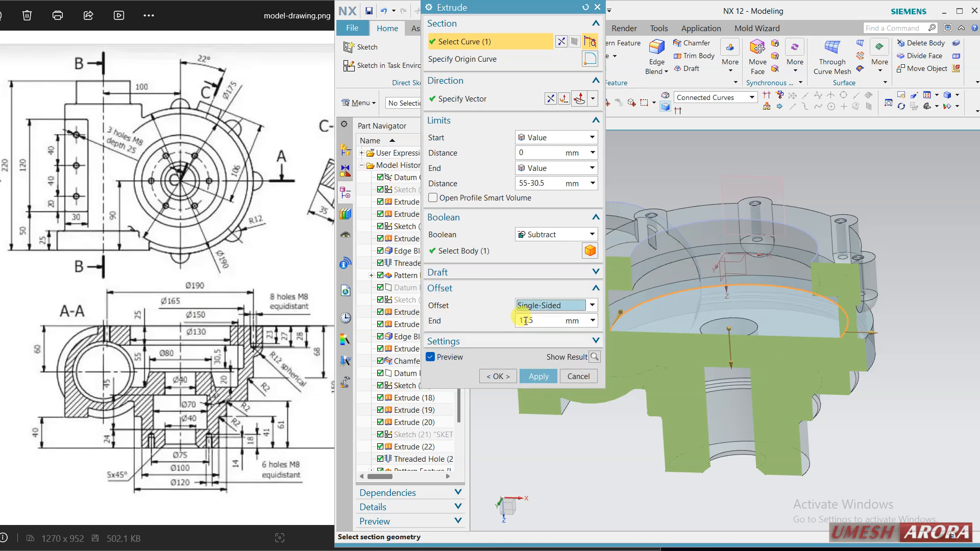
pyautogui.click(526, 321)
pyautogui.press('Return')
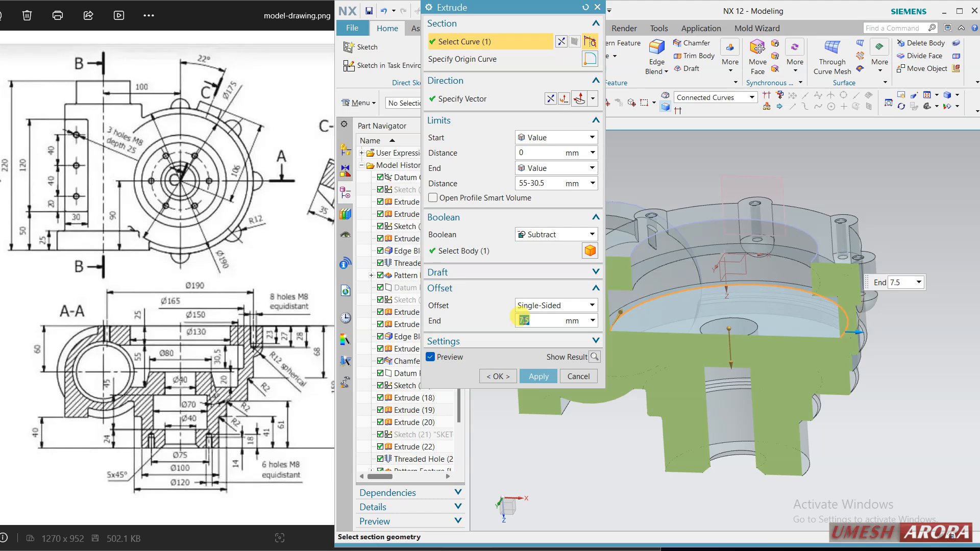
pyautogui.moveTo(744, 317); pyautogui.dragTo(695, 345, button='middle')
pyautogui.click(595, 359)
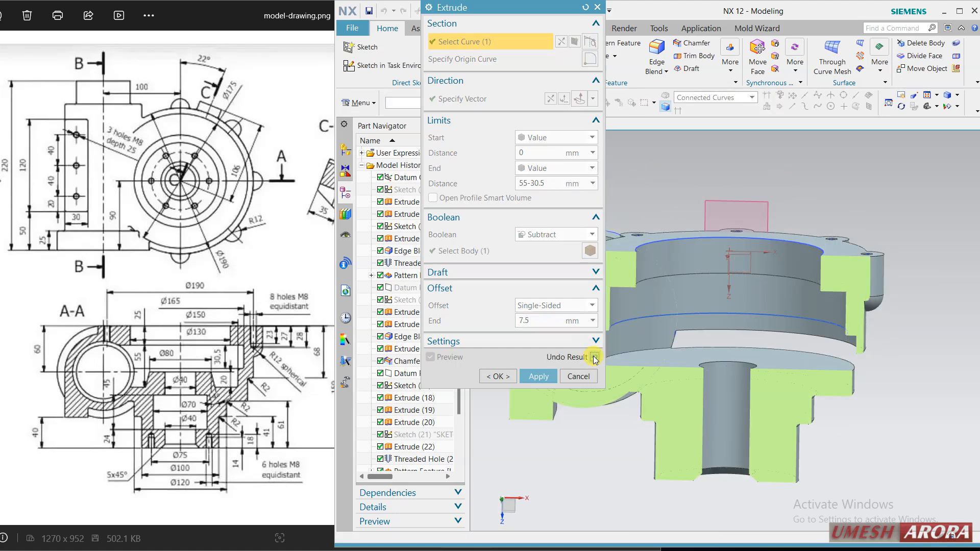
pyautogui.moveTo(900, 389); pyautogui.dragTo(813, 383, button='middle')
# Step: Change the extrusion's single-sided offset to -7.5 mm, check the previewed cavity, and accept the cut
pyautogui.click(594, 357)
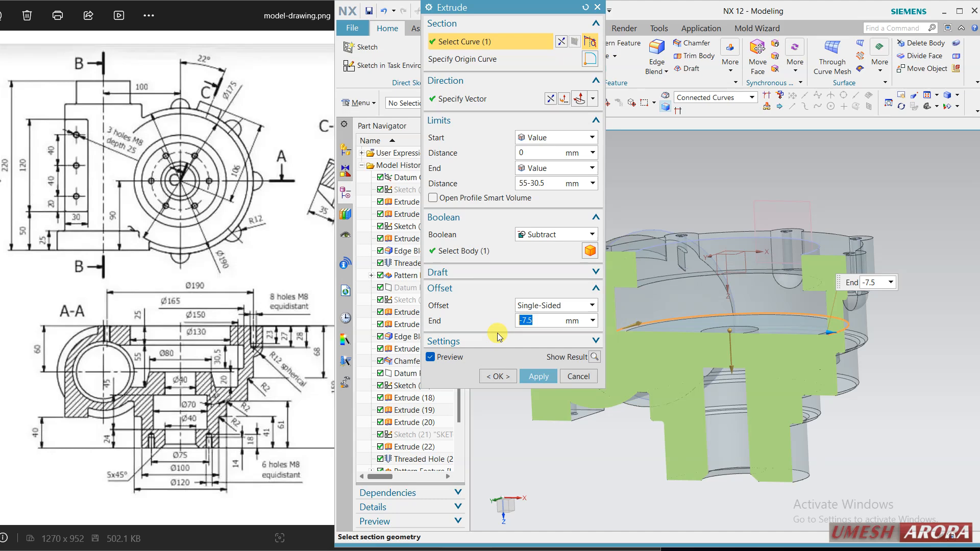
pyautogui.click(594, 357)
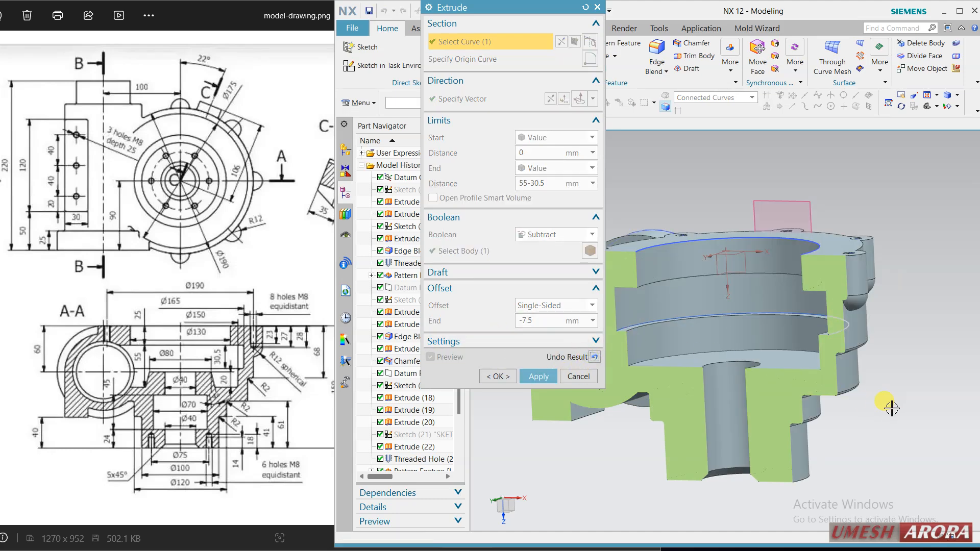
pyautogui.moveTo(886, 405); pyautogui.dragTo(912, 411, button='middle')
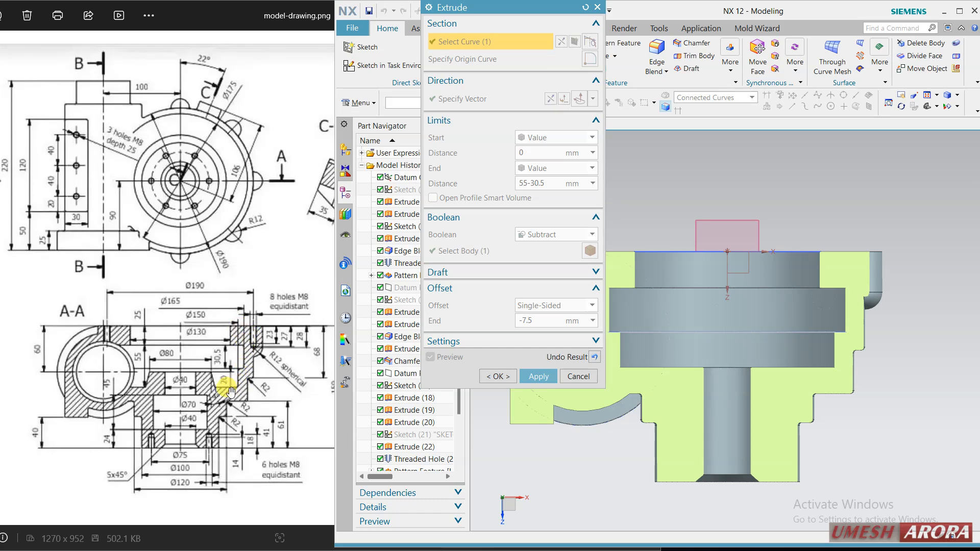
pyautogui.moveTo(685, 264); pyautogui.dragTo(679, 319, button='middle')
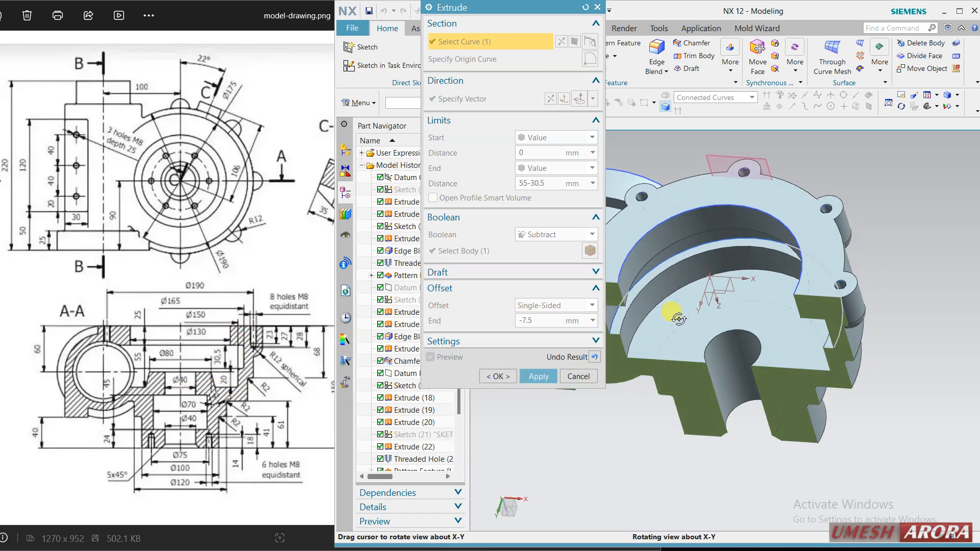
pyautogui.click(509, 380)
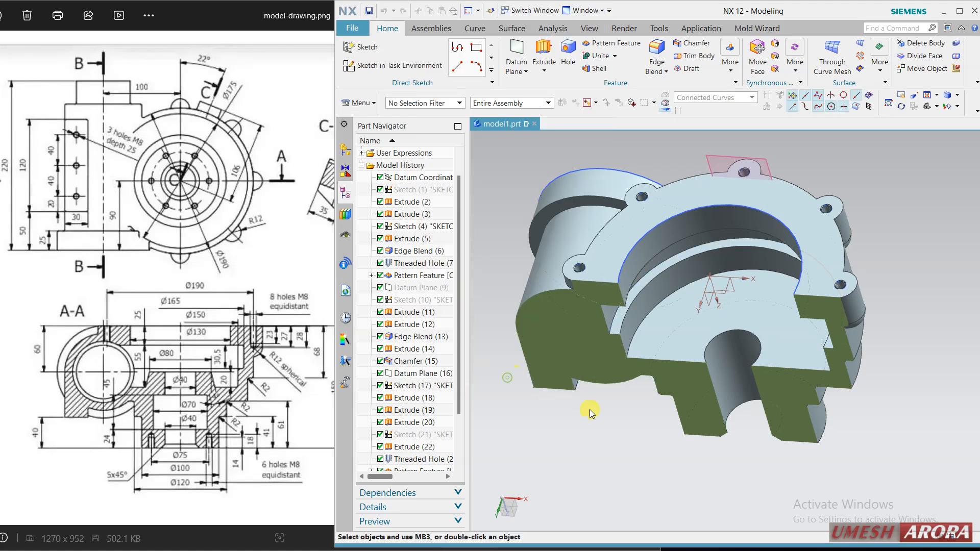
# Step: Bring up the section display tools for the clipped housing
pyautogui.click(590, 29)
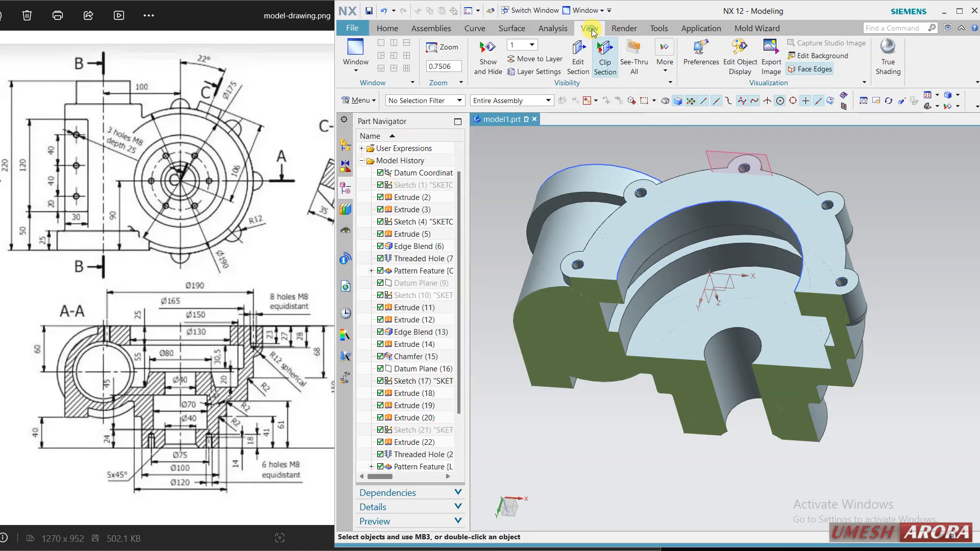
# Step: Edit the clip section so its cutting plane lies on the XZ plane of the datum coordinate system
pyautogui.click(577, 56)
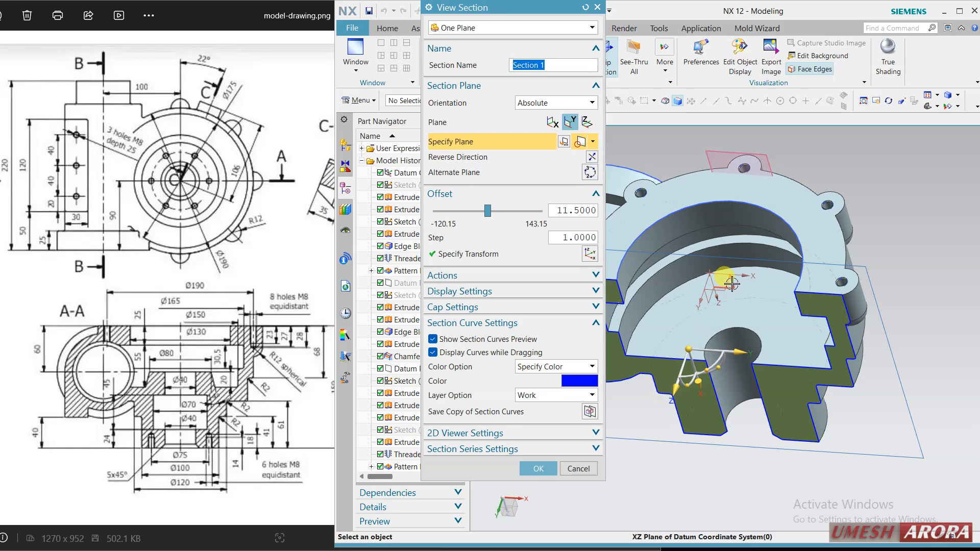
pyautogui.moveTo(761, 310); pyautogui.dragTo(763, 319, button='middle')
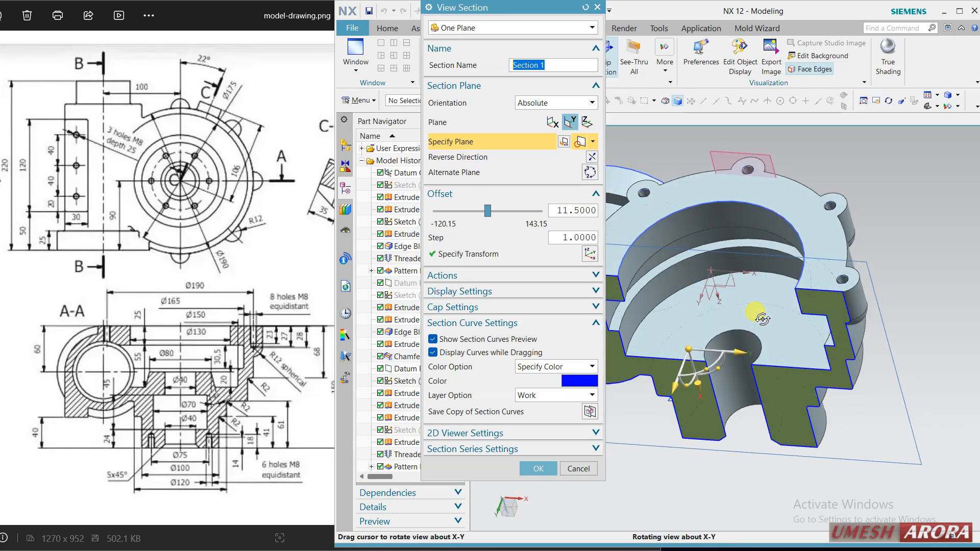
pyautogui.click(736, 282)
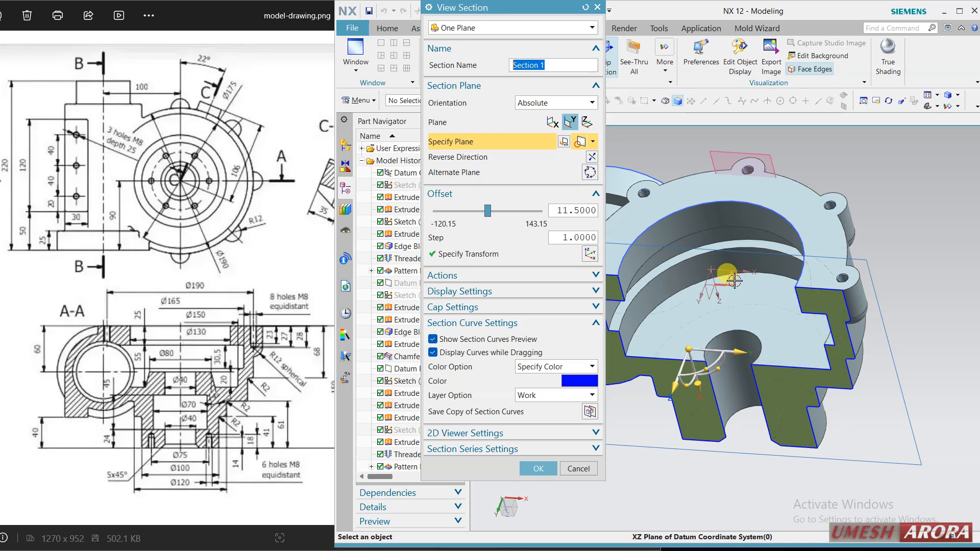
pyautogui.click(540, 470)
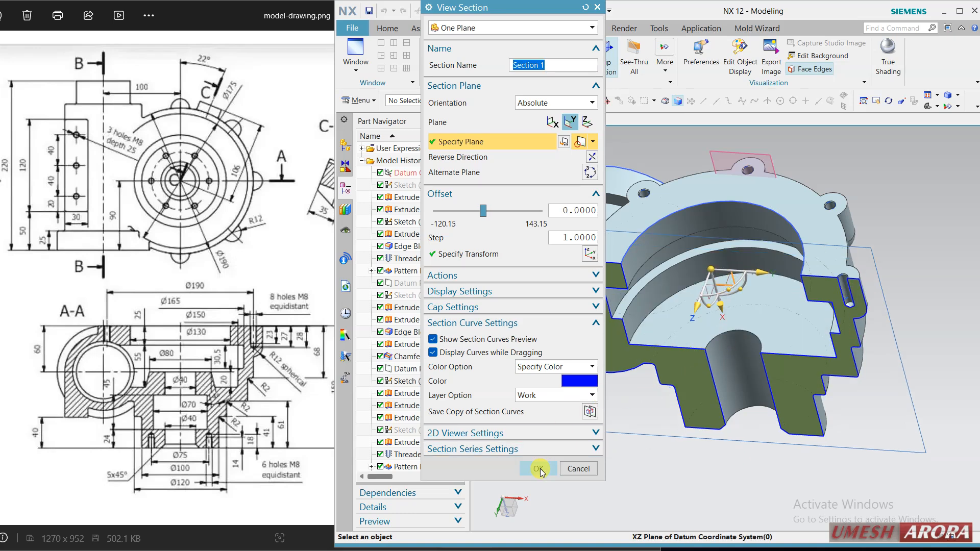
pyautogui.moveTo(751, 258); pyautogui.dragTo(846, 286, button='middle')
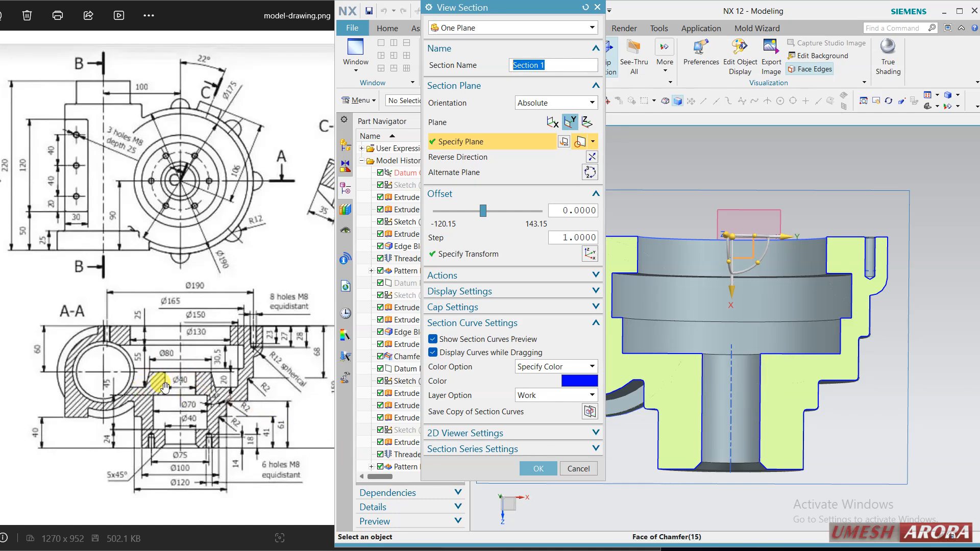
pyautogui.click(535, 469)
pyautogui.moveTo(702, 220); pyautogui.dragTo(701, 238, button='middle')
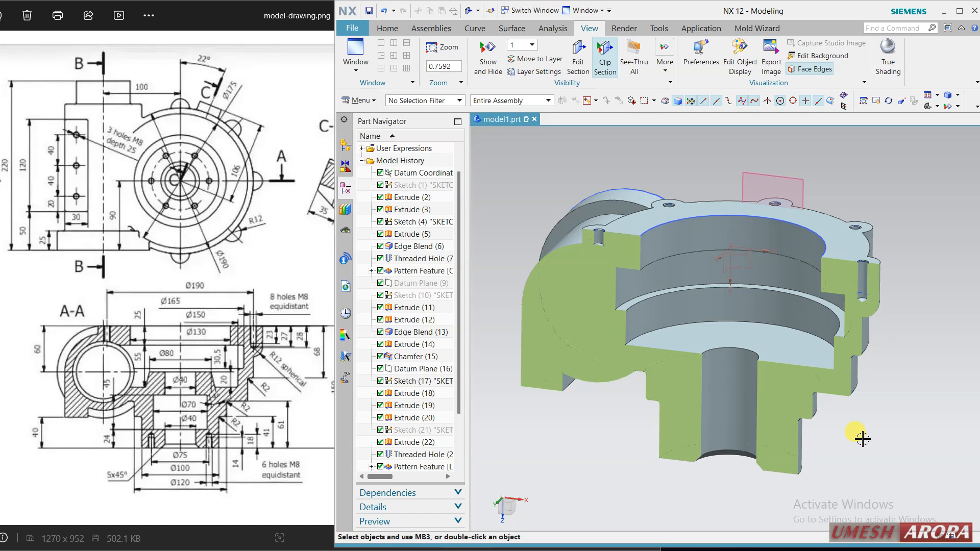
# Step: Create a datum plane offset 20 mm upward from the inner floor face around the central bore
pyautogui.click(389, 28)
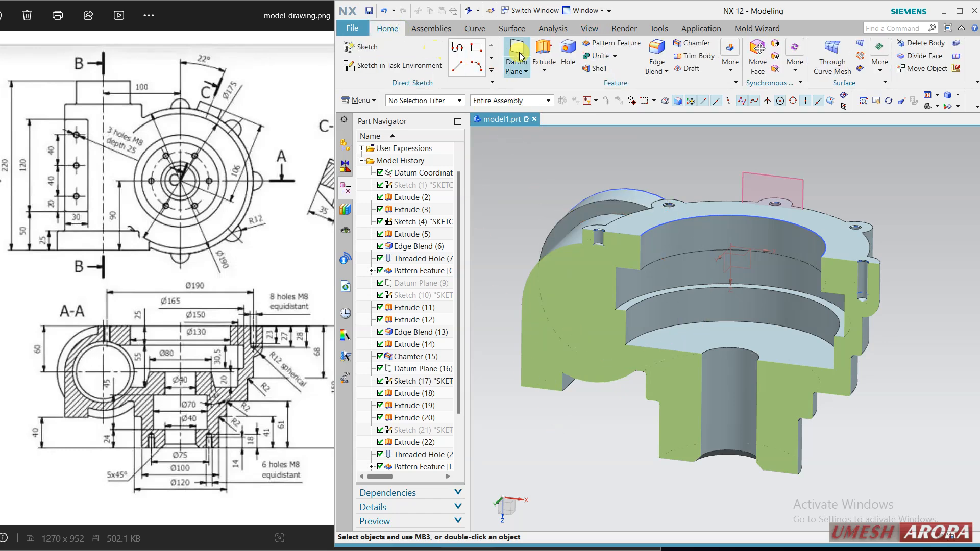
pyautogui.click(683, 339)
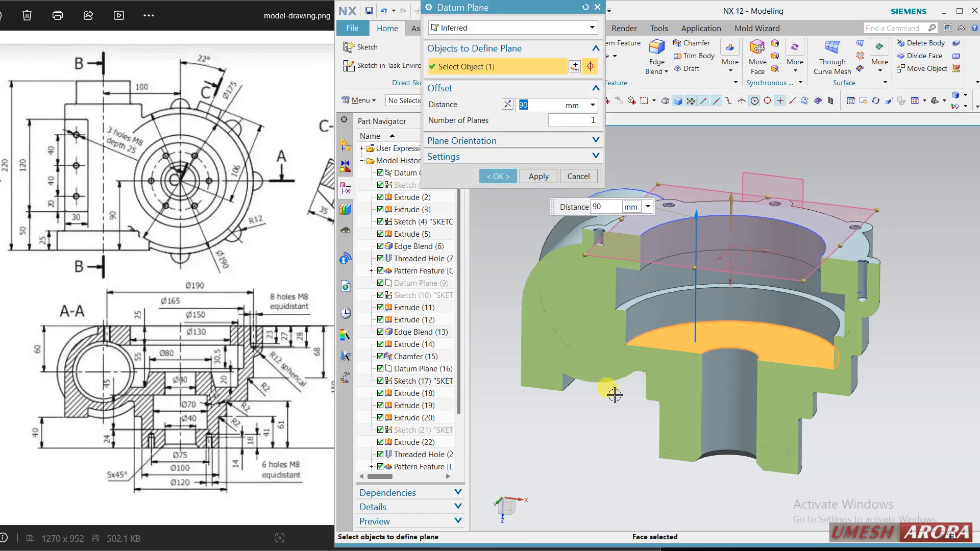
pyautogui.write('20')
pyautogui.press('Return')
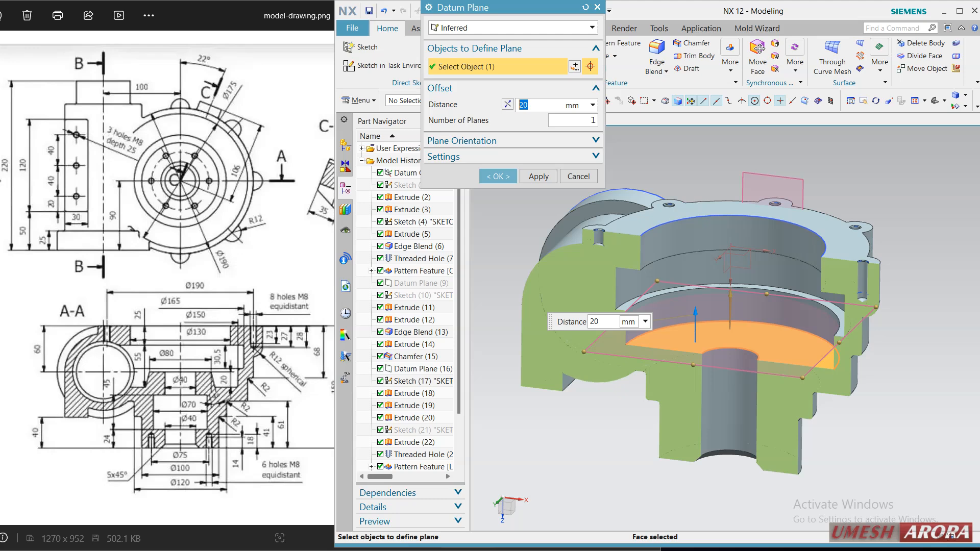
pyautogui.click(498, 176)
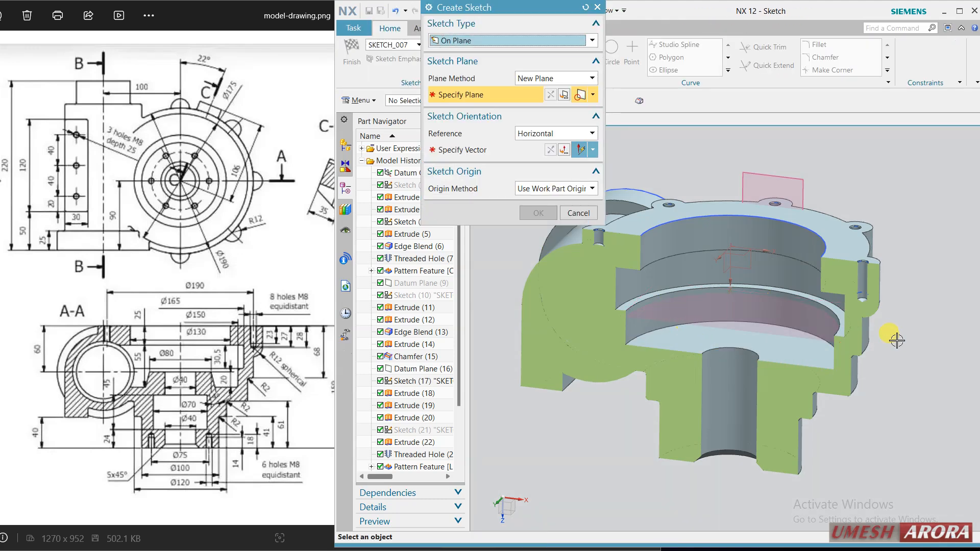
# Step: Sketch an 80 mm diameter circle centred on the origin on the new datum plane and finish the sketch
pyautogui.moveTo(928, 366); pyautogui.dragTo(911, 363, button='middle')
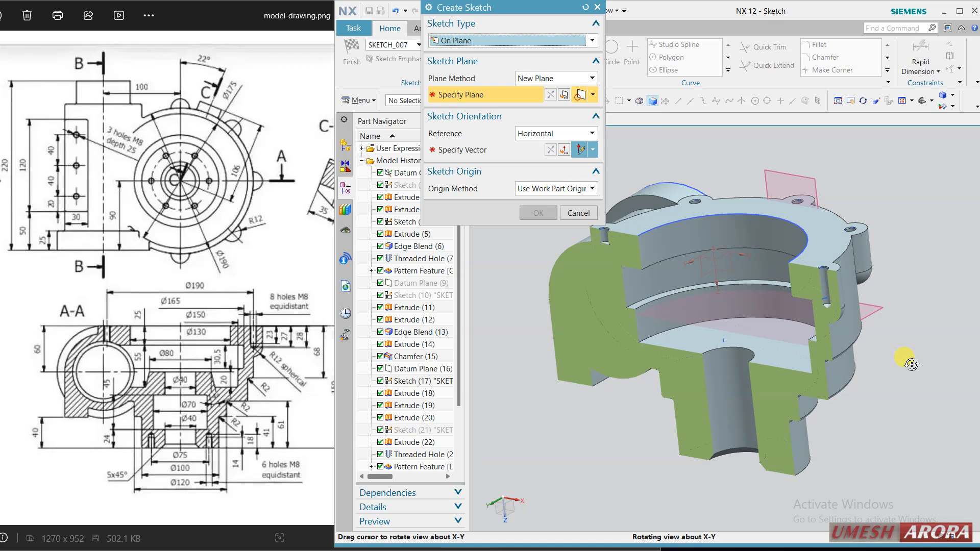
pyautogui.click(868, 311)
pyautogui.click(742, 328)
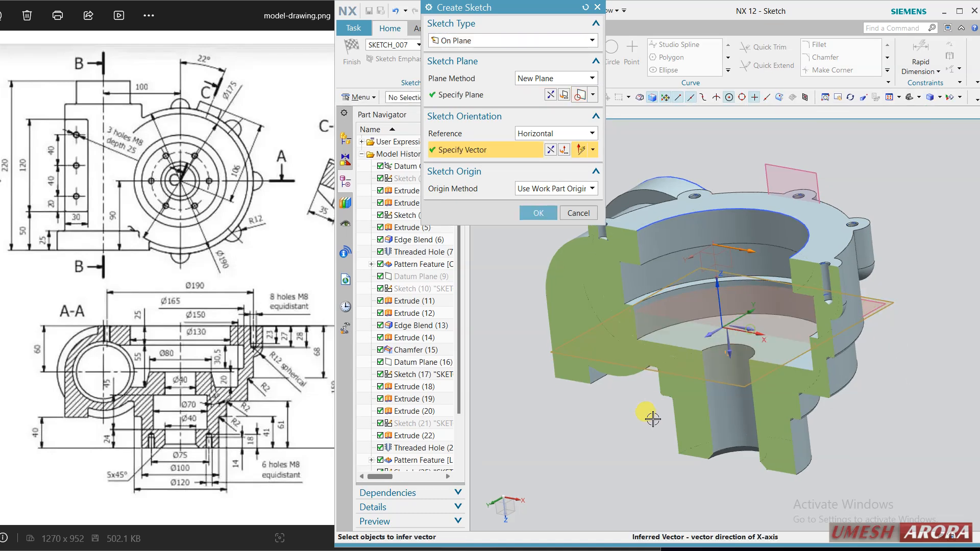
pyautogui.moveTo(648, 412); pyautogui.dragTo(654, 394, button='middle')
pyautogui.middleClick(654, 395)
pyautogui.click(611, 51)
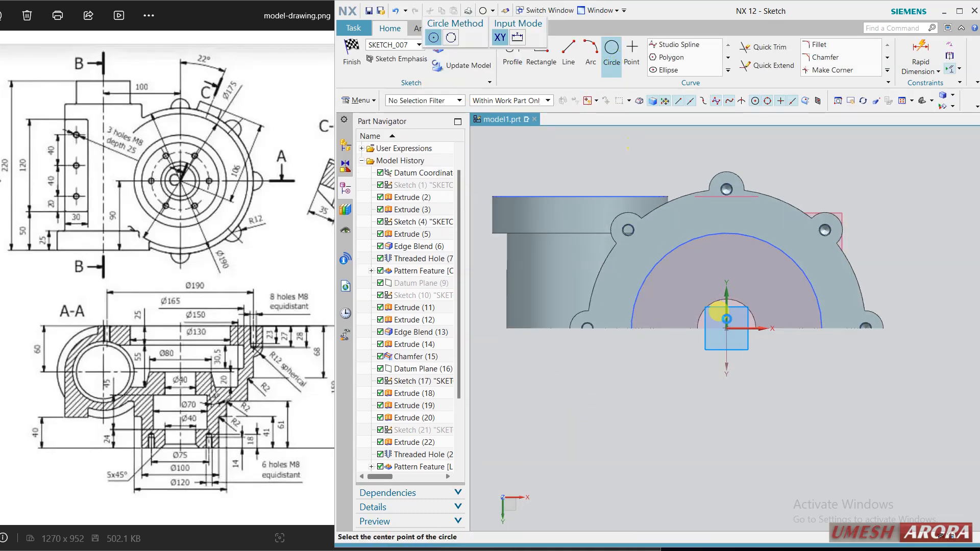
pyautogui.click(728, 327)
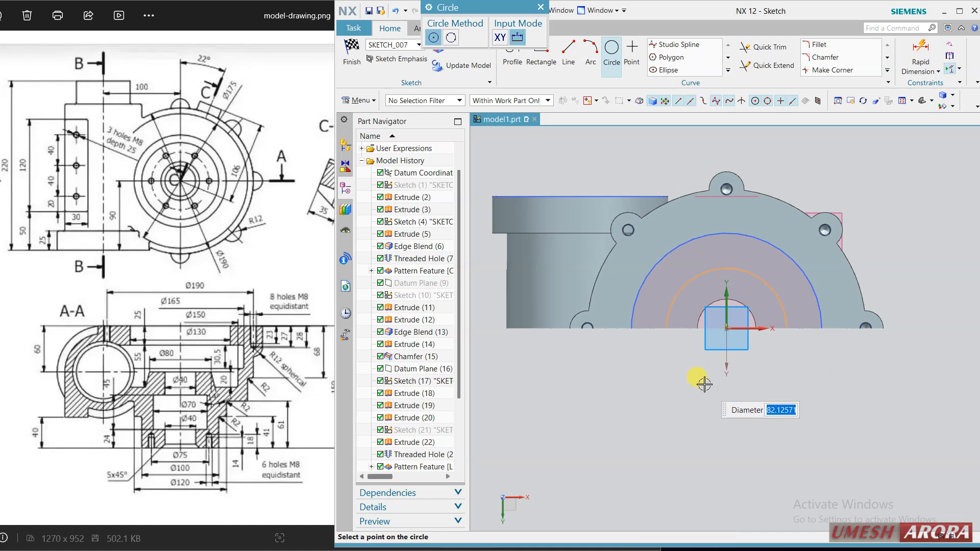
pyautogui.write('80')
pyautogui.press('Return')
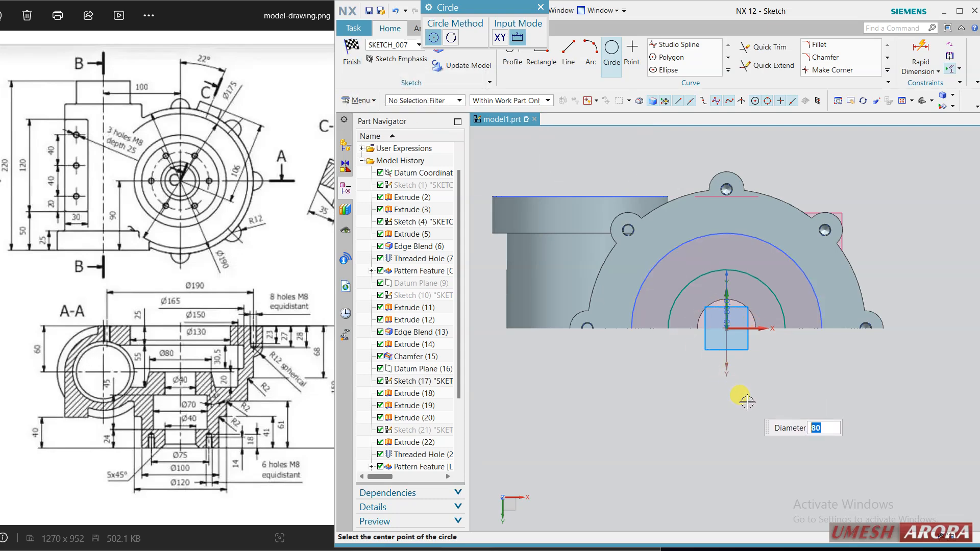
pyautogui.hotkey('ctrl', 'q')
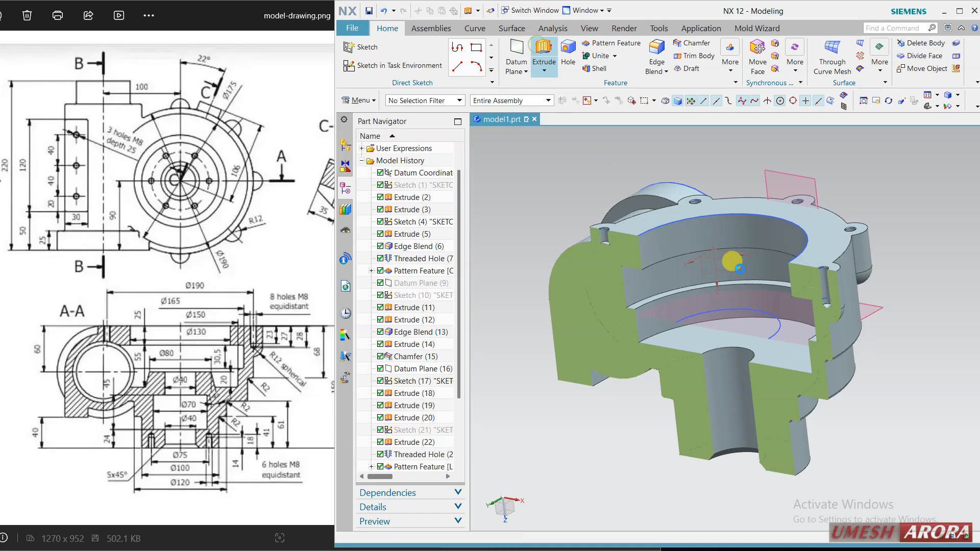
# Step: Set up an Extrude of the 80 mm circle in the reversed direction, 20 mm deep, united with the body
pyautogui.click(771, 330)
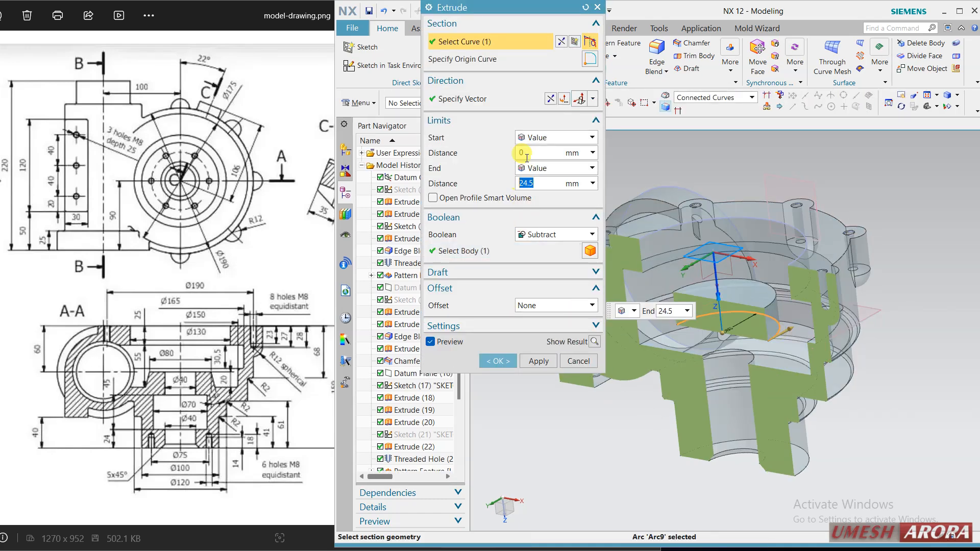
pyautogui.click(551, 99)
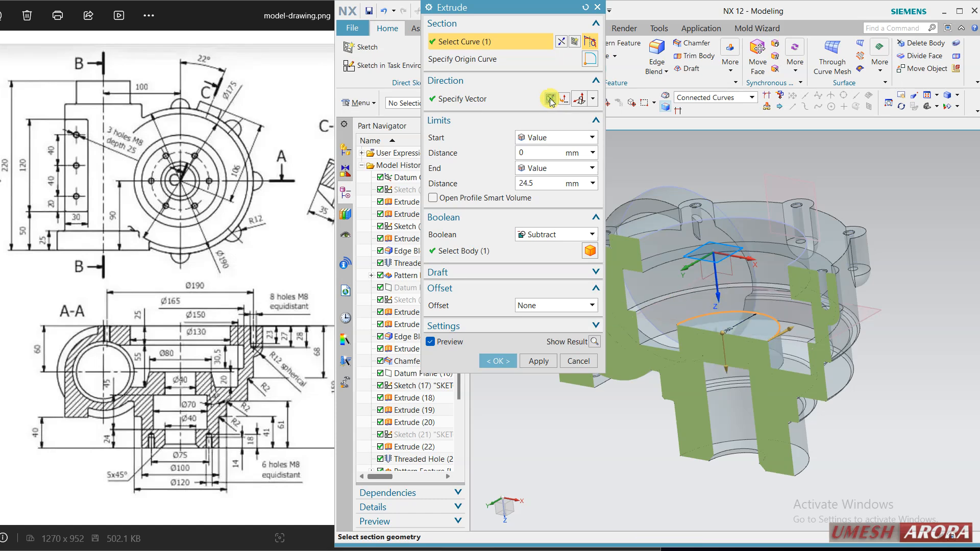
pyautogui.doubleClick(536, 183)
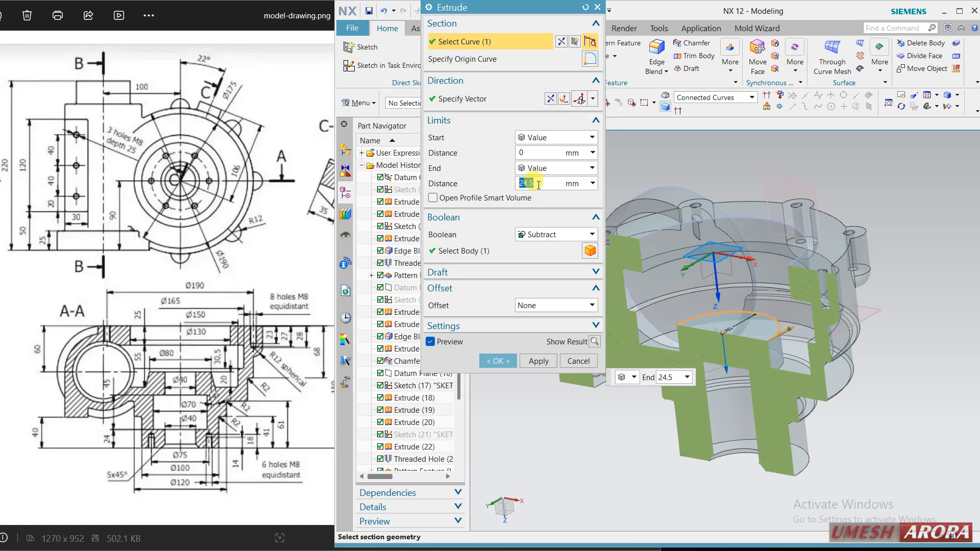
pyautogui.press('Return')
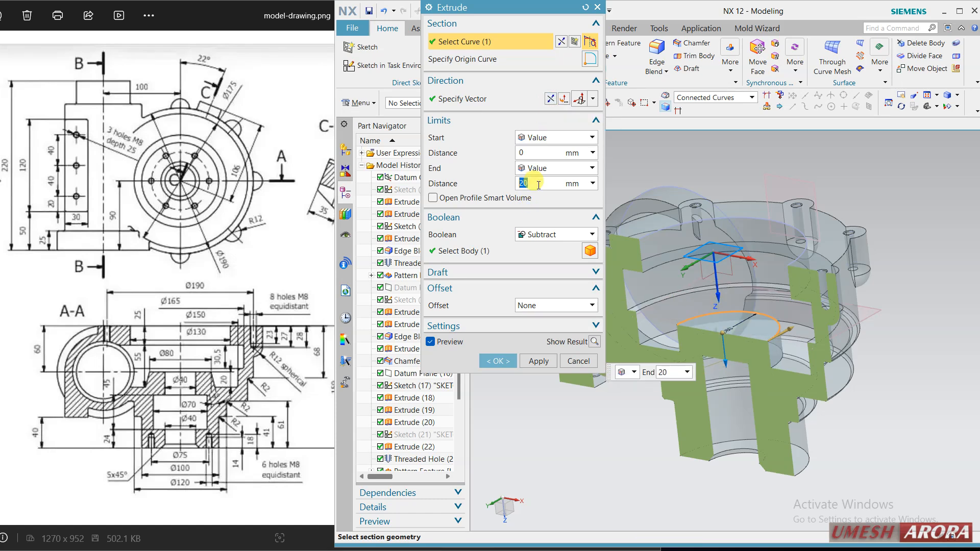
pyautogui.click(545, 236)
pyautogui.click(536, 260)
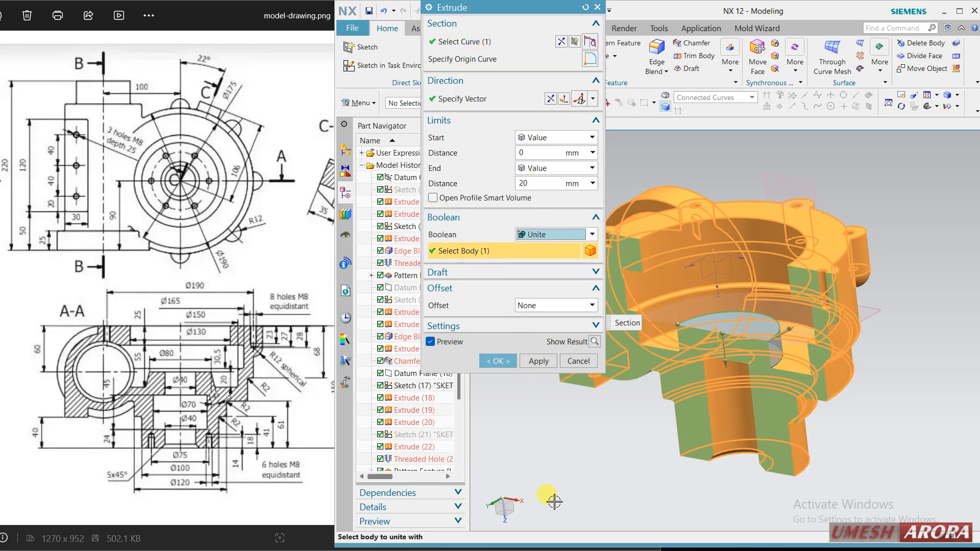
# Step: Add a From Section draft with a single angle of -14° to the boss extrusion and complete it
pyautogui.click(536, 273)
pyautogui.click(539, 289)
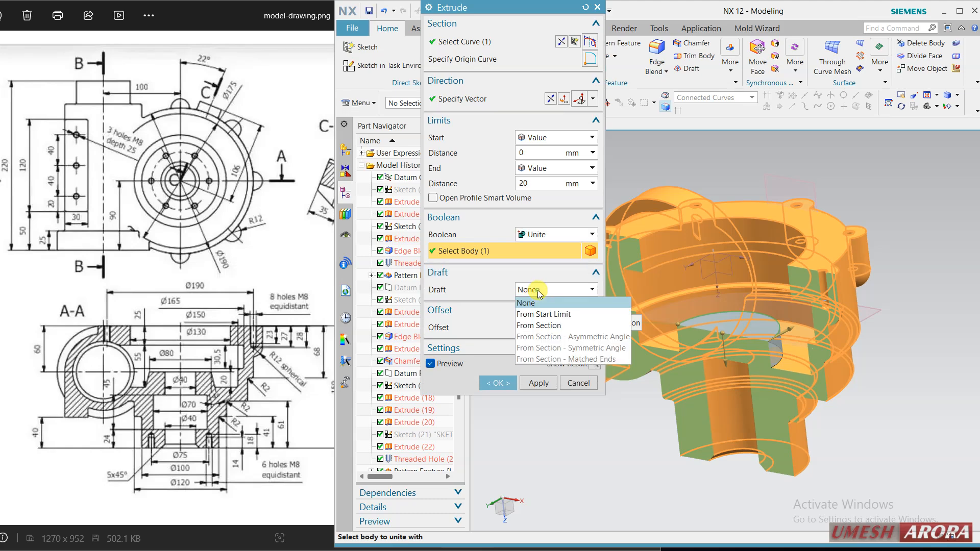
pyautogui.click(539, 326)
pyautogui.moveTo(702, 398); pyautogui.dragTo(871, 430, button='middle')
pyautogui.scroll(3, 674, 355)
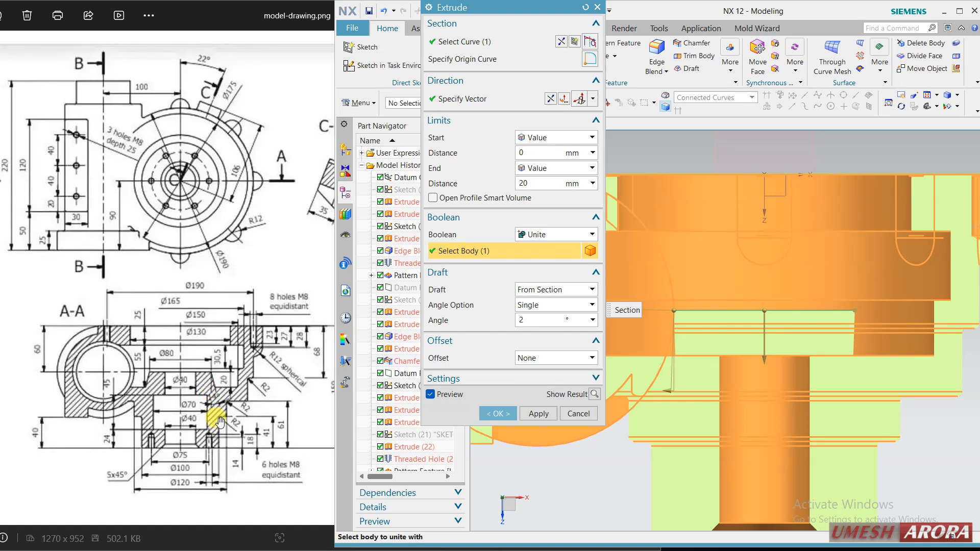
pyautogui.doubleClick(521, 319)
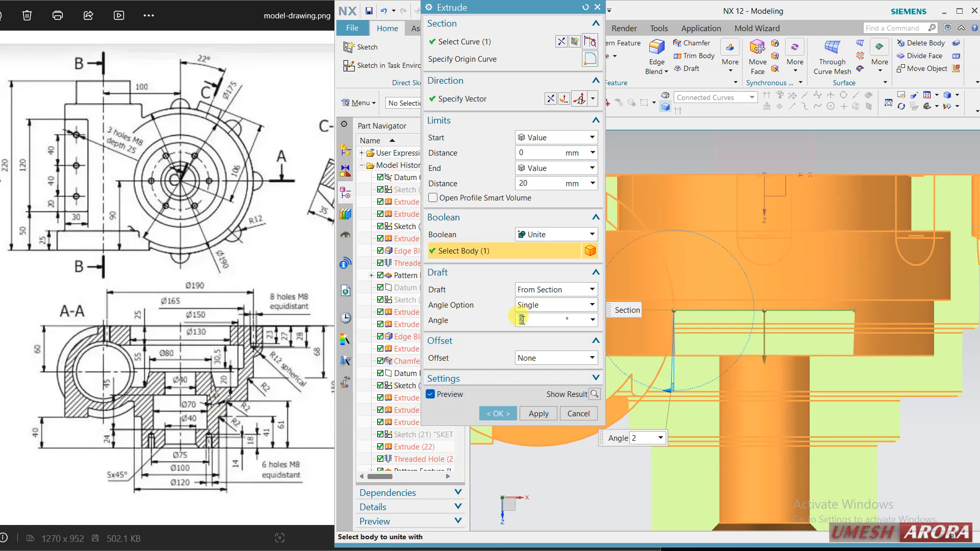
pyautogui.write('14')
pyautogui.press('Return')
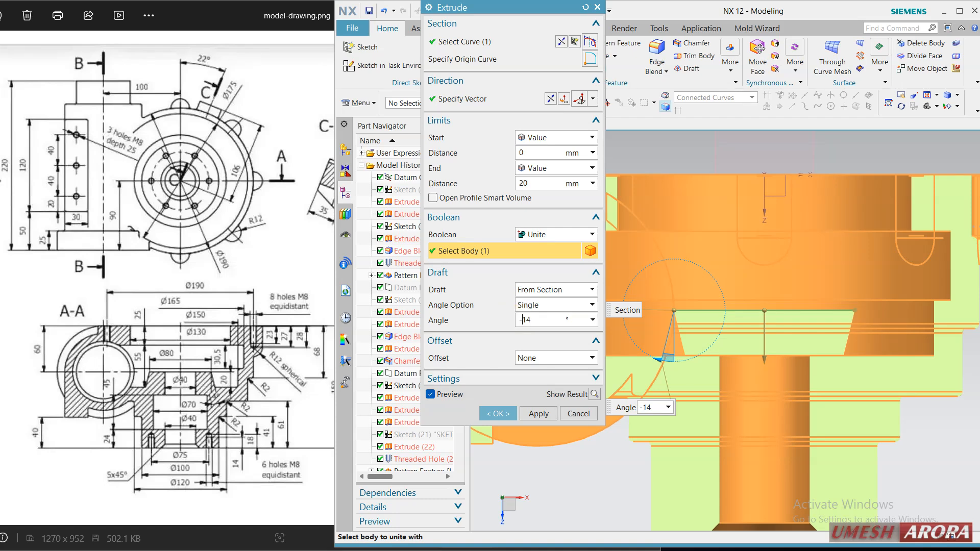
pyautogui.write('-')
pyautogui.press('Return')
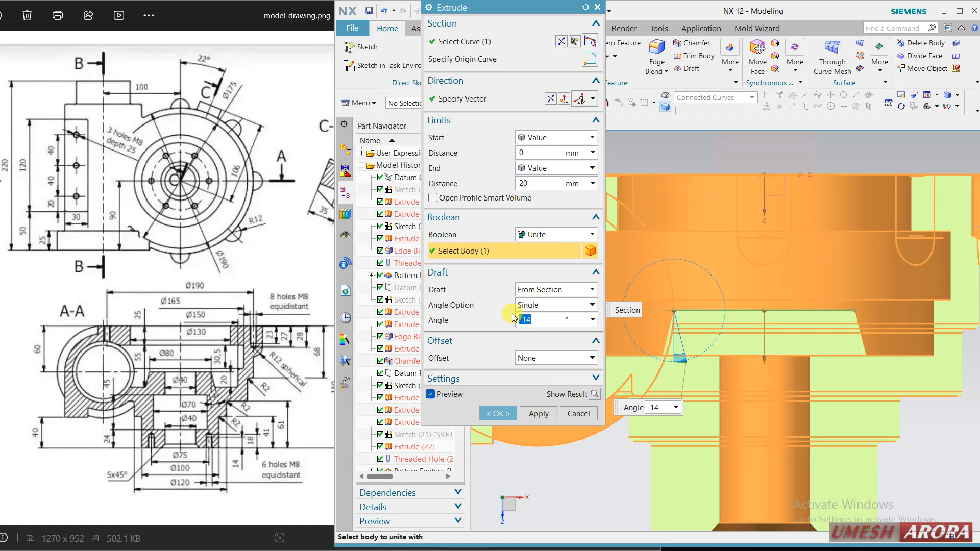
pyautogui.click(506, 417)
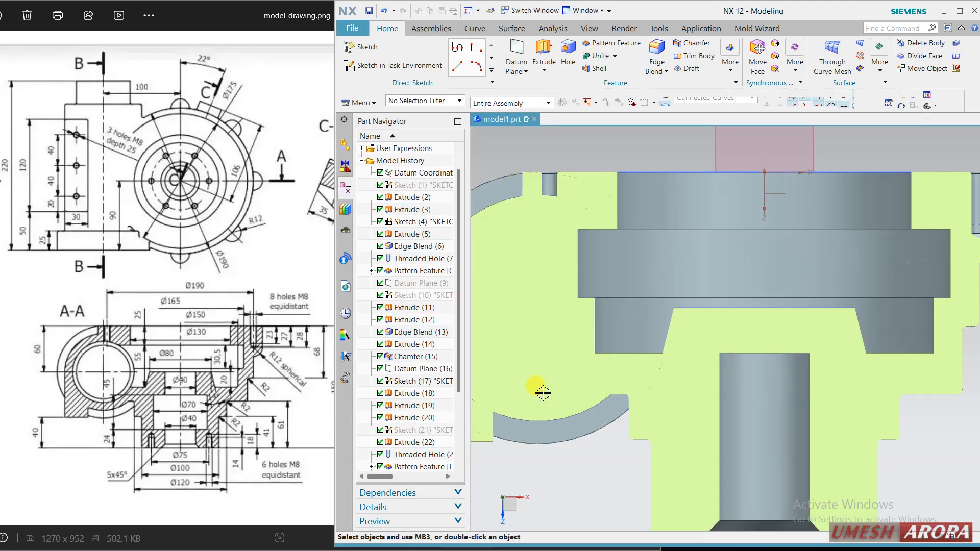
# Step: Extrude the central bore's upper edge 32 mm upward as a Subtract to cut through the new boss
pyautogui.moveTo(801, 423); pyautogui.dragTo(771, 363, button='middle')
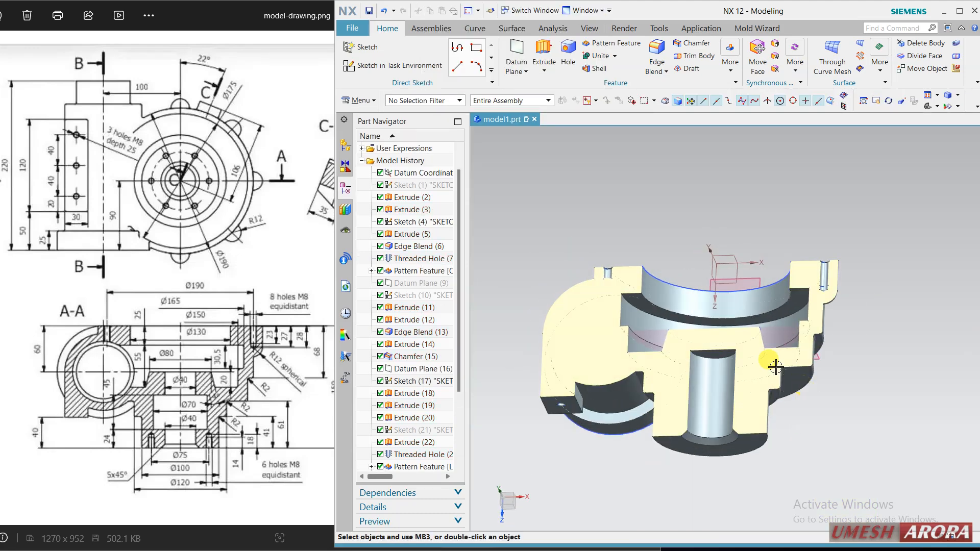
pyautogui.click(539, 46)
pyautogui.scroll(5, 700, 350)
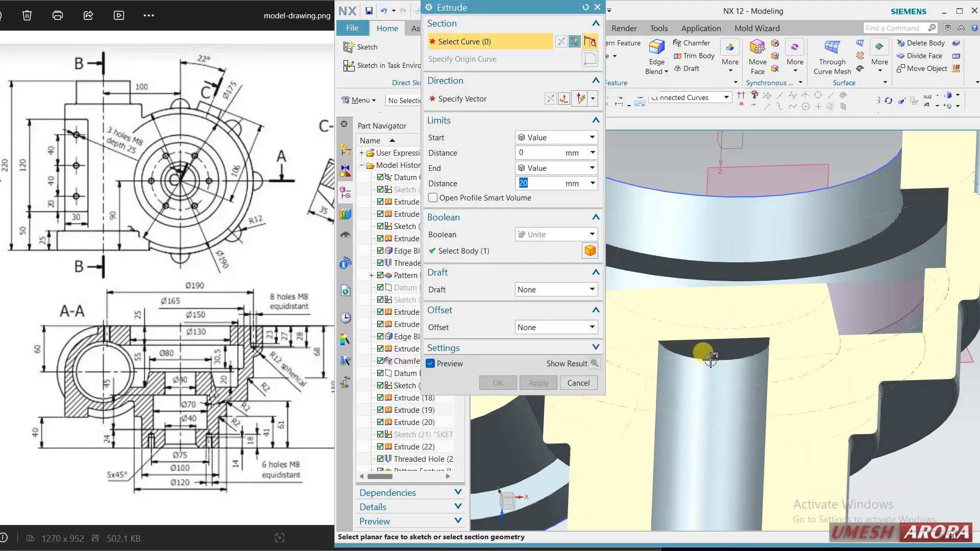
pyautogui.click(711, 361)
pyautogui.click(591, 235)
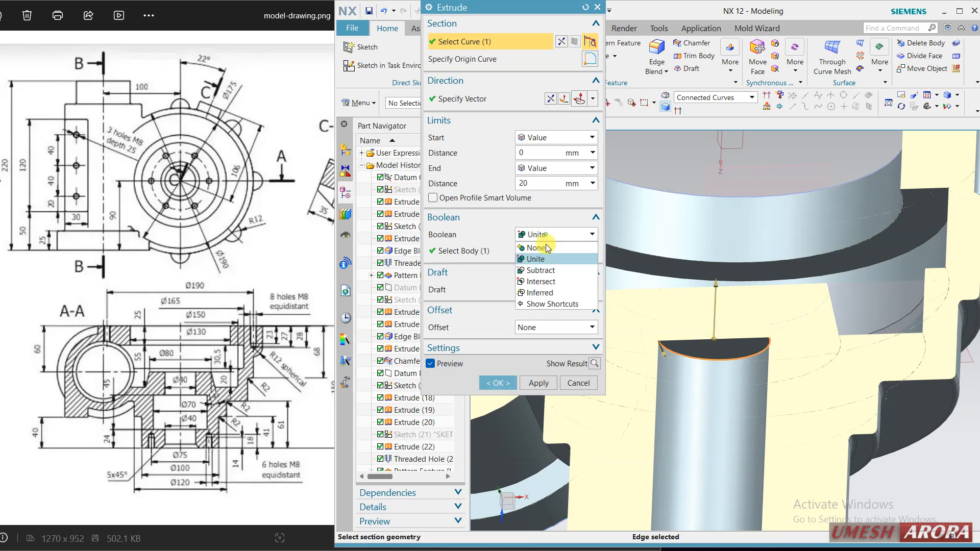
pyautogui.click(541, 270)
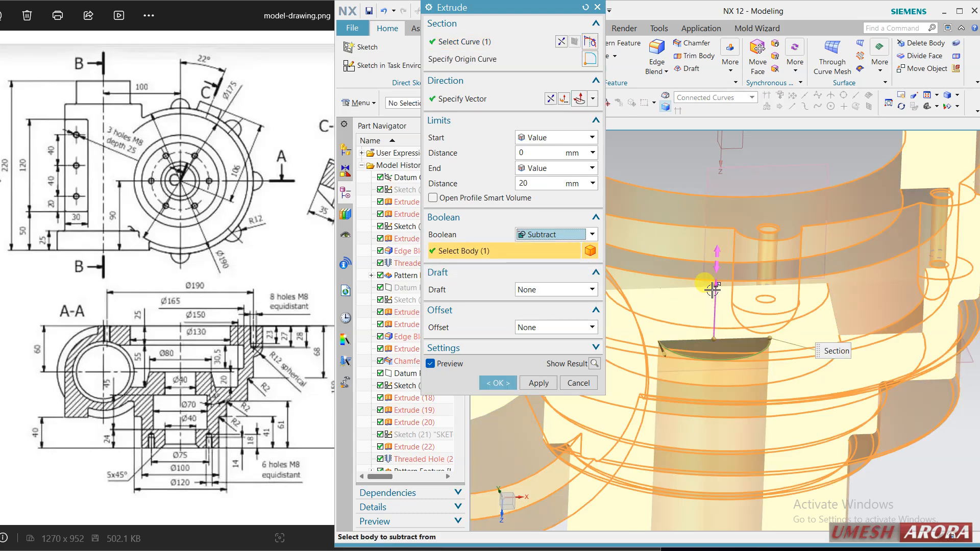
pyautogui.moveTo(716, 284); pyautogui.dragTo(714, 255)
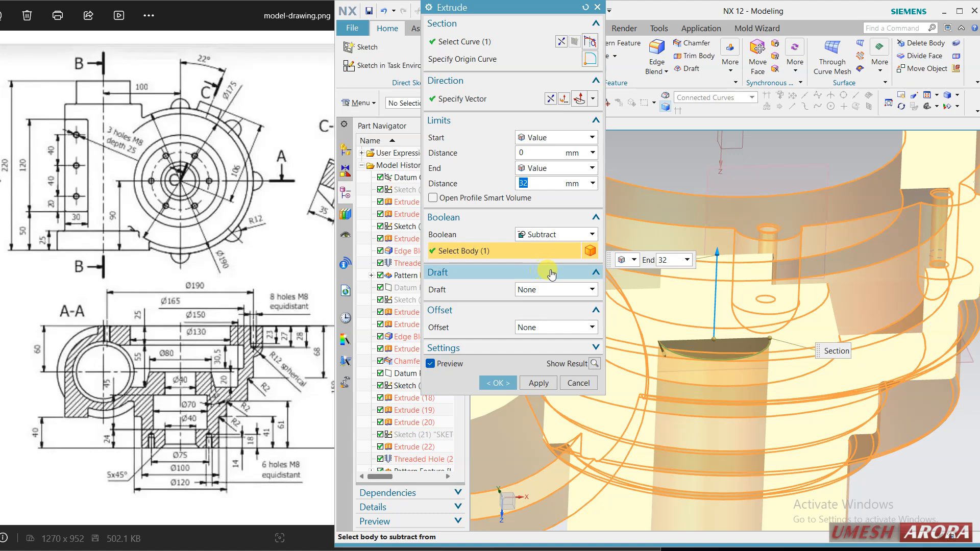
pyautogui.click(538, 383)
pyautogui.click(578, 383)
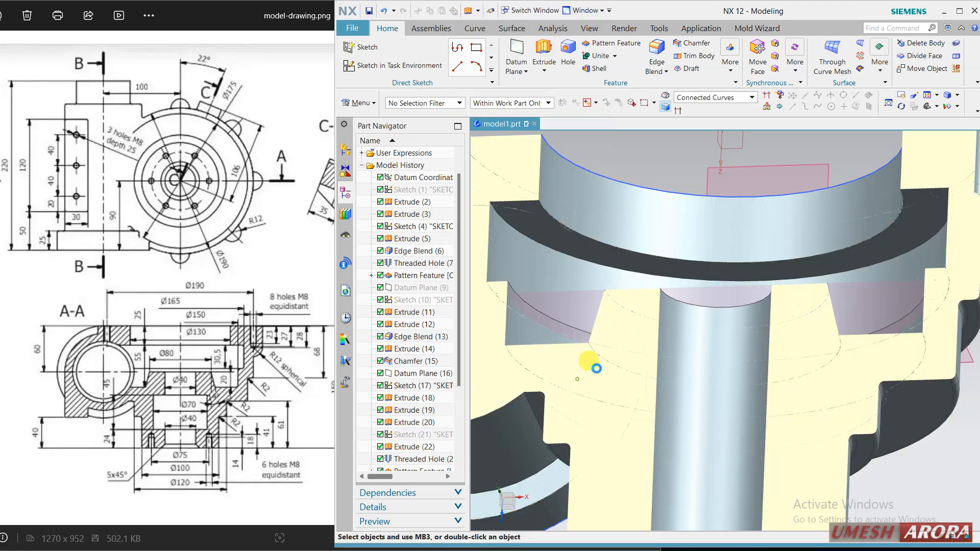
# Step: Suppress the latest Extrude cut through the boss in the model history
pyautogui.moveTo(591, 365)
pyautogui.mouseDown(button='middle')
pyautogui.moveTo(623, 320)
pyautogui.moveTo(639, 348)
pyautogui.mouseUp(button='middle')
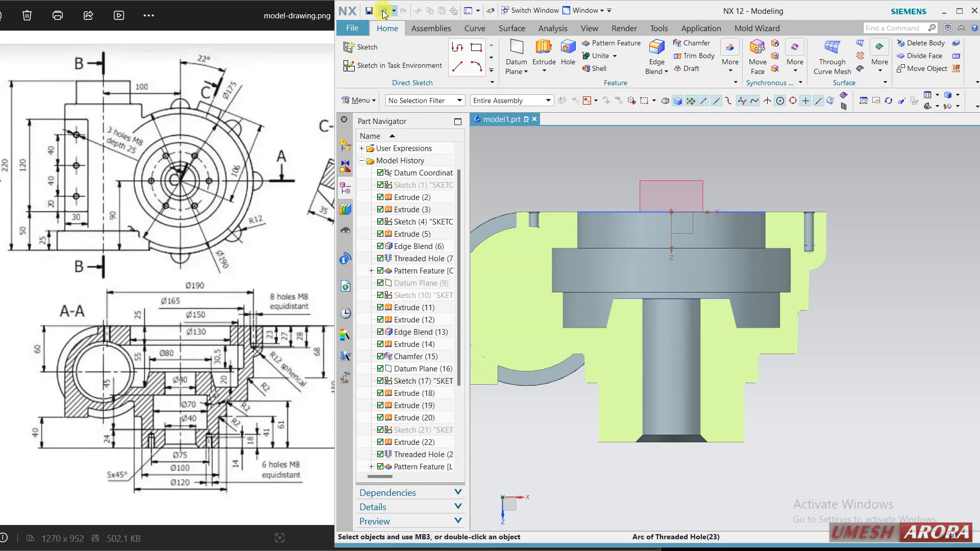
pyautogui.scroll(-3, 361, 368)
pyautogui.click(380, 454)
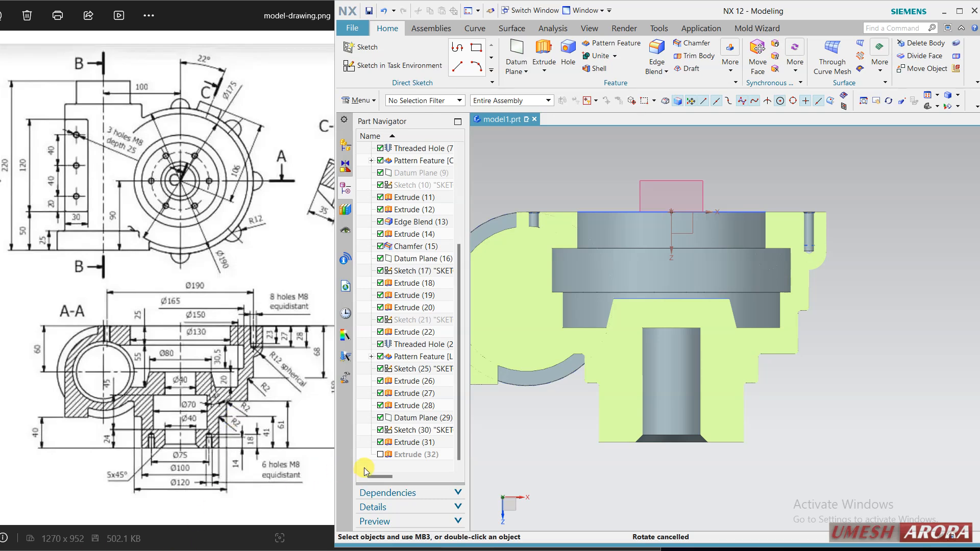
# Step: Unsuppress the latest Extrude cut through the boss in the model history
pyautogui.click(380, 455)
pyautogui.moveTo(543, 400); pyautogui.dragTo(558, 421, button='middle')
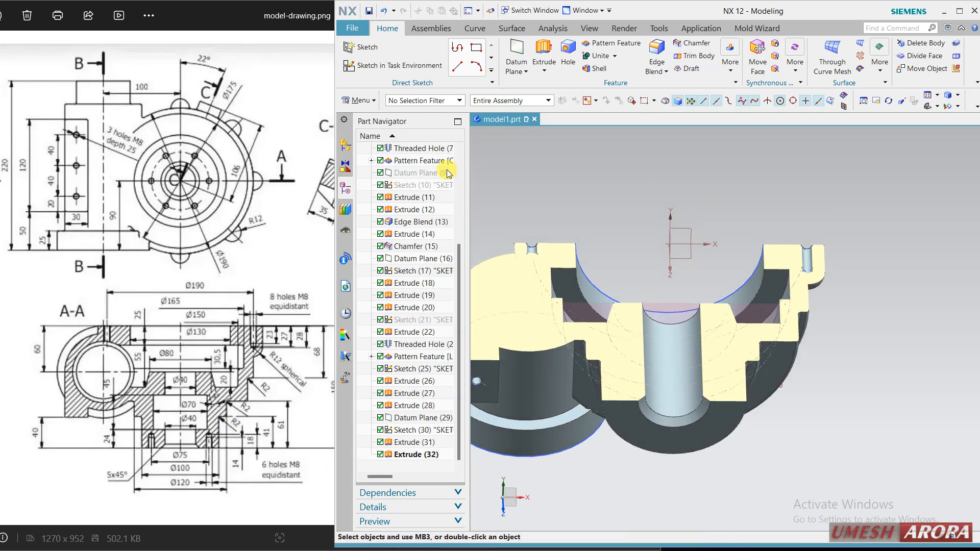
pyautogui.click(372, 68)
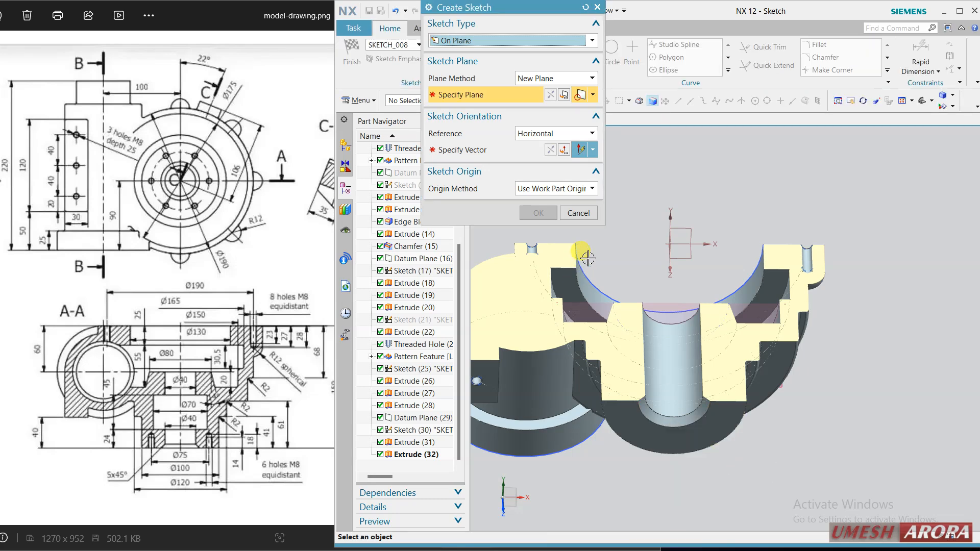
pyautogui.click(580, 213)
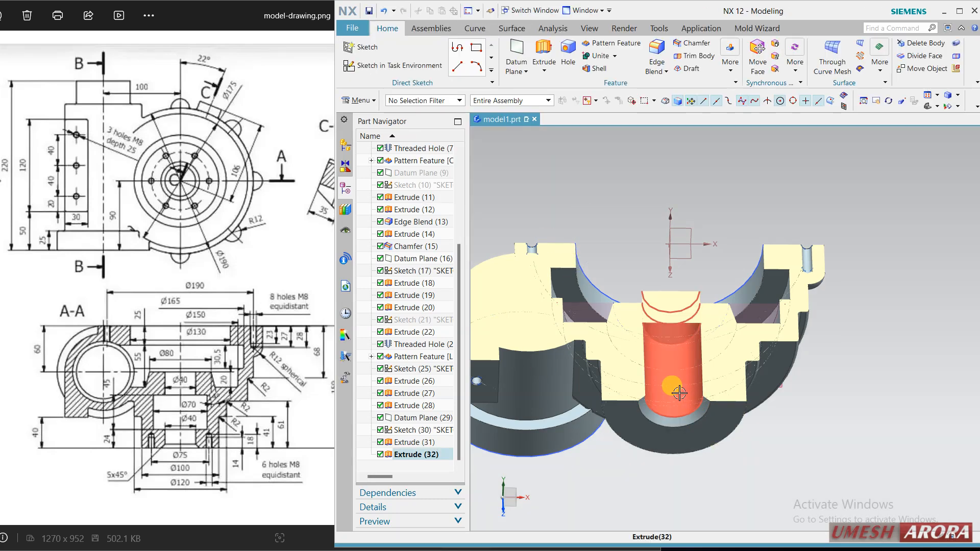
# Step: Show the hidden sketch with the two concentric circles at the outer end face of the boss
pyautogui.click(415, 319)
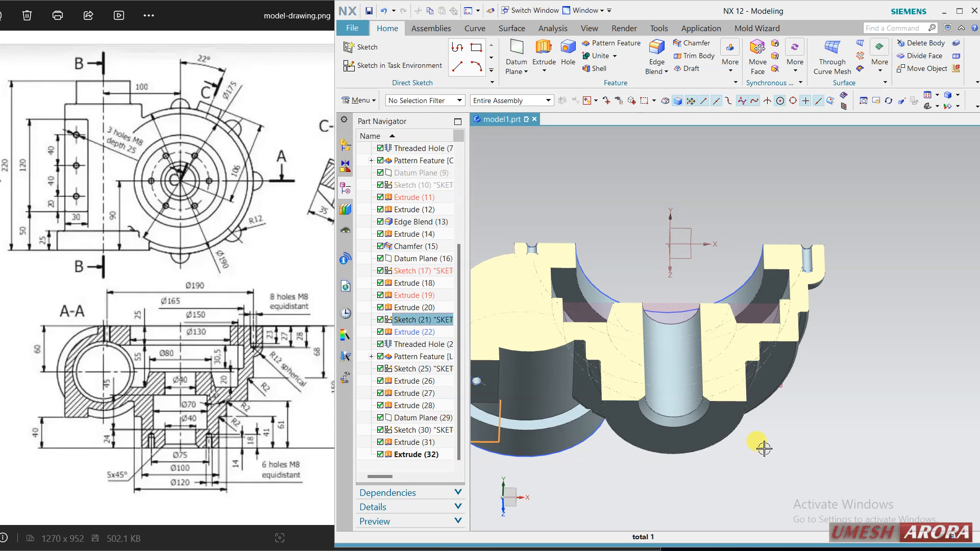
pyautogui.hotkey('ctrl', 'b')
pyautogui.hotkey('ctrl', 'shift', 'k')
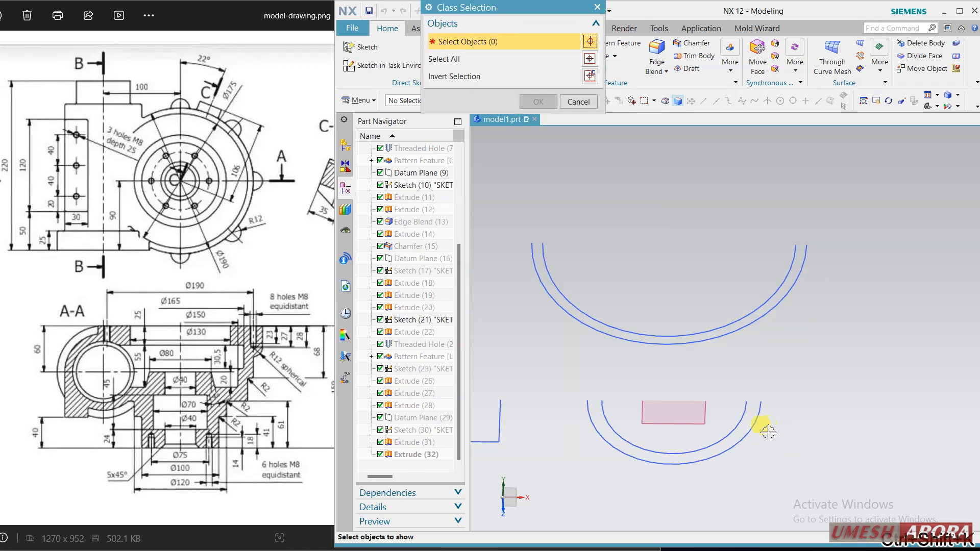
pyautogui.click(748, 436)
pyautogui.middleClick(804, 453)
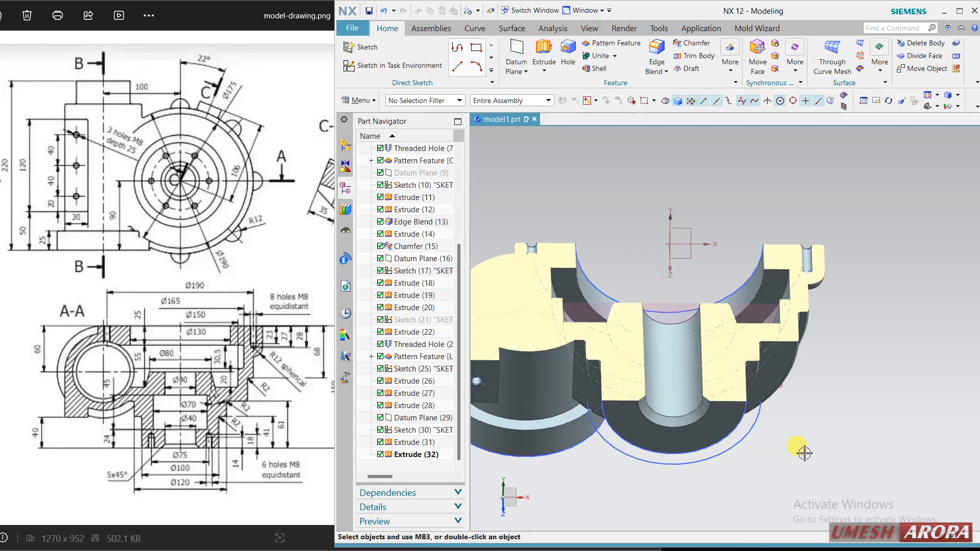
pyautogui.moveTo(805, 453)
pyautogui.mouseDown(button='middle')
pyautogui.moveTo(802, 444)
pyautogui.moveTo(791, 467)
pyautogui.moveTo(793, 455)
pyautogui.mouseUp(button='middle')
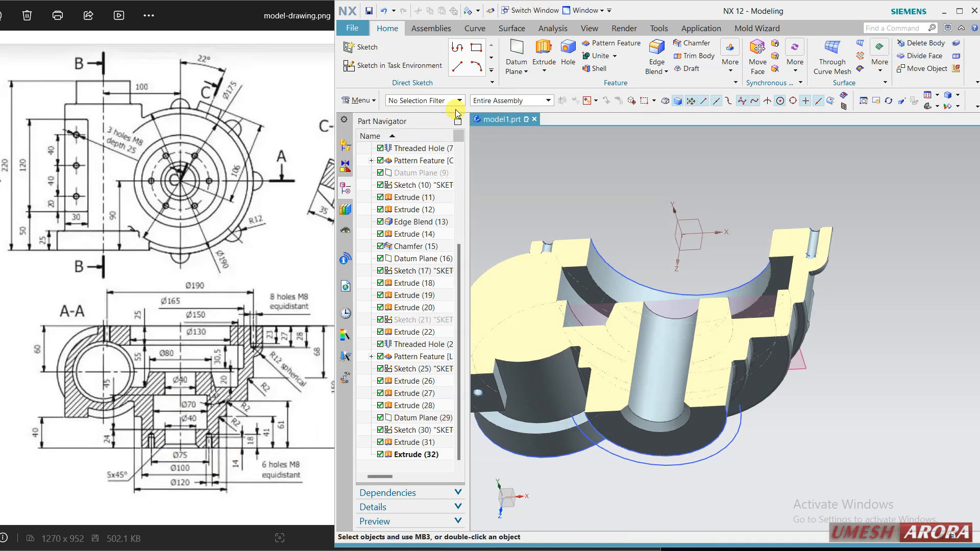
# Step: Set up a Subtract Extrude of the inner sketch circle on the boss end face with a single-sided offset of -15 mm
pyautogui.click(546, 48)
pyautogui.click(638, 452)
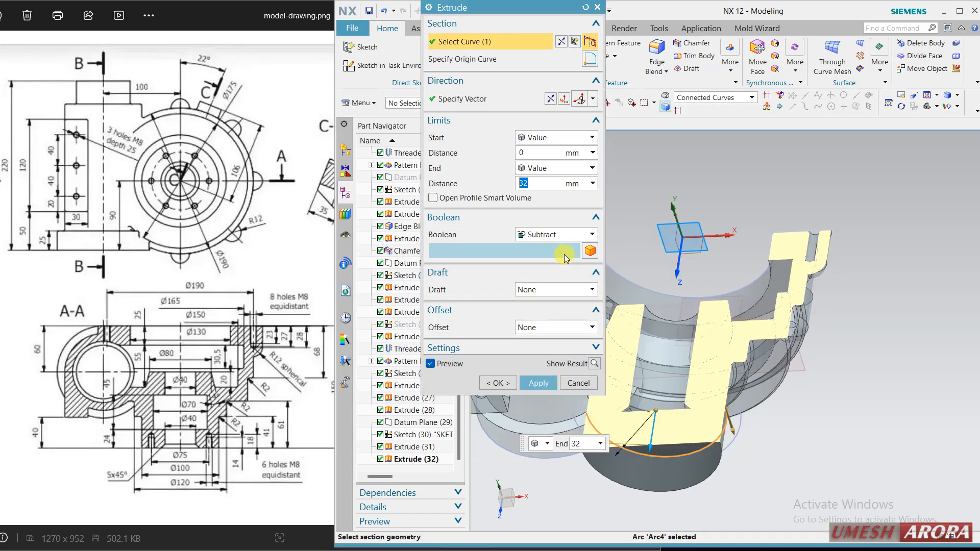
pyautogui.click(547, 327)
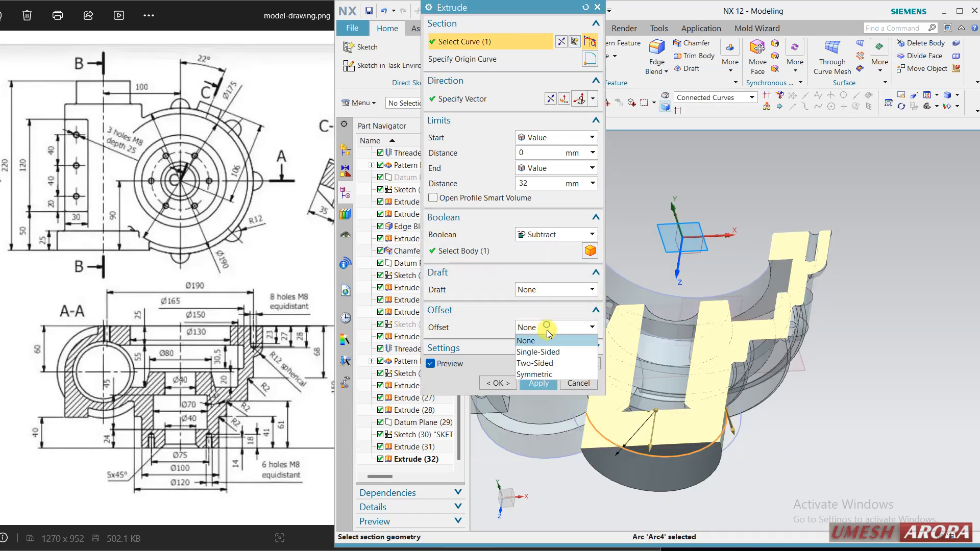
pyautogui.click(539, 351)
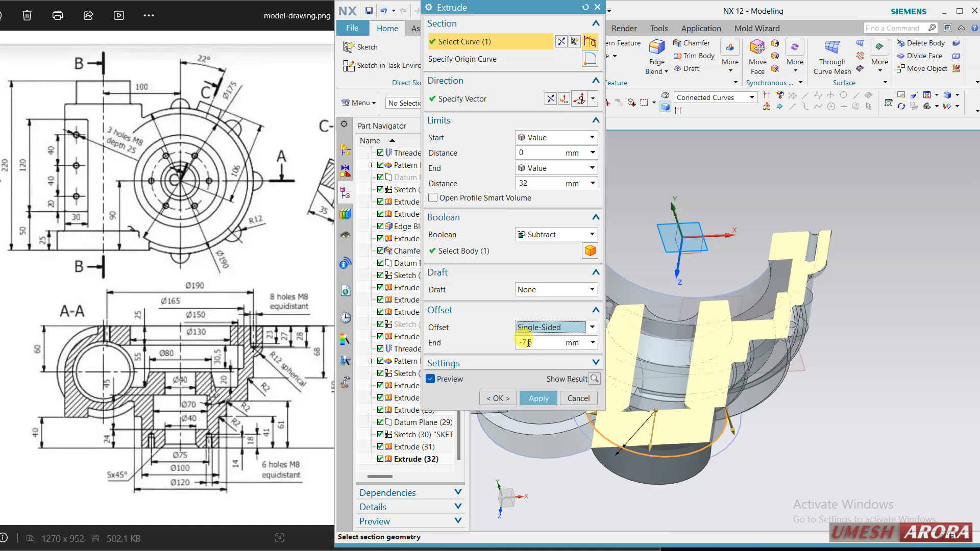
pyautogui.doubleClick(529, 342)
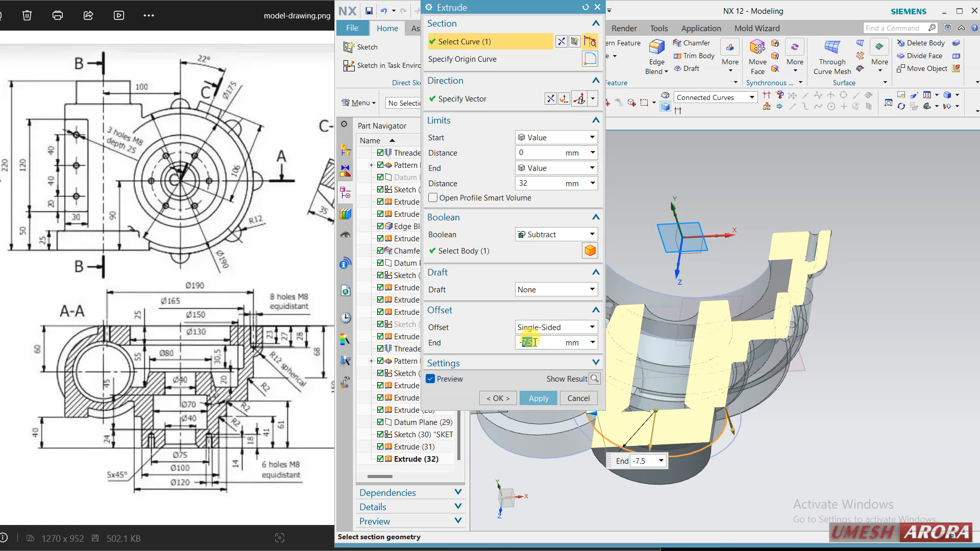
pyautogui.write('-15')
pyautogui.doubleClick(534, 342)
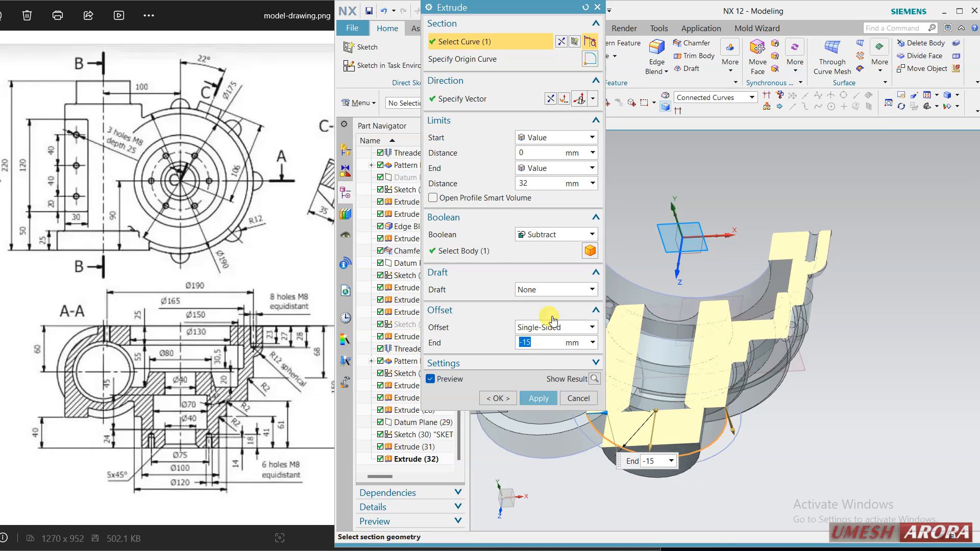
# Step: Reverse the Extrude direction into the boss, set its limits from 24 mm to 24+45 mm, and complete the cut
pyautogui.click(550, 99)
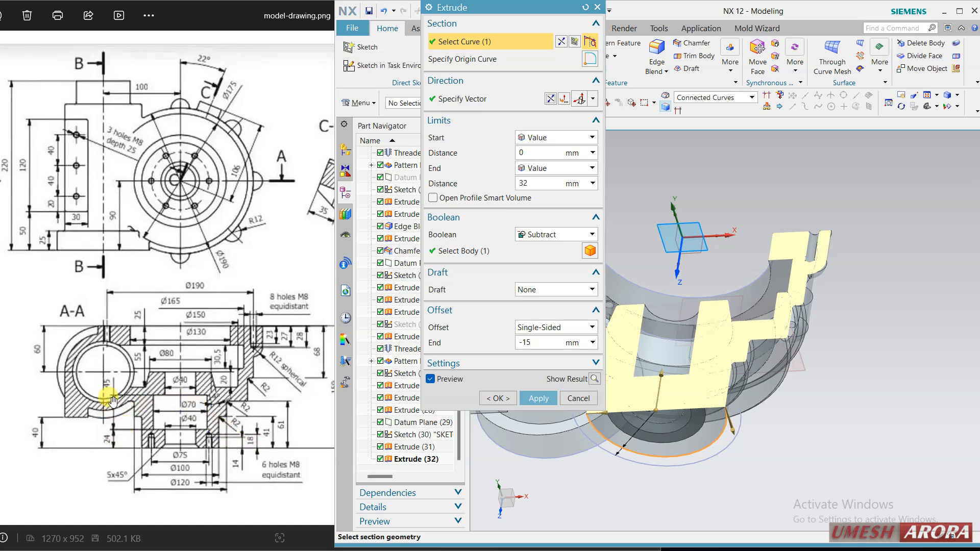
pyautogui.click(547, 185)
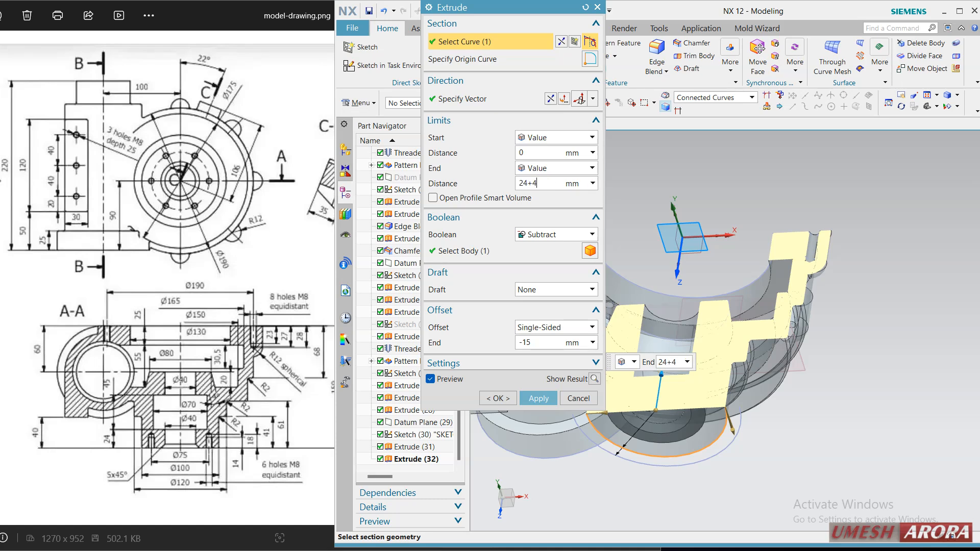
pyautogui.press('Return')
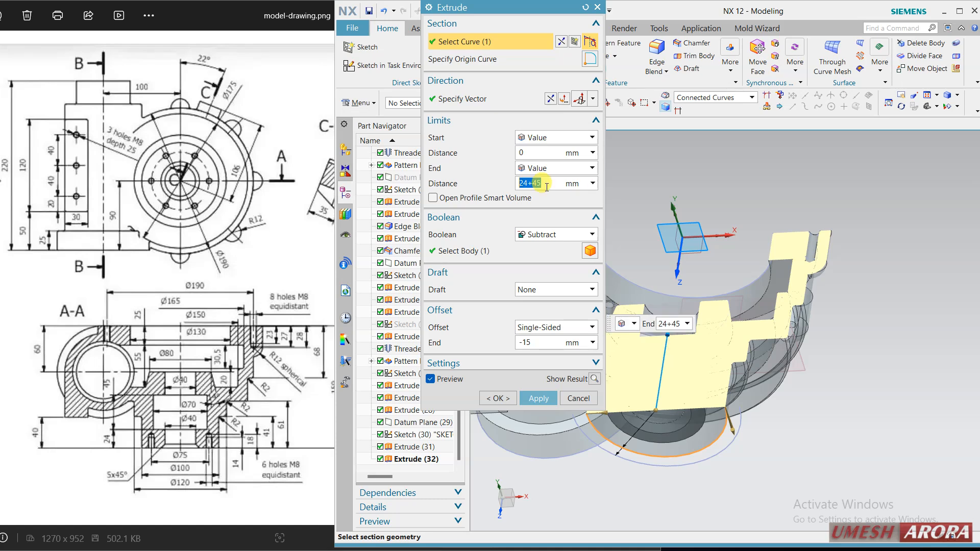
pyautogui.click(552, 155)
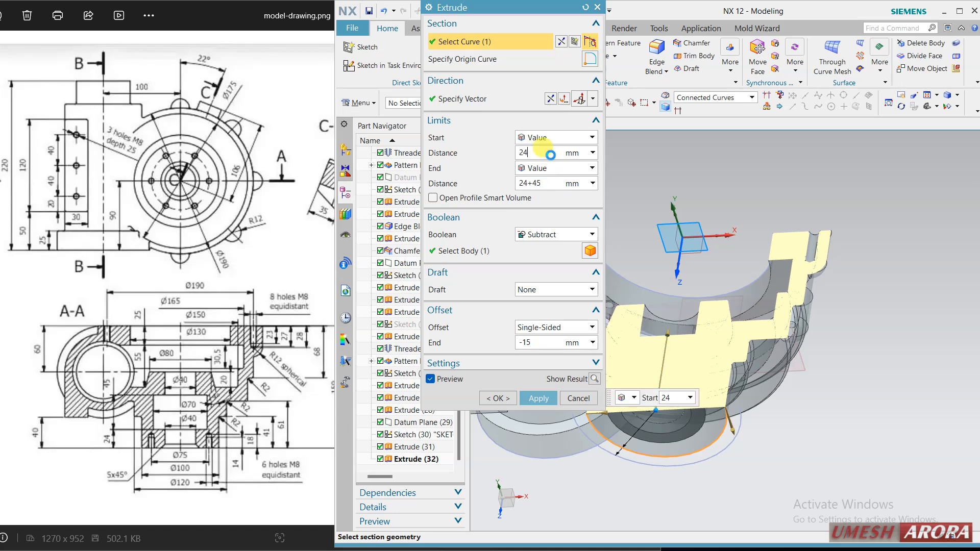
pyautogui.doubleClick(550, 154)
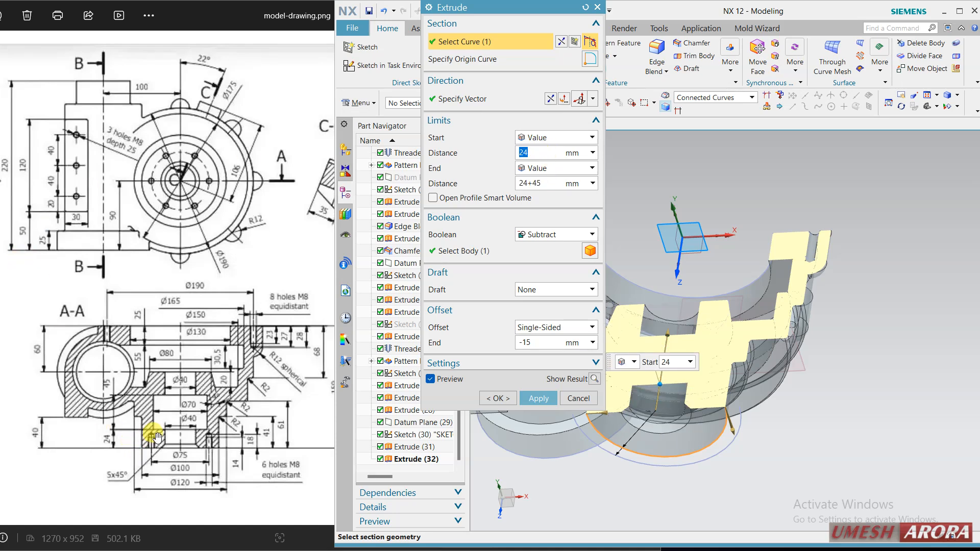
pyautogui.click(539, 398)
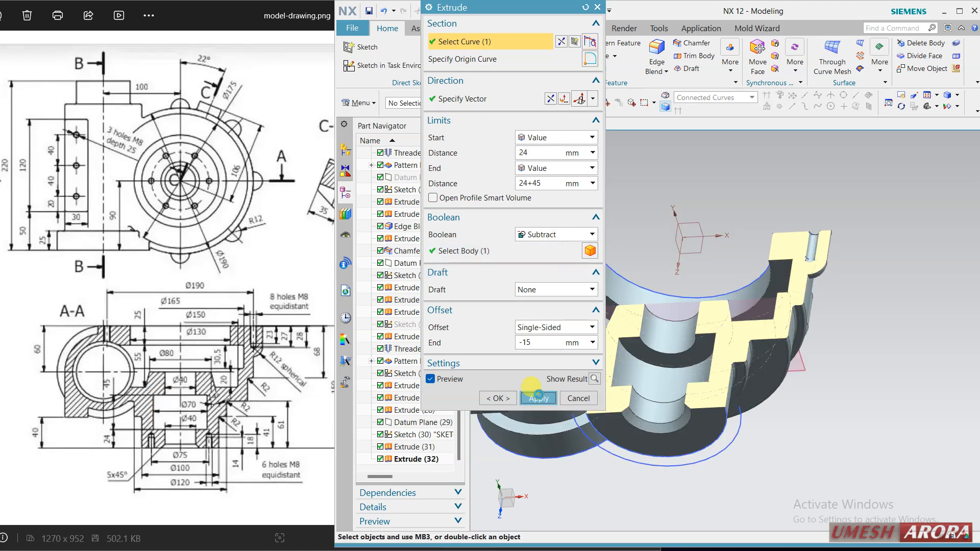
pyautogui.click(589, 398)
# Step: Turn off the clipped section view of the housing and hide the boss circle sketch
pyautogui.moveTo(756, 403); pyautogui.dragTo(888, 453, button='middle')
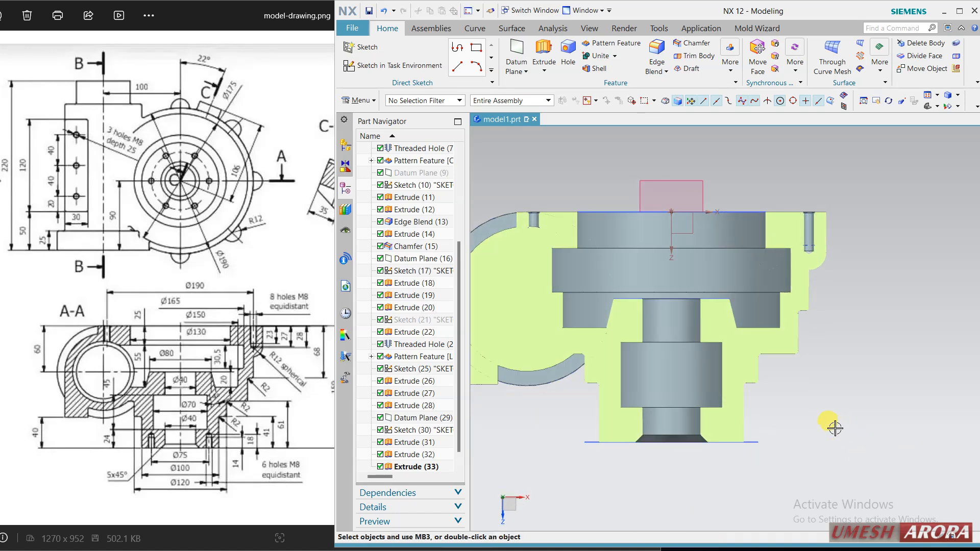
pyautogui.moveTo(839, 404); pyautogui.dragTo(673, 296, button='middle')
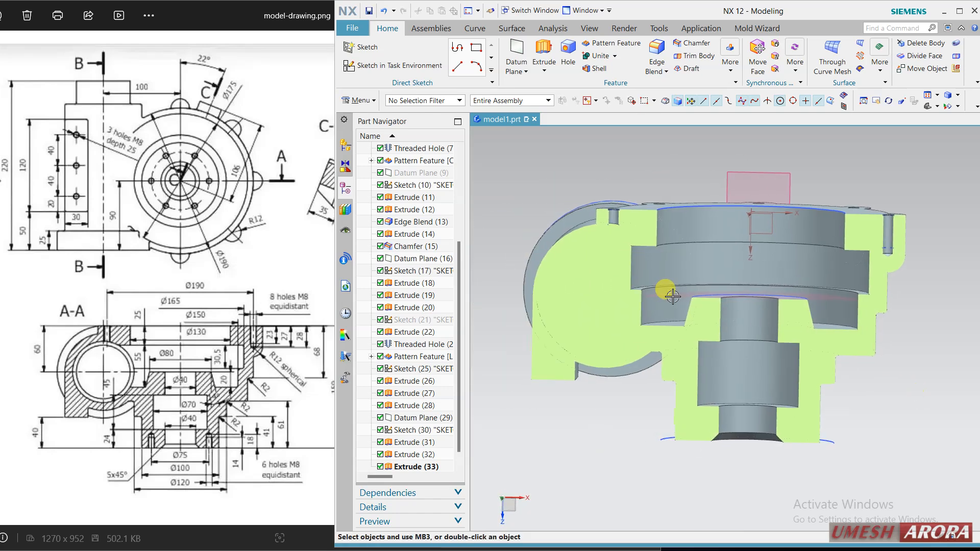
pyautogui.moveTo(623, 400); pyautogui.dragTo(631, 278, button='middle')
pyautogui.click(590, 28)
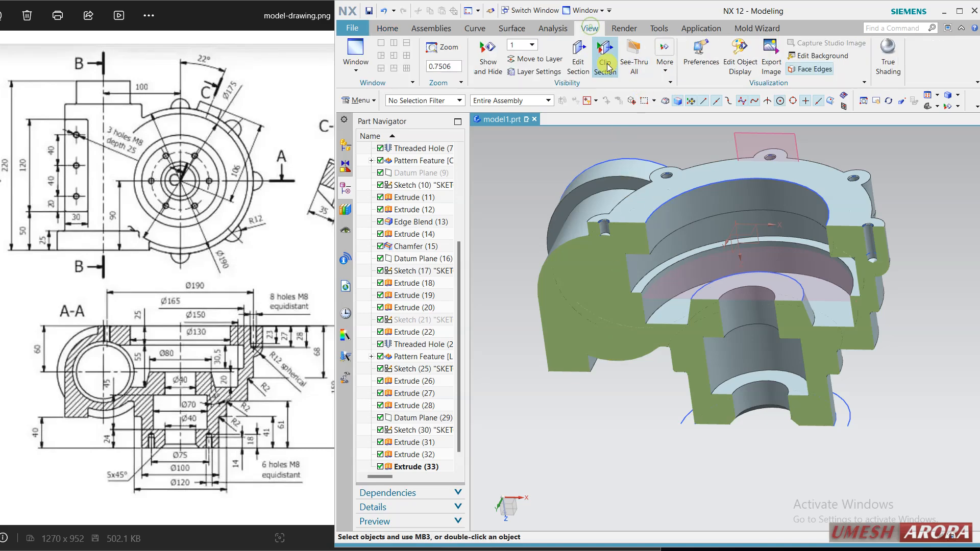
pyautogui.click(604, 61)
pyautogui.moveTo(595, 343)
pyautogui.mouseDown(button='middle')
pyautogui.moveTo(619, 370)
pyautogui.moveTo(628, 338)
pyautogui.moveTo(598, 323)
pyautogui.moveTo(609, 340)
pyautogui.moveTo(581, 339)
pyautogui.moveTo(590, 324)
pyautogui.moveTo(568, 375)
pyautogui.moveTo(571, 434)
pyautogui.moveTo(565, 383)
pyautogui.mouseUp(button='middle')
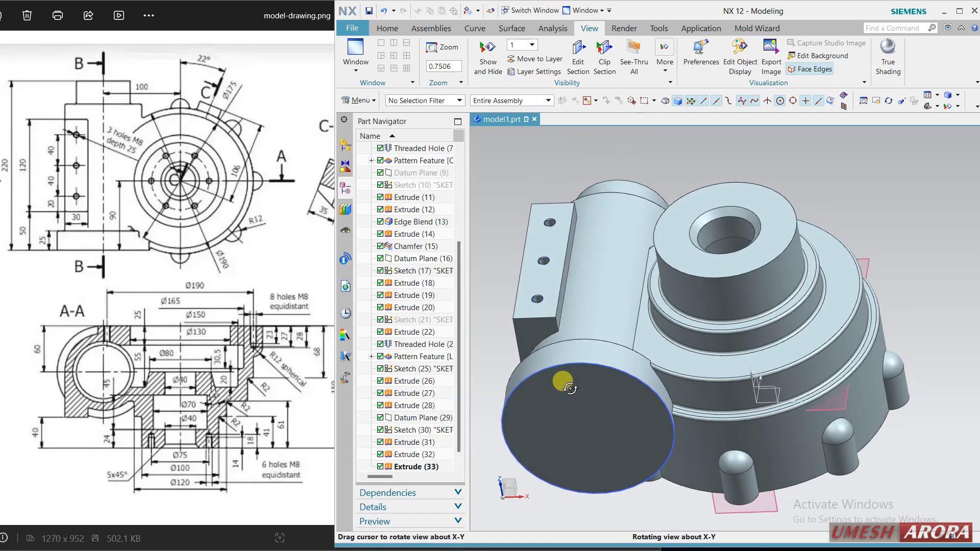
# Step: Move the reference drawing window so that section B-B shows beside the model
pyautogui.click(195, 132)
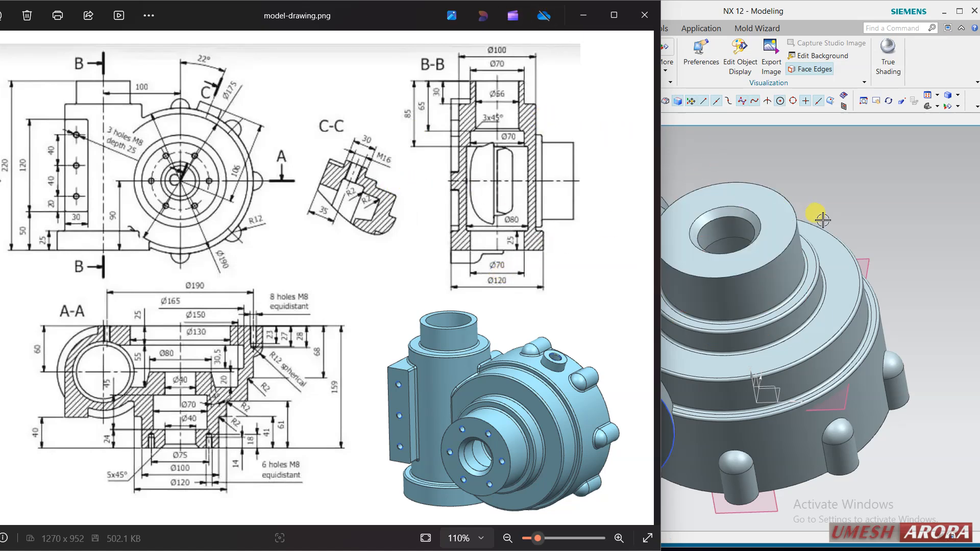
pyautogui.scroll(3, 752, 167)
pyautogui.moveTo(751, 167)
pyautogui.mouseDown(button='middle')
pyautogui.moveTo(817, 306)
pyautogui.moveTo(752, 242)
pyautogui.mouseUp(button='middle')
pyautogui.scroll(-2, 726, 243)
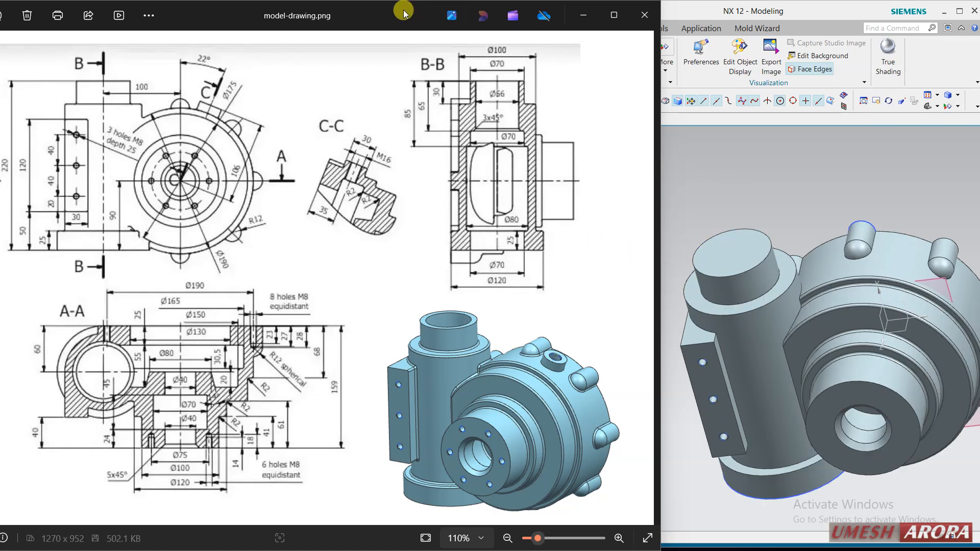
pyautogui.moveTo(403, 14); pyautogui.dragTo(152, 13)
pyautogui.click(562, 181)
# Step: Set up a Subtract Extrude of the tubular body's upper end edge, with an end distance of -265 mm through its full length
pyautogui.click(388, 30)
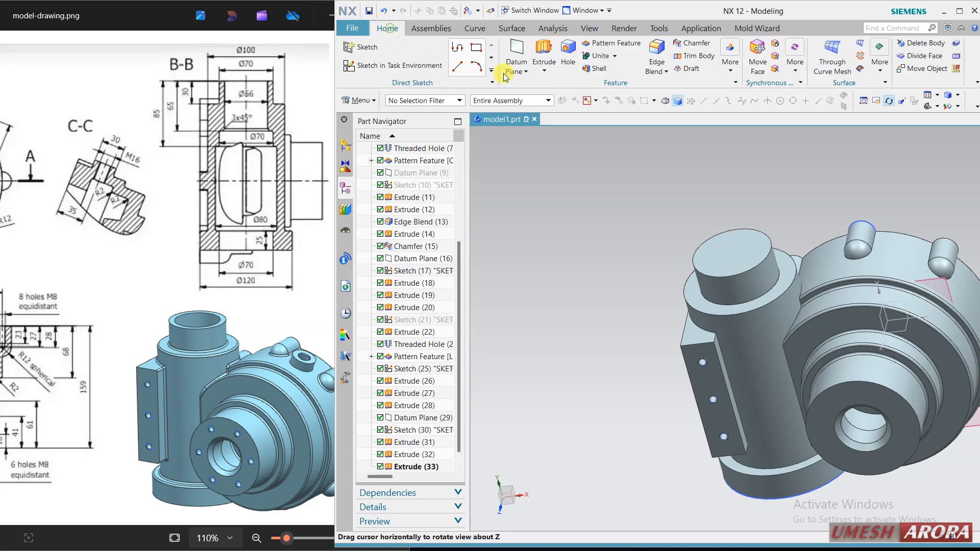
pyautogui.click(538, 46)
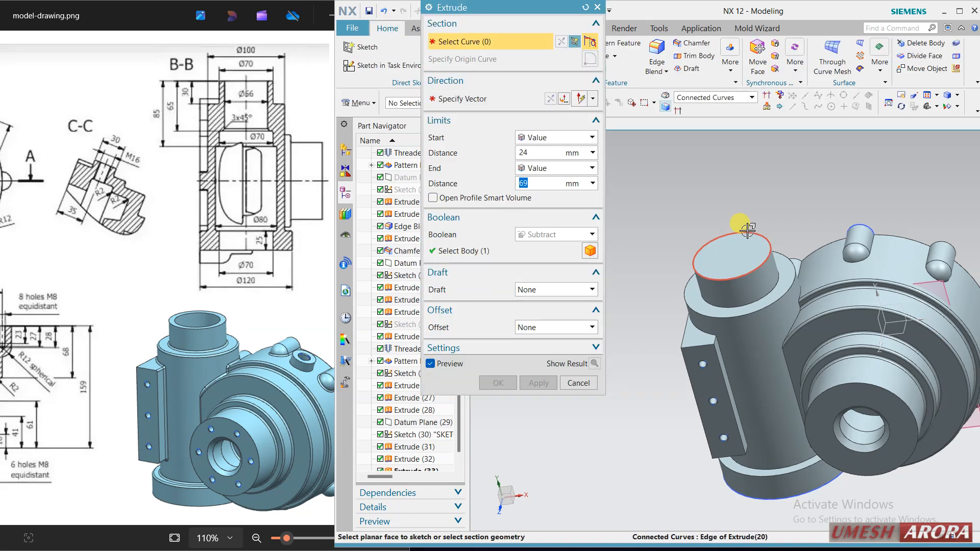
pyautogui.click(745, 229)
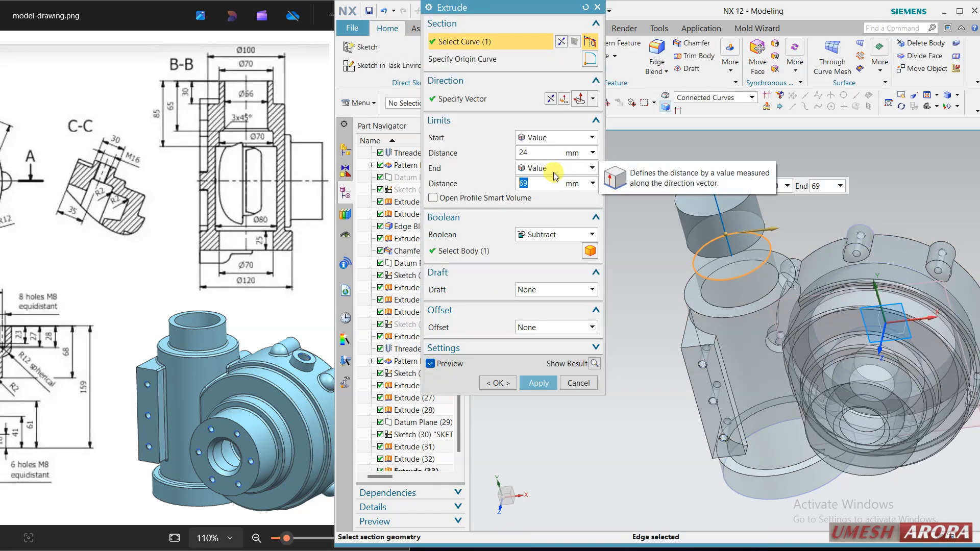
pyautogui.write('0')
pyautogui.press('Return')
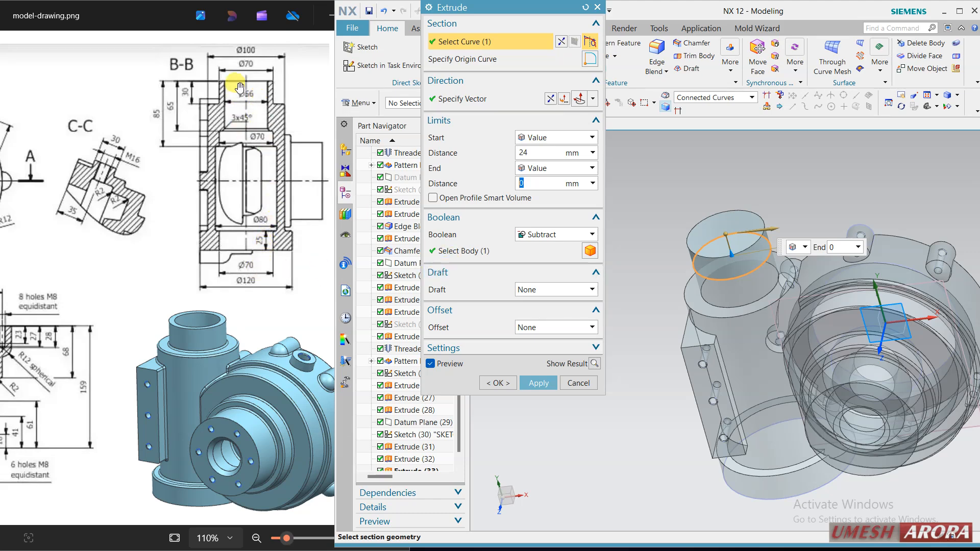
pyautogui.moveTo(727, 259); pyautogui.dragTo(801, 498)
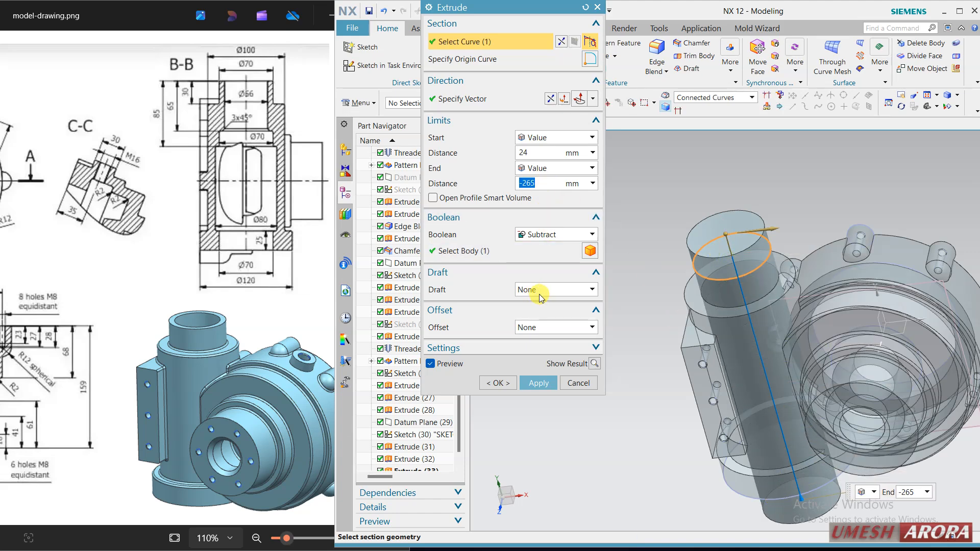
# Step: Give the tubular body's cut a single-sided offset of -7 mm and complete the Extrude
pyautogui.click(555, 330)
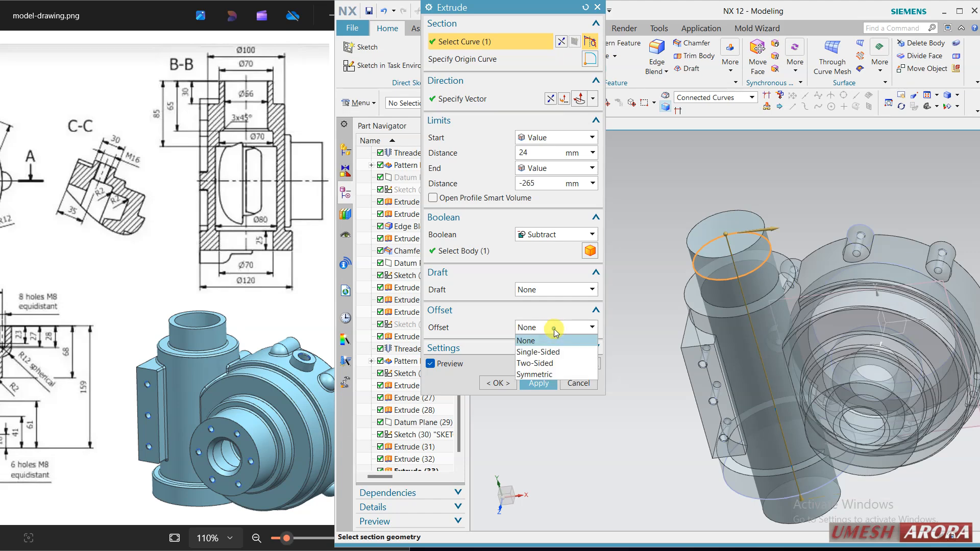
pyautogui.click(545, 352)
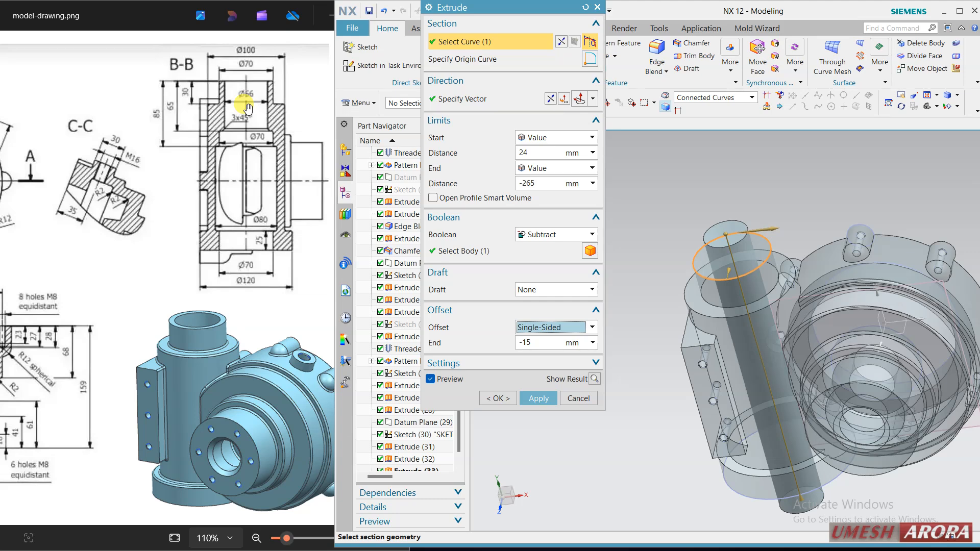
pyautogui.doubleClick(526, 343)
pyautogui.doubleClick(536, 345)
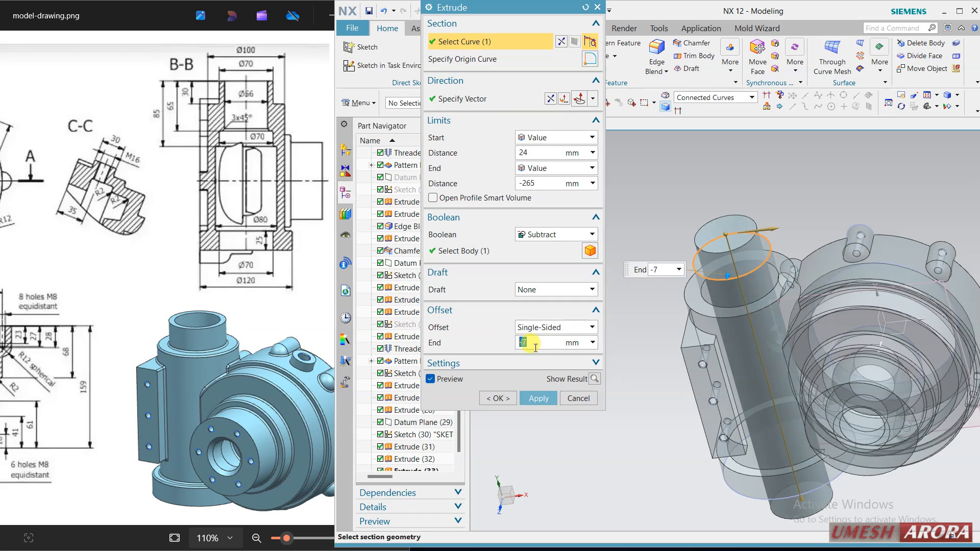
pyautogui.click(538, 398)
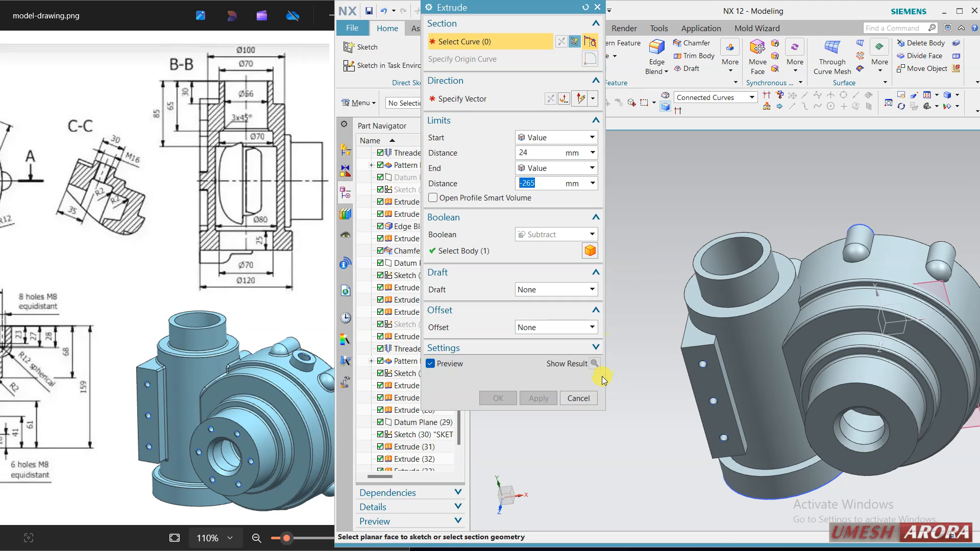
pyautogui.click(578, 398)
# Step: Edit the tubular body's last bore cut to run from 0 to 65 mm in the reversed direction, into the body
pyautogui.scroll(-2, 427, 396)
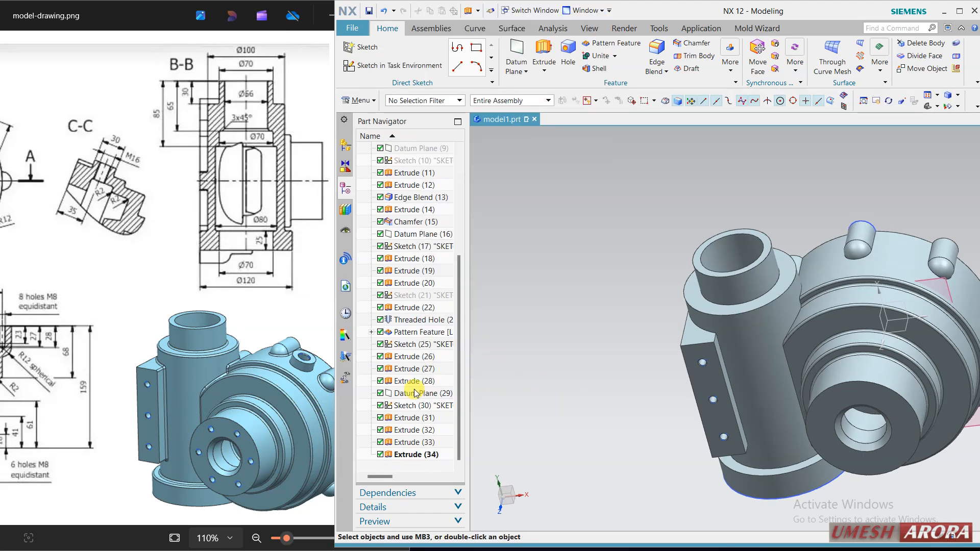
pyautogui.doubleClick(427, 459)
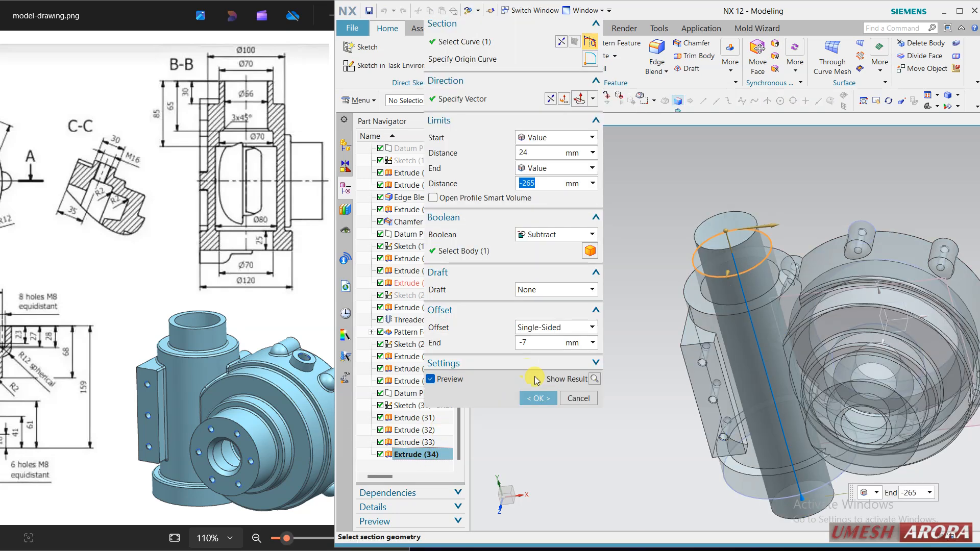
pyautogui.write('0')
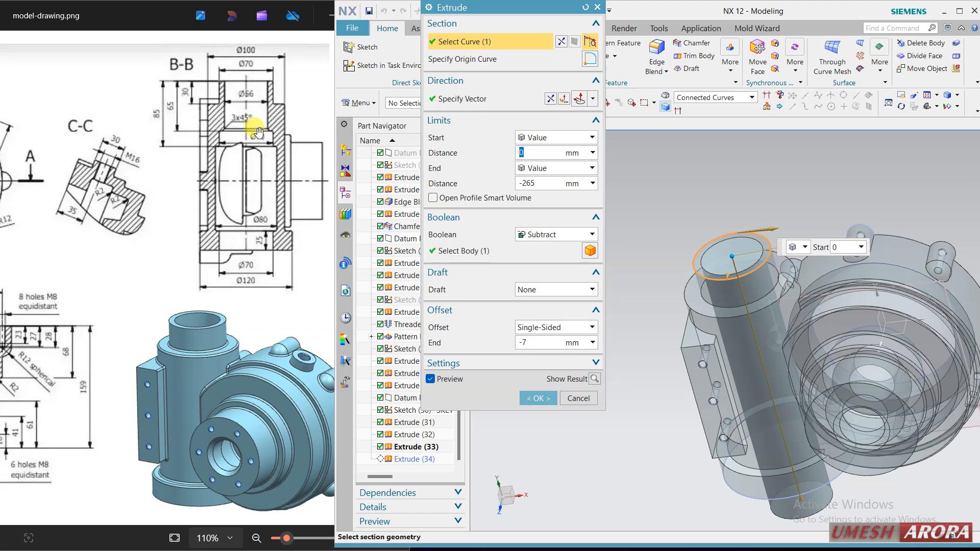
pyautogui.moveTo(526, 184); pyautogui.dragTo(514, 190)
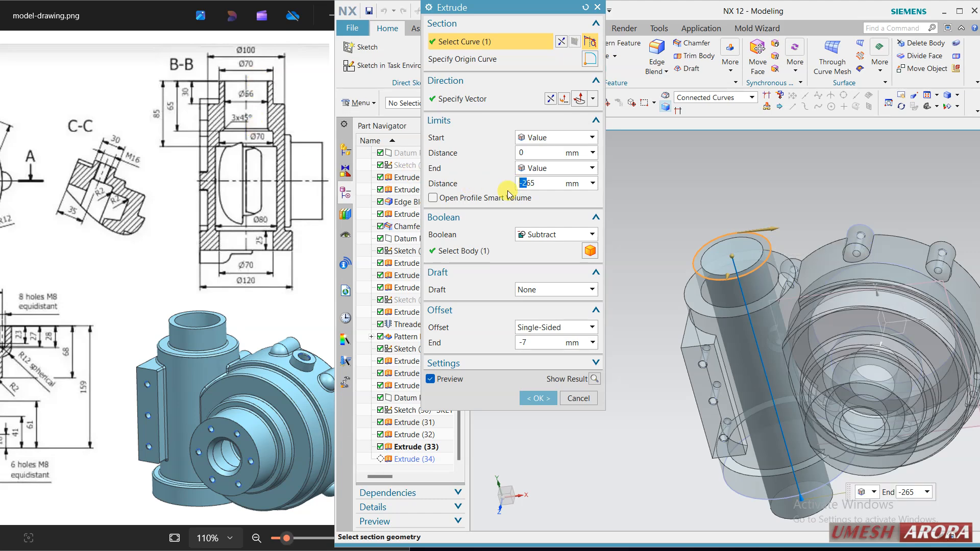
pyautogui.press('Return')
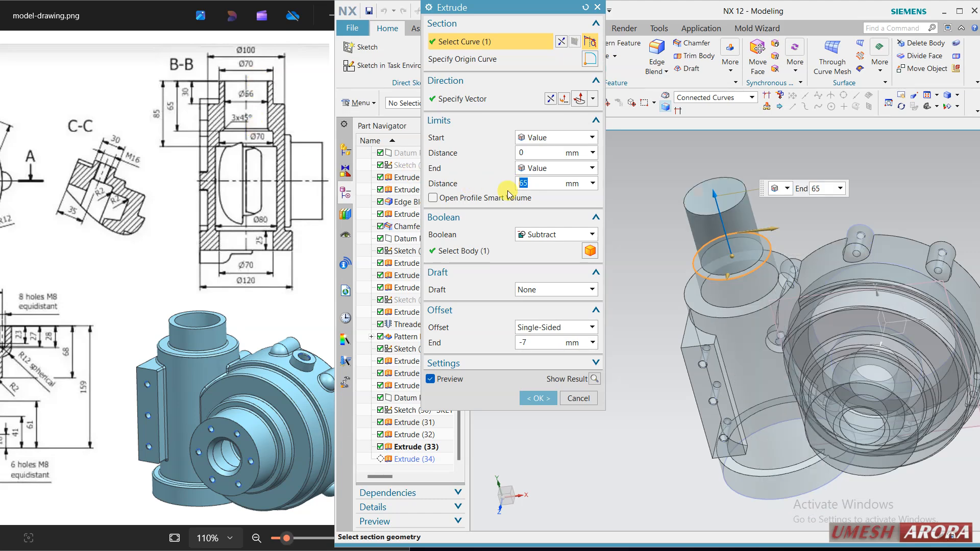
pyautogui.click(552, 101)
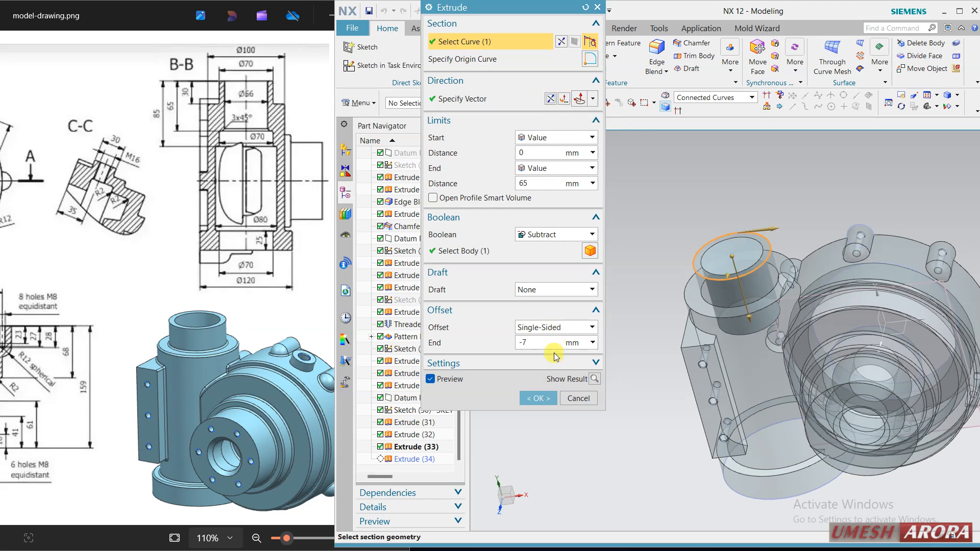
pyautogui.click(538, 397)
# Step: Set up a Subtract Extrude of the upper bore's inner end edge, from 0 to 20 mm, reversed to continue deeper into the tubular body
pyautogui.moveTo(650, 301); pyautogui.dragTo(649, 327, button='middle')
pyautogui.click(544, 51)
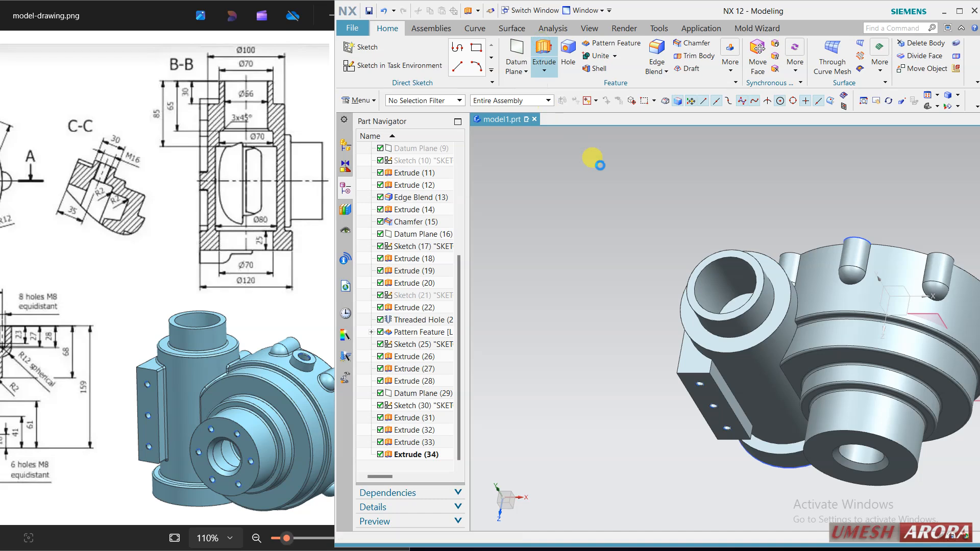
pyautogui.click(719, 280)
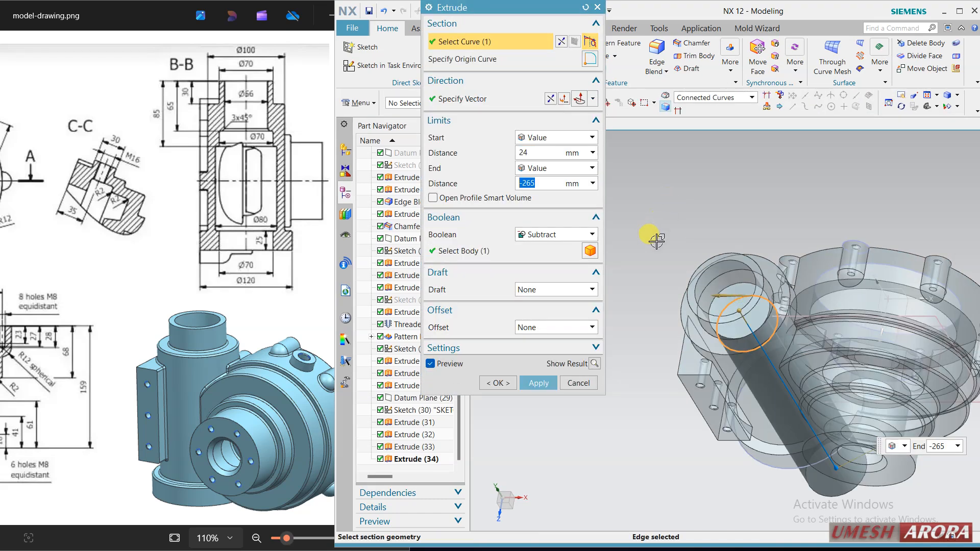
pyautogui.moveTo(652, 236)
pyautogui.mouseDown(button='middle')
pyautogui.moveTo(674, 190)
pyautogui.moveTo(680, 199)
pyautogui.mouseUp(button='middle')
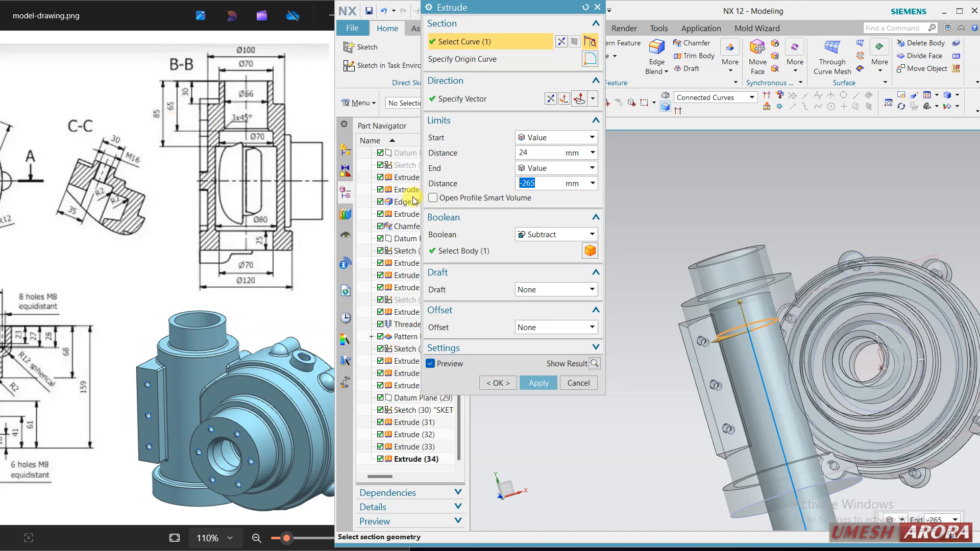
pyautogui.click(542, 152)
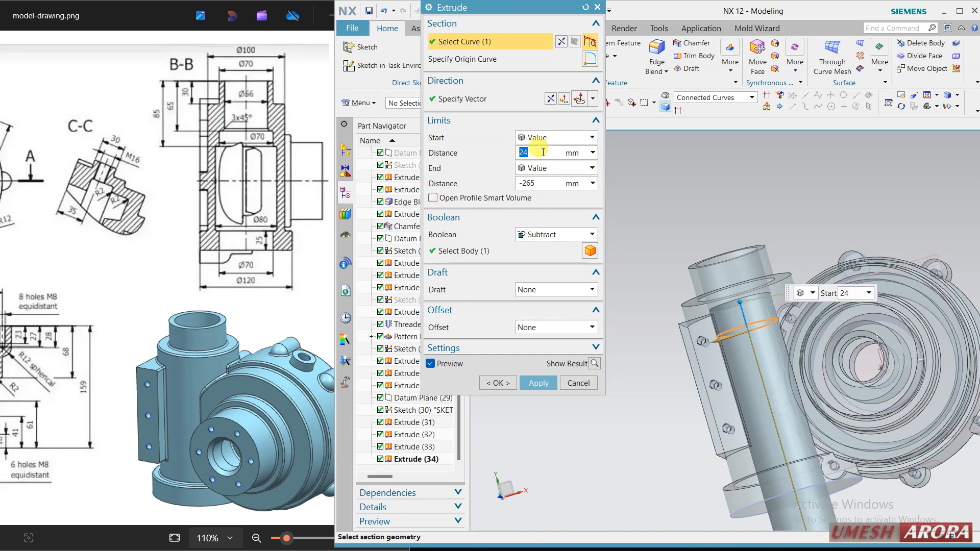
pyautogui.write('0')
pyautogui.press('Return')
pyautogui.click(546, 188)
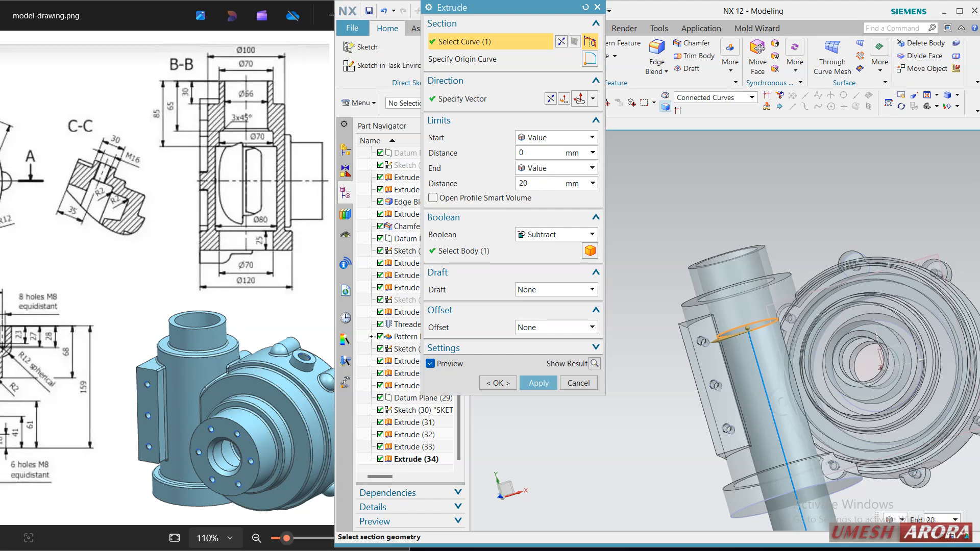
pyautogui.click(552, 100)
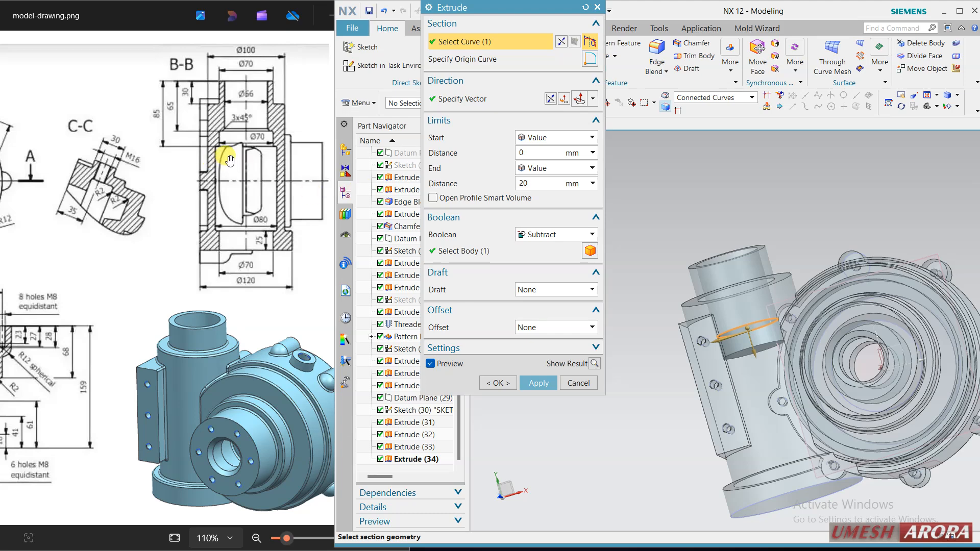
# Step: Give the bore's continuation cut a single-sided offset of 7 mm and apply the Extrude
pyautogui.click(532, 327)
pyautogui.click(535, 352)
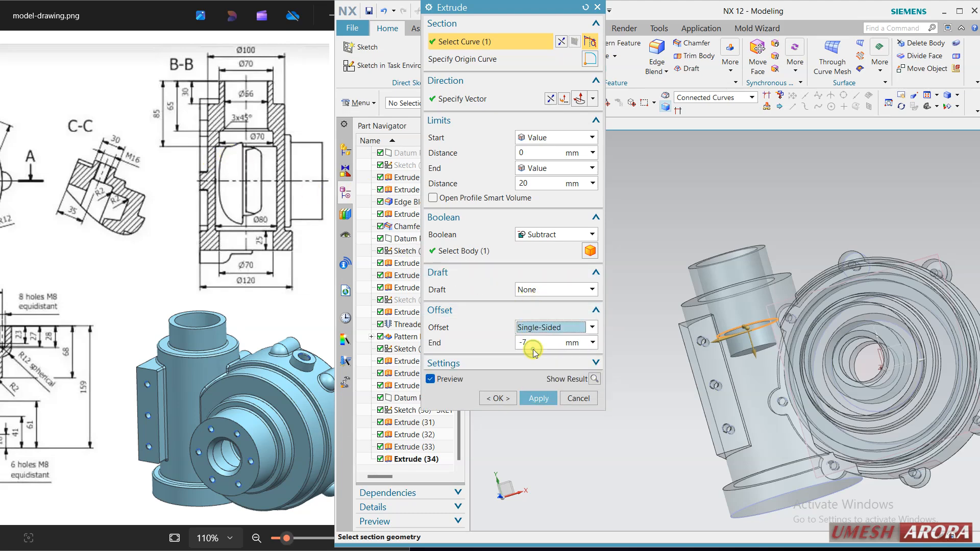
pyautogui.click(524, 343)
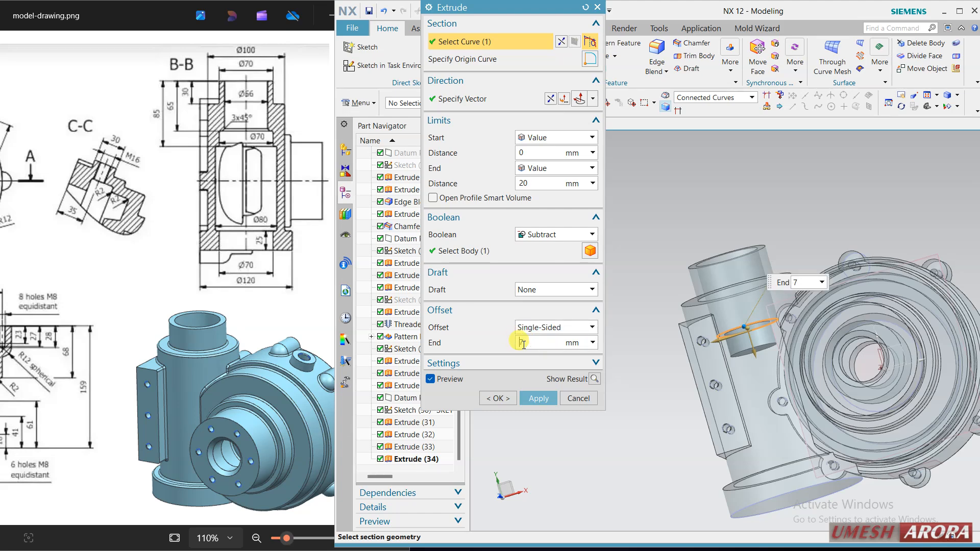
pyautogui.press('Return')
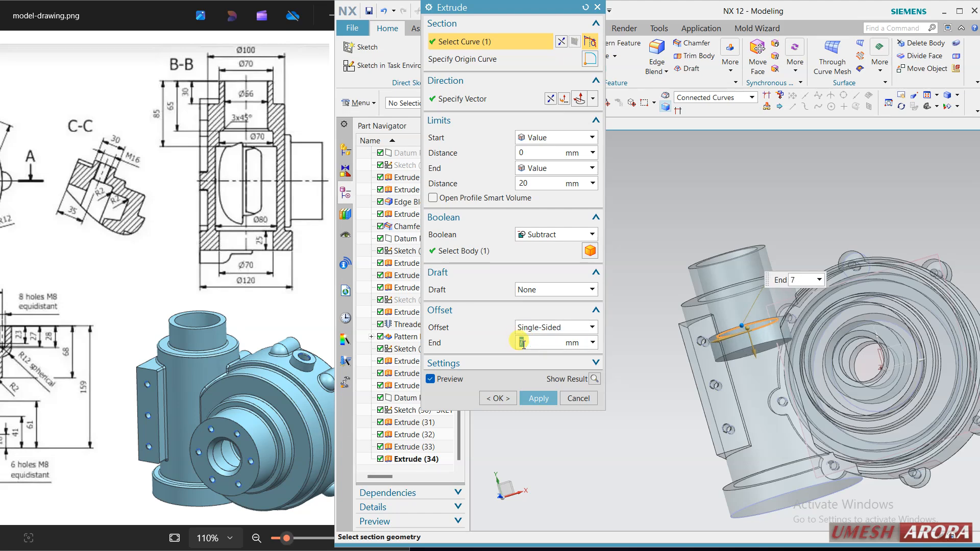
pyautogui.click(540, 399)
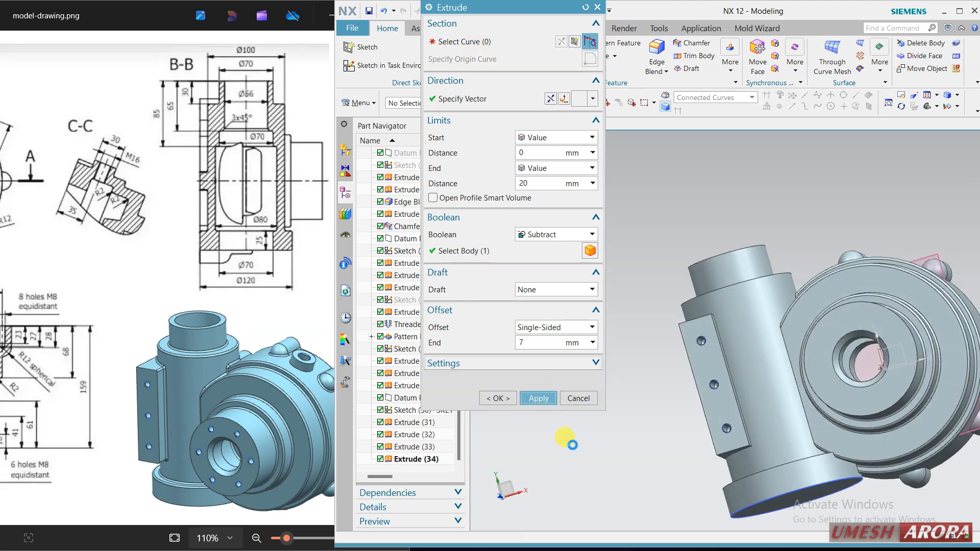
pyautogui.moveTo(658, 285); pyautogui.dragTo(664, 309, button='middle')
pyautogui.click(738, 305)
pyautogui.moveTo(744, 313); pyautogui.dragTo(646, 381, button='middle')
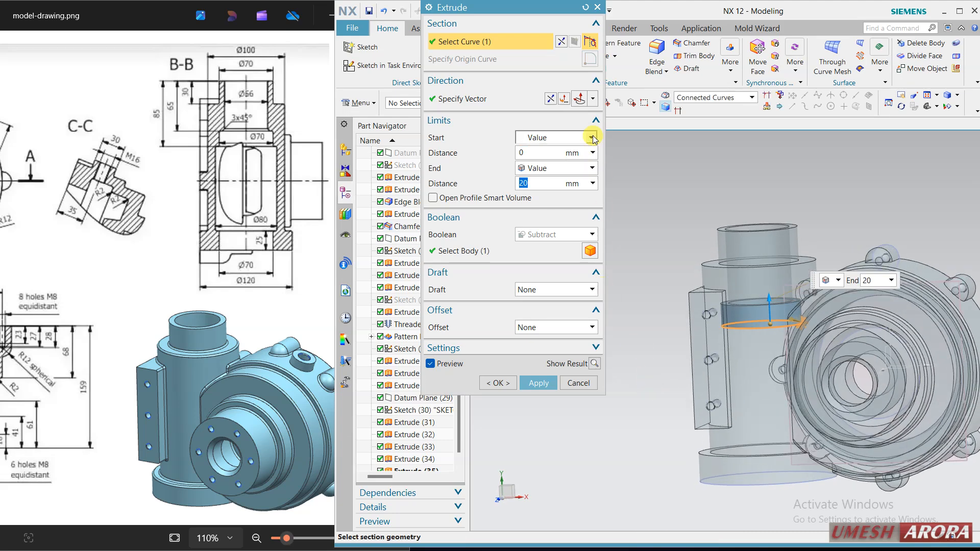
pyautogui.click(550, 99)
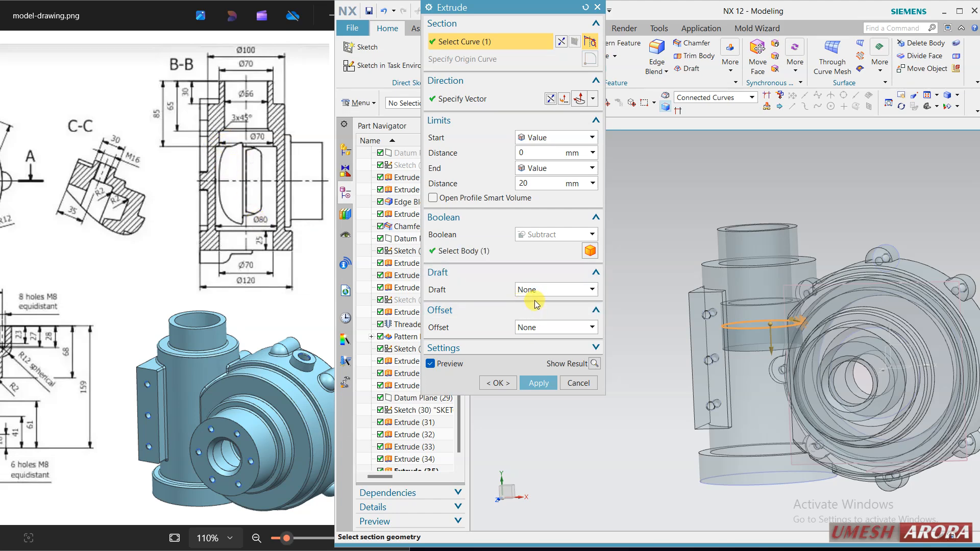
pyautogui.click(540, 330)
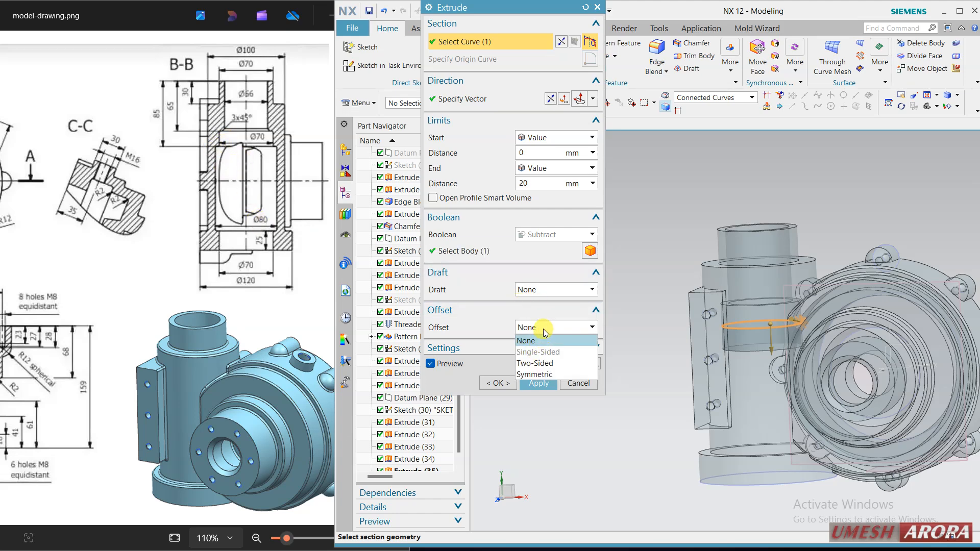
pyautogui.click(544, 330)
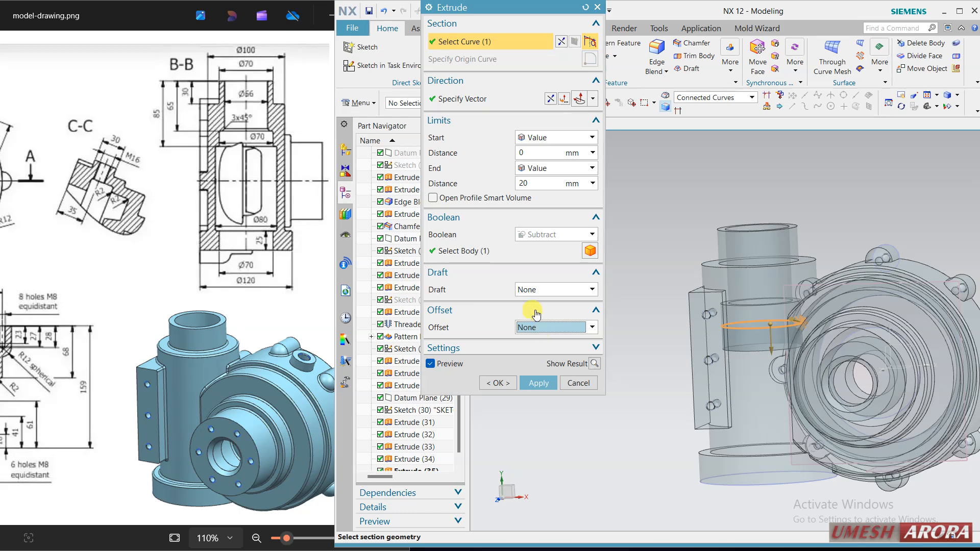
pyautogui.click(484, 252)
pyautogui.click(547, 331)
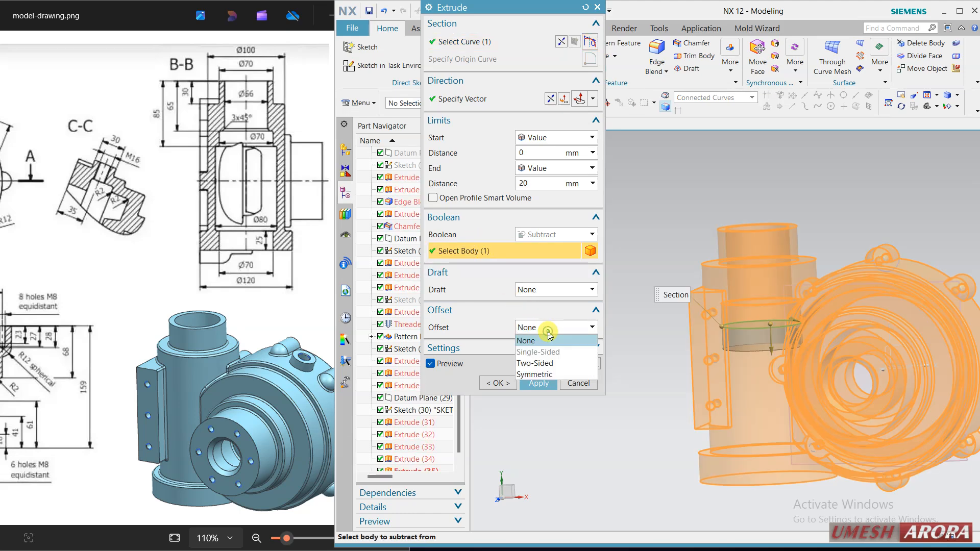
pyautogui.click(549, 331)
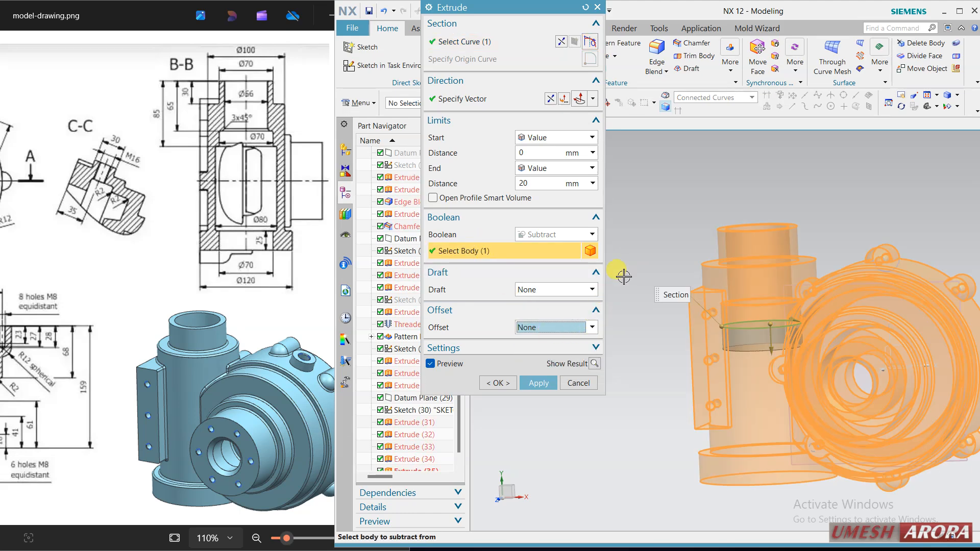
pyautogui.moveTo(624, 277); pyautogui.dragTo(646, 280, button='middle')
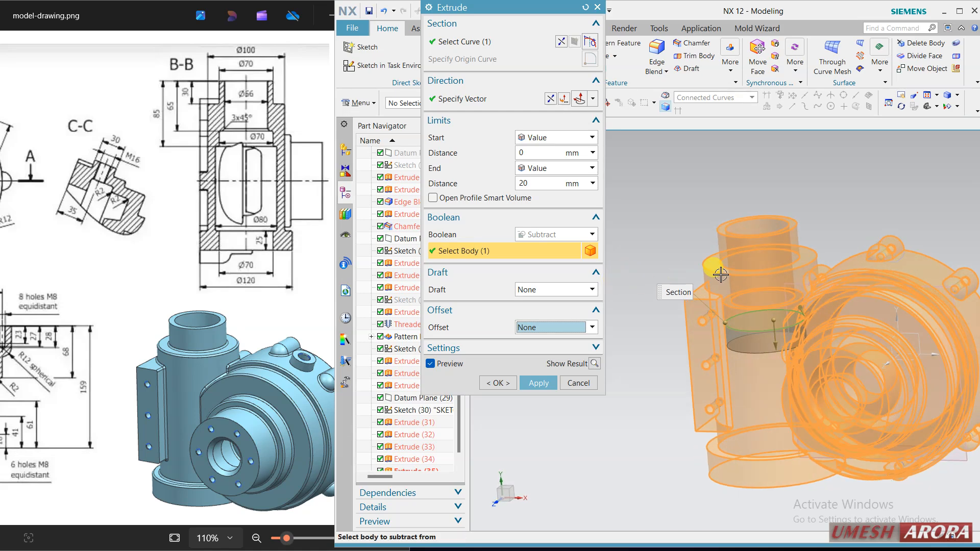
pyautogui.click(579, 383)
pyautogui.moveTo(620, 372); pyautogui.dragTo(593, 416, button='middle')
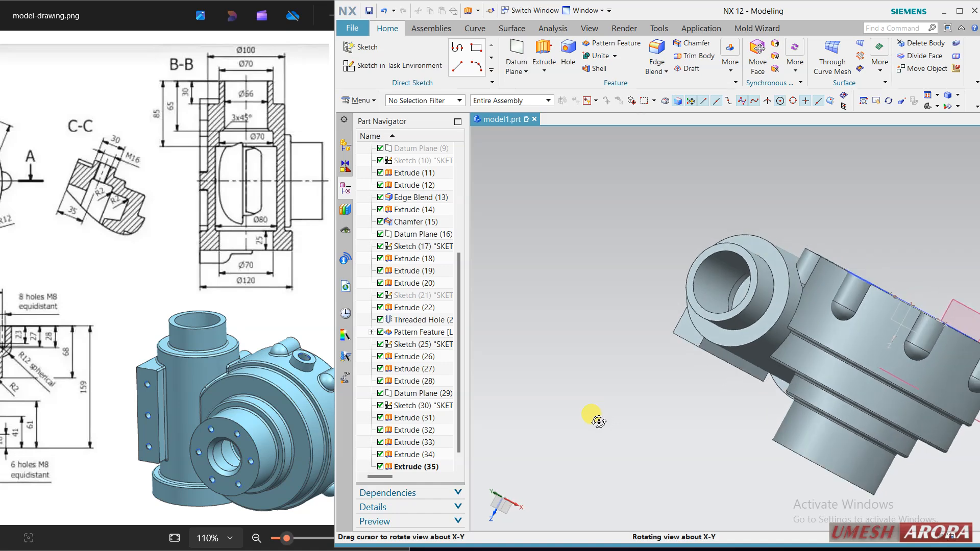
pyautogui.click(544, 53)
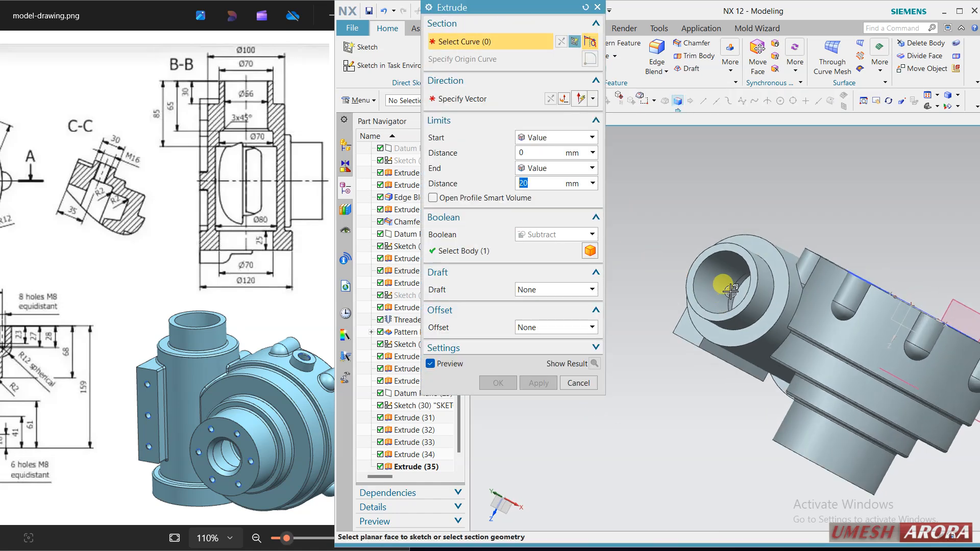
pyautogui.click(734, 320)
pyautogui.moveTo(642, 396); pyautogui.dragTo(705, 390, button='middle')
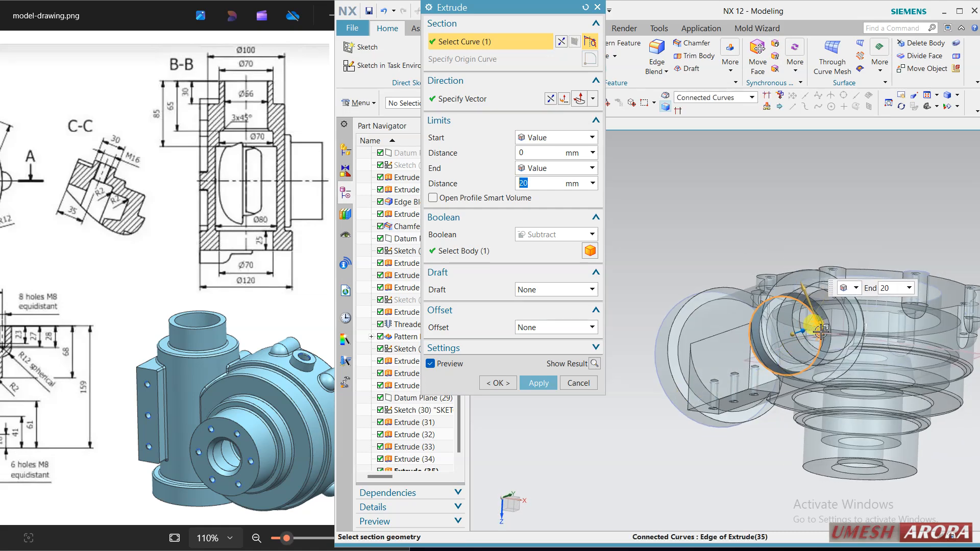
pyautogui.scroll(2, 810, 326)
pyautogui.moveTo(810, 357); pyautogui.dragTo(799, 324, button='middle')
pyautogui.scroll(5, 805, 319)
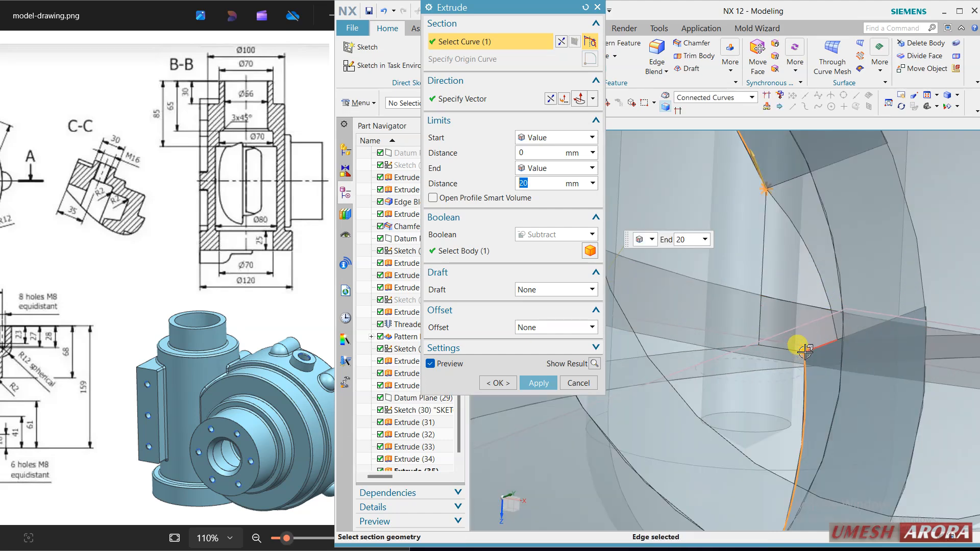
pyautogui.click(793, 228)
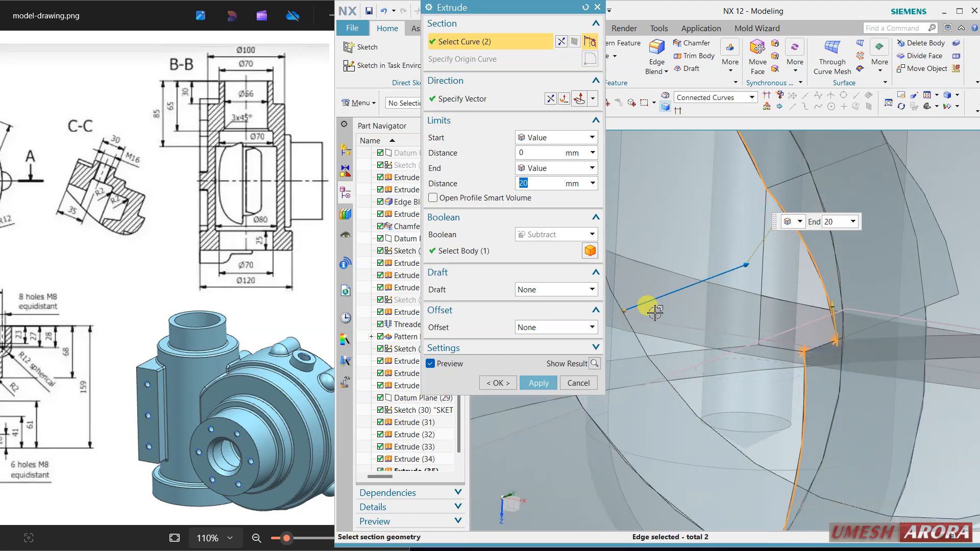
pyautogui.click(578, 386)
# Step: Start a Subtract Extrude from the outer circle of the base flange at the lower end of the tubular body
pyautogui.scroll(-3, 751, 307)
pyautogui.moveTo(754, 296); pyautogui.dragTo(730, 261, button='middle')
pyautogui.scroll(-6, 777, 258)
pyautogui.scroll(-2, 777, 260)
pyautogui.press('F8')
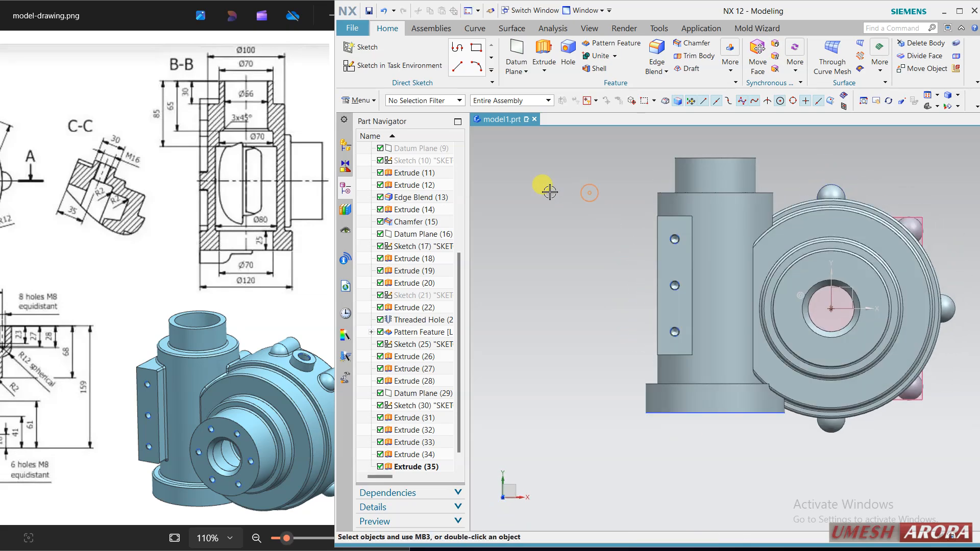
pyautogui.moveTo(582, 357); pyautogui.dragTo(566, 317, button='middle')
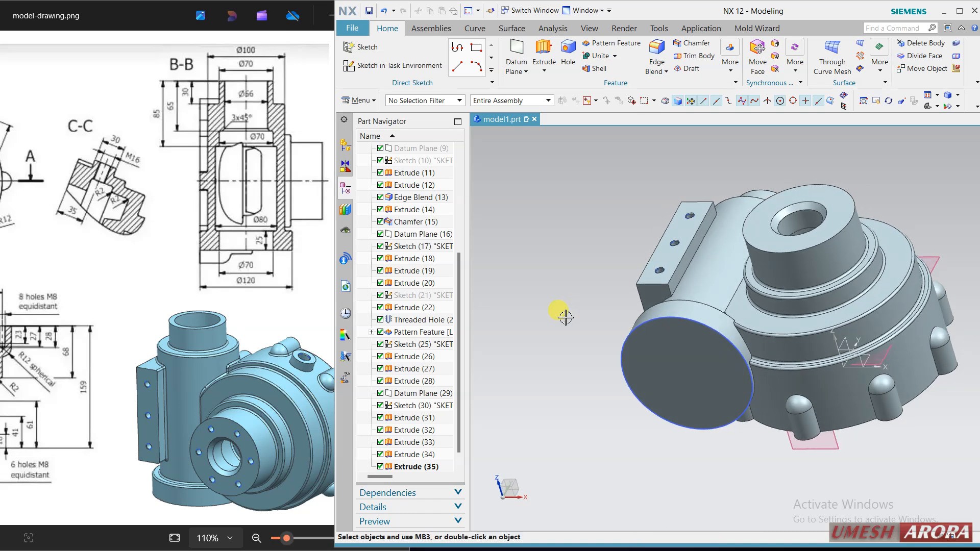
pyautogui.click(544, 56)
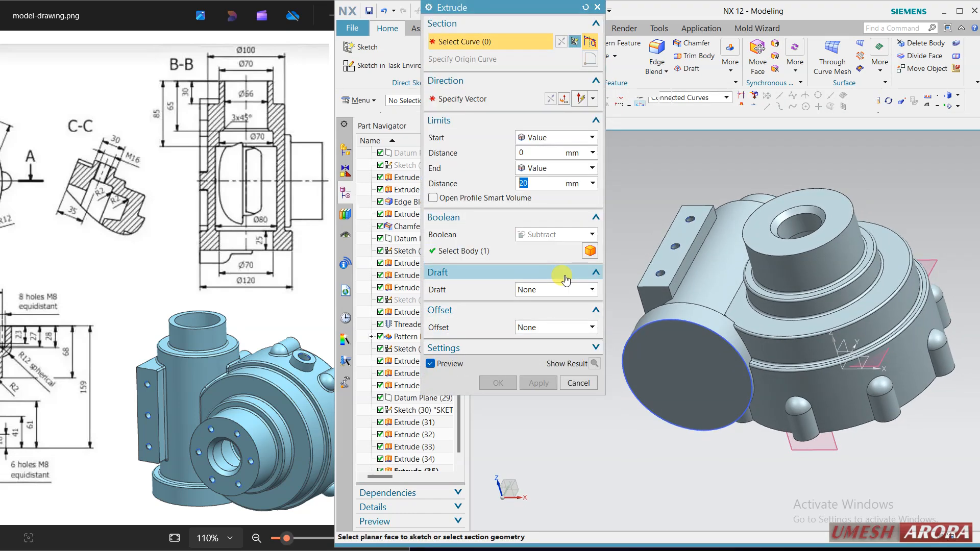
pyautogui.click(651, 412)
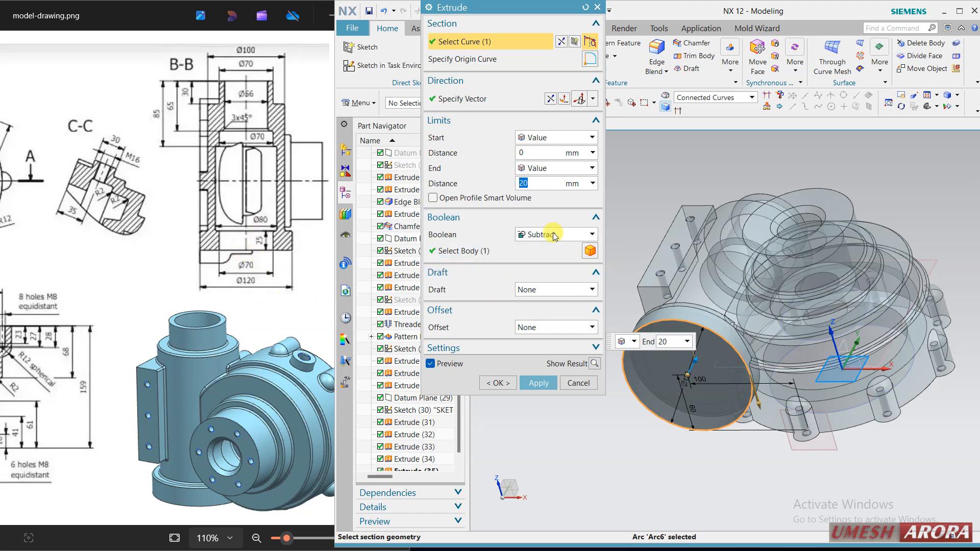
# Step: Give the flange cut a single-sided offset of -25 mm and a 25 mm depth, and apply the Extrude
pyautogui.click(546, 328)
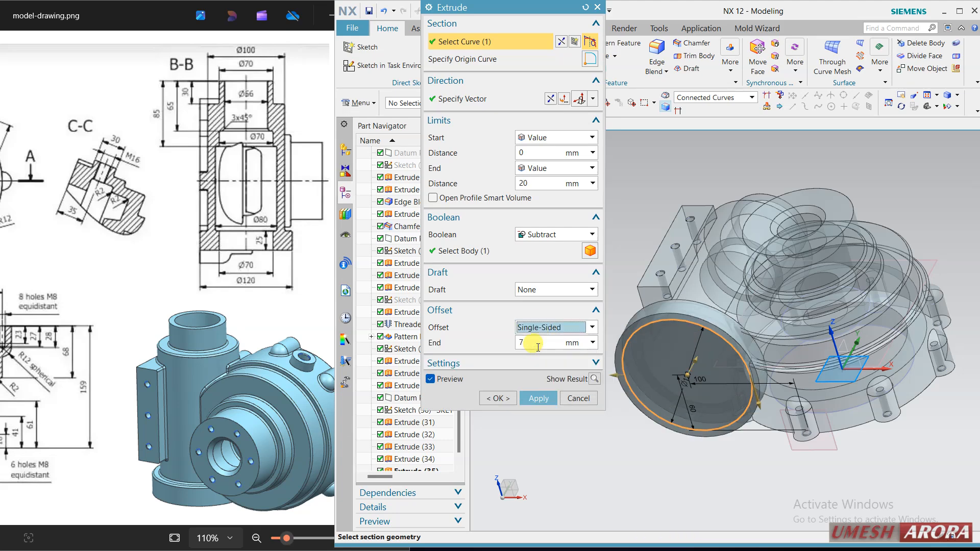
pyautogui.click(538, 347)
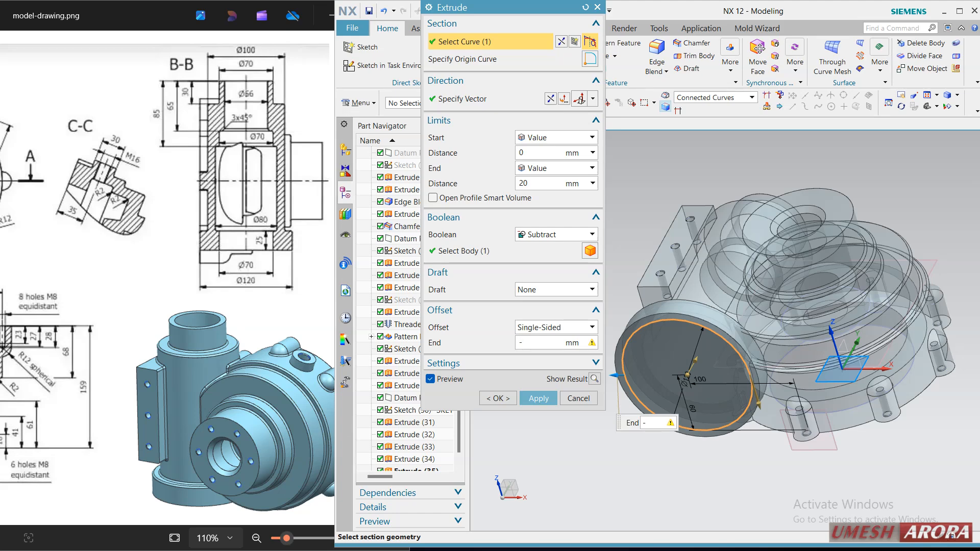
pyautogui.press('Return')
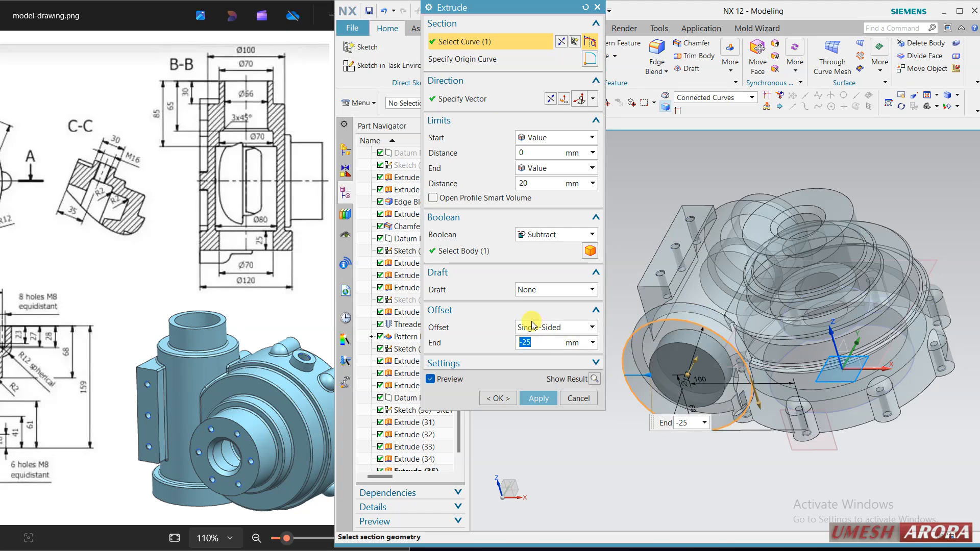
pyautogui.click(532, 180)
pyautogui.write('25')
pyautogui.press('Return')
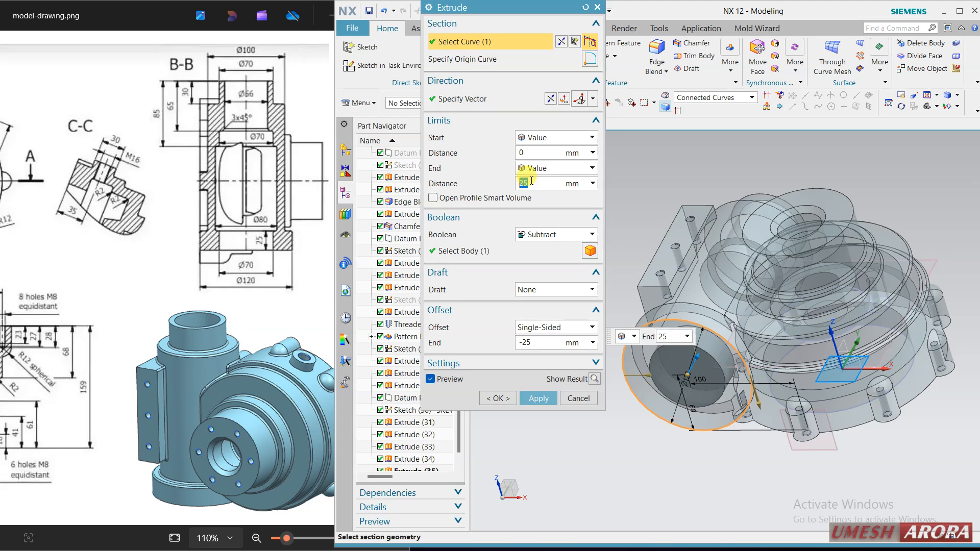
pyautogui.click(538, 403)
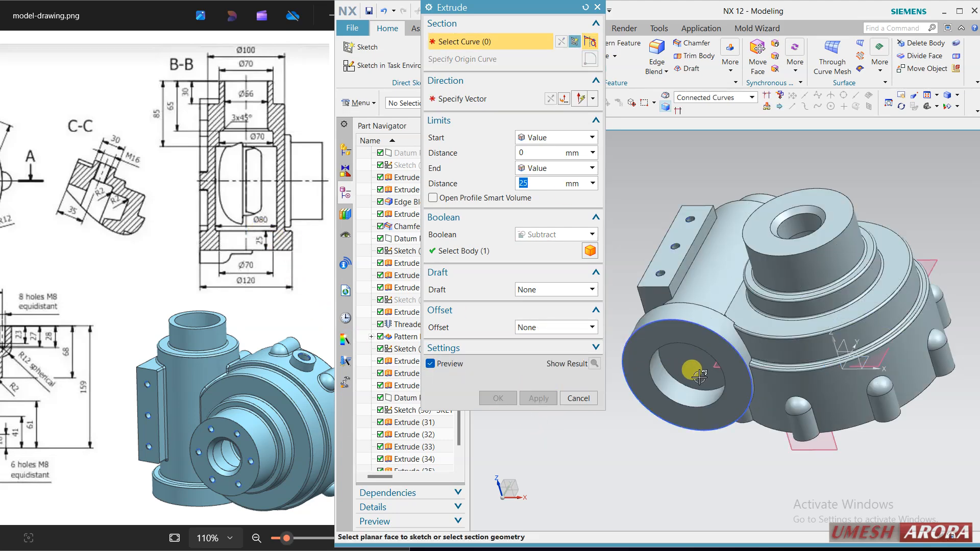
# Step: Set up a Subtract Extrude of the lower bore's inner end edge, reversed into the tubular body, with a 5 mm single-sided offset
pyautogui.click(664, 384)
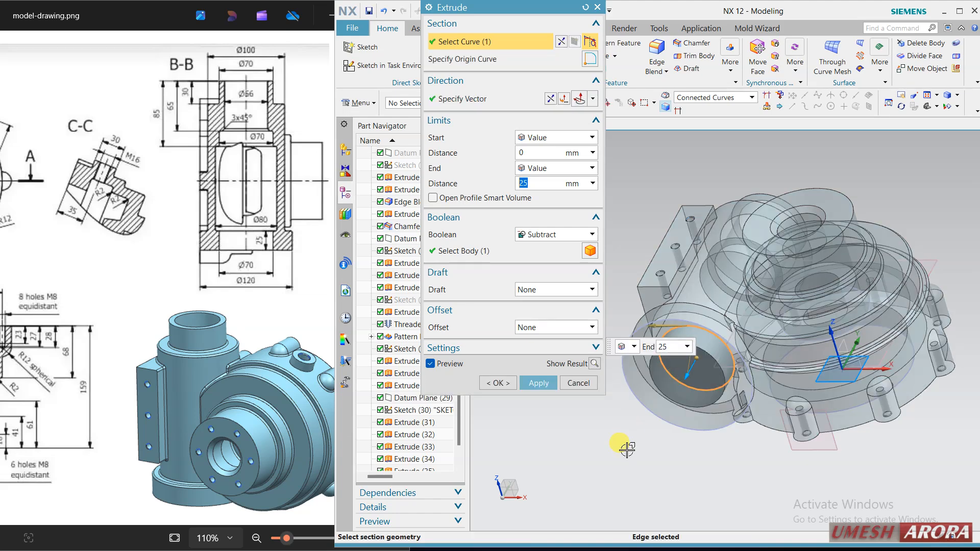
pyautogui.click(550, 99)
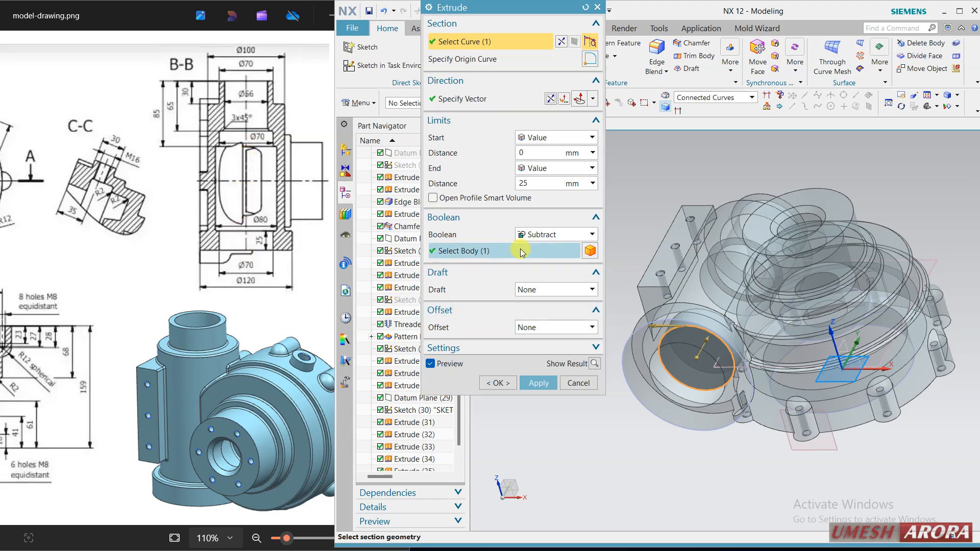
pyautogui.click(544, 328)
pyautogui.click(541, 352)
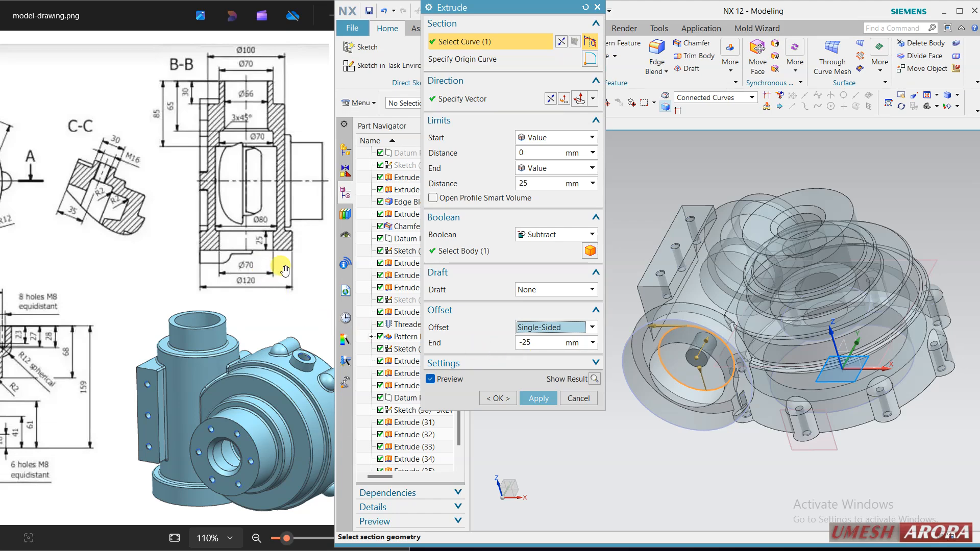
pyautogui.doubleClick(528, 343)
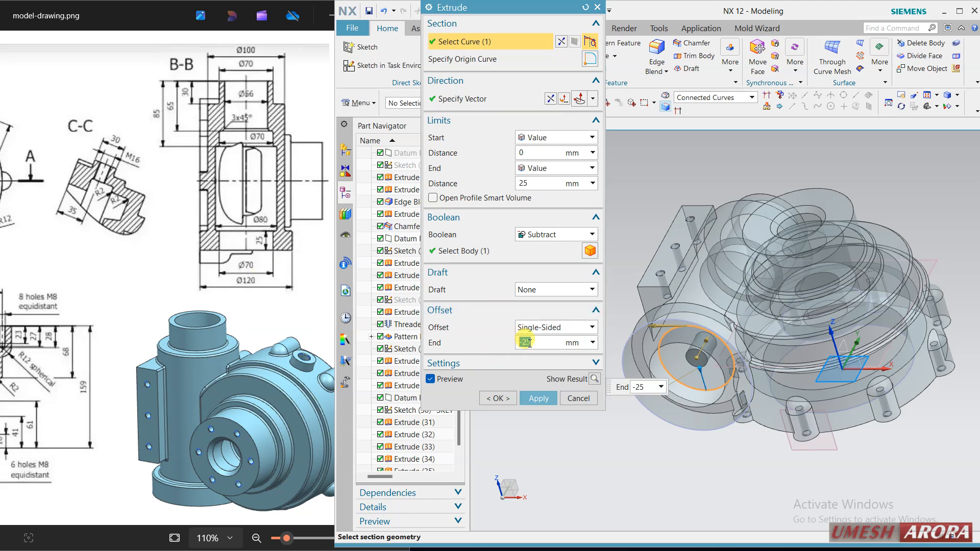
pyautogui.press('Return')
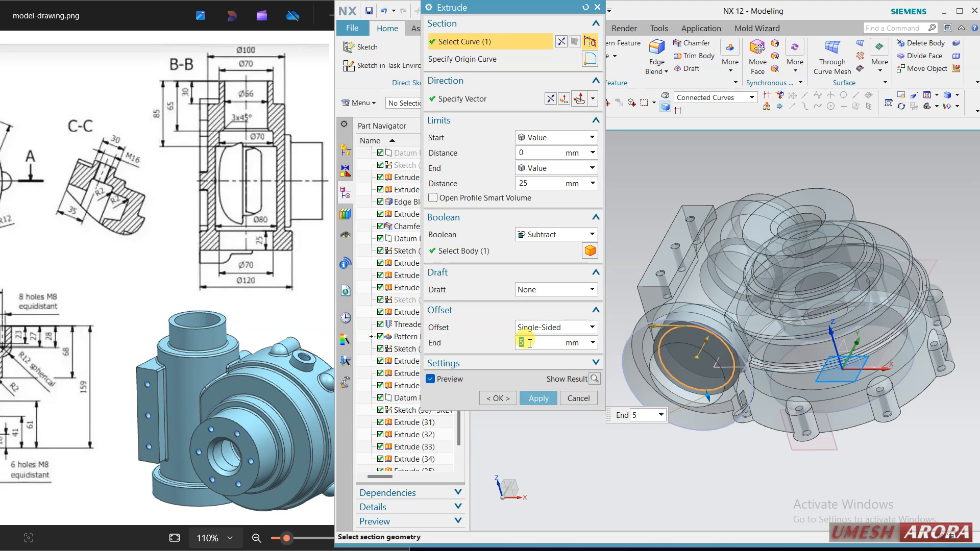
# Step: End the wider bore cut Until Extended at the floor face of the upper bore, check the result and complete the Extrude
pyautogui.moveTo(636, 253)
pyautogui.mouseDown(button='middle')
pyautogui.moveTo(637, 237)
pyautogui.moveTo(633, 245)
pyautogui.mouseUp(button='middle')
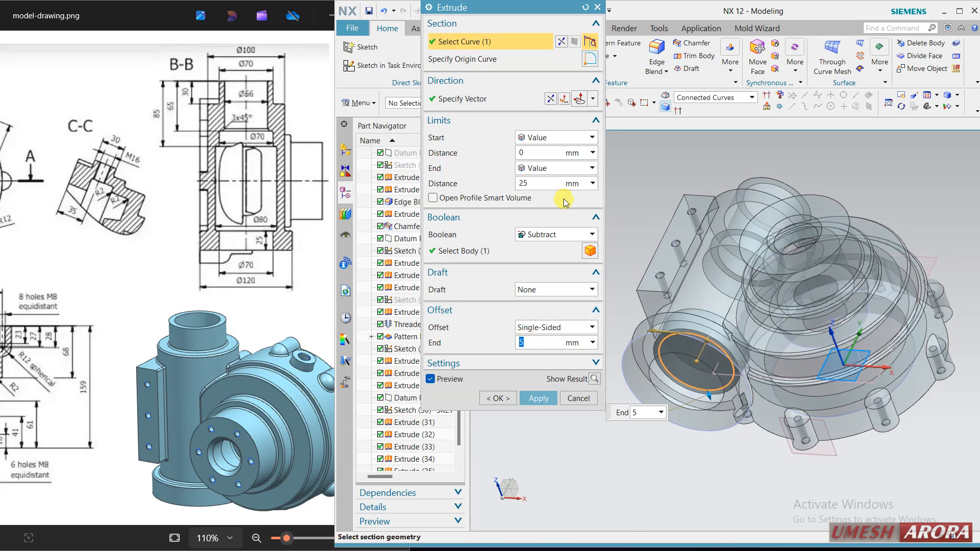
pyautogui.click(554, 169)
pyautogui.click(553, 206)
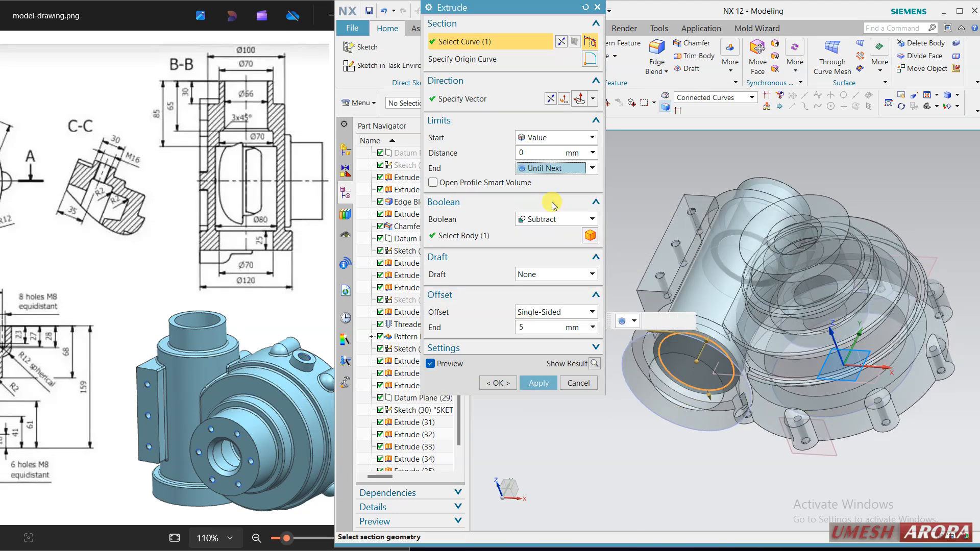
pyautogui.click(551, 169)
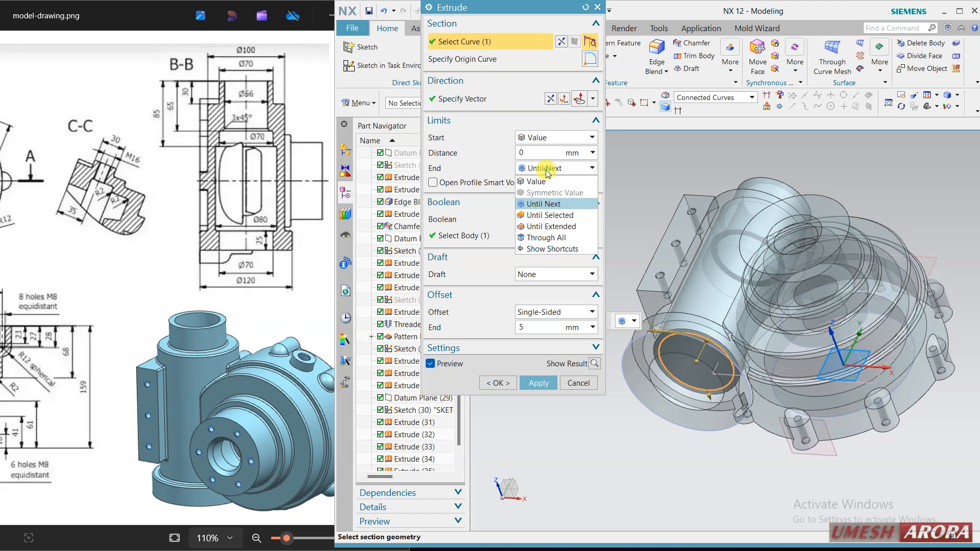
pyautogui.click(551, 227)
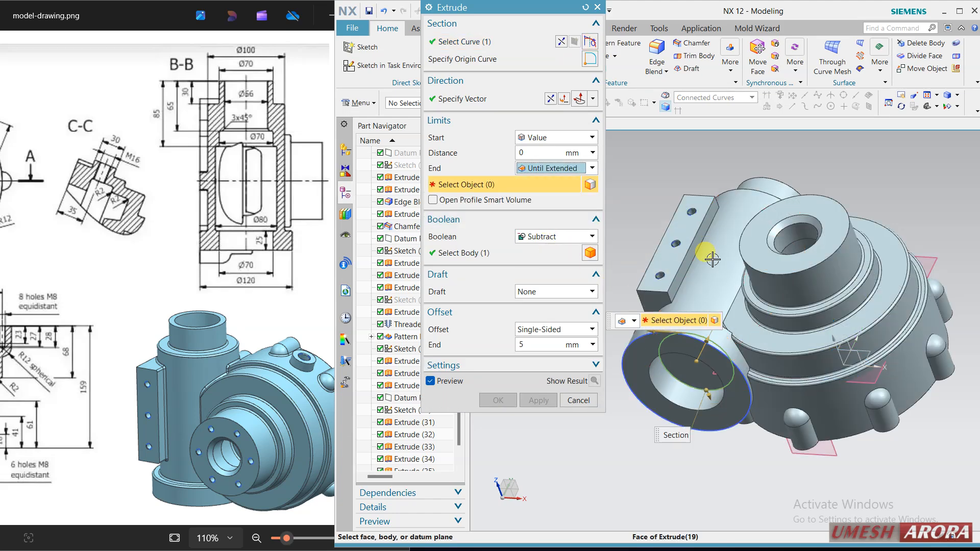
pyautogui.moveTo(707, 256); pyautogui.dragTo(704, 301, button='middle')
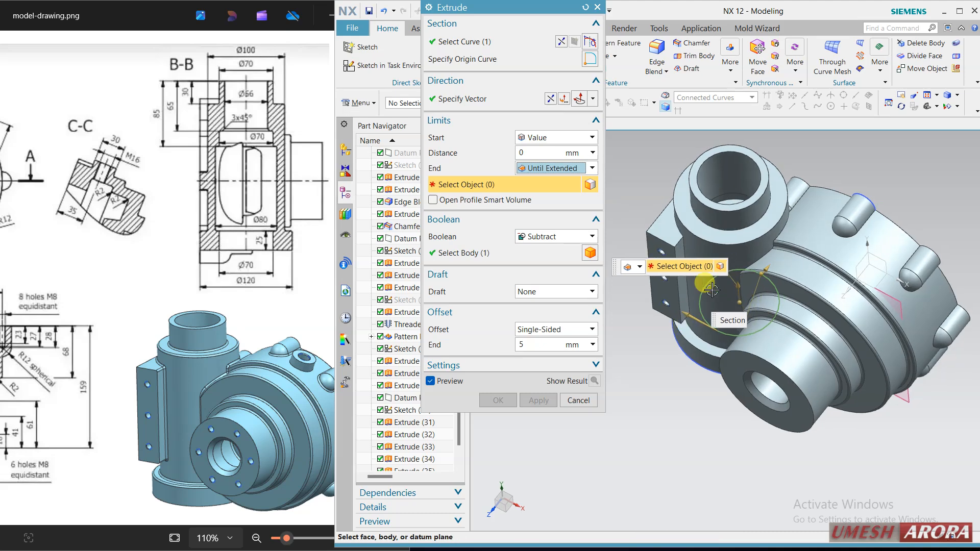
pyautogui.click(732, 202)
pyautogui.click(595, 381)
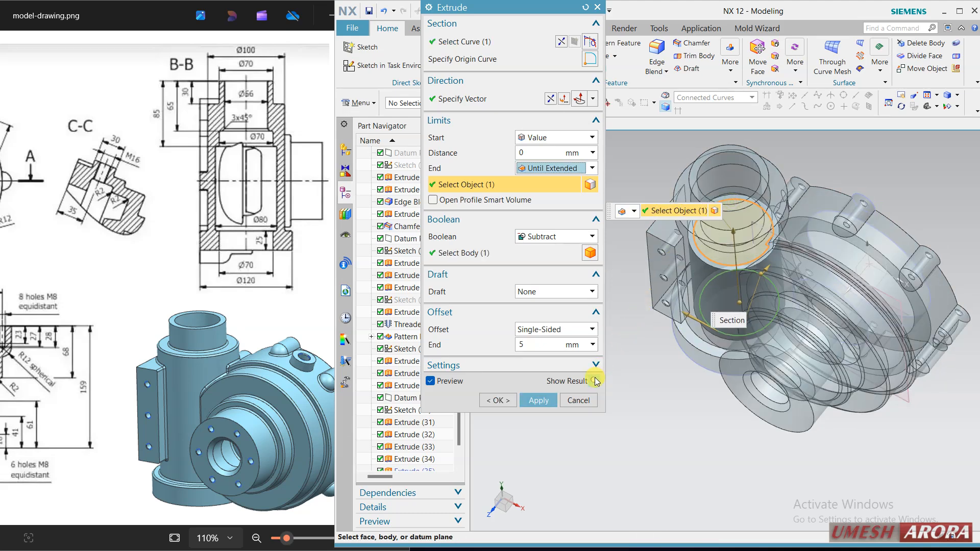
pyautogui.moveTo(638, 363); pyautogui.dragTo(646, 296, button='middle')
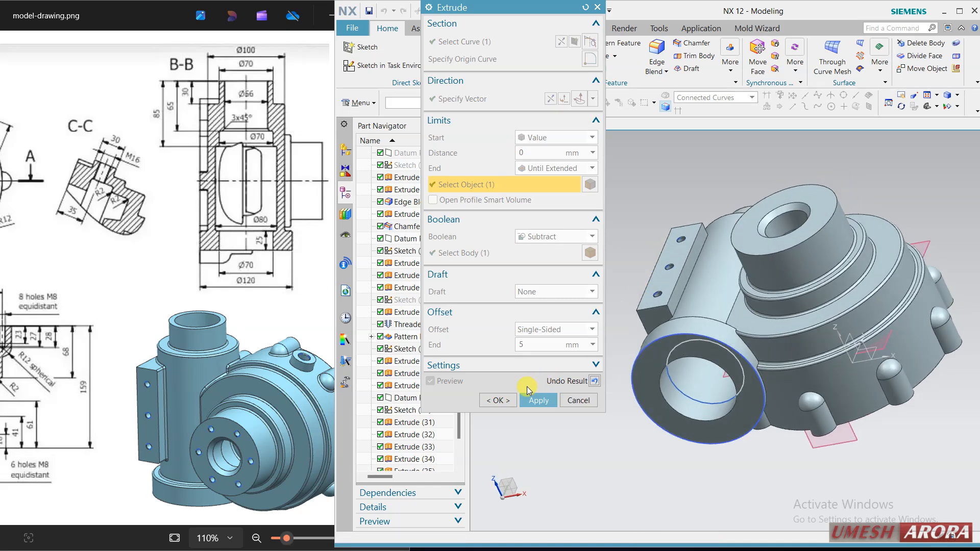
pyautogui.click(505, 399)
# Step: Open a one-plane section view of the housing and set its plane to Z to examine the tubular body's stepped bores
pyautogui.moveTo(505, 394)
pyautogui.mouseDown(button='middle')
pyautogui.moveTo(591, 324)
pyautogui.moveTo(628, 308)
pyautogui.moveTo(619, 301)
pyautogui.moveTo(606, 309)
pyautogui.moveTo(620, 359)
pyautogui.moveTo(605, 360)
pyautogui.mouseUp(button='middle')
pyautogui.click(590, 28)
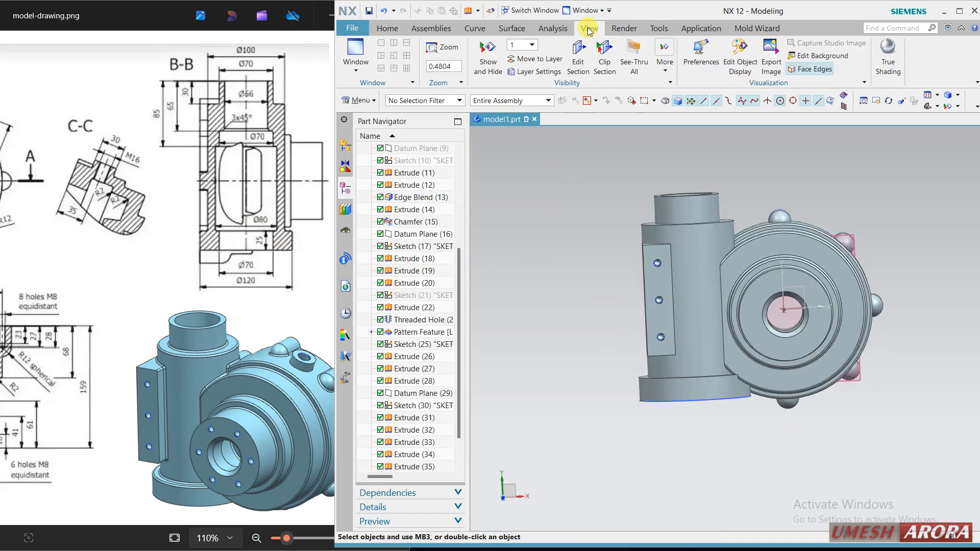
pyautogui.click(578, 56)
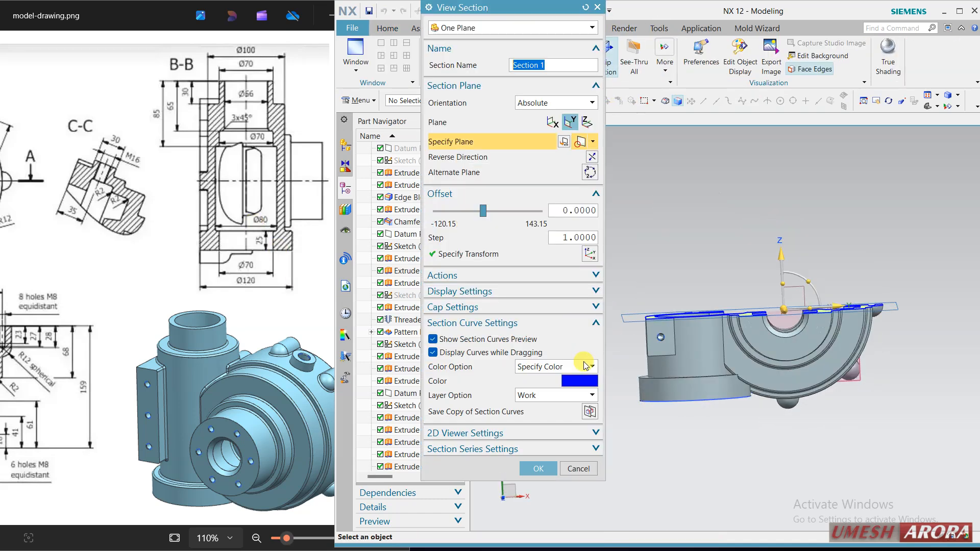
pyautogui.click(552, 121)
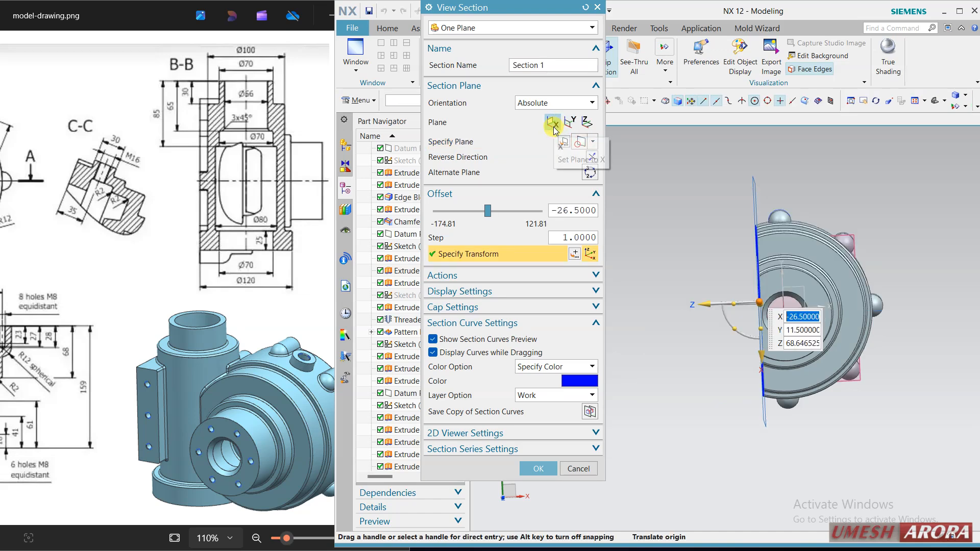
pyautogui.click(587, 122)
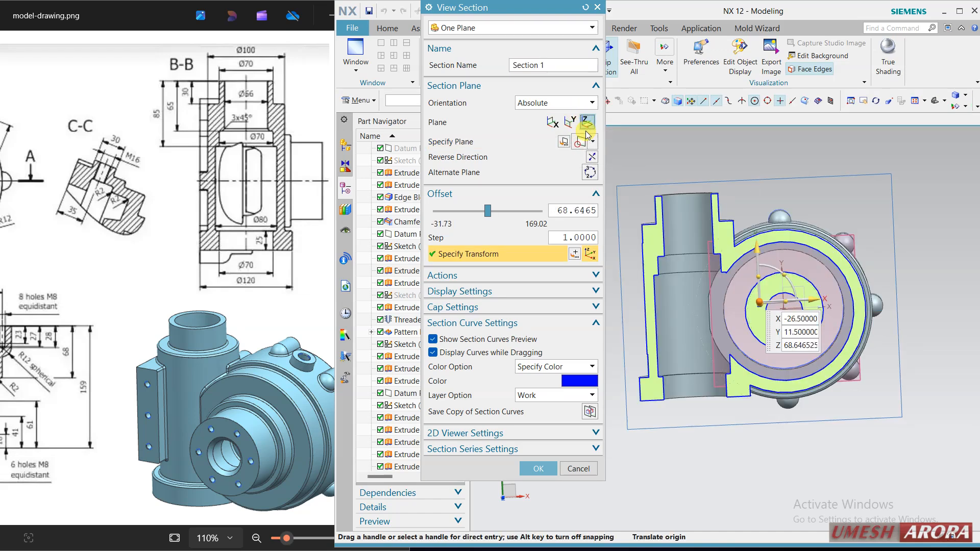
pyautogui.moveTo(713, 394); pyautogui.dragTo(735, 449, button='middle')
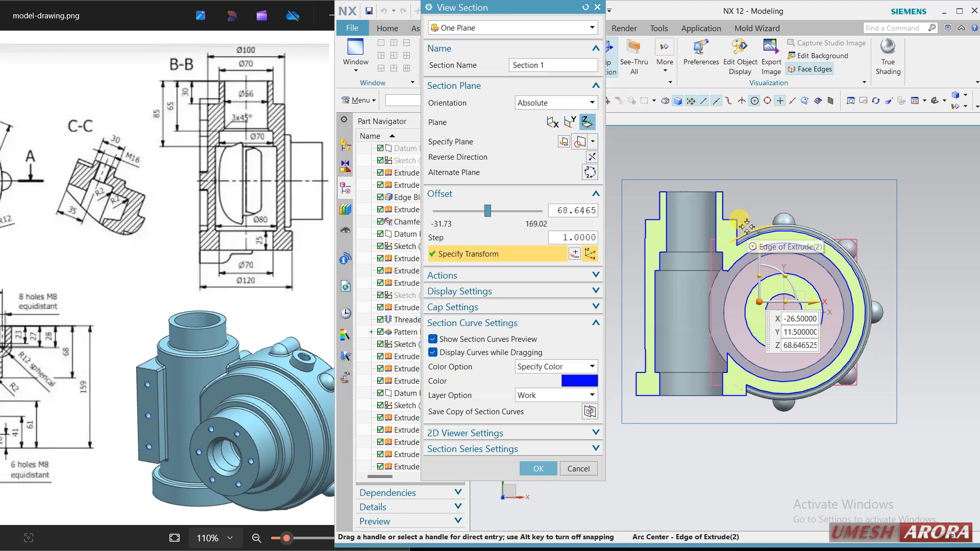
pyautogui.moveTo(750, 231); pyautogui.dragTo(806, 238, button='middle')
# Step: Set the section plane to X, move it to an offset of -82.5 through the tubular body and accept the section view
pyautogui.click(570, 123)
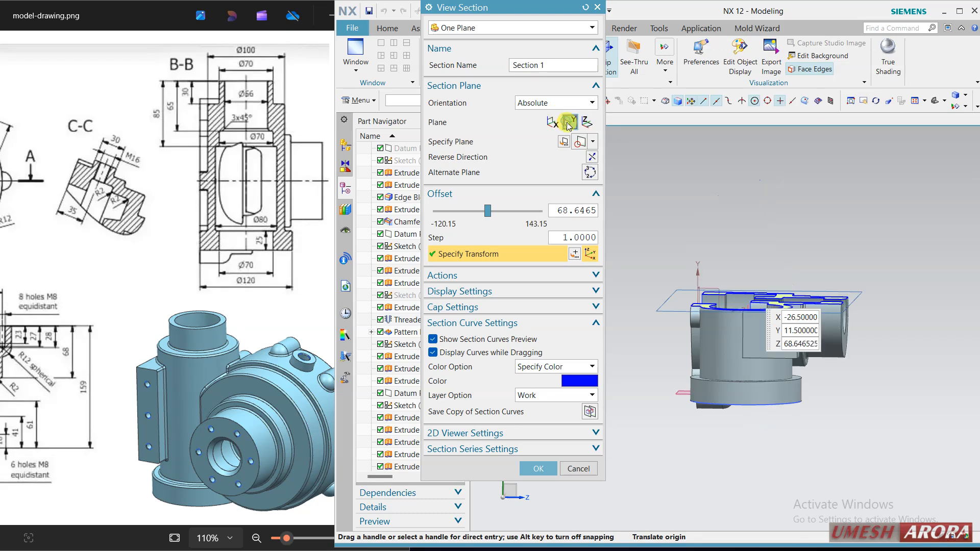
pyautogui.click(552, 122)
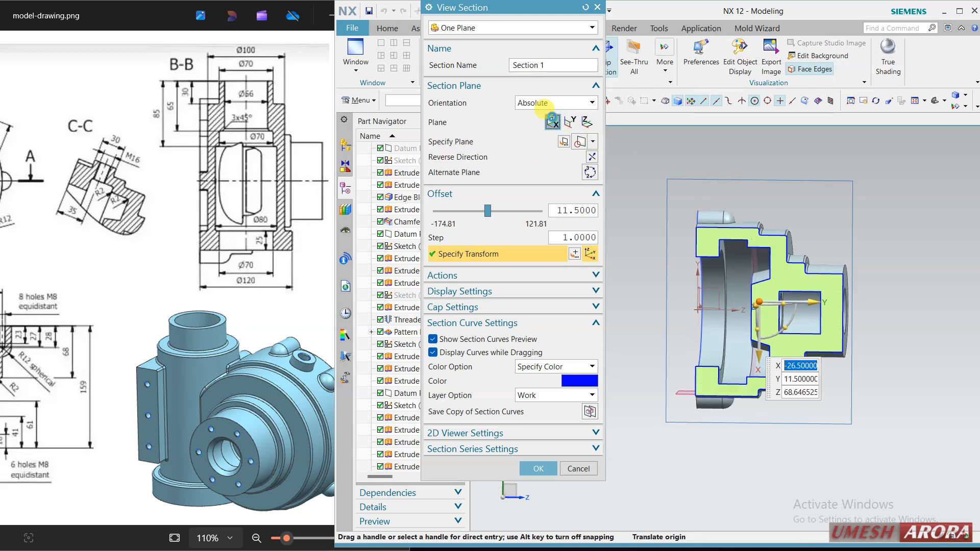
pyautogui.moveTo(868, 225); pyautogui.dragTo(817, 245, button='middle')
pyautogui.moveTo(689, 321); pyautogui.dragTo(667, 335)
pyautogui.moveTo(855, 203); pyautogui.dragTo(897, 319, button='middle')
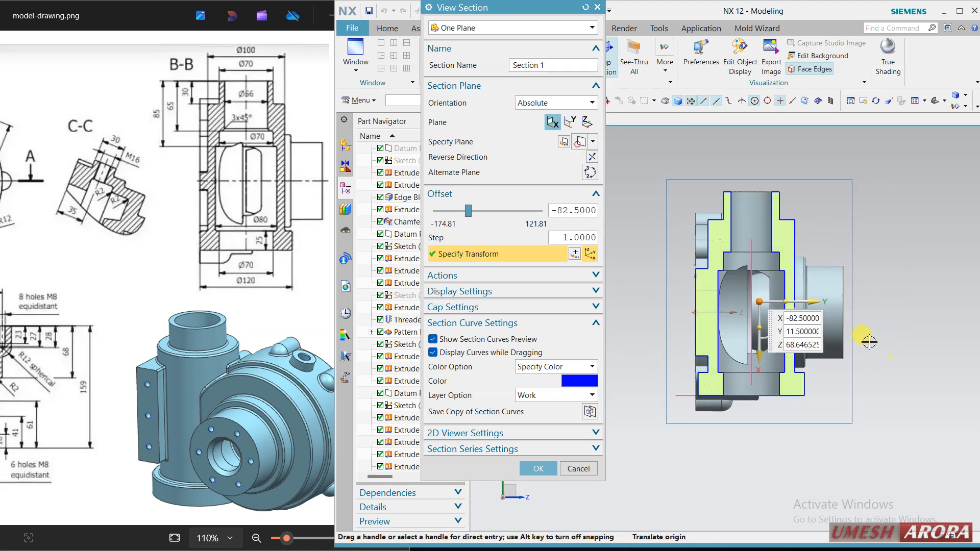
pyautogui.scroll(-2, 868, 327)
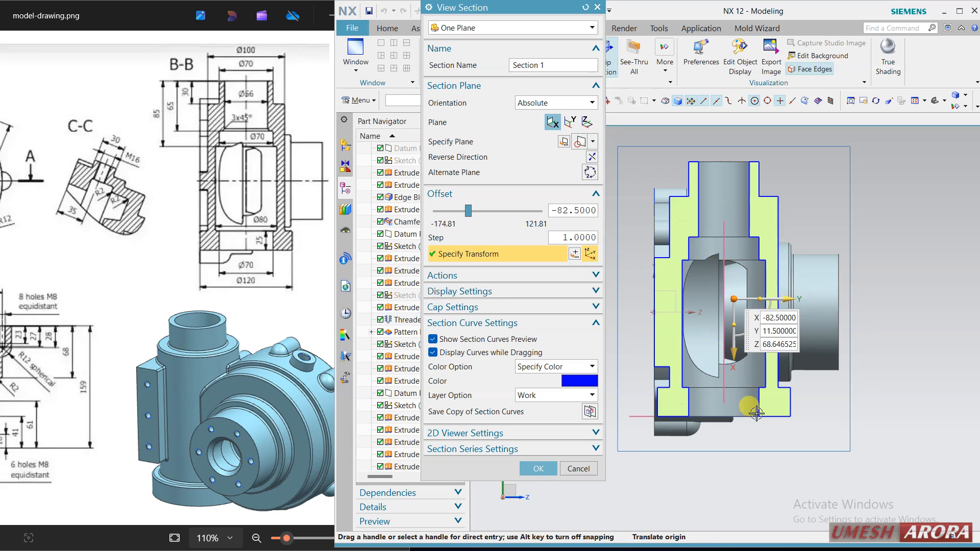
pyautogui.click(538, 468)
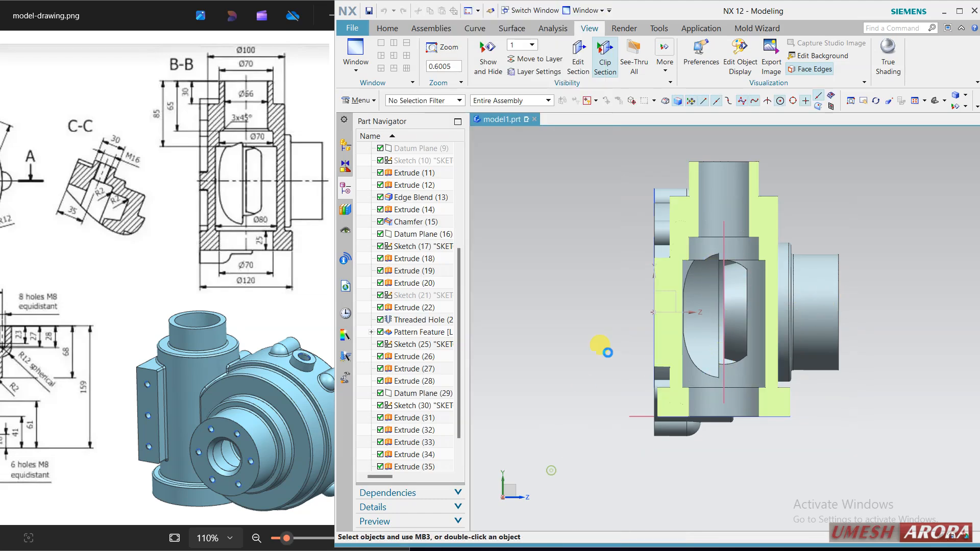
# Step: Chamfer the tubular body's step edge between the 66 mm and 70 mm bores by 3 mm at 45°
pyautogui.moveTo(595, 281); pyautogui.dragTo(553, 256, button='middle')
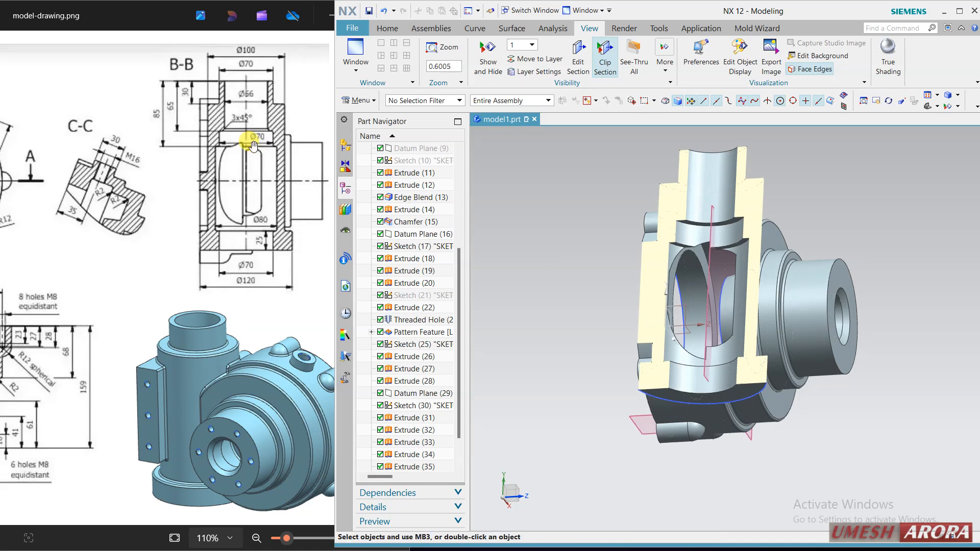
pyautogui.click(388, 29)
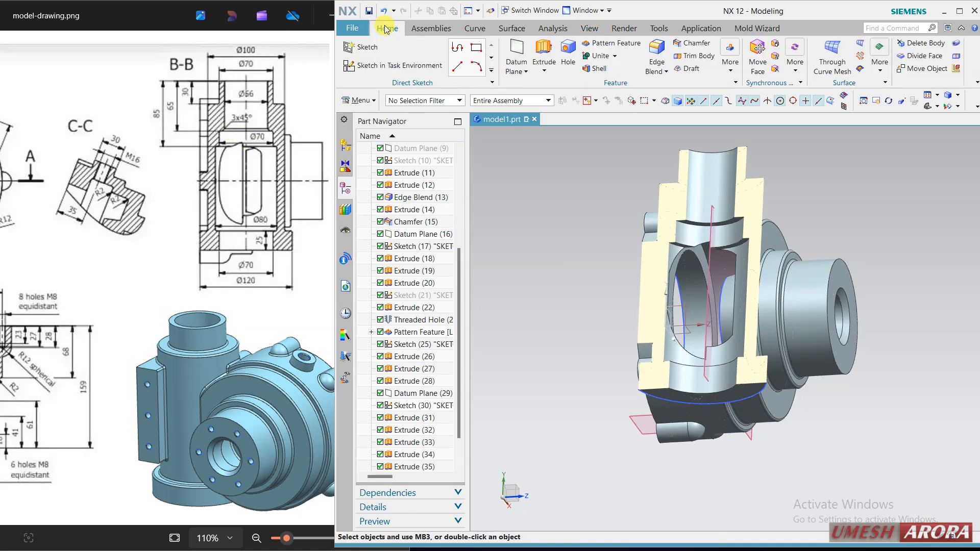
pyautogui.click(693, 42)
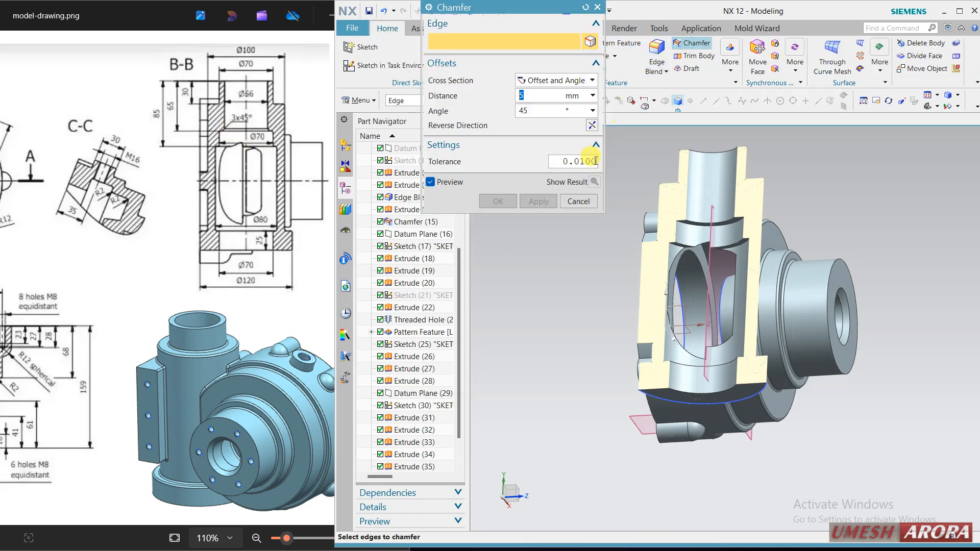
pyautogui.click(693, 220)
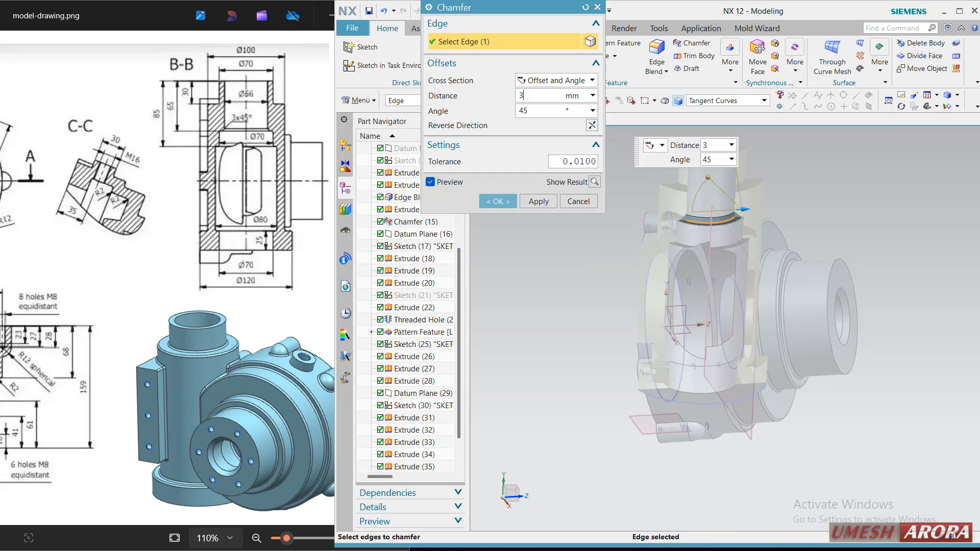
pyautogui.press('Return')
pyautogui.click(498, 201)
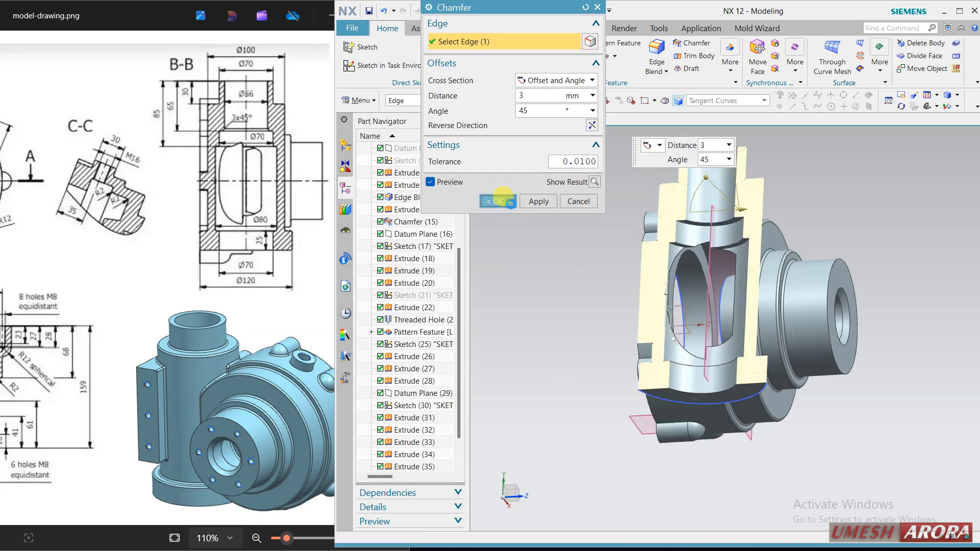
# Step: Turn off the section clipping and bring the complete housing into view
pyautogui.moveTo(527, 249); pyautogui.dragTo(492, 296, button='middle')
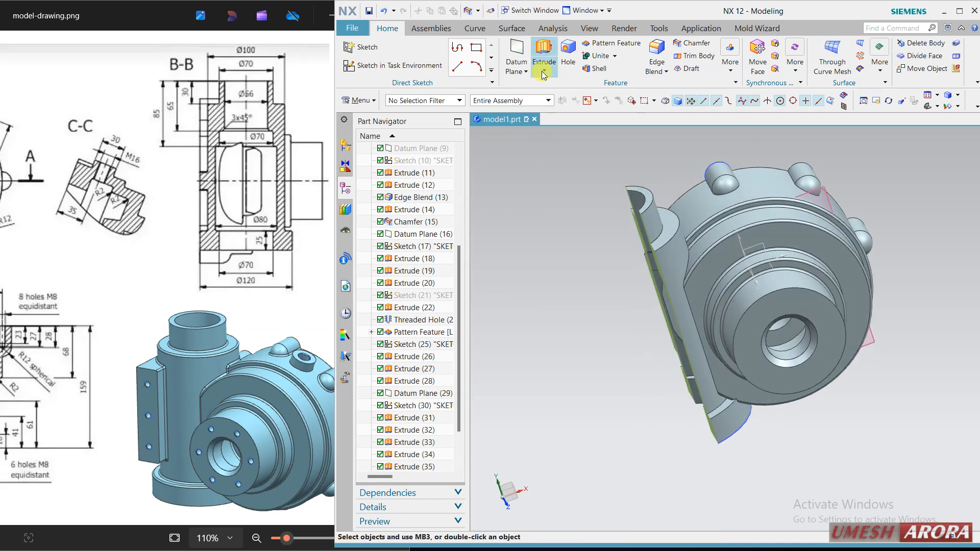
pyautogui.click(590, 28)
pyautogui.moveTo(565, 271); pyautogui.dragTo(545, 218, button='middle')
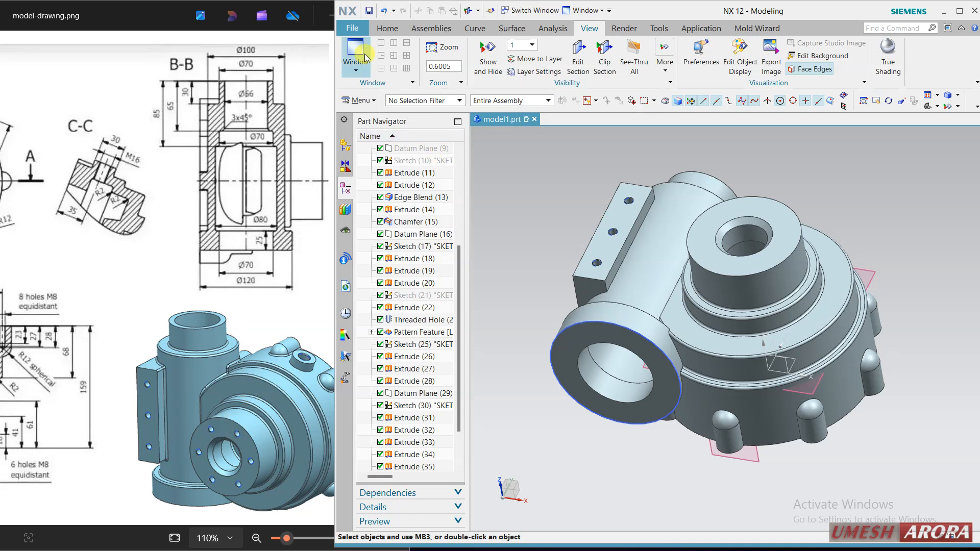
# Step: Edge Blend the side mounting pad's two outer corner edges and its junction with the tubular body at a 2 mm radius
pyautogui.click(388, 28)
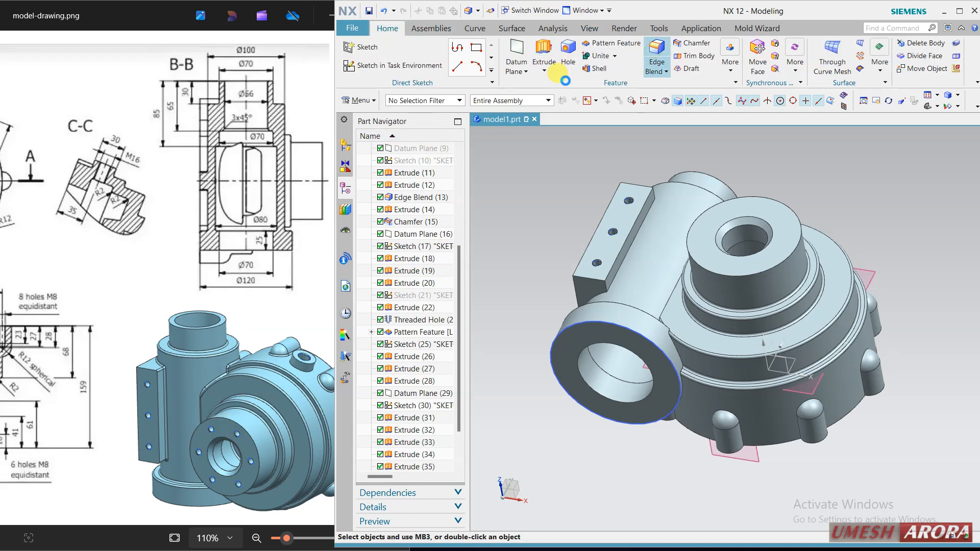
pyautogui.click(606, 286)
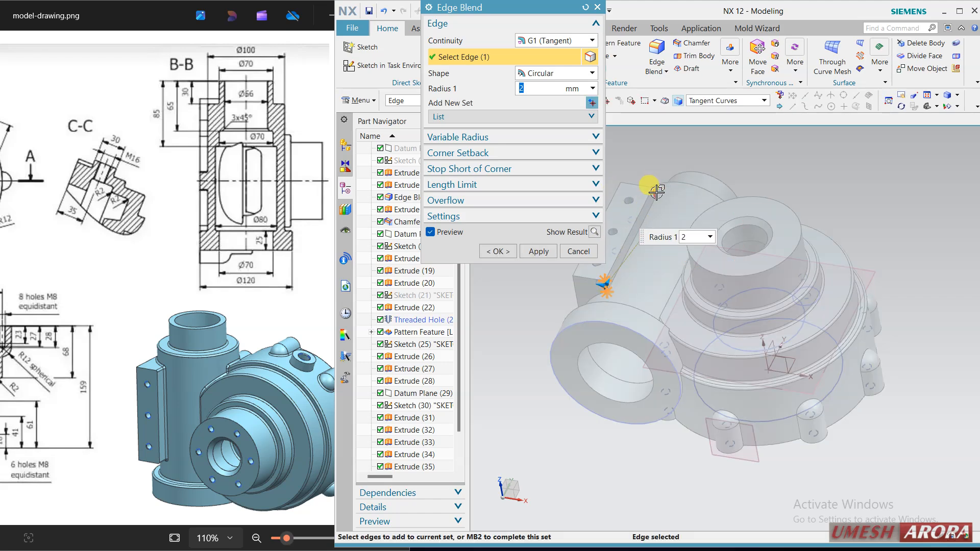
pyautogui.click(657, 192)
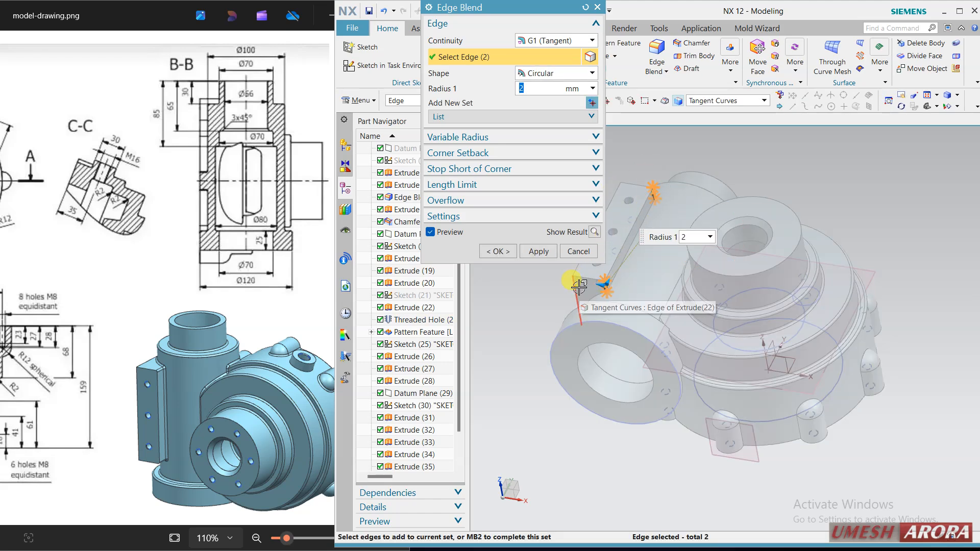
pyautogui.click(544, 252)
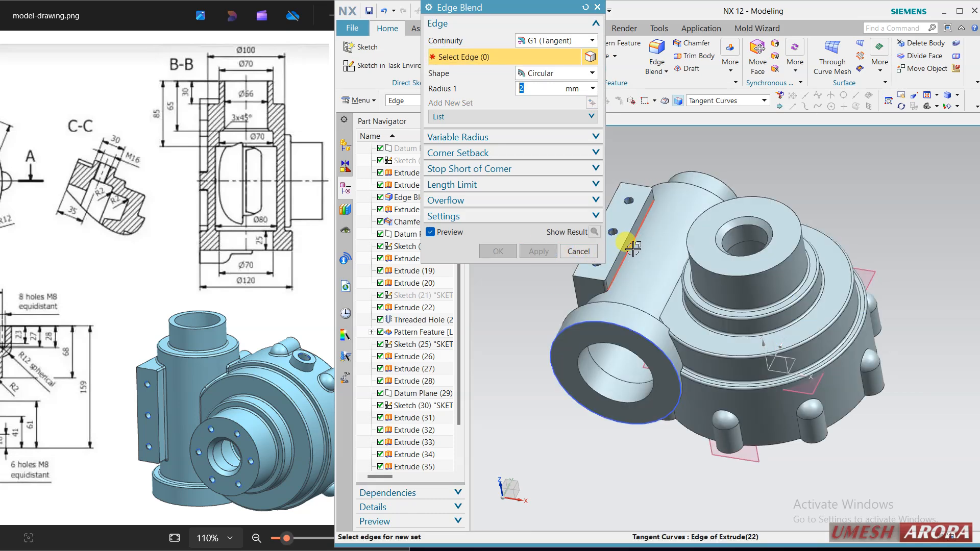
pyautogui.click(633, 249)
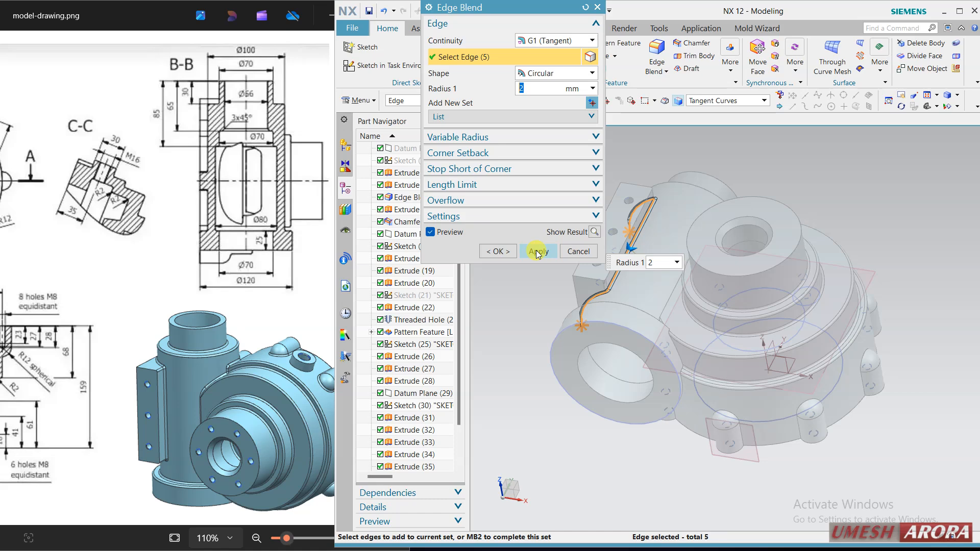
pyautogui.click(538, 252)
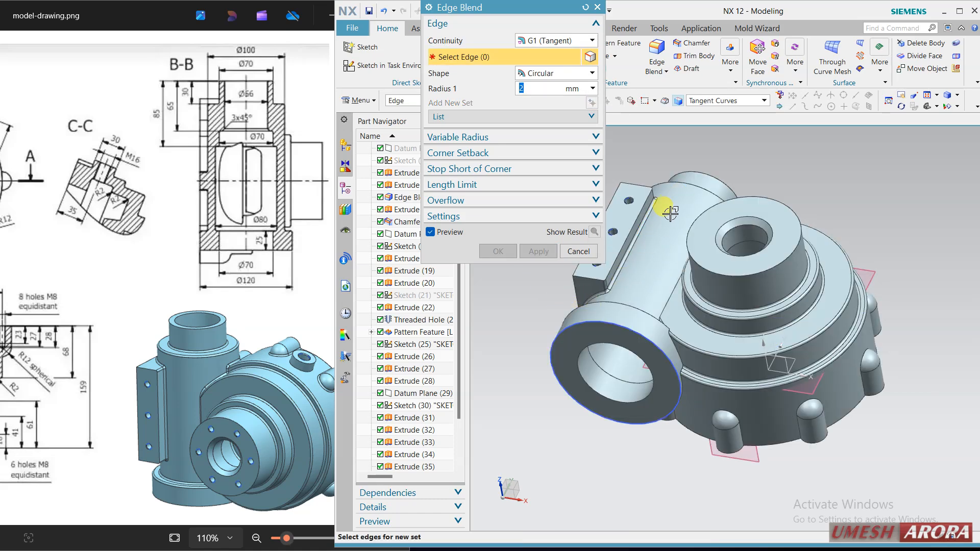
# Step: Edge Blend the inner and outer edges of the tubular body's upper shoulder and lower flange step with a 2 mm radius
pyautogui.moveTo(670, 214)
pyautogui.mouseDown(button='middle')
pyautogui.moveTo(668, 245)
pyautogui.moveTo(669, 226)
pyautogui.mouseUp(button='middle')
pyautogui.click(690, 185)
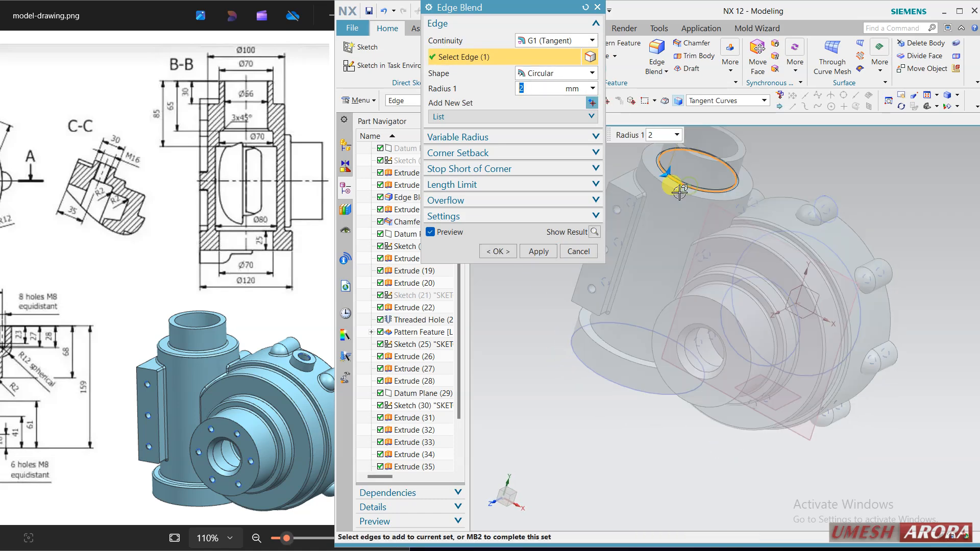
pyautogui.click(654, 188)
pyautogui.click(609, 345)
pyautogui.click(592, 333)
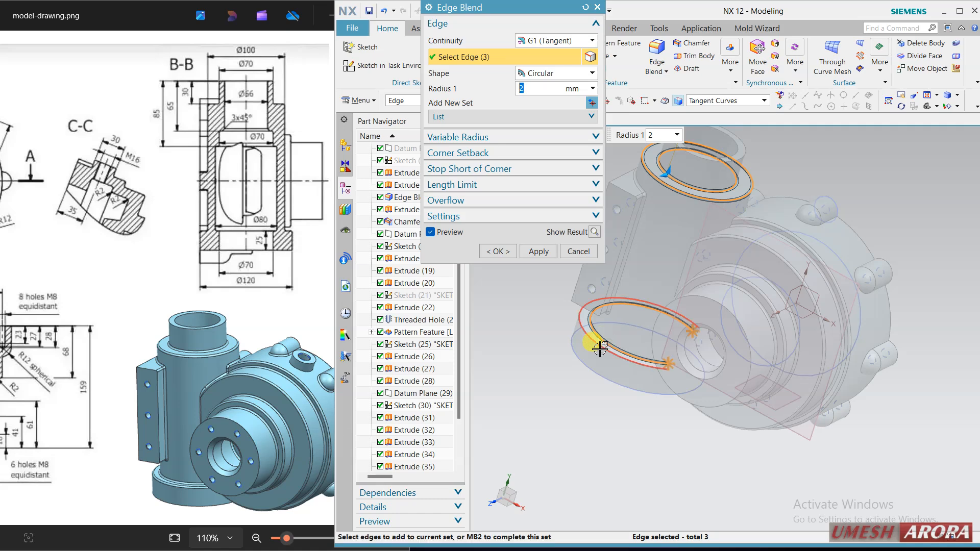
pyautogui.click(539, 251)
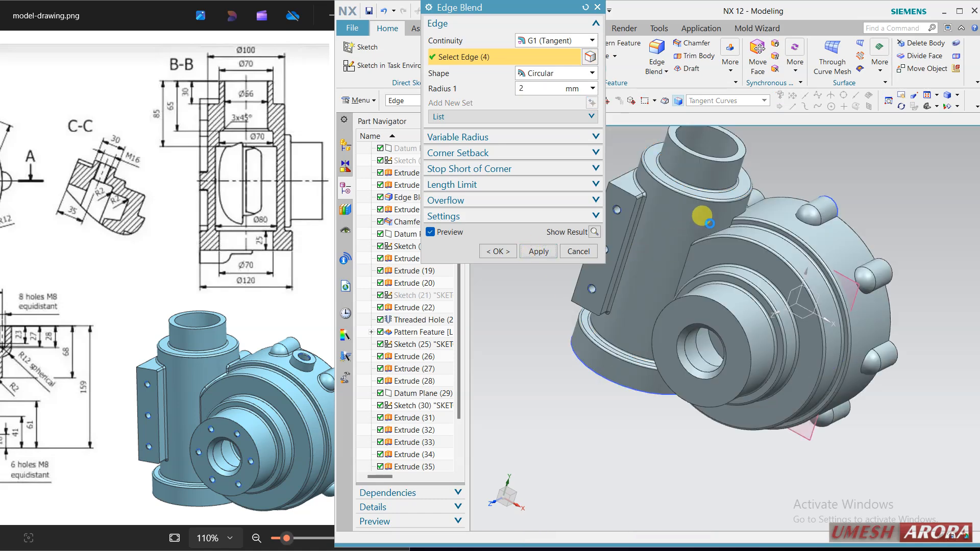
# Step: Edge Blend the intersection between the tubular body and the stepped round body with a 2 mm radius
pyautogui.click(726, 212)
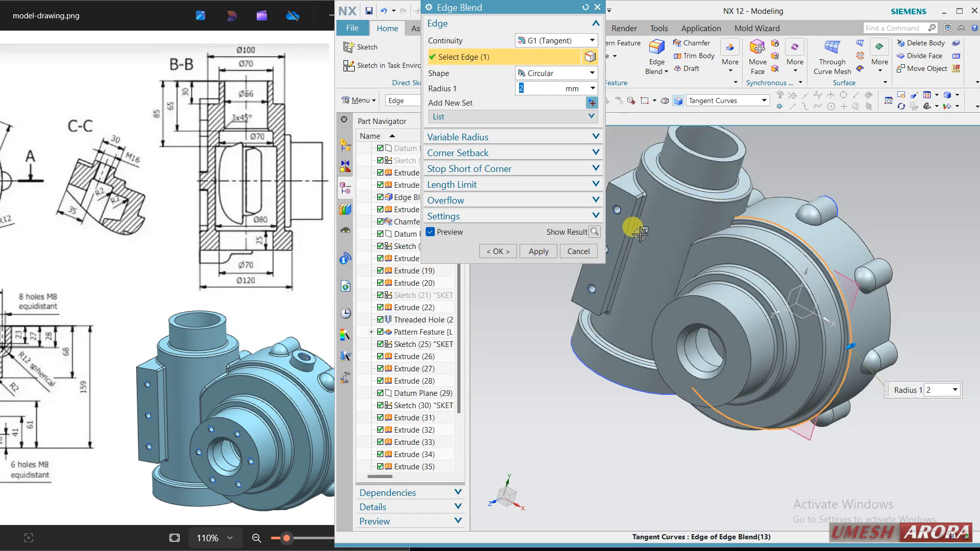
pyautogui.click(723, 230)
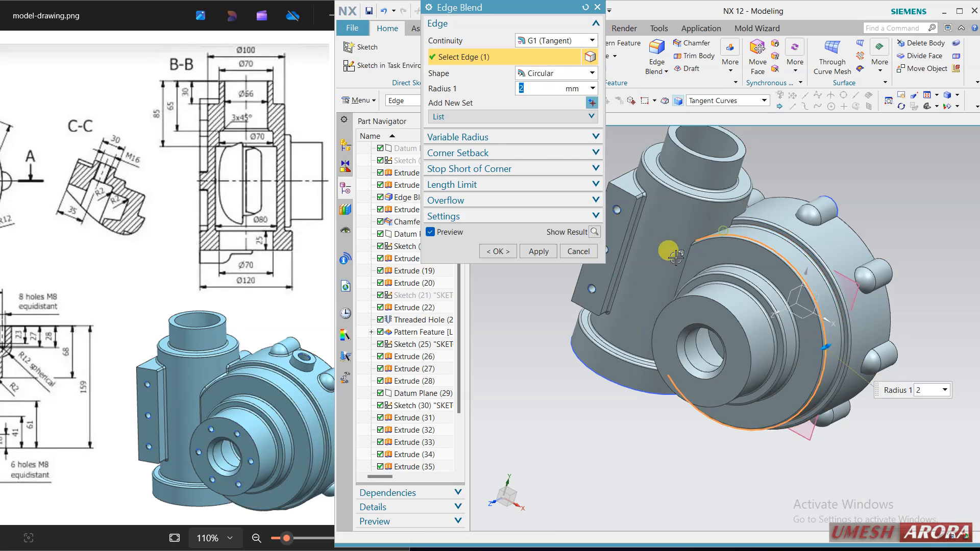
pyautogui.click(715, 224)
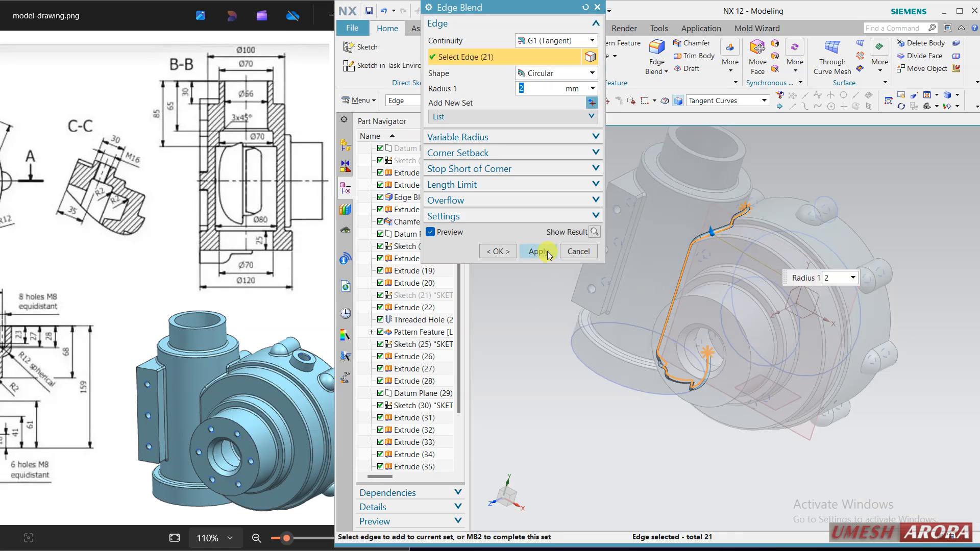
pyautogui.click(539, 251)
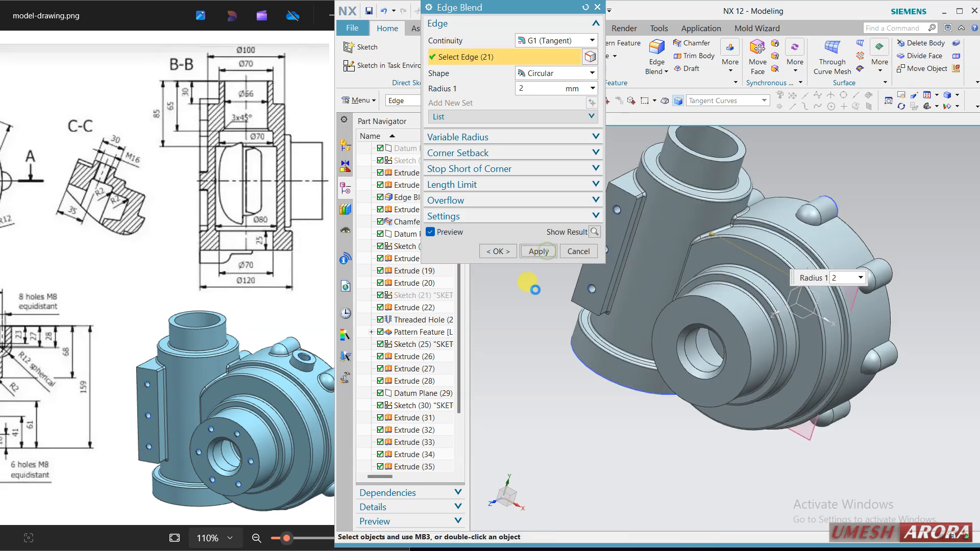
# Step: Start a 2 mm Edge Blend set with the junction edges of the five exposed bolt bosses around the round body
pyautogui.click(818, 228)
pyautogui.click(863, 294)
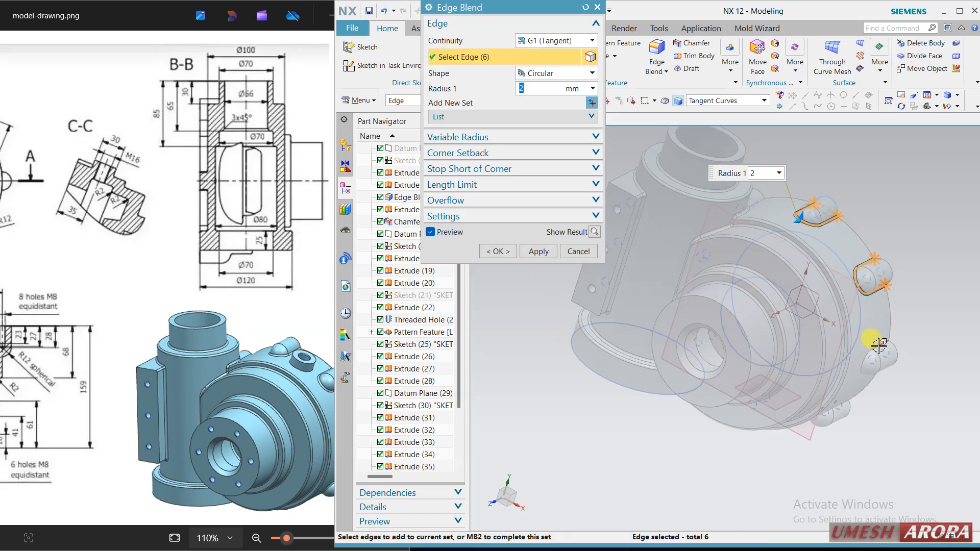
pyautogui.click(875, 339)
pyautogui.moveTo(887, 437); pyautogui.dragTo(847, 385, button='middle')
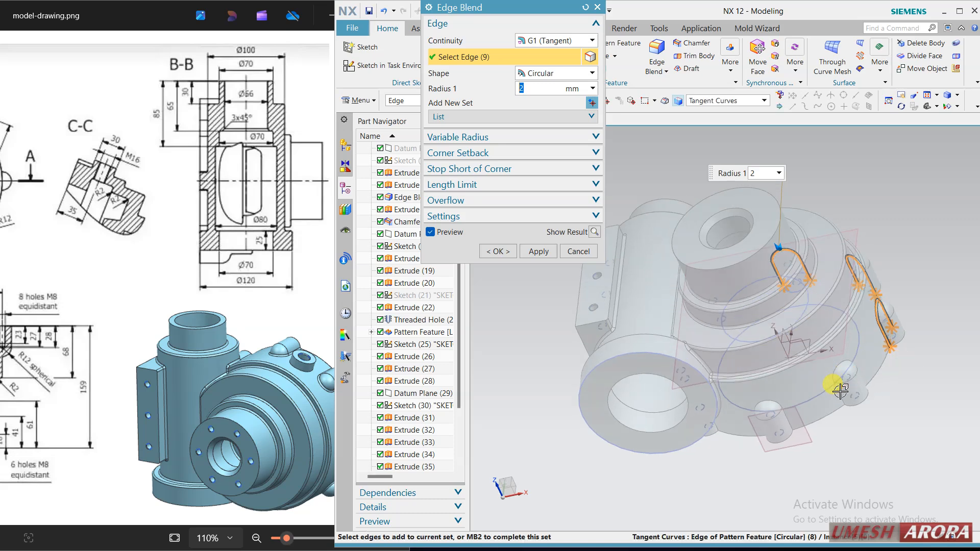
pyautogui.click(839, 392)
pyautogui.click(784, 415)
# Step: Add the junction edges of the two bolt bosses beside the tubular body and the rim edge between them to the blend set
pyautogui.moveTo(731, 478); pyautogui.dragTo(724, 241, button='middle')
pyautogui.scroll(3, 724, 242)
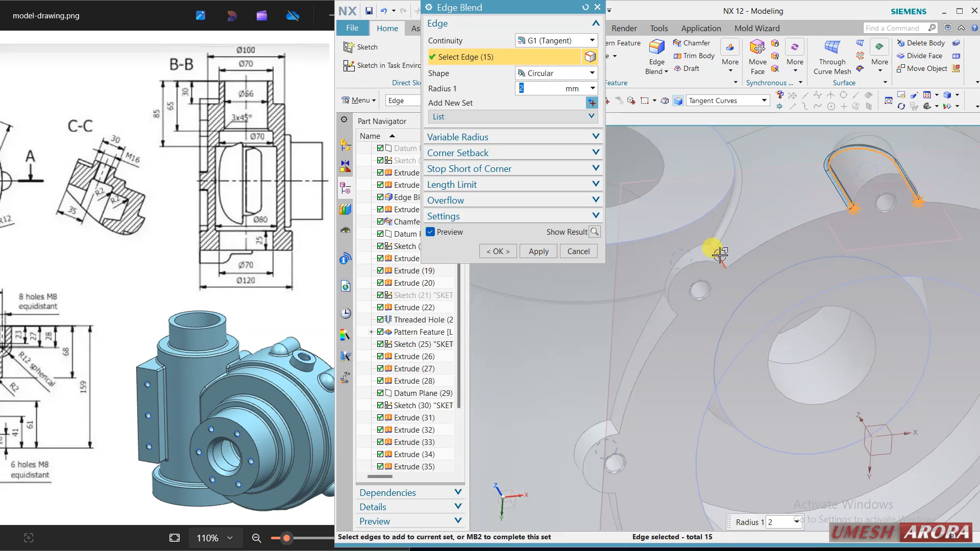
pyautogui.click(712, 246)
pyautogui.moveTo(669, 309); pyautogui.dragTo(810, 256, button='middle')
pyautogui.click(772, 234)
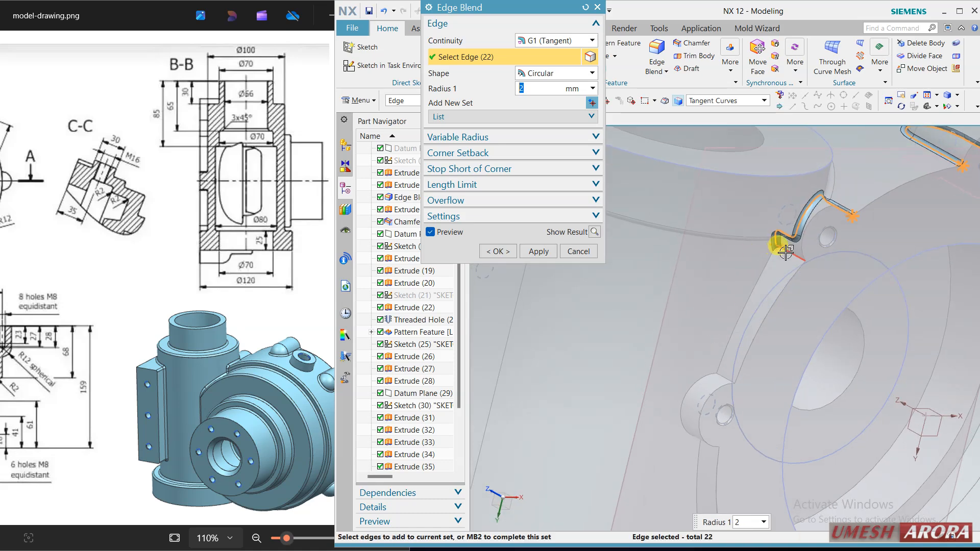
pyautogui.click(715, 375)
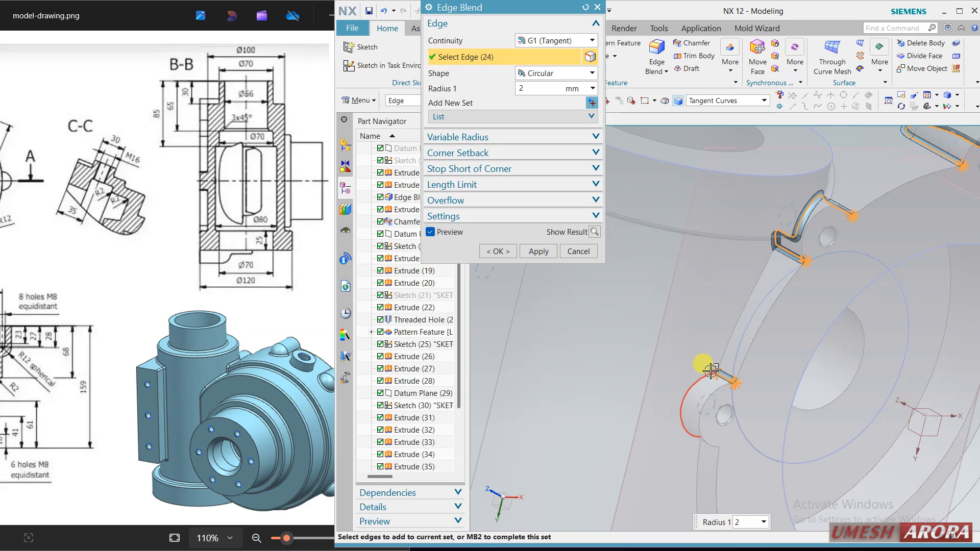
pyautogui.click(714, 356)
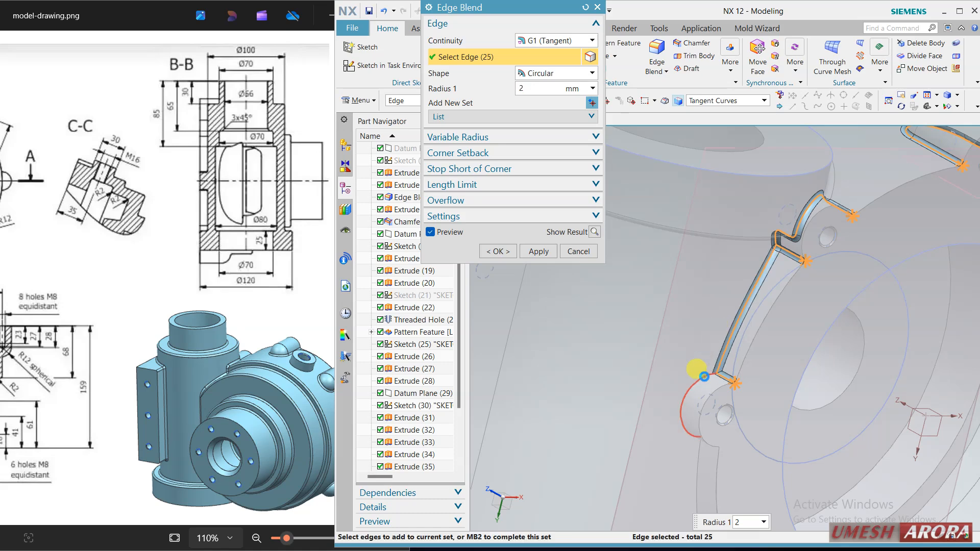
pyautogui.click(700, 374)
# Step: Add the next rim edge and the last bolt boss's junction edges, apply the 2 mm blend and close Edge Blend
pyautogui.moveTo(700, 438); pyautogui.dragTo(764, 403, button='middle')
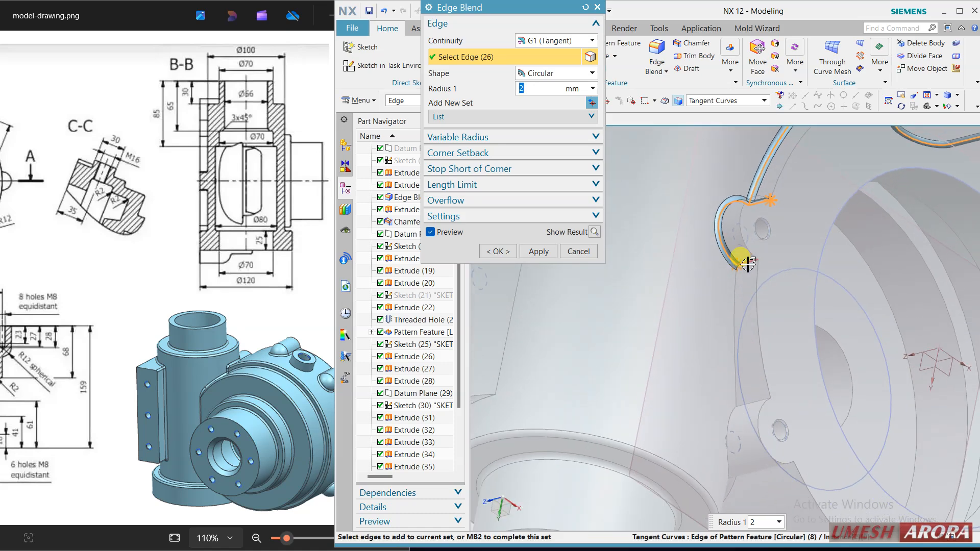
pyautogui.click(748, 264)
pyautogui.click(739, 378)
pyautogui.click(738, 396)
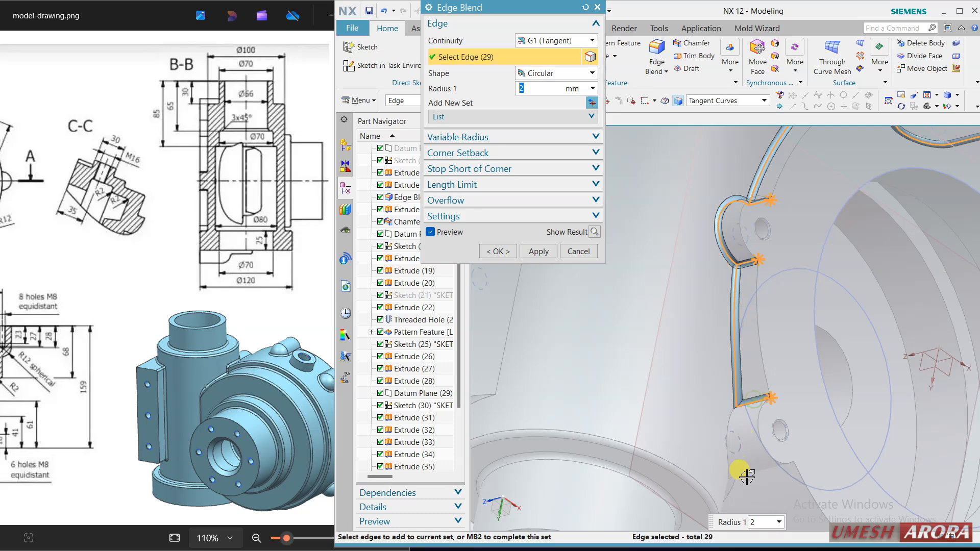
pyautogui.click(728, 433)
pyautogui.moveTo(690, 376); pyautogui.dragTo(658, 335, button='middle')
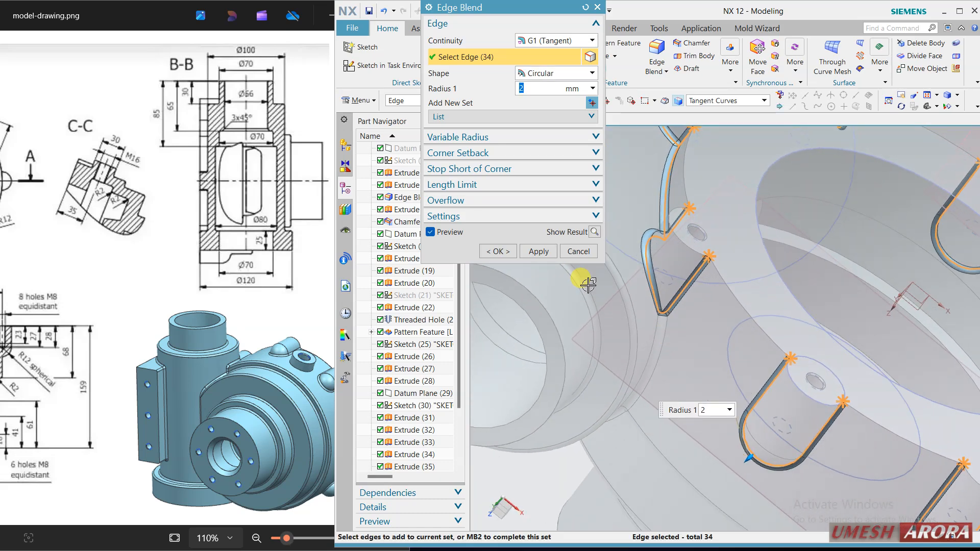
pyautogui.click(537, 252)
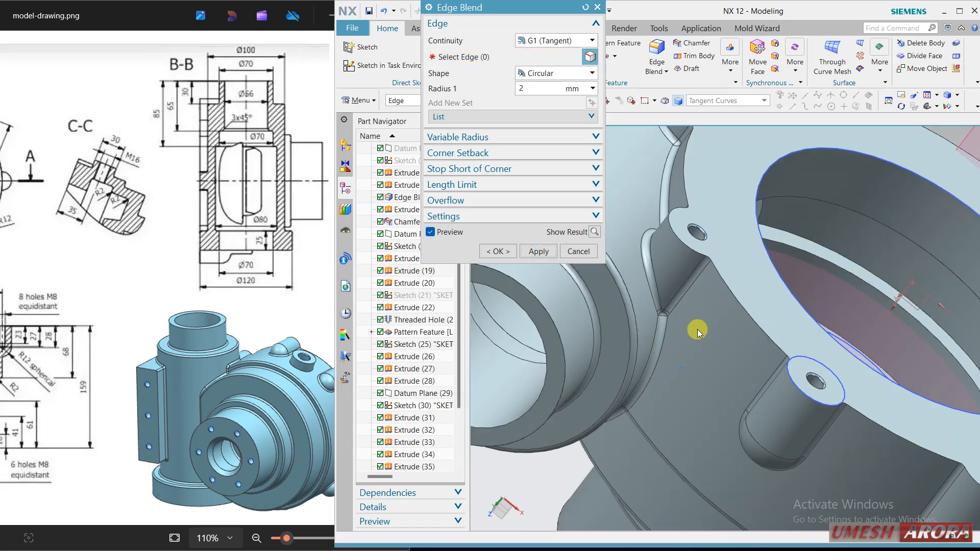
pyautogui.moveTo(702, 329); pyautogui.dragTo(609, 343, button='middle')
pyautogui.click(577, 252)
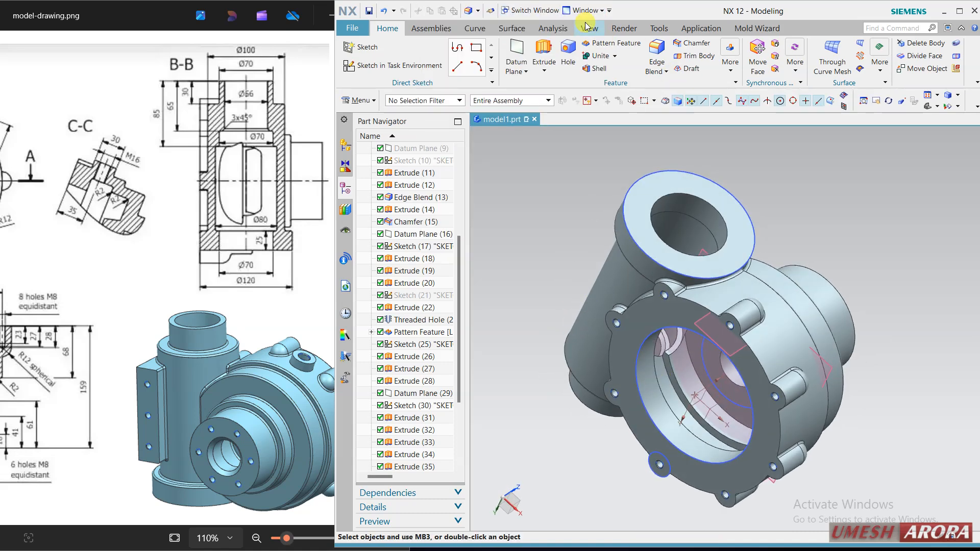
# Step: Edit the section view to an X-plane offset of -86.5, accept it and examine the tubular body's interior
pyautogui.click(590, 28)
pyautogui.click(589, 51)
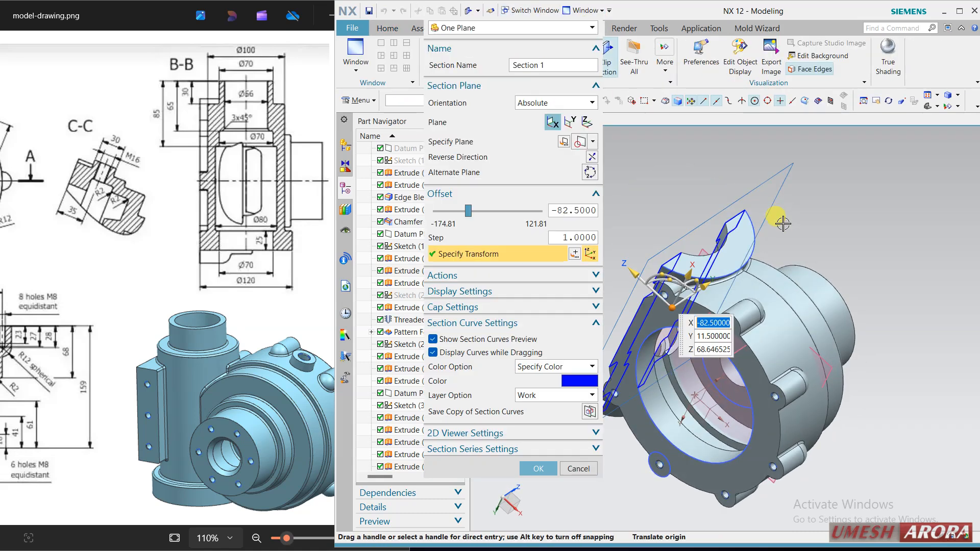
pyautogui.moveTo(789, 251); pyautogui.dragTo(715, 296, button='middle')
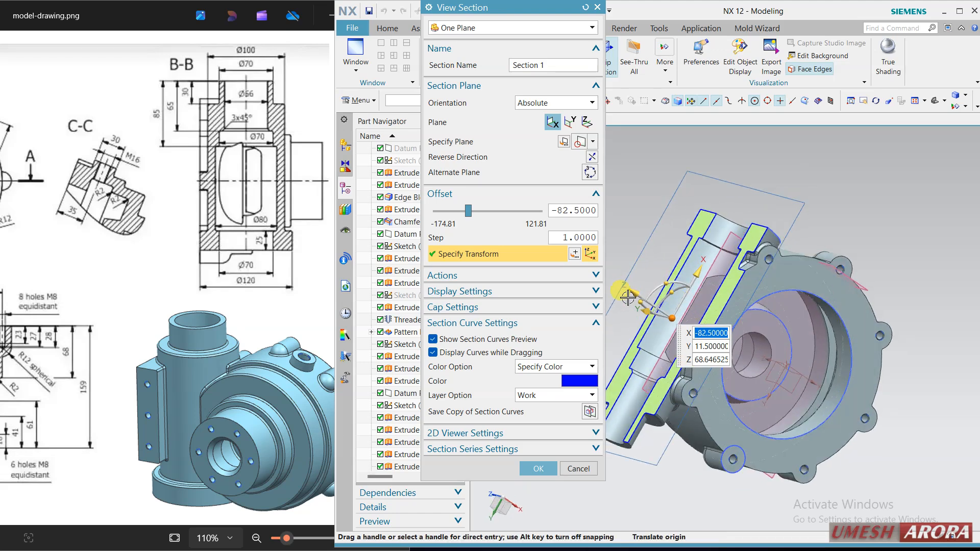
pyautogui.moveTo(642, 297); pyautogui.dragTo(634, 293)
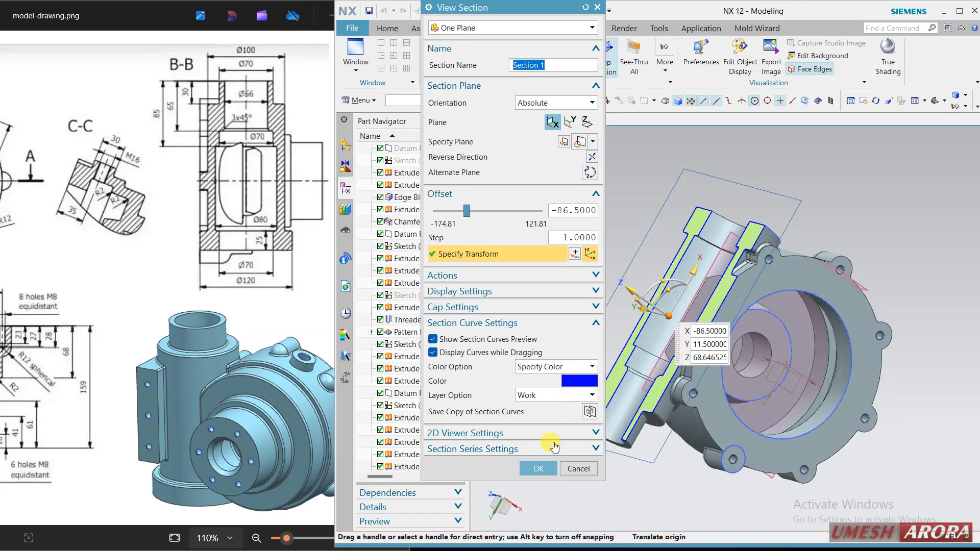
pyautogui.click(538, 469)
pyautogui.moveTo(576, 258); pyautogui.dragTo(620, 292, button='middle')
pyautogui.scroll(-3, 619, 193)
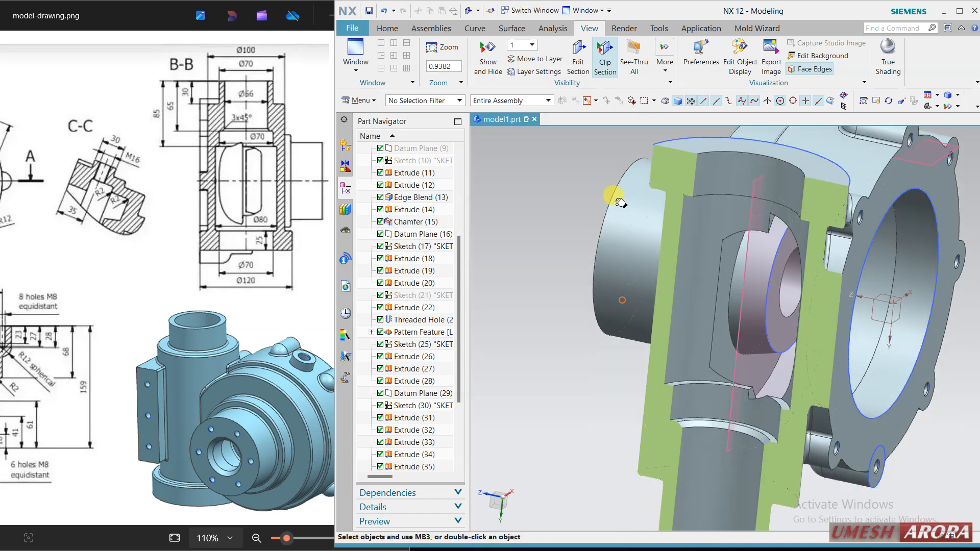
pyautogui.click(388, 28)
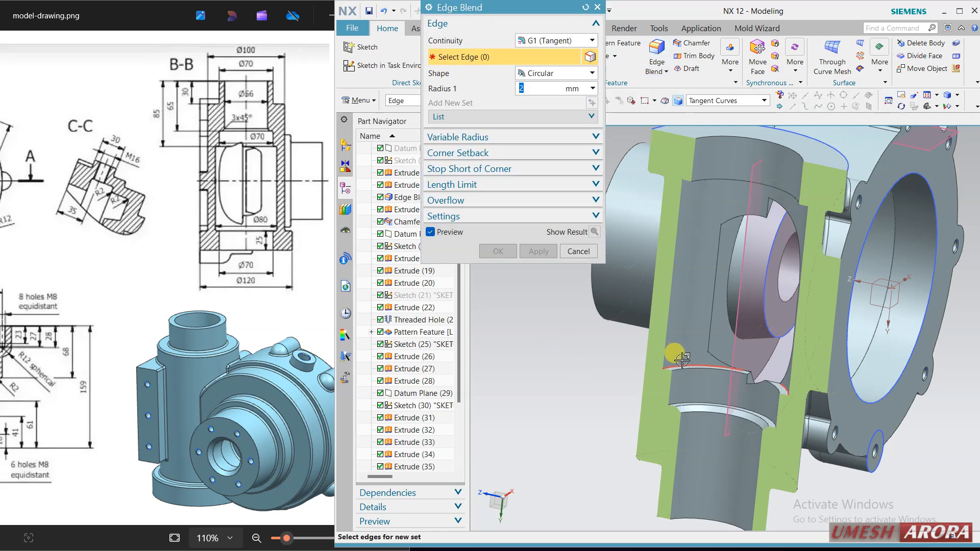
pyautogui.moveTo(675, 352); pyautogui.dragTo(633, 370, button='middle')
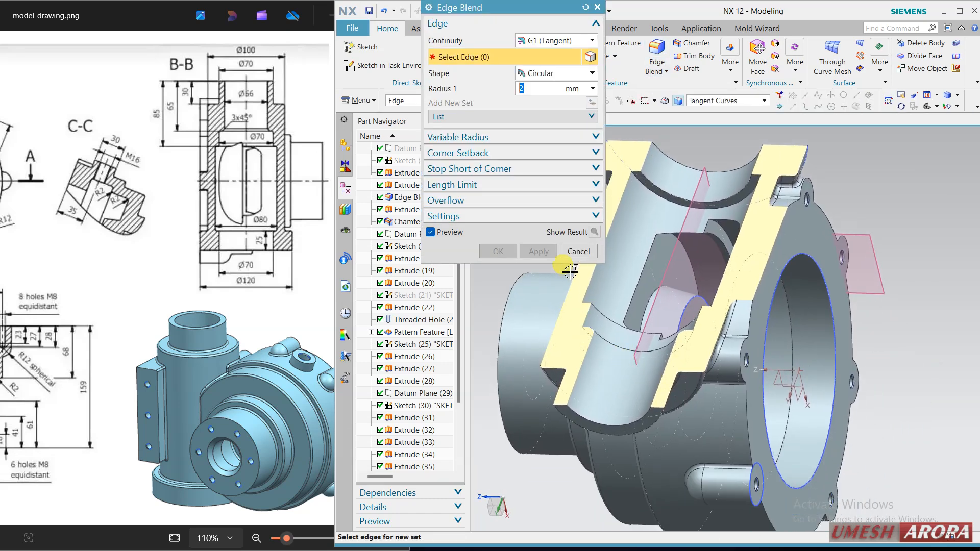
pyautogui.click(573, 252)
# Step: Edit the section view so its plane cuts through the round body's central bore, and accept it
pyautogui.click(589, 28)
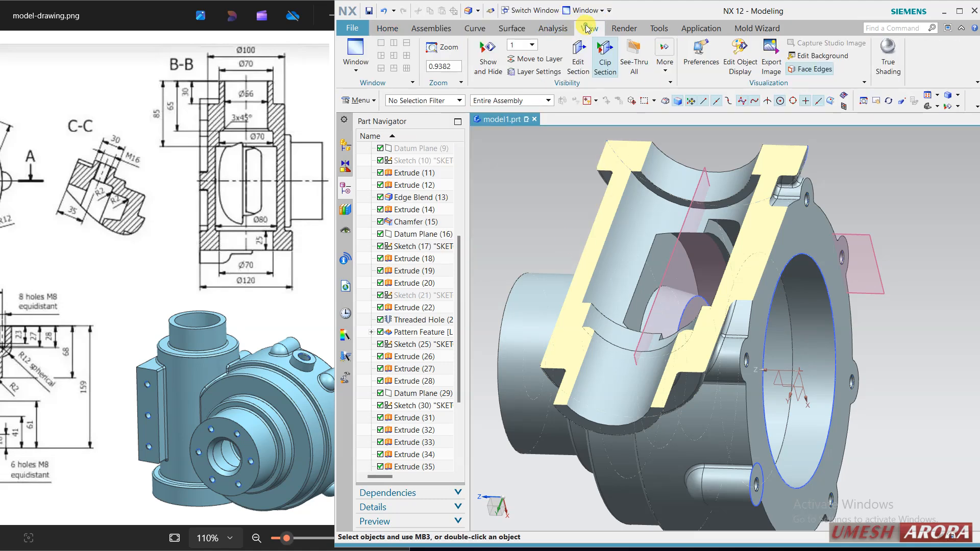
pyautogui.click(612, 70)
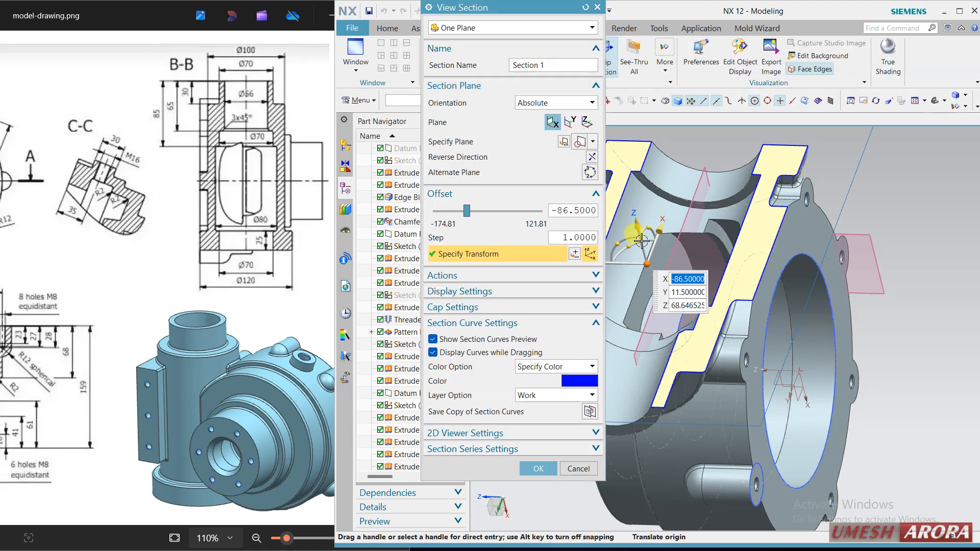
pyautogui.moveTo(638, 223); pyautogui.dragTo(561, 427)
pyautogui.click(539, 469)
pyautogui.moveTo(687, 204); pyautogui.dragTo(668, 234, button='middle')
# Step: Apply a 2 mm Edge Blend to the circular step edges inside the round body's cavity
pyautogui.click(386, 31)
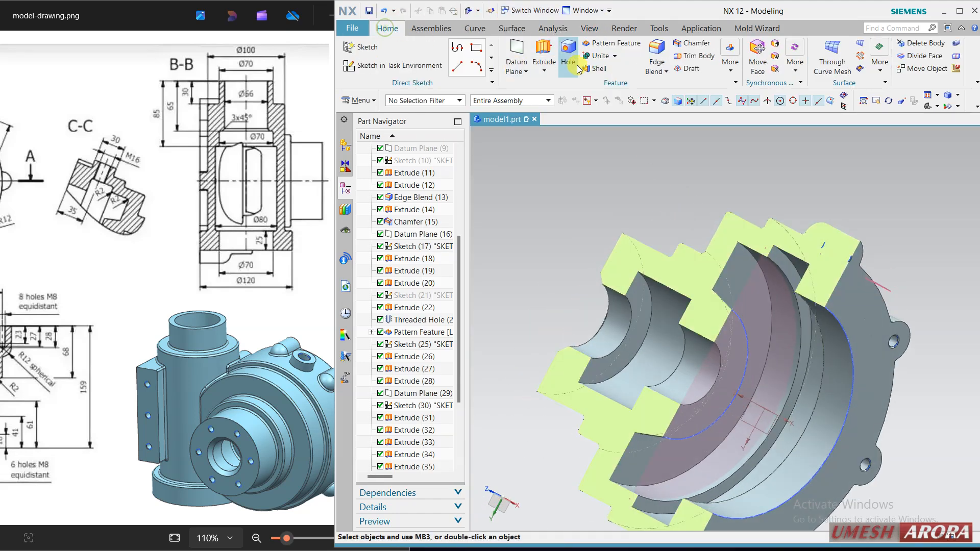
pyautogui.click(646, 40)
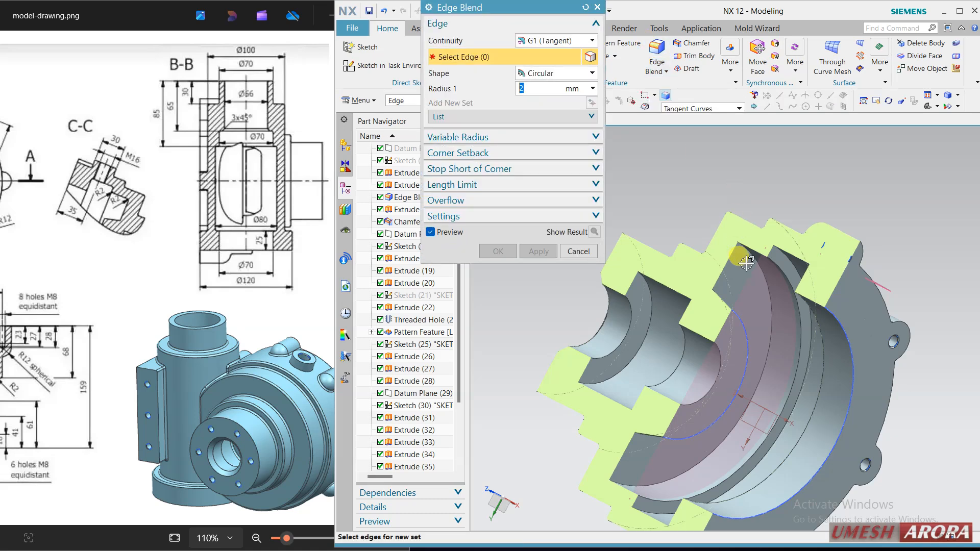
pyautogui.click(781, 269)
pyautogui.click(772, 268)
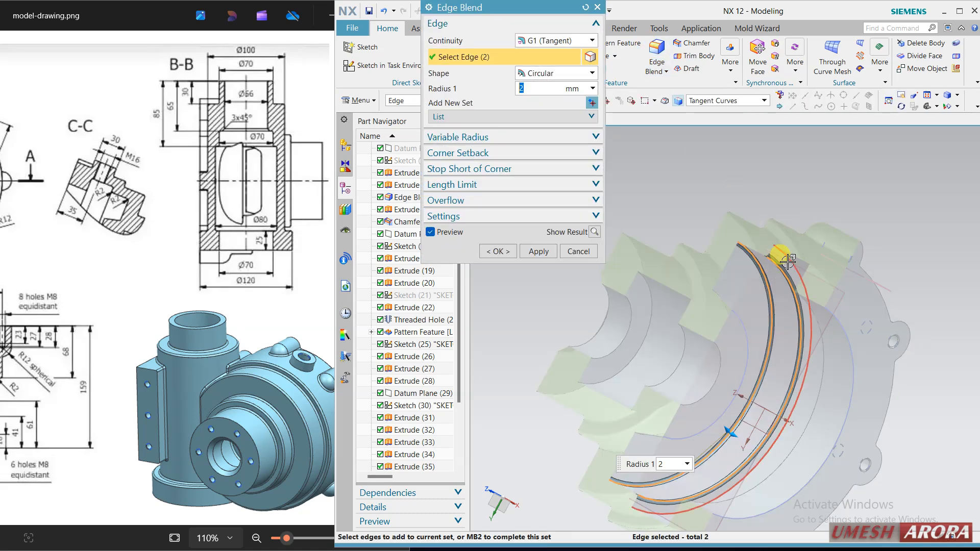
pyautogui.click(761, 276)
pyautogui.moveTo(744, 284); pyautogui.dragTo(812, 283, button='middle')
pyautogui.click(726, 299)
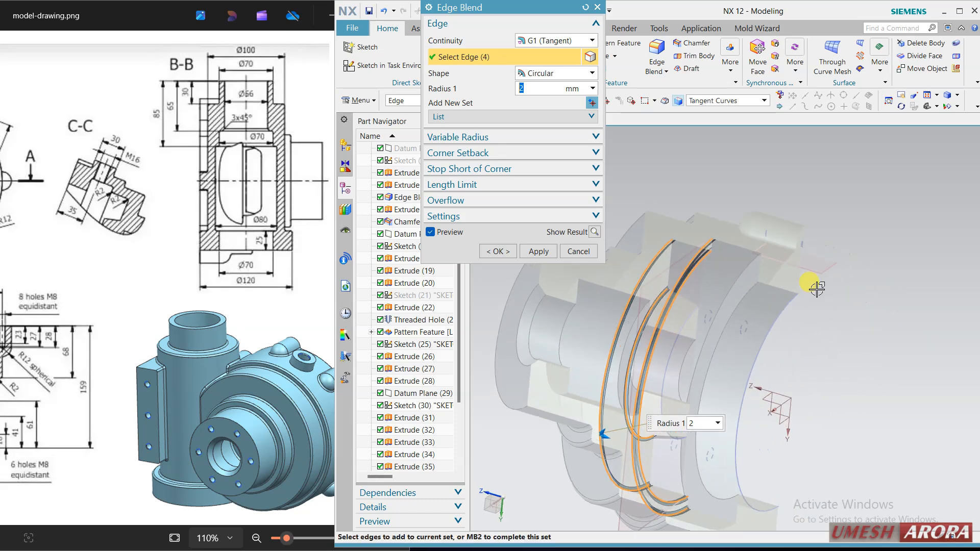
pyautogui.click(753, 264)
pyautogui.click(498, 251)
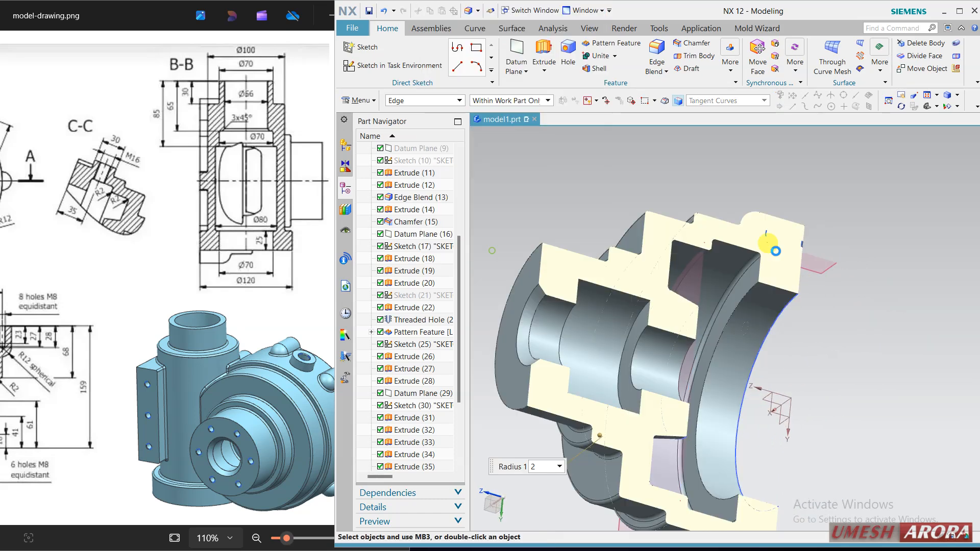
# Step: Apply a 2 mm Edge Blend to the internal step edge of the hub's wide bore
pyautogui.moveTo(849, 226)
pyautogui.mouseDown(button='middle')
pyautogui.moveTo(805, 208)
pyautogui.moveTo(849, 239)
pyautogui.mouseUp(button='middle')
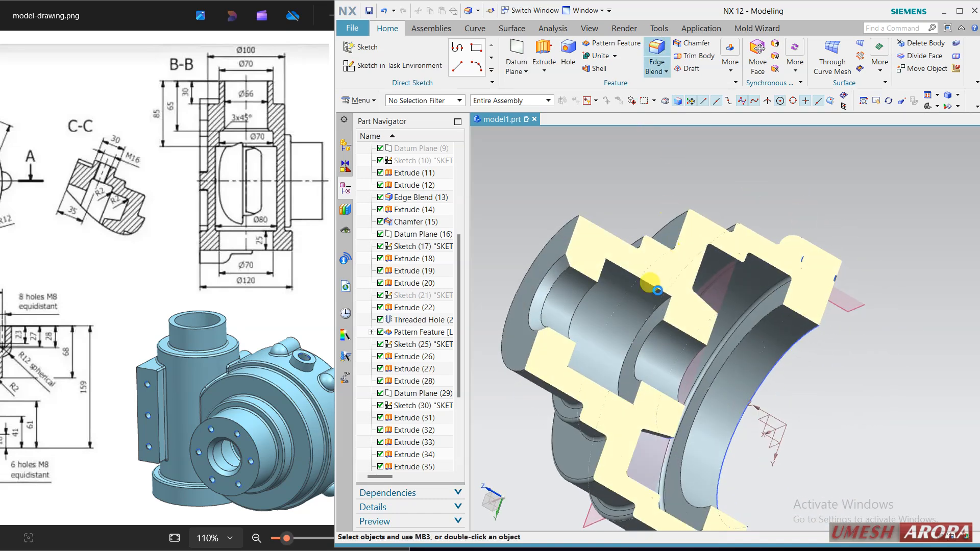
pyautogui.press('b')
pyautogui.click(661, 306)
pyautogui.moveTo(661, 306)
pyautogui.mouseDown(button='middle')
pyautogui.moveTo(707, 258)
pyautogui.moveTo(675, 258)
pyautogui.moveTo(646, 296)
pyautogui.mouseUp(button='middle')
pyautogui.click(511, 251)
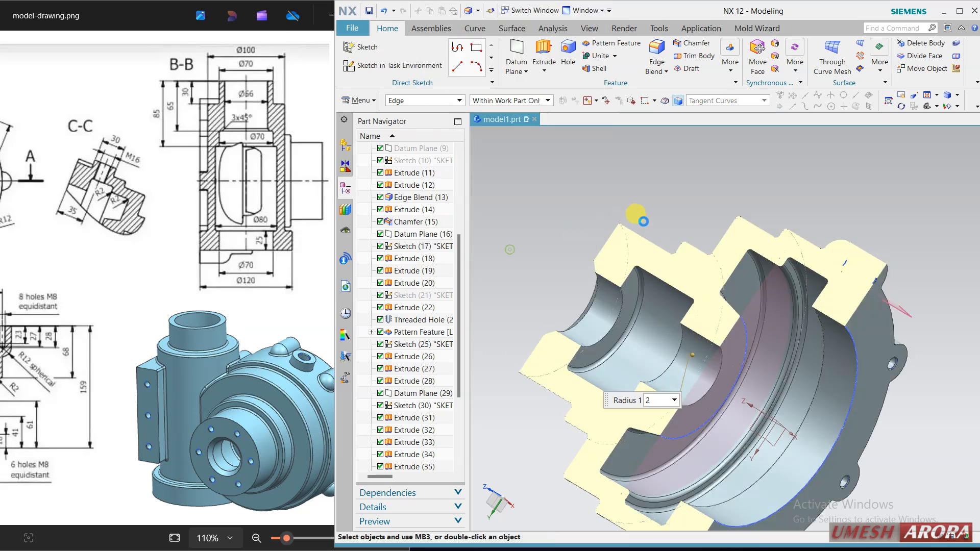
# Step: Turn off section clipping to show the whole housing
pyautogui.moveTo(635, 212); pyautogui.dragTo(635, 240, button='middle')
pyautogui.scroll(-1, 723, 229)
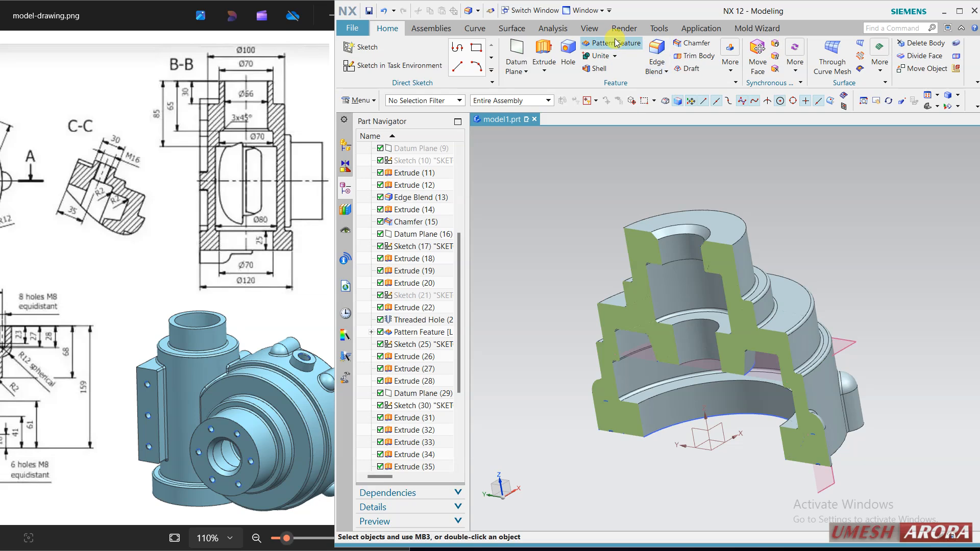
pyautogui.click(591, 29)
pyautogui.click(605, 65)
pyautogui.scroll(-2, 798, 186)
pyautogui.moveTo(799, 186); pyautogui.dragTo(749, 284, button='middle')
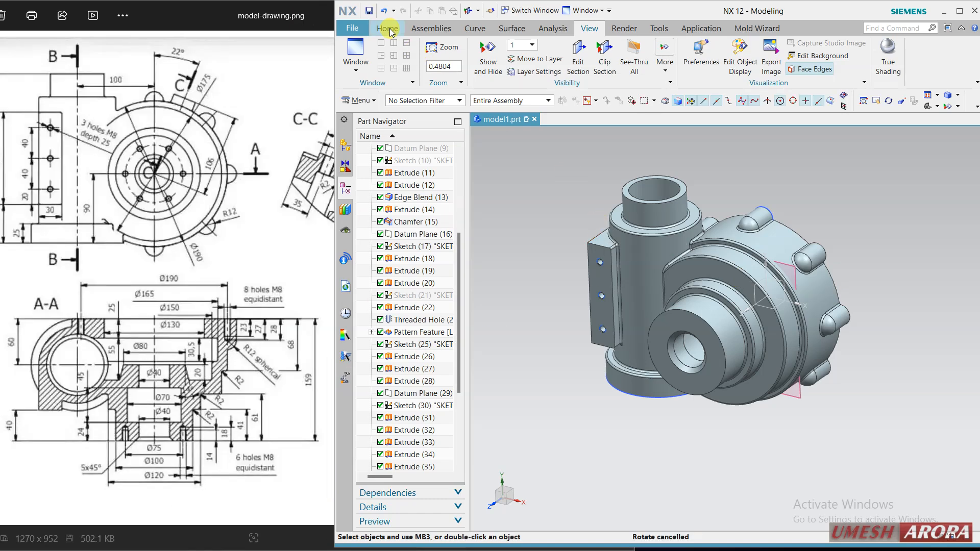
# Step: Hide the datum plane standing at the round body
pyautogui.click(389, 30)
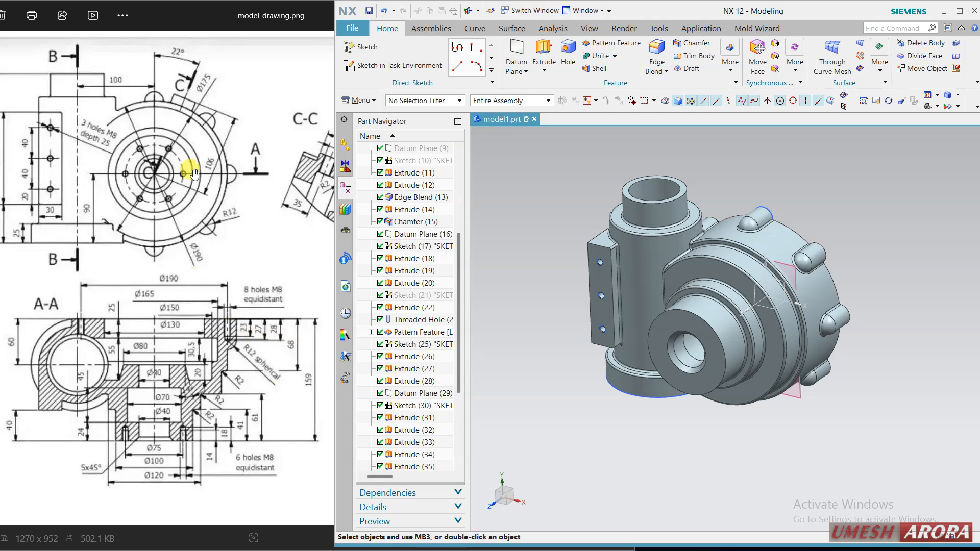
pyautogui.moveTo(559, 390); pyautogui.dragTo(587, 398, button='middle')
pyautogui.click(800, 288)
pyautogui.hotkey('ctrl', 'b')
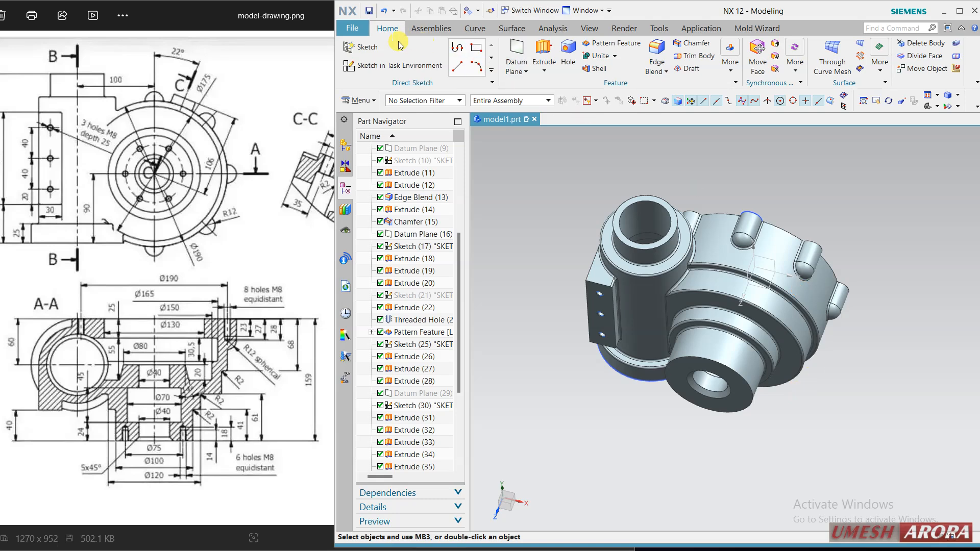
# Step: Start a new sketch on the XY plane of the datum coordinate system at the round body's axis
pyautogui.click(387, 71)
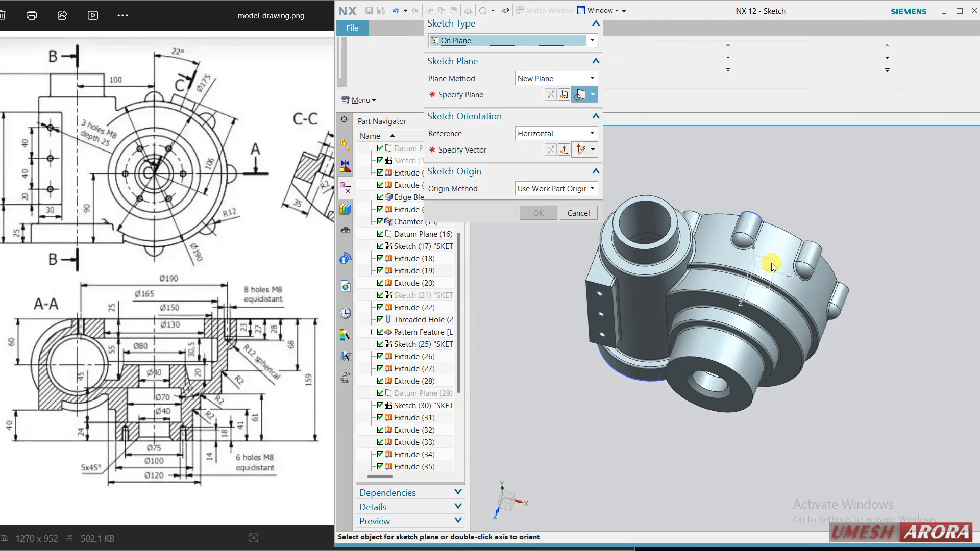
pyautogui.click(772, 261)
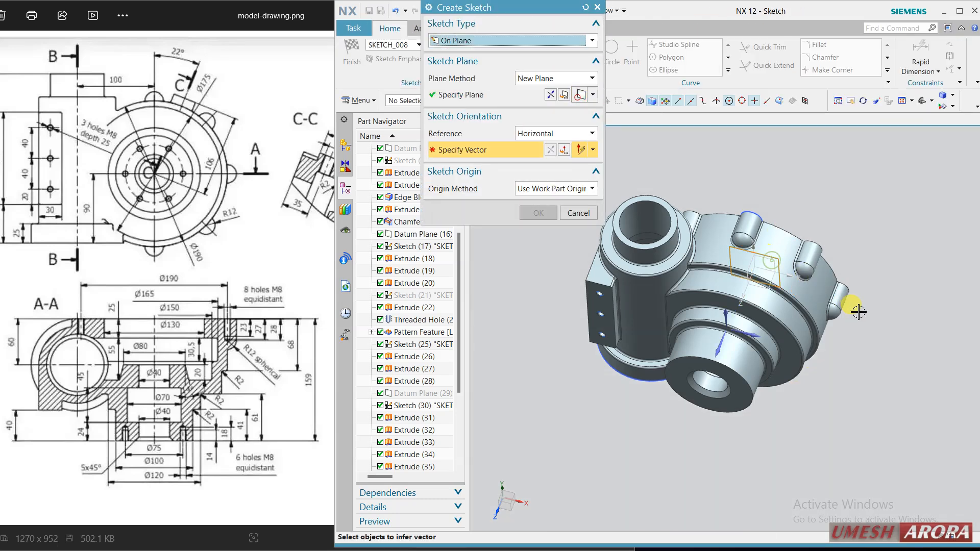
pyautogui.middleClick(830, 418)
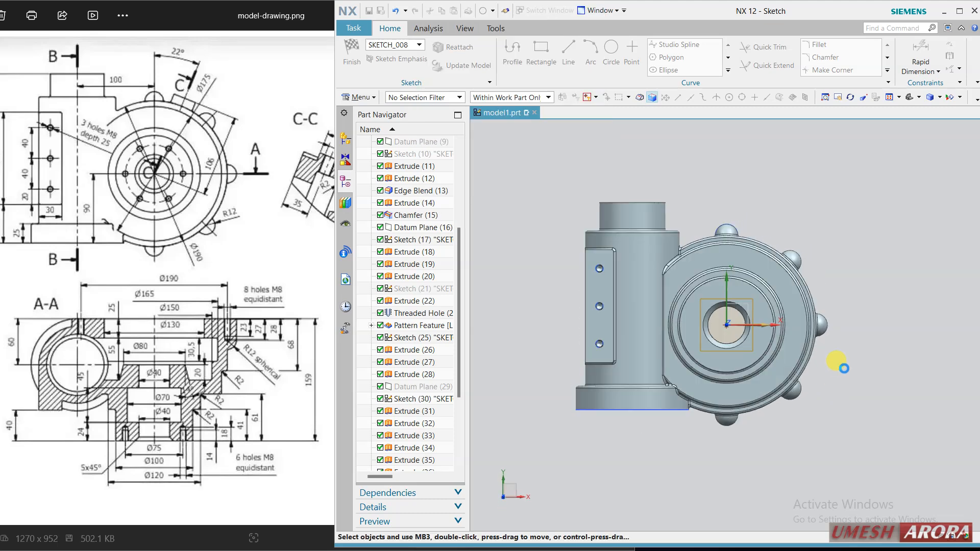
# Step: Draw a slanted line from the sketch origin up past the round body's rim and set its length to 106 mm
pyautogui.click(727, 328)
pyautogui.click(773, 208)
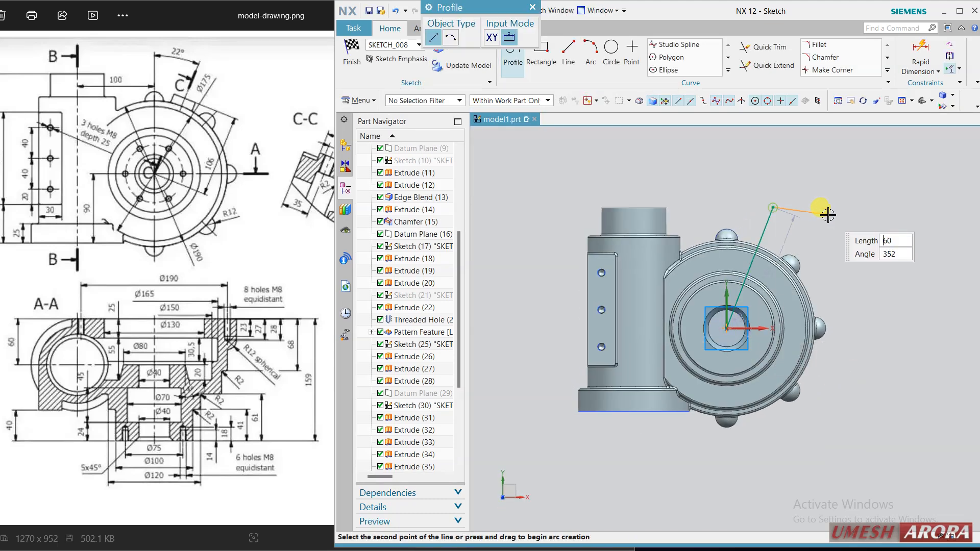
pyautogui.press('Escape')
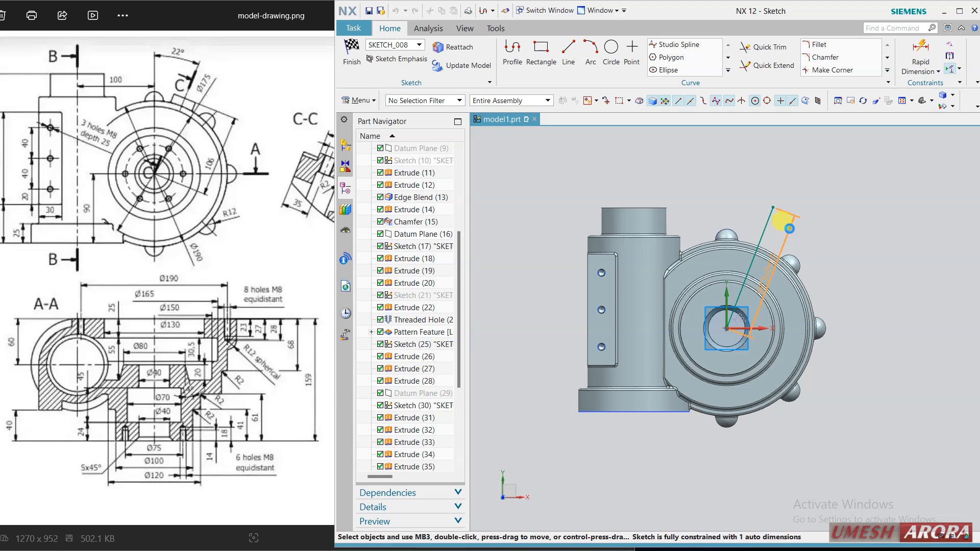
pyautogui.doubleClick(789, 229)
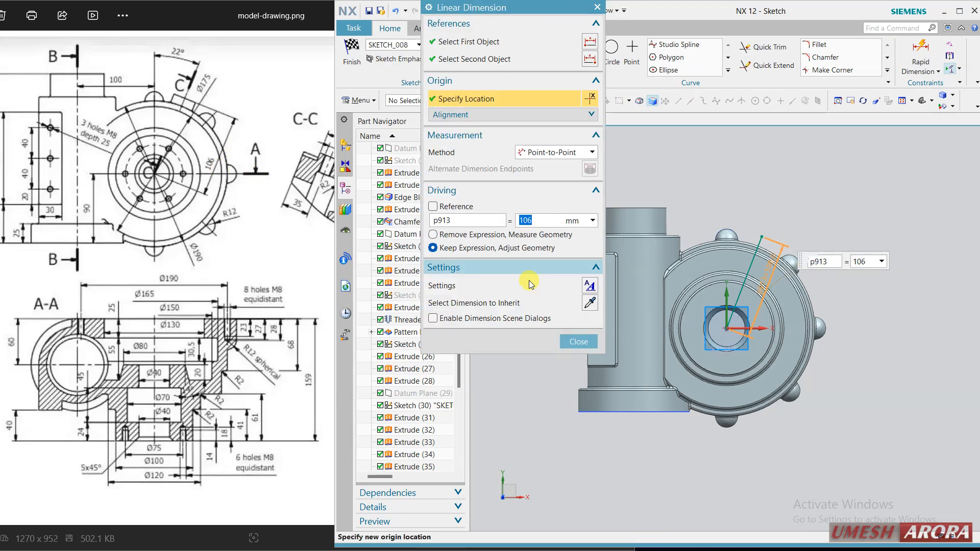
pyautogui.click(578, 341)
# Step: Dimension the angle between the vertical axis and the slanted line as 22° and finish the sketch
pyautogui.click(939, 72)
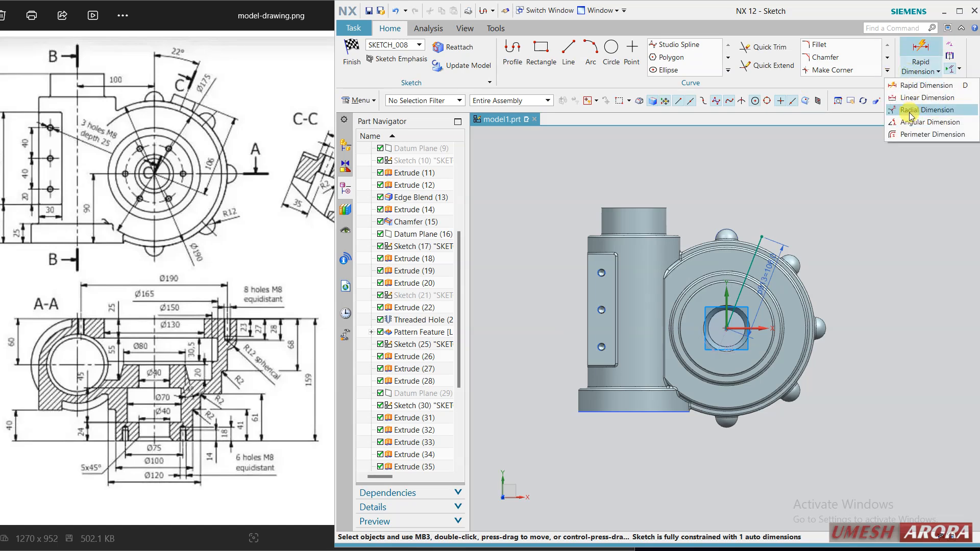
pyautogui.click(919, 121)
pyautogui.click(723, 292)
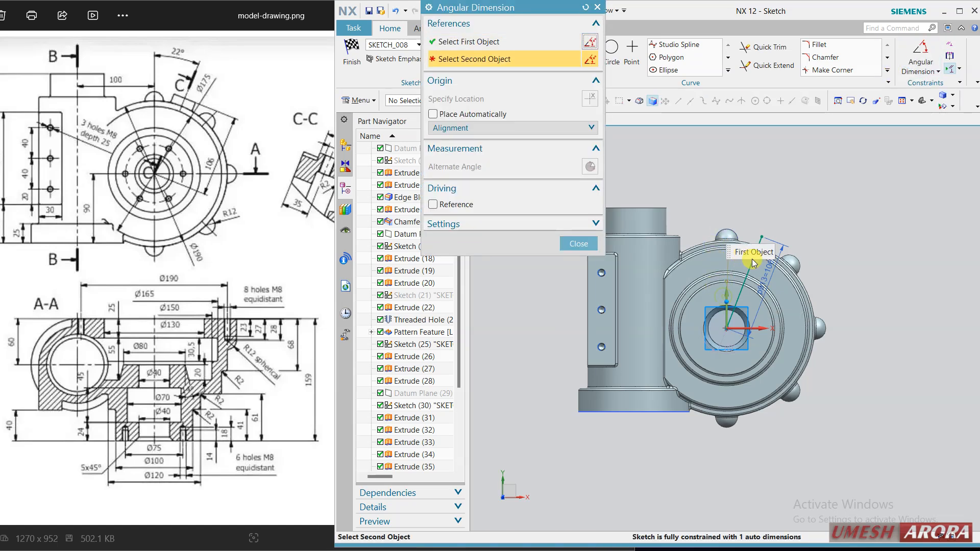
pyautogui.click(749, 264)
pyautogui.click(757, 193)
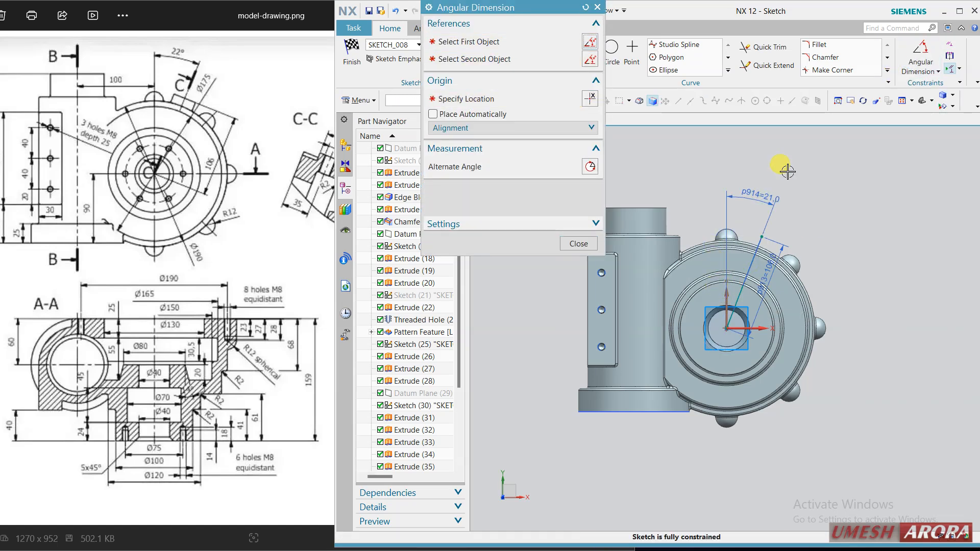
pyautogui.write('22')
pyautogui.press('Return')
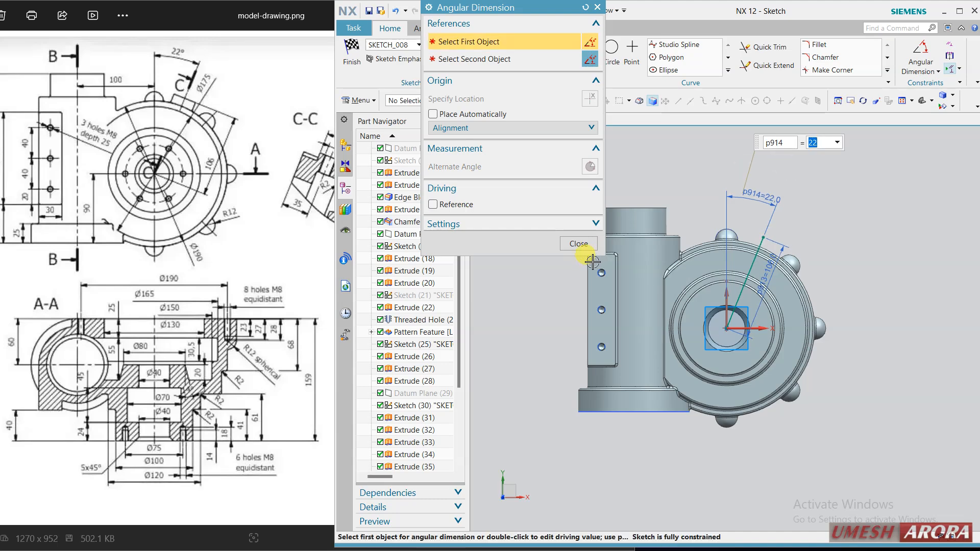
pyautogui.click(579, 244)
pyautogui.click(352, 53)
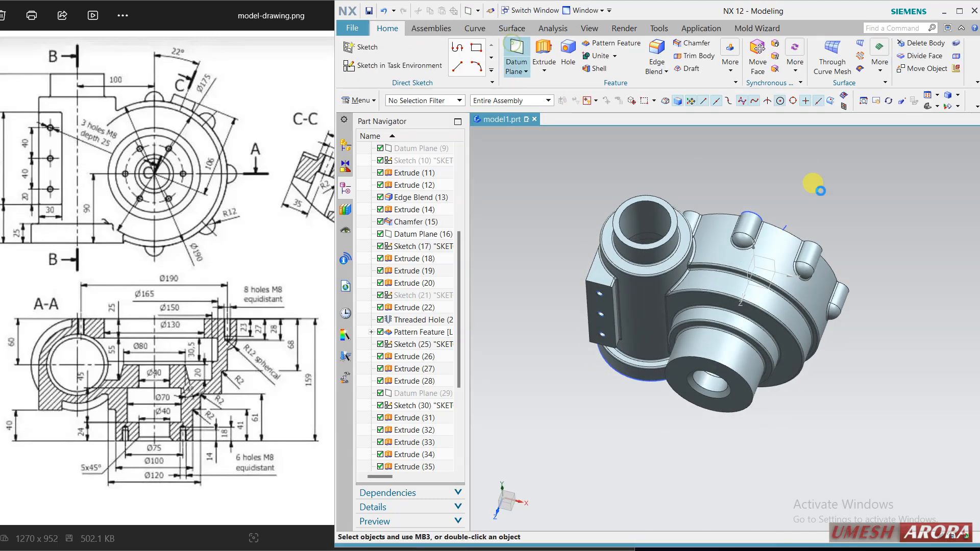
# Step: Create a datum plane on the slanted sketch line at an arc length of 106 mm, at its outer end
pyautogui.moveTo(810, 175); pyautogui.dragTo(771, 307, button='middle')
pyautogui.click(768, 308)
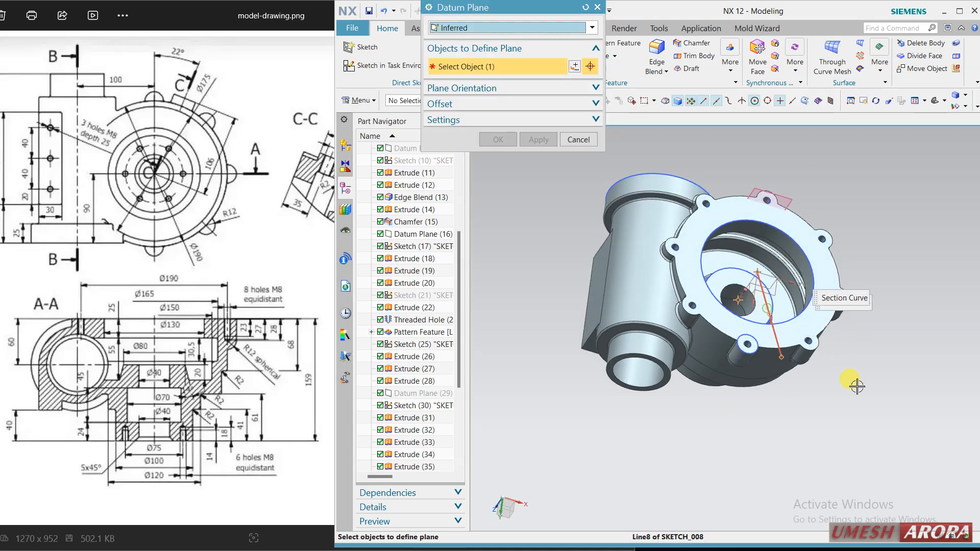
pyautogui.moveTo(769, 307); pyautogui.dragTo(784, 370)
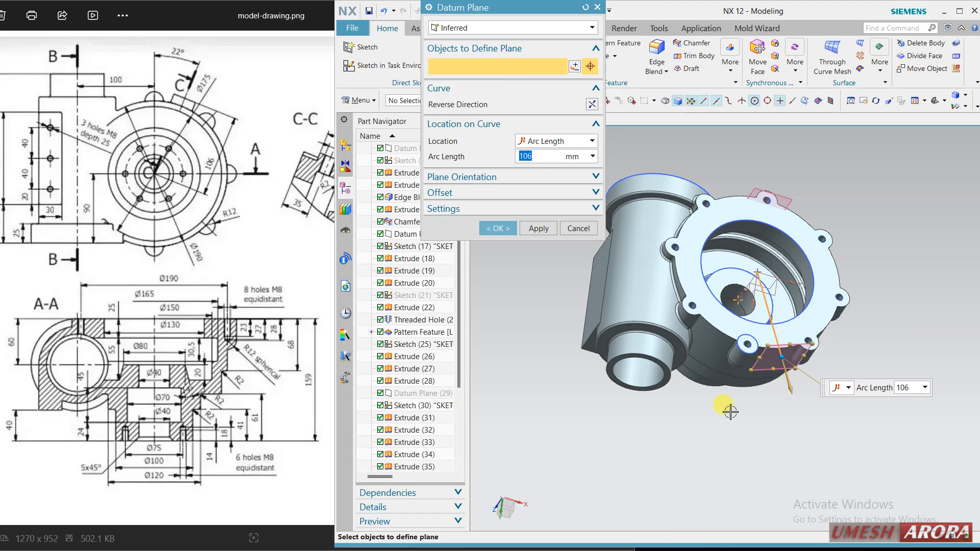
pyautogui.click(498, 228)
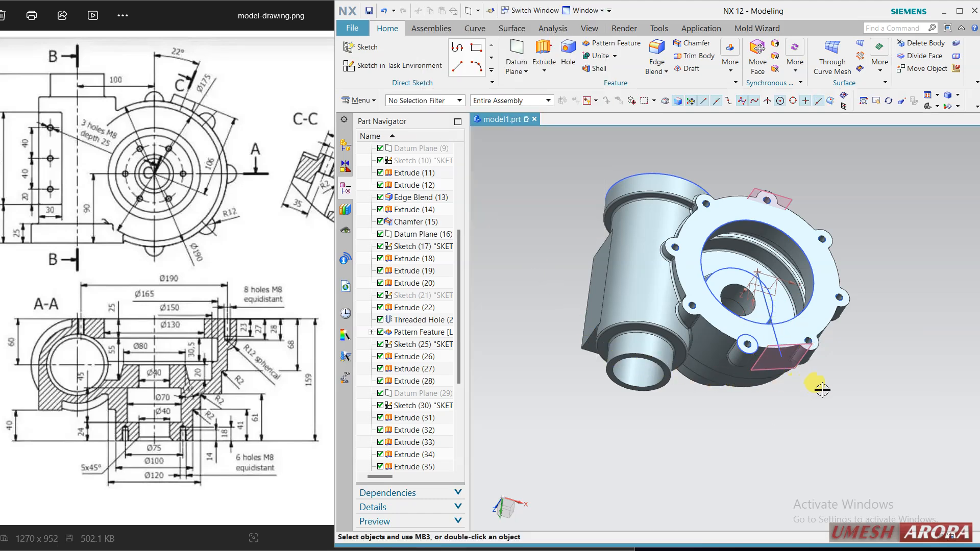
# Step: Start a sketch on the new datum plane, with the horizontal reference running along the plane's width
pyautogui.moveTo(816, 390); pyautogui.dragTo(786, 393, button='middle')
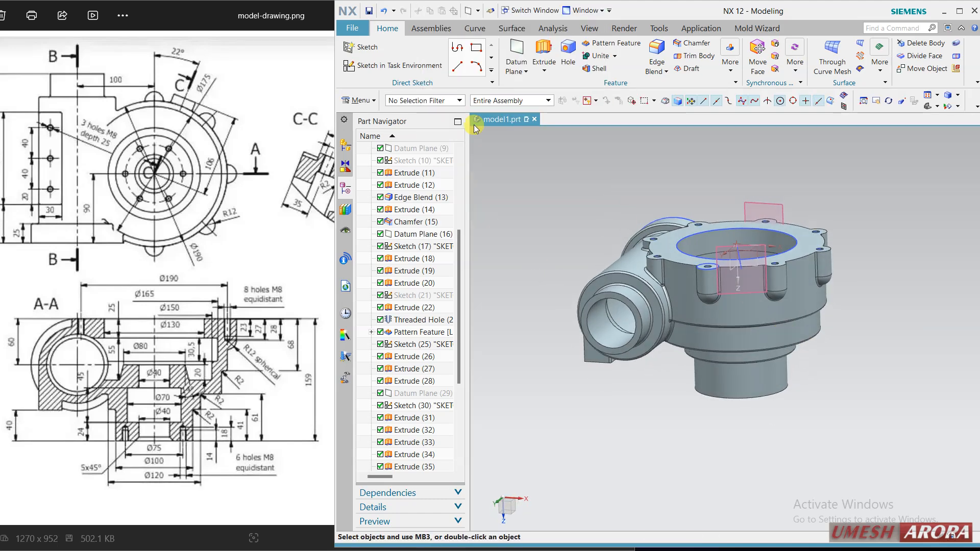
pyautogui.click(404, 67)
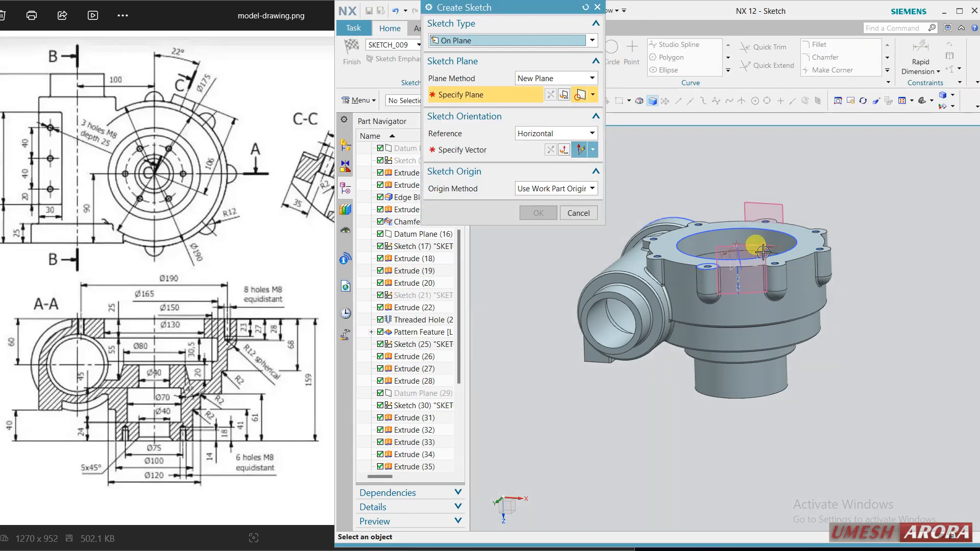
pyautogui.click(764, 252)
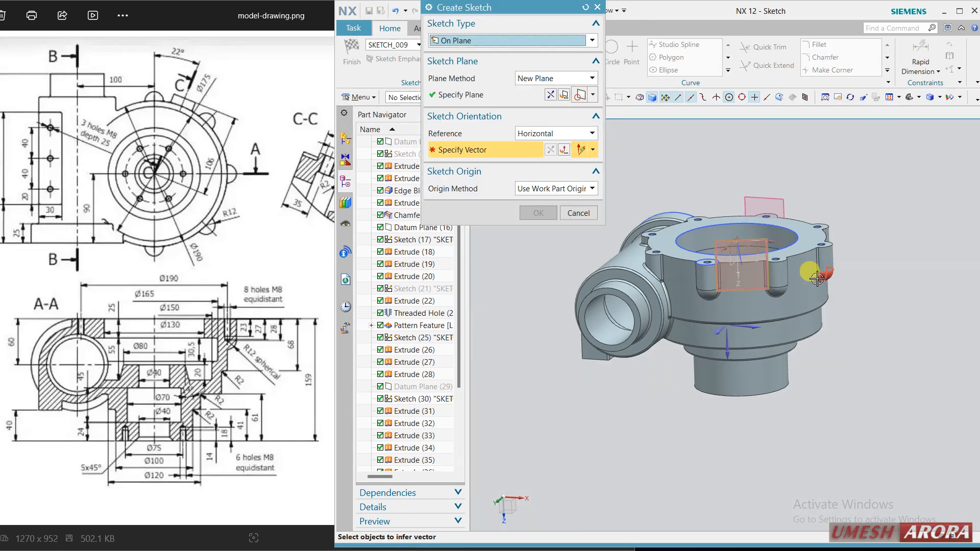
pyautogui.click(750, 328)
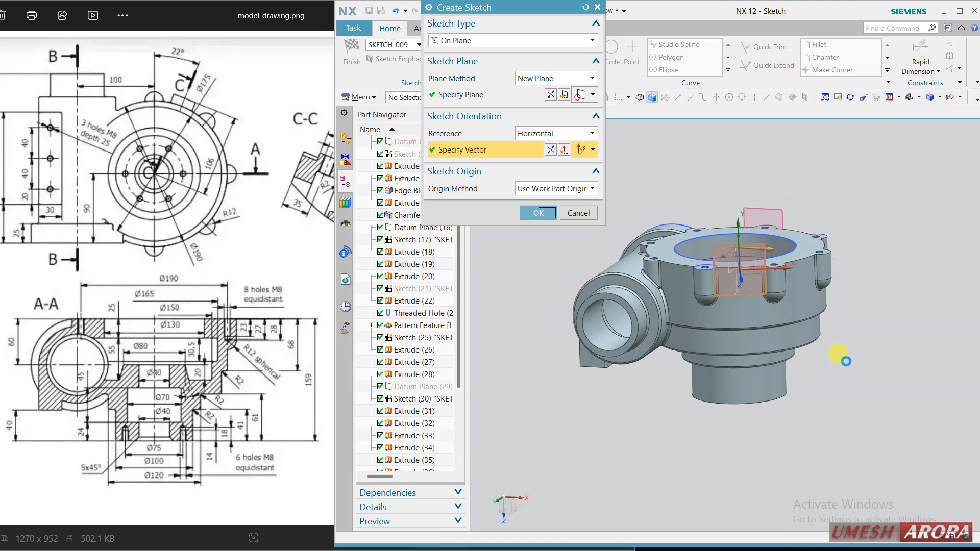
pyautogui.middleClick(849, 365)
# Step: Sketch a circle about 30 mm in diameter below the sketch origin and constrain its centre to the vertical axis
pyautogui.scroll(5, 742, 355)
pyautogui.press('o')
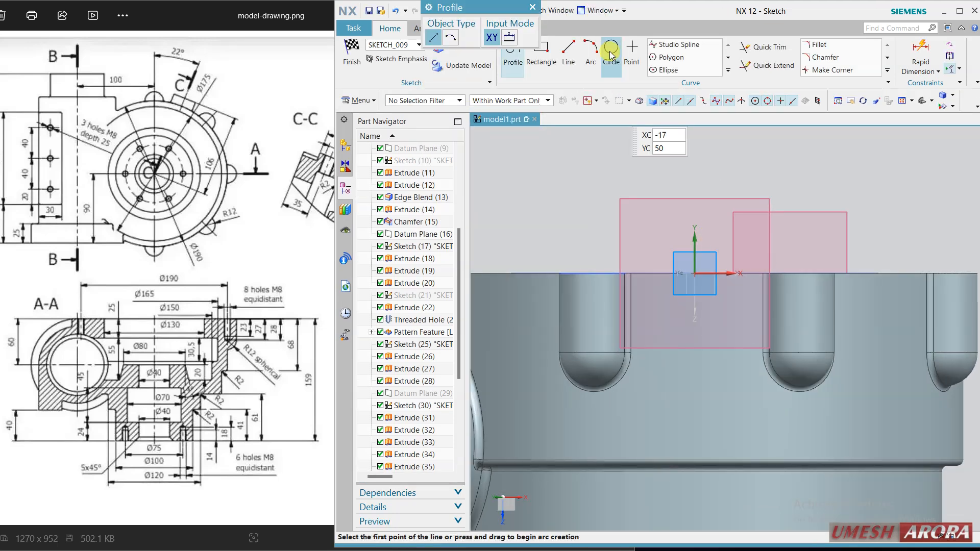
pyautogui.click(695, 356)
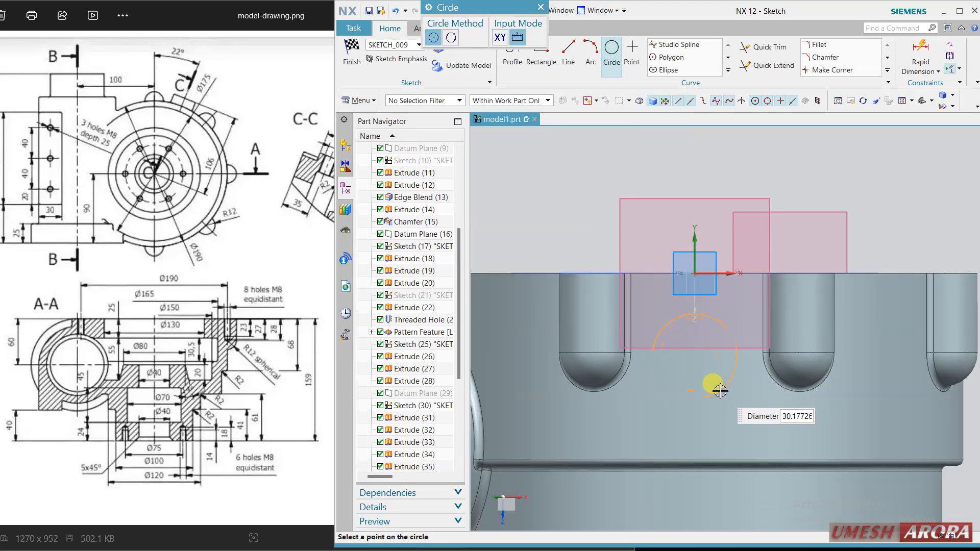
pyautogui.click(720, 392)
pyautogui.press('Escape')
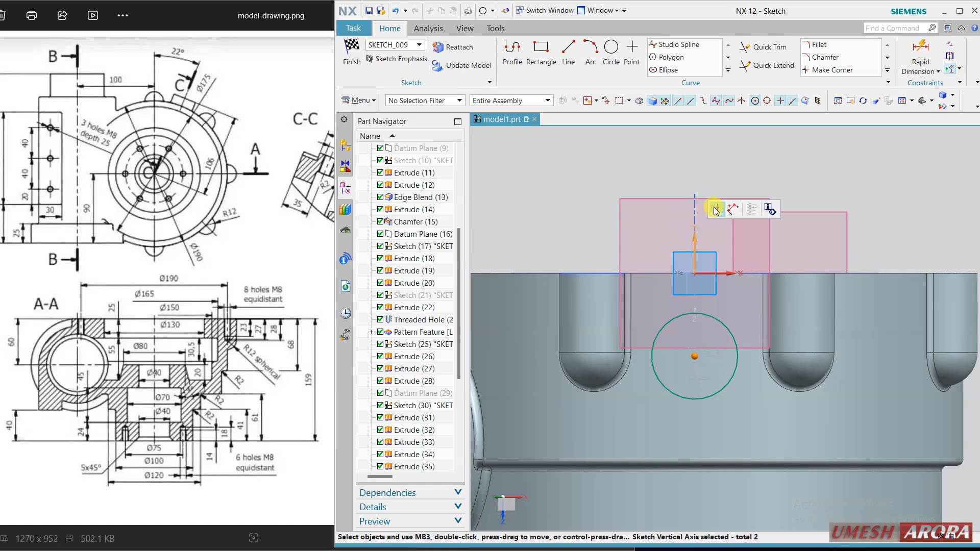
pyautogui.click(738, 208)
# Step: Dimension the circle's centre 35 mm from the horizontal axis, set its diameter to 30 mm and finish the sketch
pyautogui.click(717, 344)
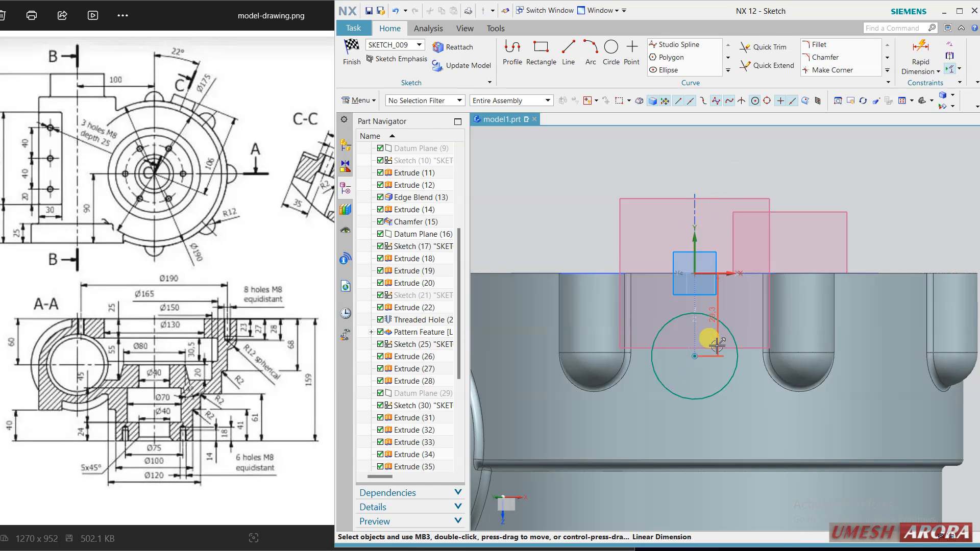
pyautogui.doubleClick(717, 342)
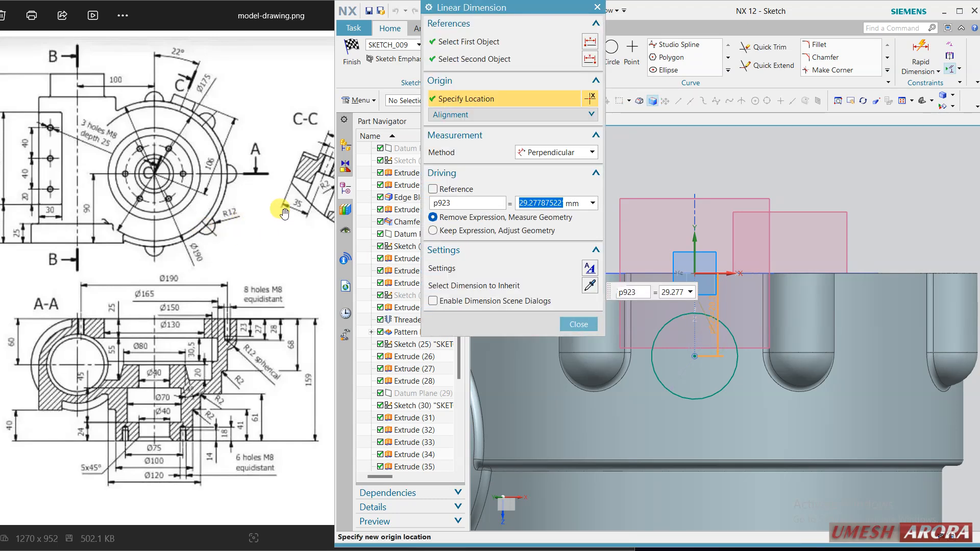
pyautogui.click(285, 213)
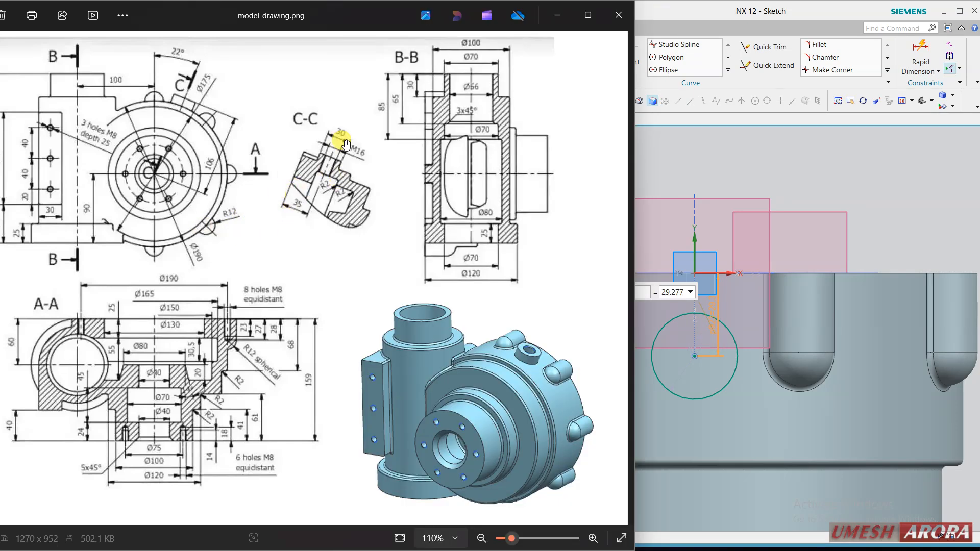
pyautogui.click(711, 12)
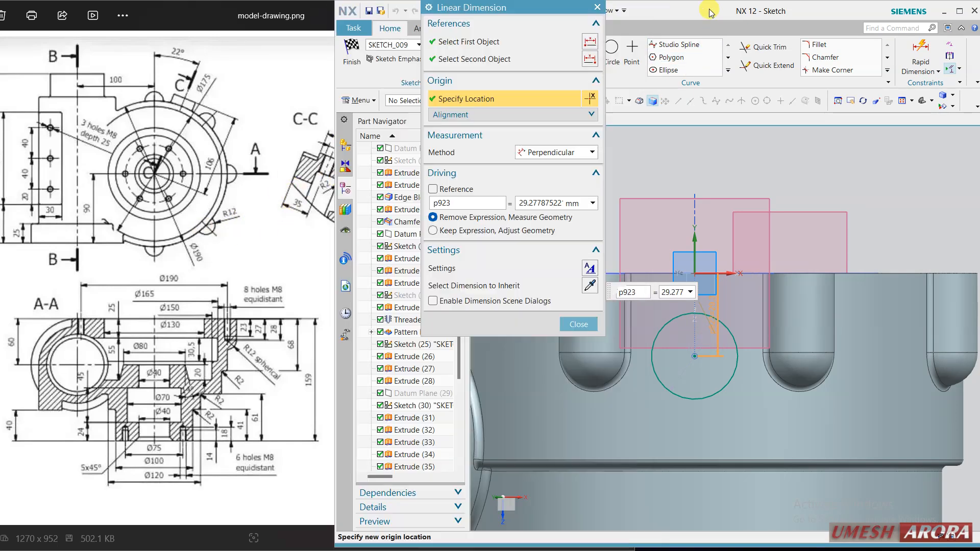
pyautogui.write('35')
pyautogui.click(662, 282)
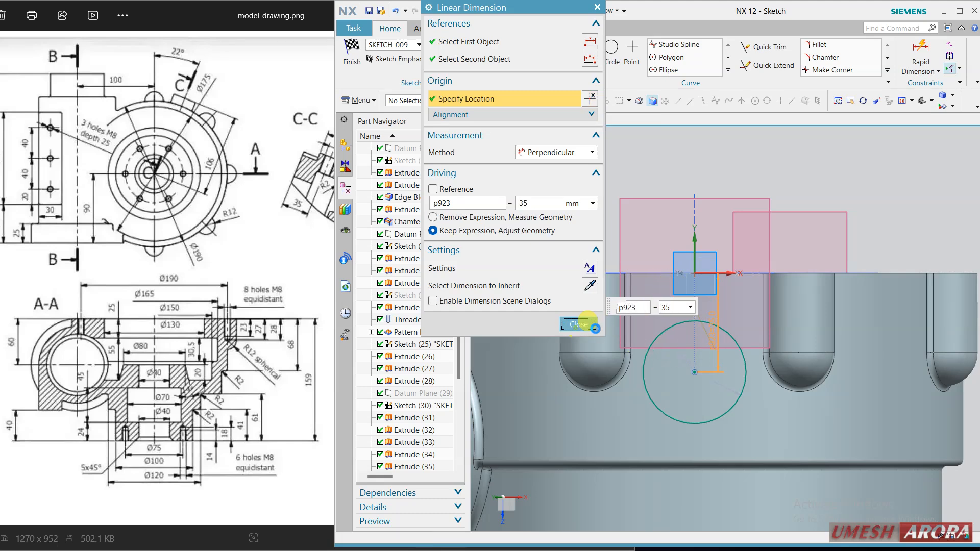
pyautogui.click(579, 324)
pyautogui.click(678, 364)
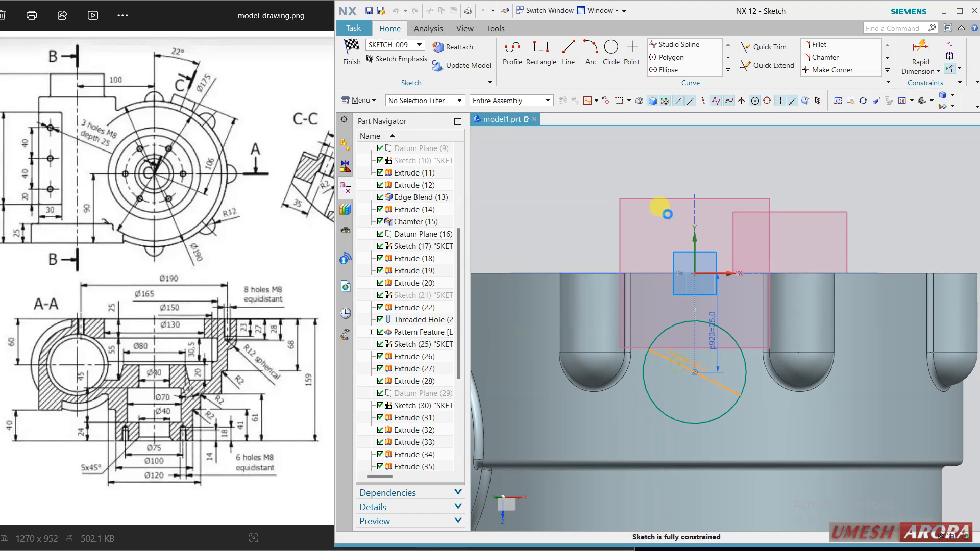
pyautogui.click(351, 51)
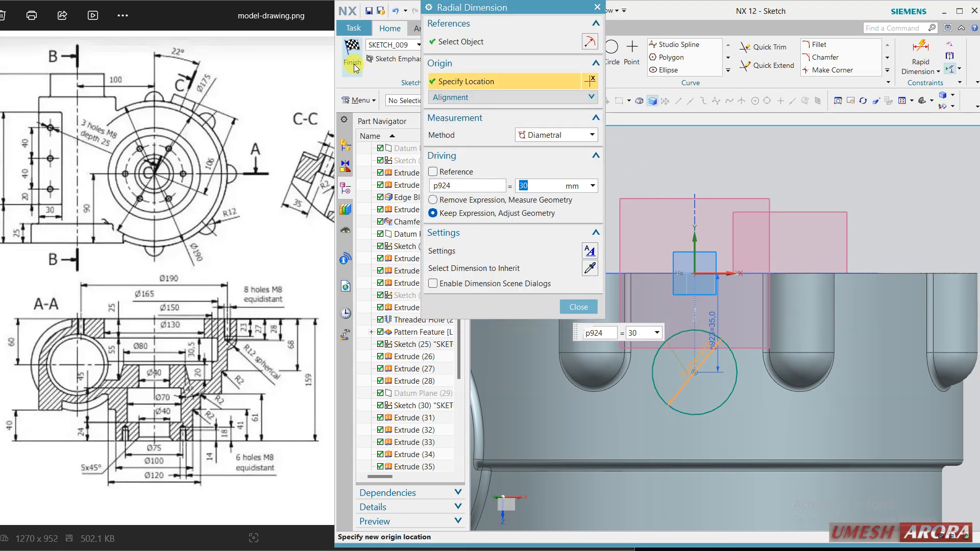
pyautogui.moveTo(864, 419); pyautogui.dragTo(840, 316, button='middle')
pyautogui.scroll(3, 803, 172)
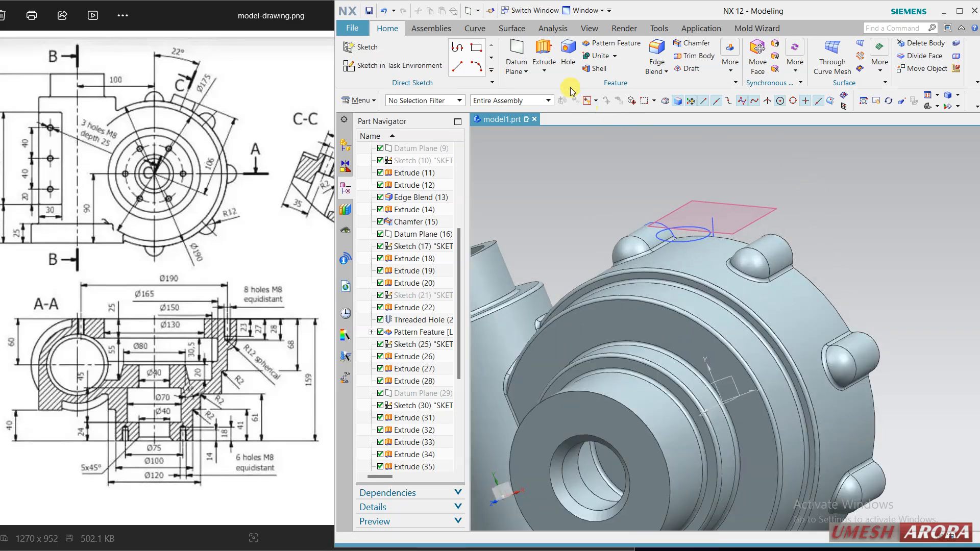
pyautogui.click(543, 49)
pyautogui.click(689, 234)
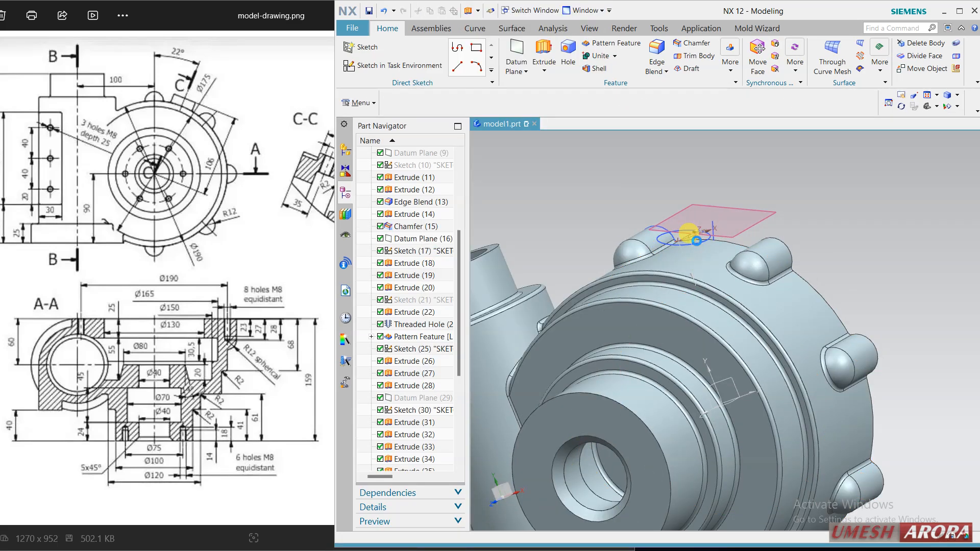
pyautogui.doubleClick(689, 234)
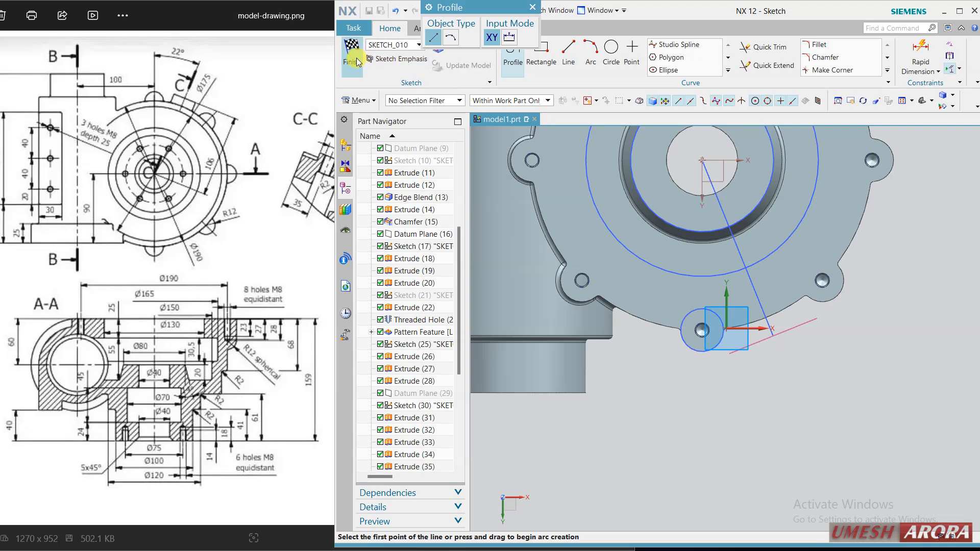
pyautogui.click(358, 61)
pyautogui.click(582, 305)
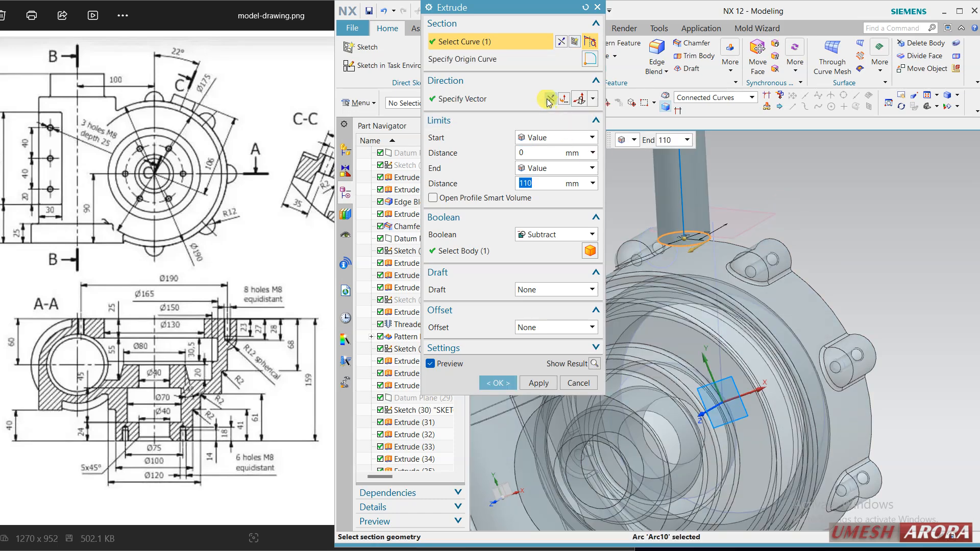
# Step: Extrude the circle inward from 0 mm until next and unite it with the housing as the angled boss
pyautogui.click(542, 168)
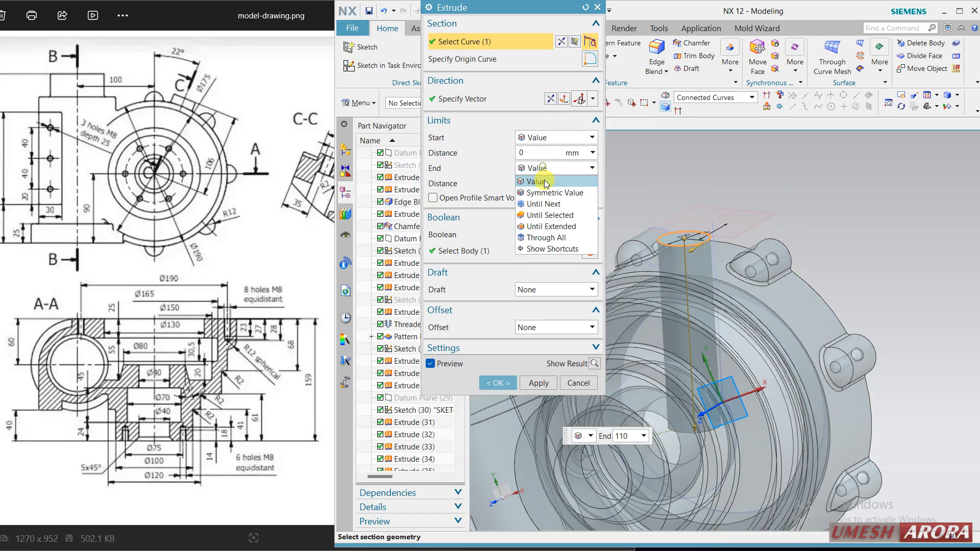
pyautogui.click(548, 208)
pyautogui.moveTo(720, 219); pyautogui.dragTo(701, 243, button='middle')
pyautogui.click(556, 219)
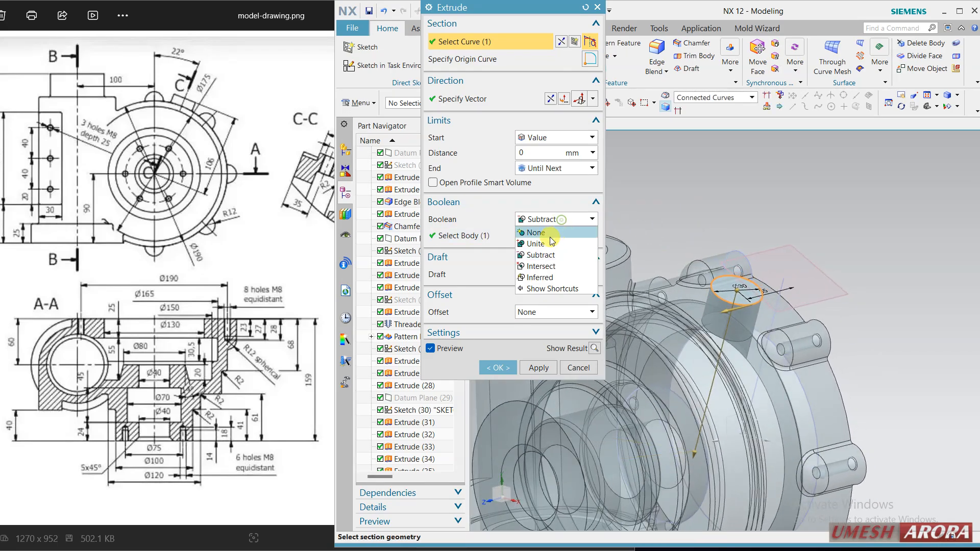
pyautogui.click(552, 243)
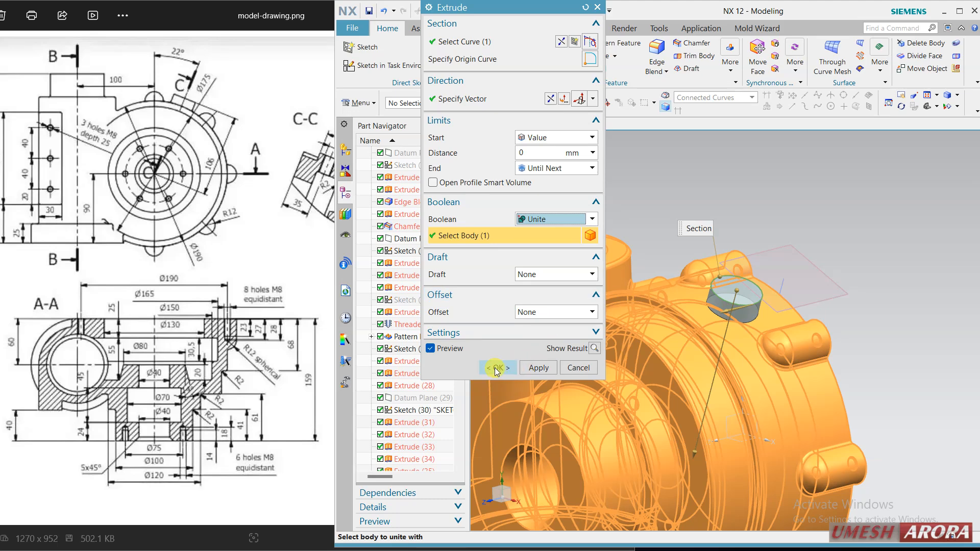
pyautogui.click(497, 369)
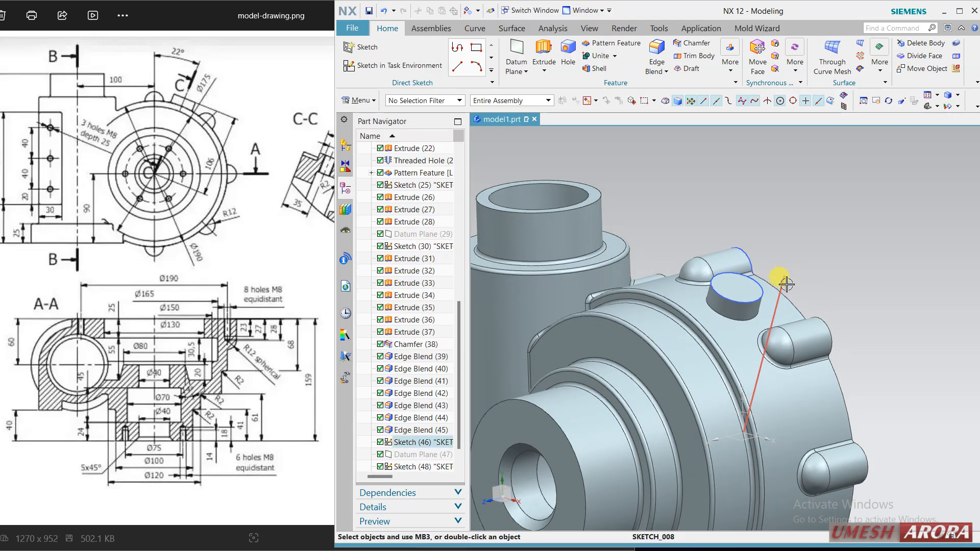
# Step: Hide the slanted-line sketch, the boss's circle sketch and the other sketches still shown around the housing
pyautogui.hotkey('ctrl', 'b')
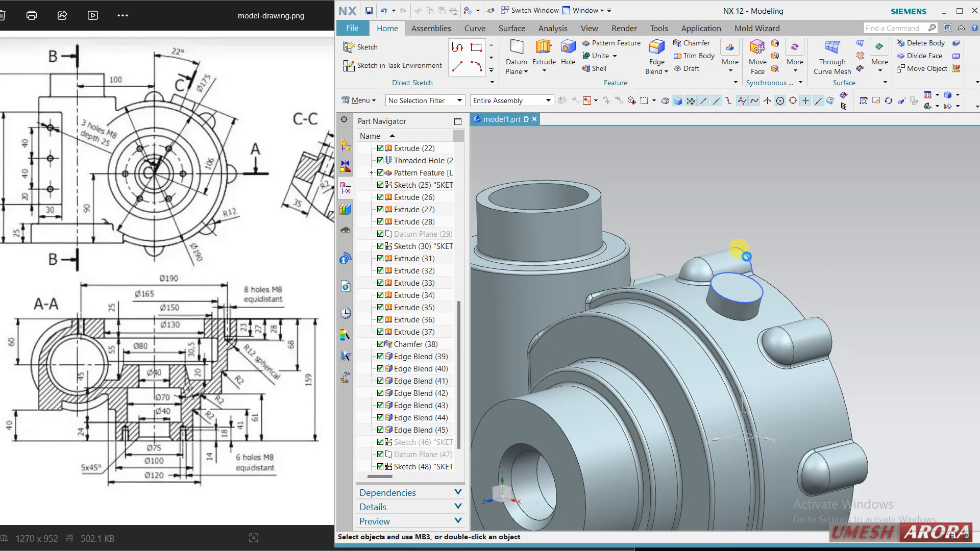
pyautogui.click(746, 251)
pyautogui.hotkey('ctrl', 'b')
pyautogui.click(761, 301)
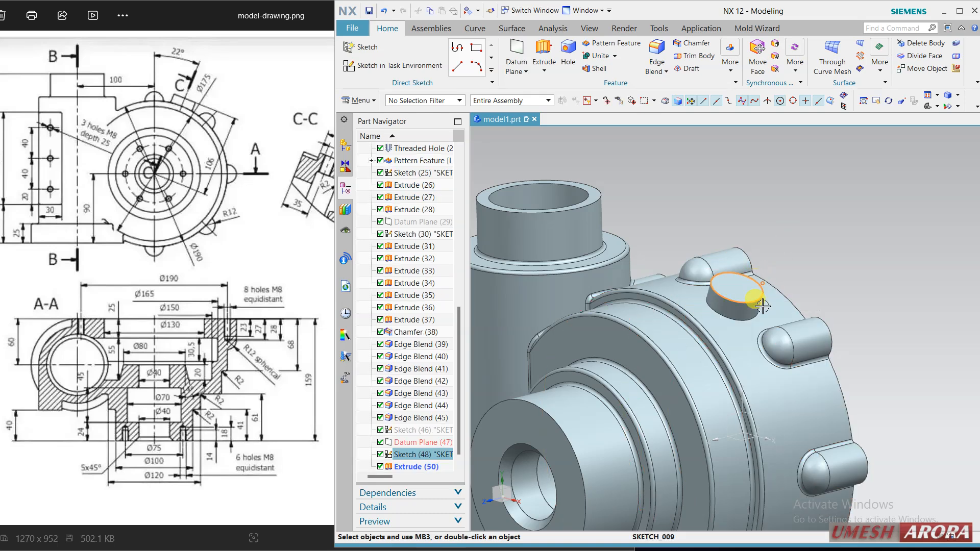
pyautogui.hotkey('ctrl', 'b')
pyautogui.moveTo(805, 245)
pyautogui.mouseDown(button='middle')
pyautogui.moveTo(569, 276)
pyautogui.moveTo(707, 257)
pyautogui.moveTo(638, 250)
pyautogui.mouseUp(button='middle')
pyautogui.hotkey('ctrl', 'b')
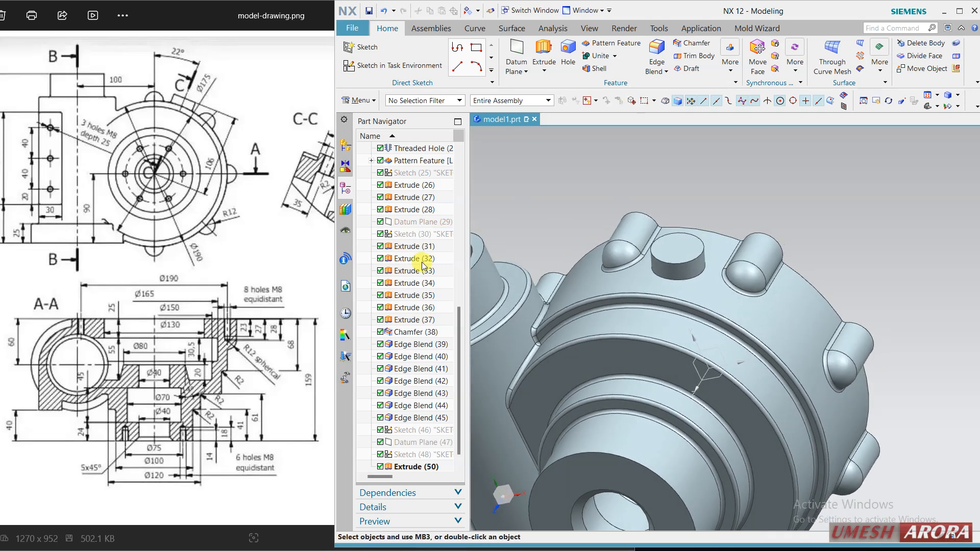
# Step: Place a threaded hole at the centre of the angled boss's top face and set its size to M16 x 2
pyautogui.click(301, 234)
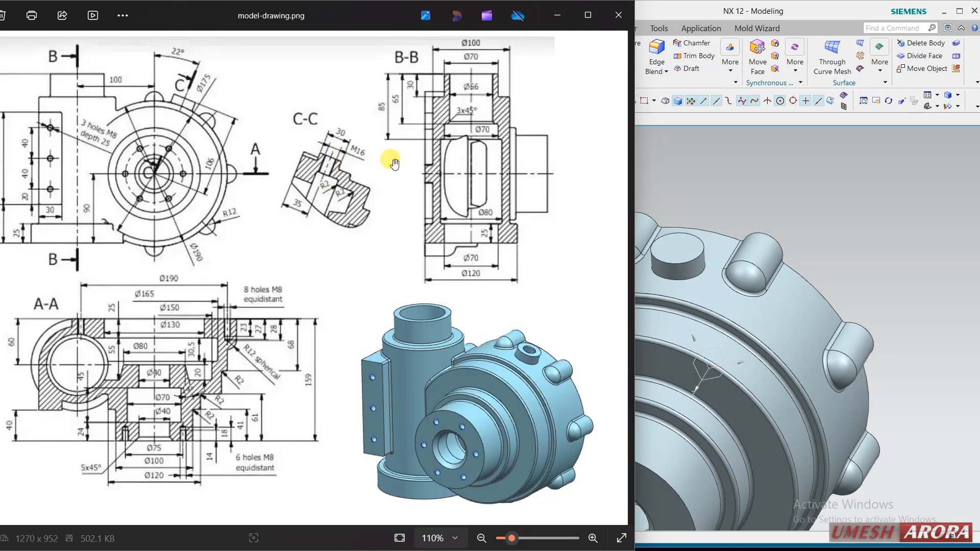
pyautogui.hotkey('alt', 'Tab')
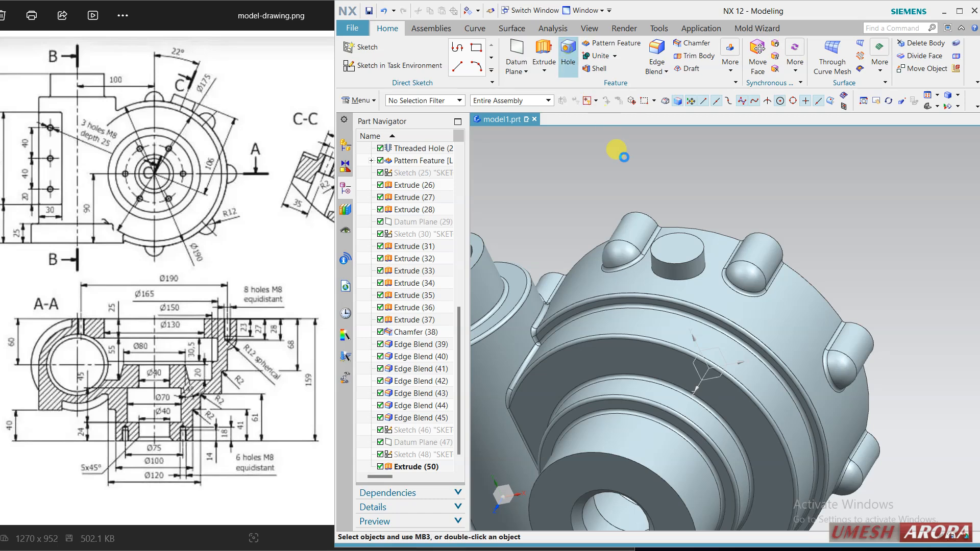
pyautogui.click(662, 263)
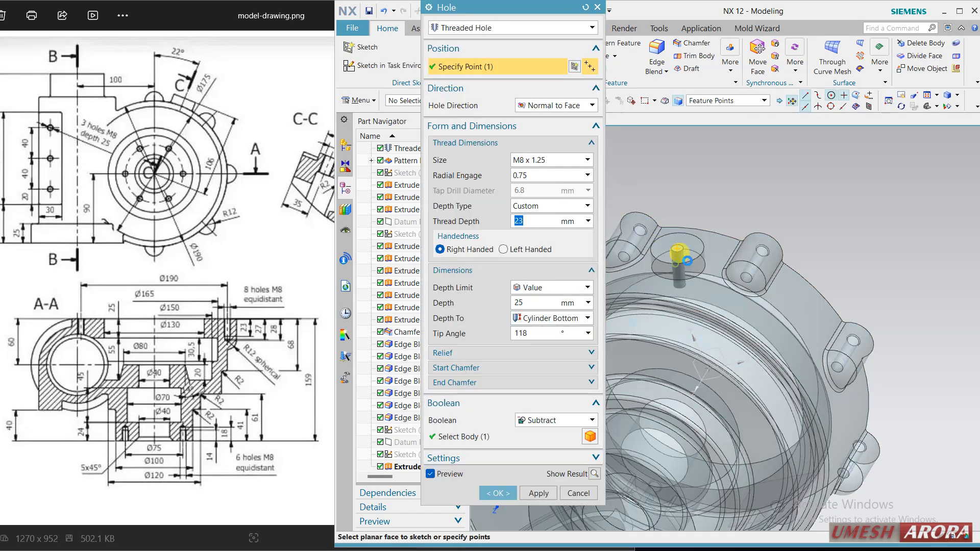
pyautogui.click(551, 160)
pyautogui.click(540, 221)
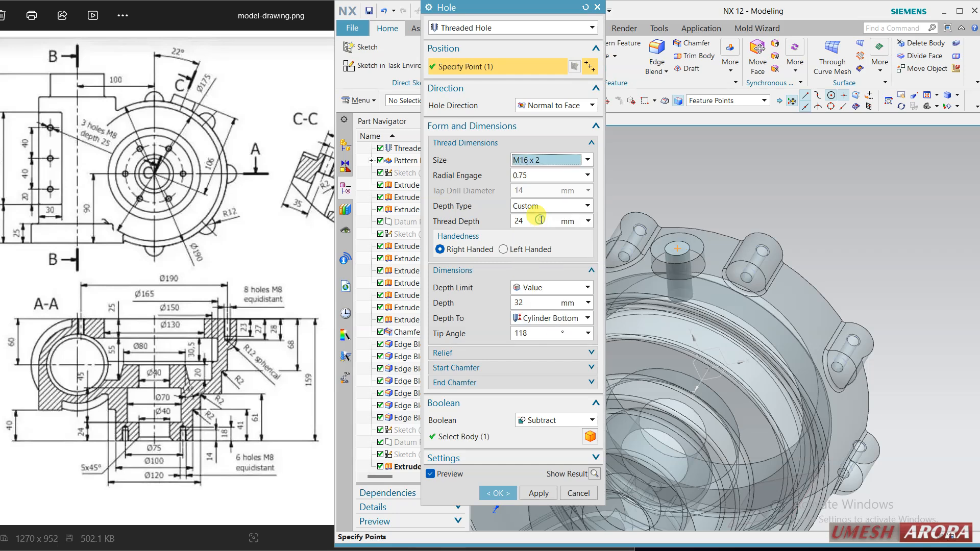
# Step: Change the hole type to Hole Series with screw size M16 and set the end hole's depth to 35 mm
pyautogui.click(510, 27)
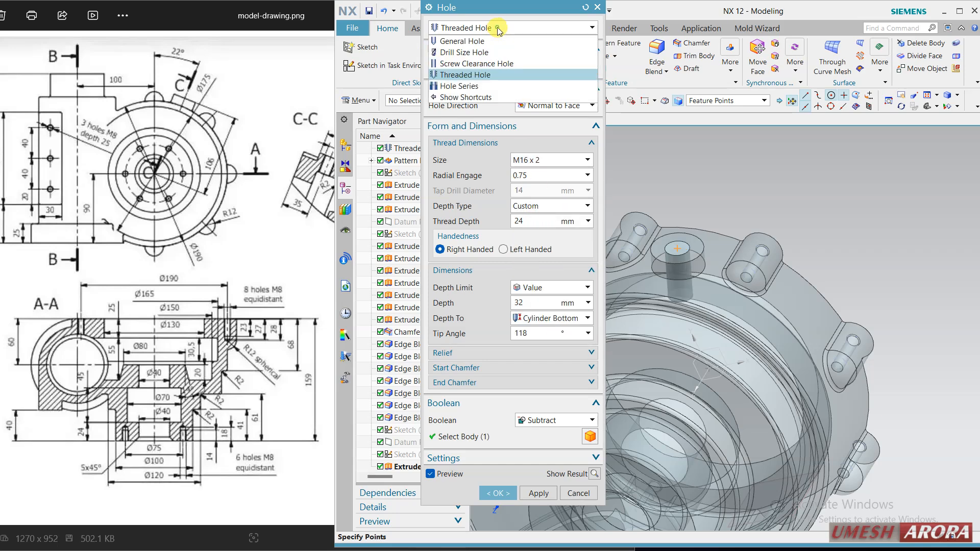
pyautogui.click(481, 87)
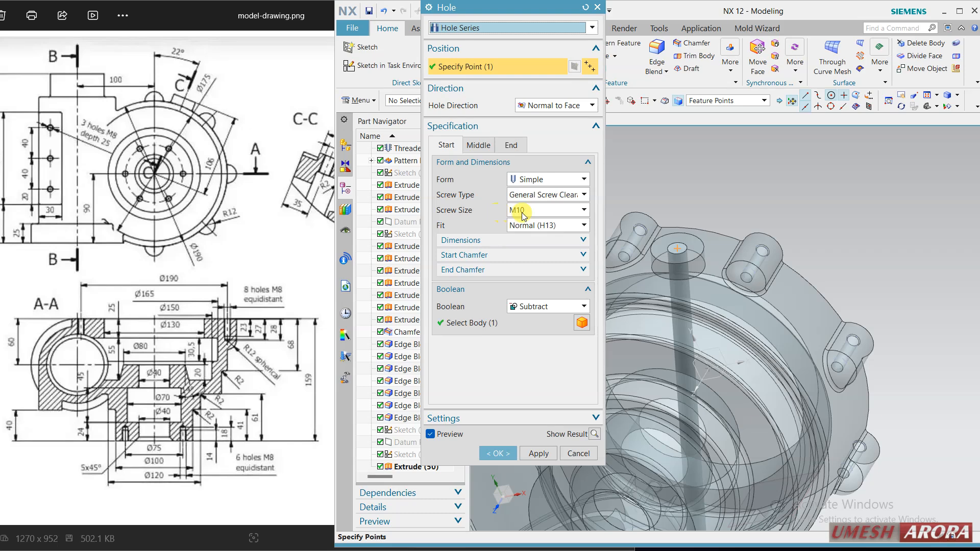
pyautogui.click(538, 211)
pyautogui.click(528, 257)
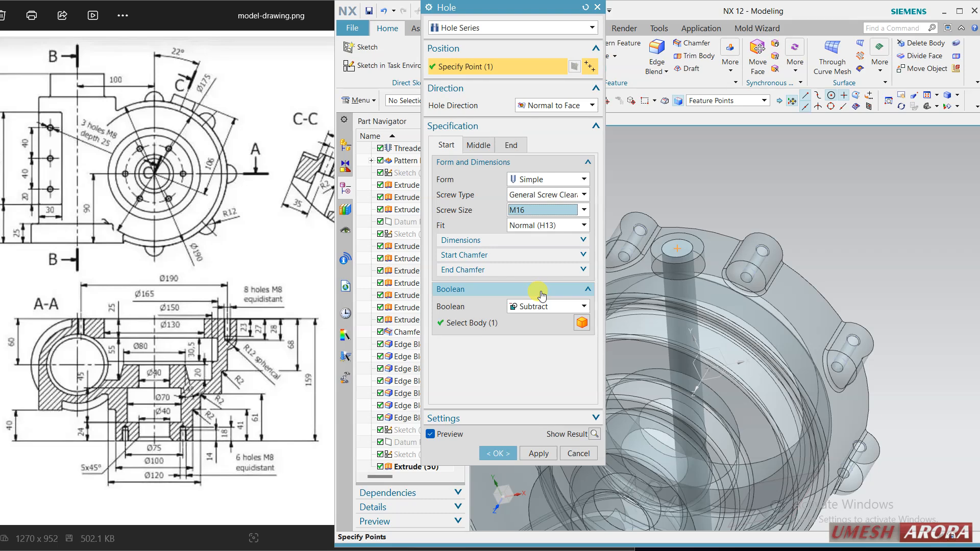
pyautogui.click(506, 145)
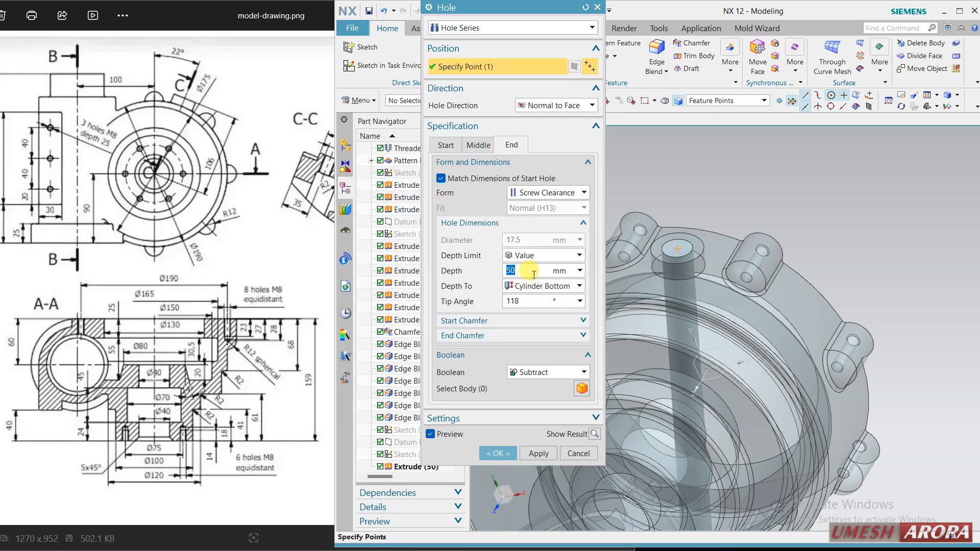
pyautogui.scroll(-2, 709, 243)
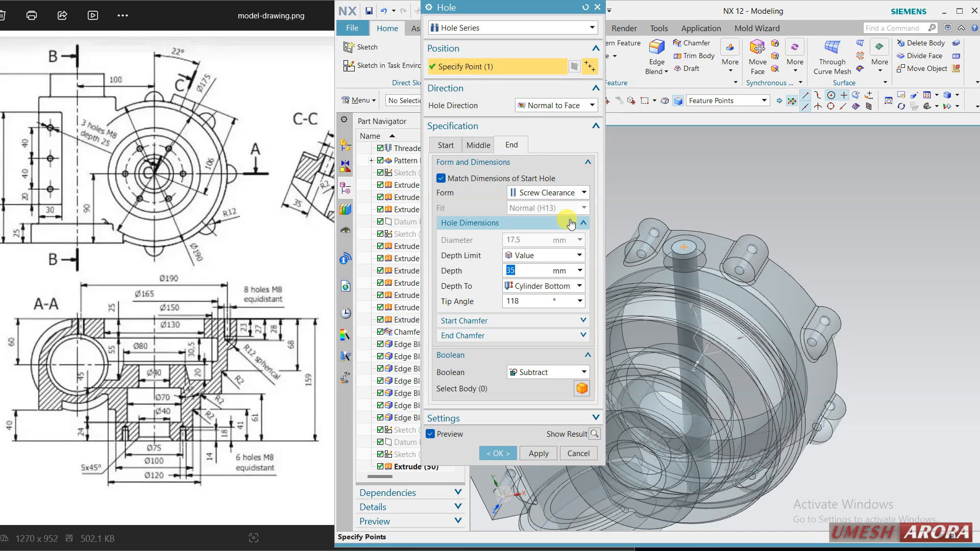
# Step: Review the hole series' start, middle and end settings and preview the resulting hole through the angled boss
pyautogui.click(482, 146)
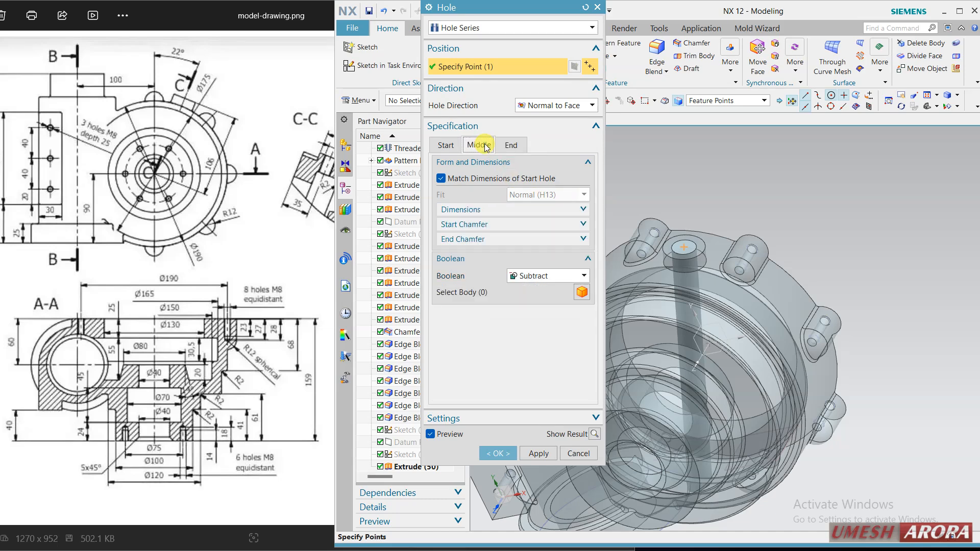
pyautogui.click(456, 146)
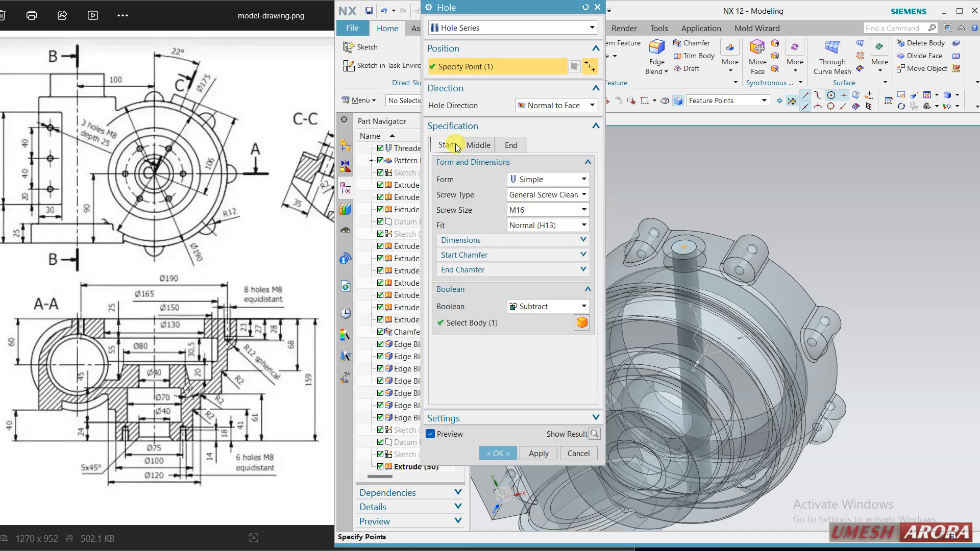
pyautogui.click(486, 325)
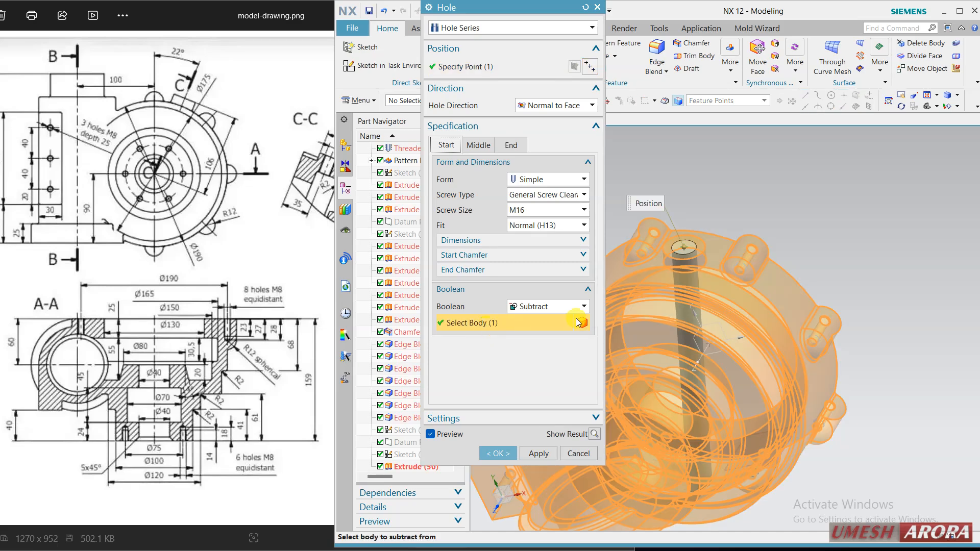
pyautogui.moveTo(692, 305); pyautogui.dragTo(714, 293, button='middle')
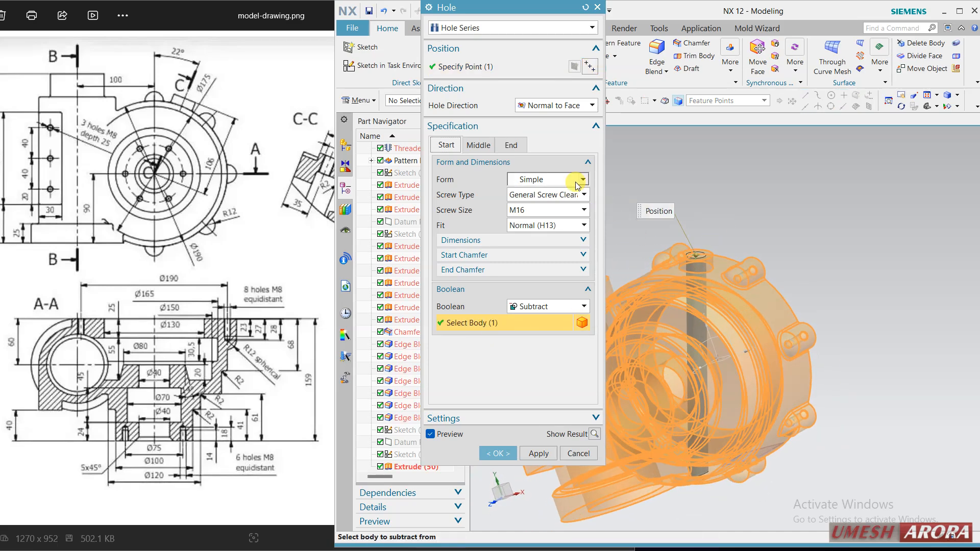
pyautogui.click(509, 146)
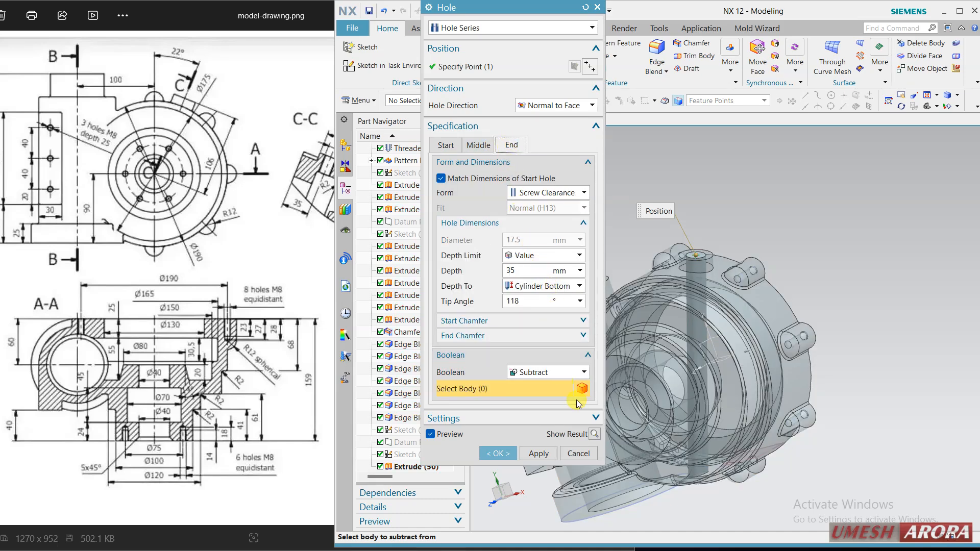
pyautogui.click(595, 434)
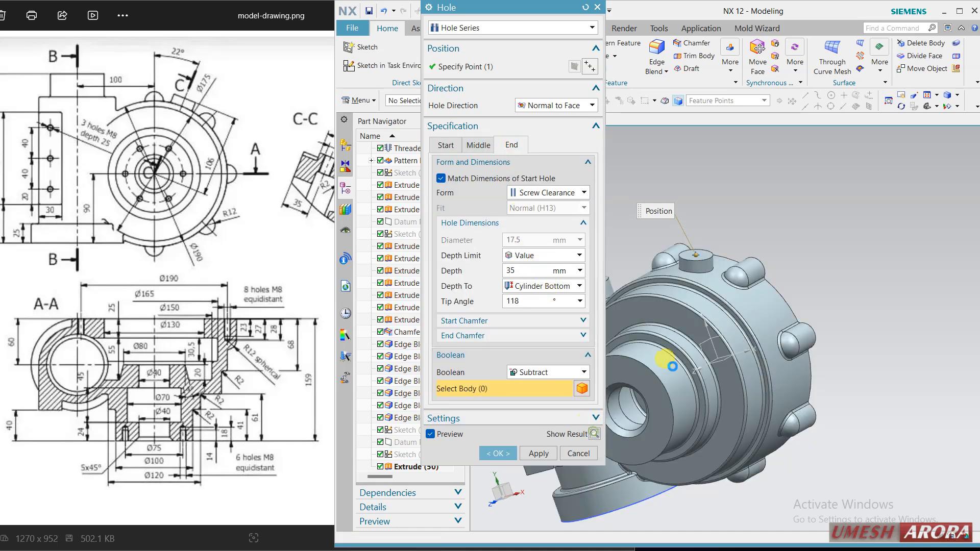
pyautogui.middleClick(769, 249)
pyautogui.moveTo(759, 249); pyautogui.dragTo(771, 219, button='middle')
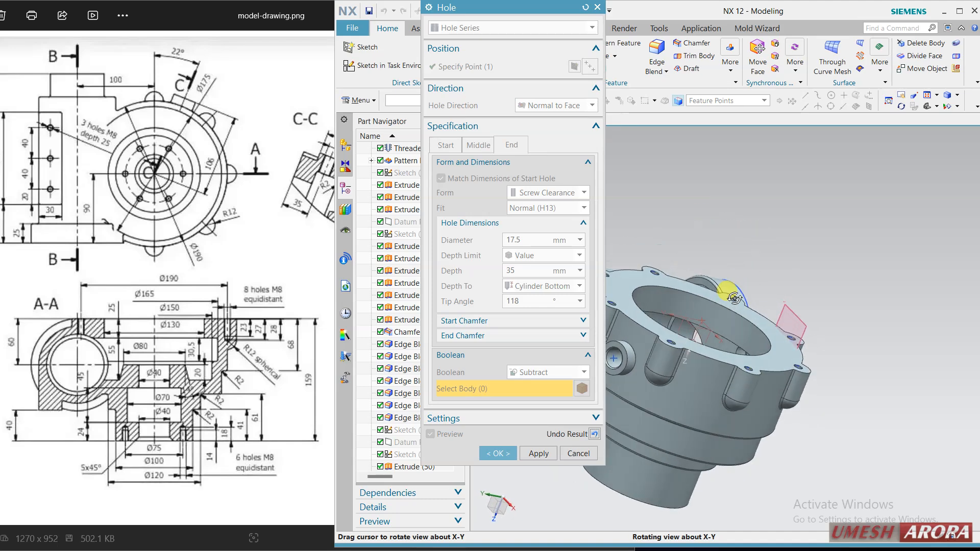
pyautogui.click(595, 434)
# Step: Change the hole type to Threaded Hole and cut the M16 x 2 hole, 32 mm deep, into the angled boss
pyautogui.click(486, 32)
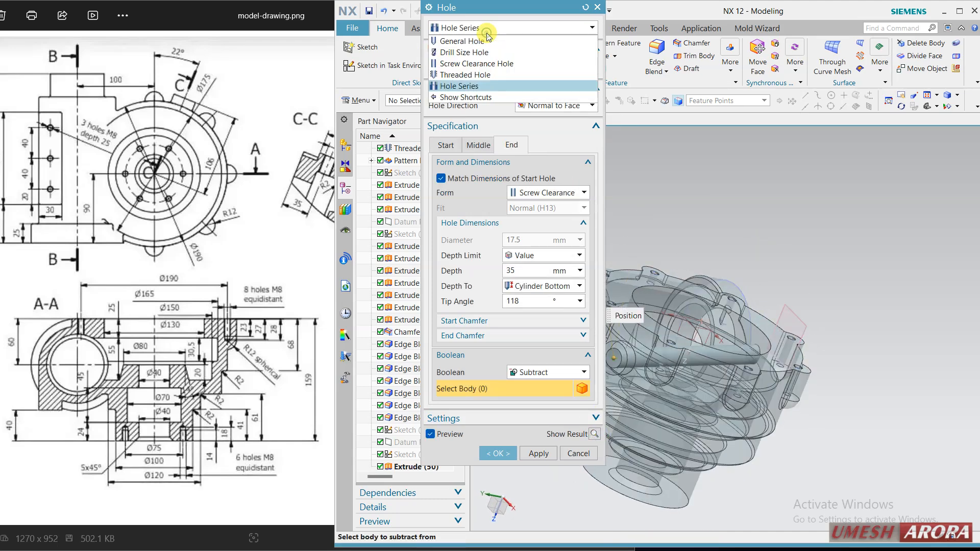
pyautogui.click(465, 75)
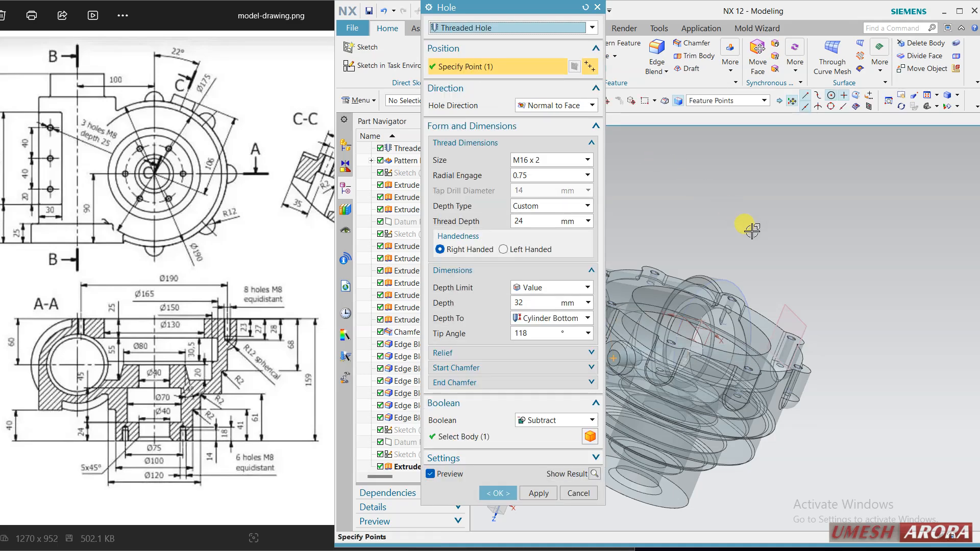
pyautogui.moveTo(752, 230); pyautogui.dragTo(771, 158, button='middle')
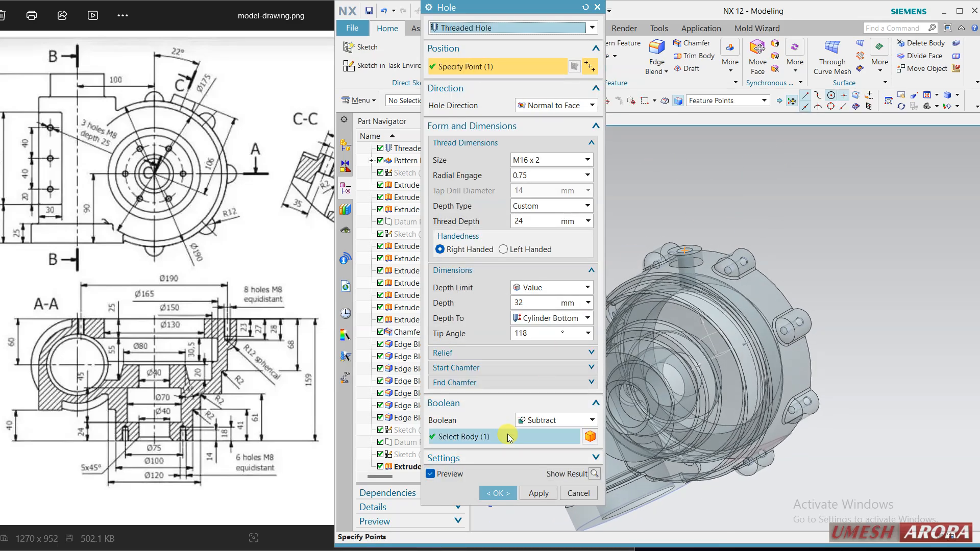
pyautogui.click(499, 493)
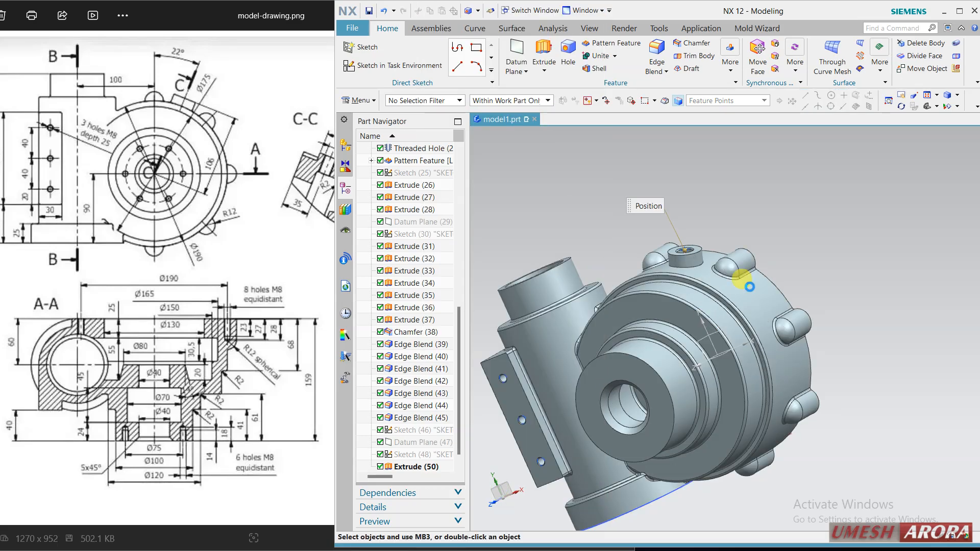
# Step: Start a hole on the round hub's flat end face and place its sketch point beside the central bore
pyautogui.moveTo(792, 209)
pyautogui.mouseDown(button='middle')
pyautogui.moveTo(783, 256)
pyautogui.moveTo(727, 376)
pyautogui.moveTo(810, 265)
pyautogui.moveTo(827, 175)
pyautogui.moveTo(843, 229)
pyautogui.mouseUp(button='middle')
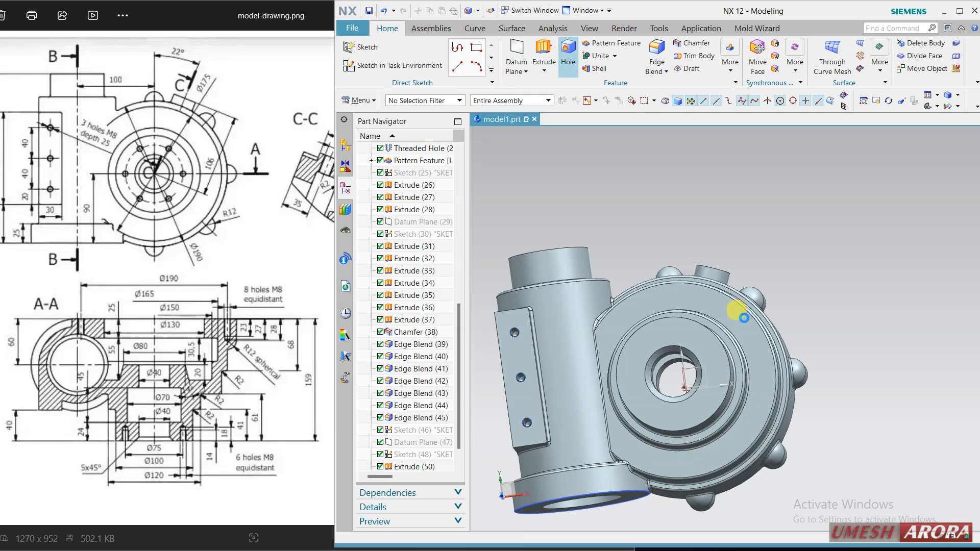
pyautogui.click(805, 346)
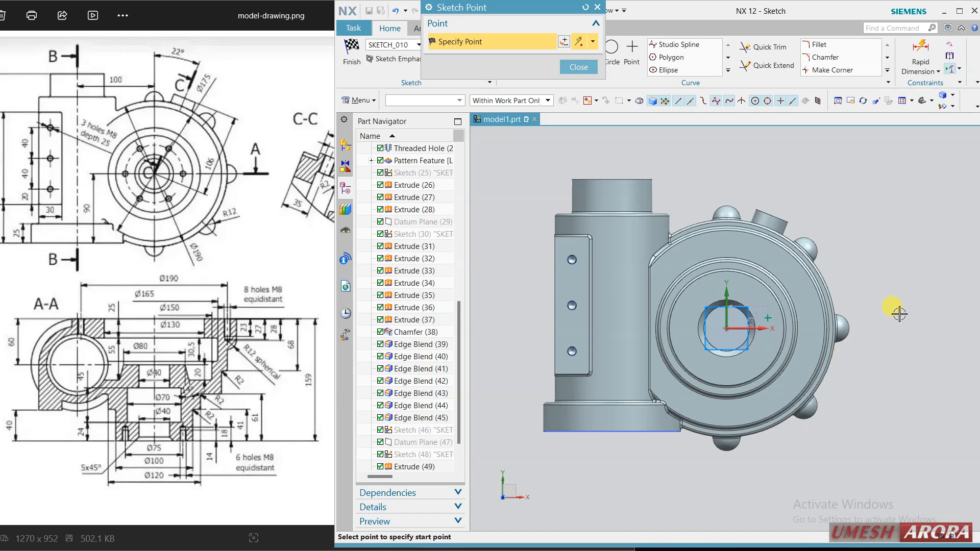
pyautogui.scroll(1, 899, 291)
pyautogui.press('Escape')
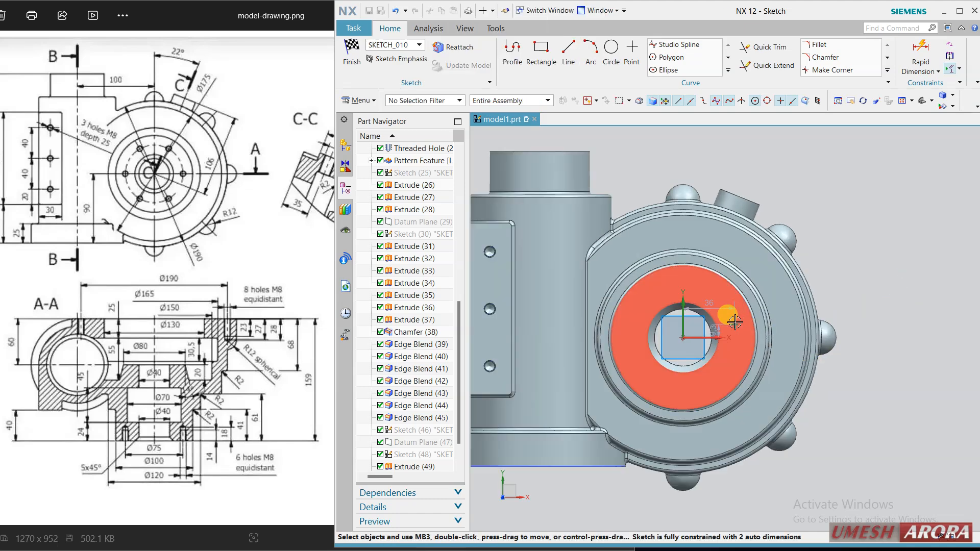
# Step: Constrain the hole's sketch point onto the horizontal axis, set its distance from the centre to 75/2 mm and finish the sketch
pyautogui.click(683, 338)
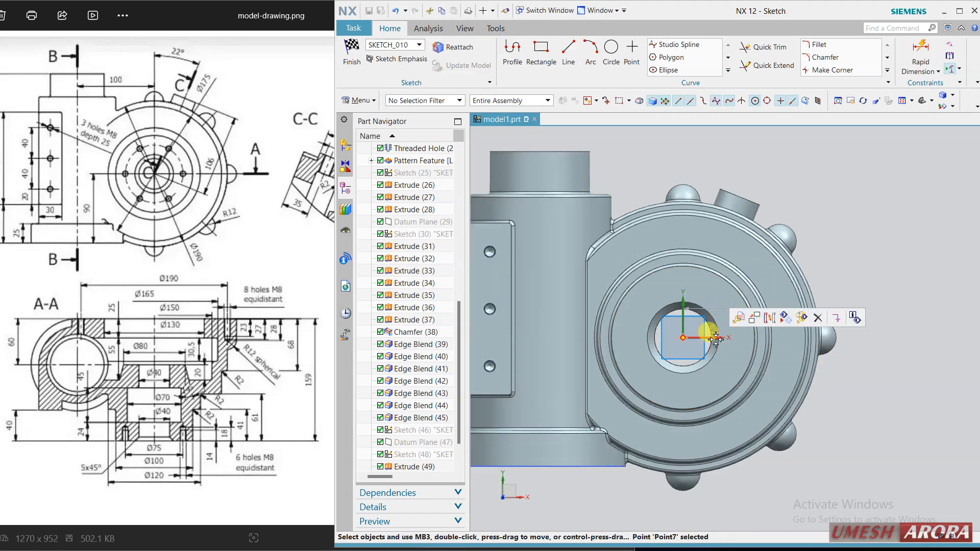
pyautogui.click(715, 338)
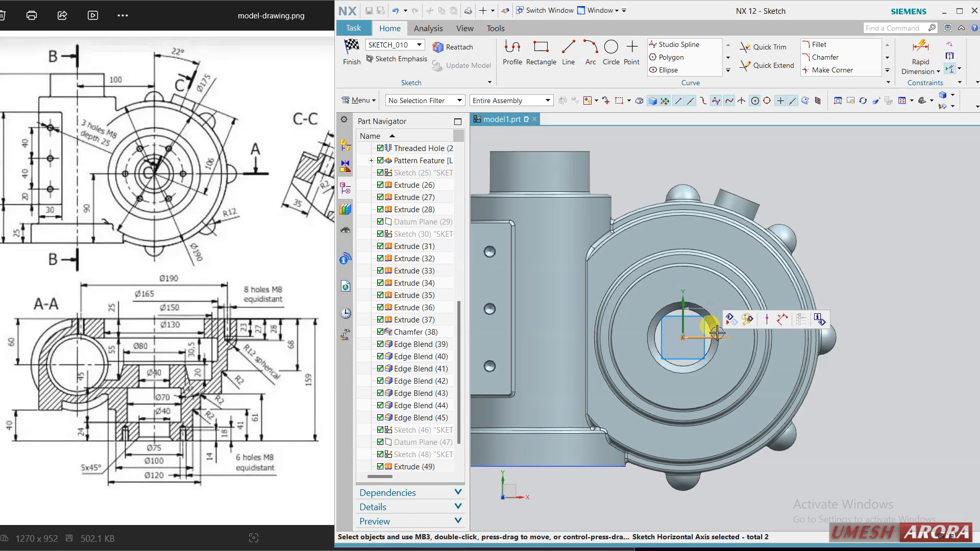
pyautogui.click(775, 320)
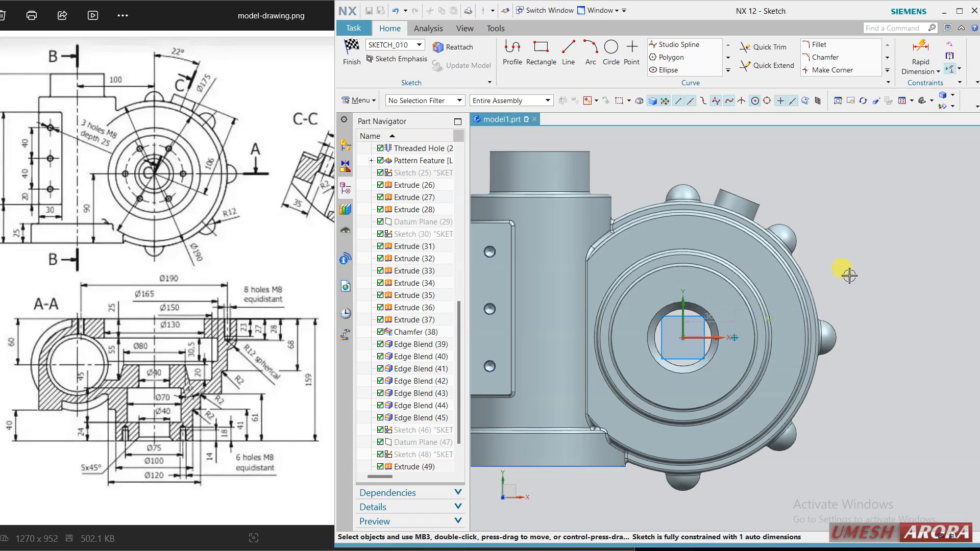
pyautogui.doubleClick(717, 318)
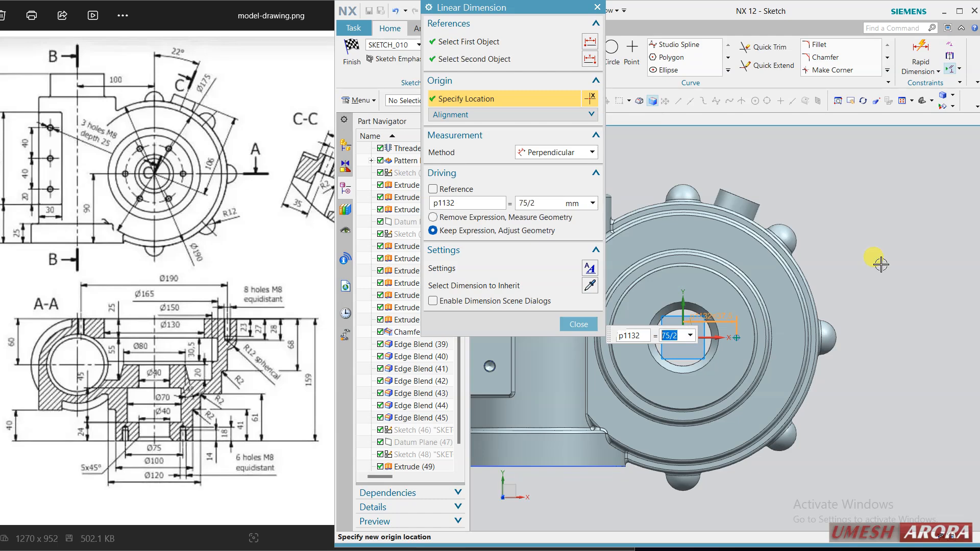
pyautogui.click(348, 46)
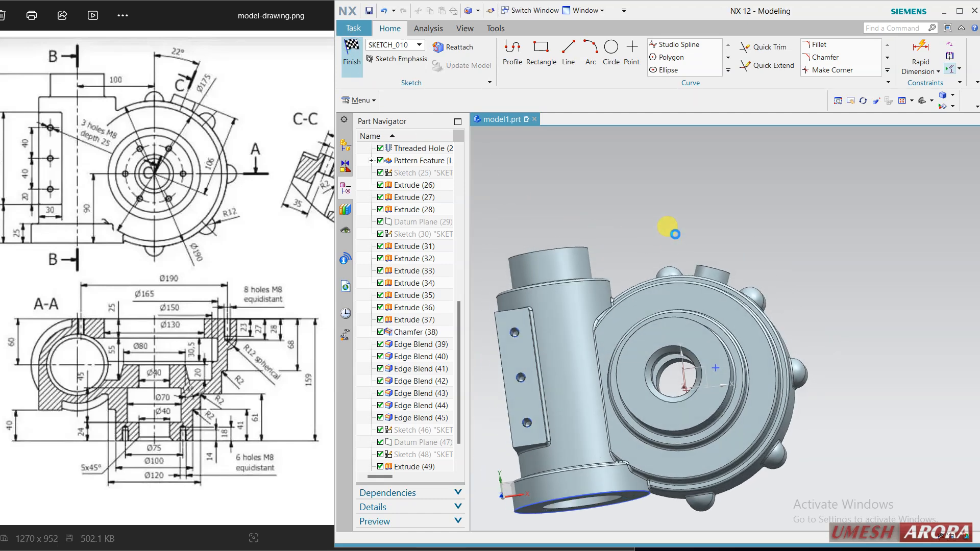
# Step: Cut an M8 x 1.25 threaded hole at the sketched point with 14 mm thread depth and 18 mm hole depth
pyautogui.click(536, 161)
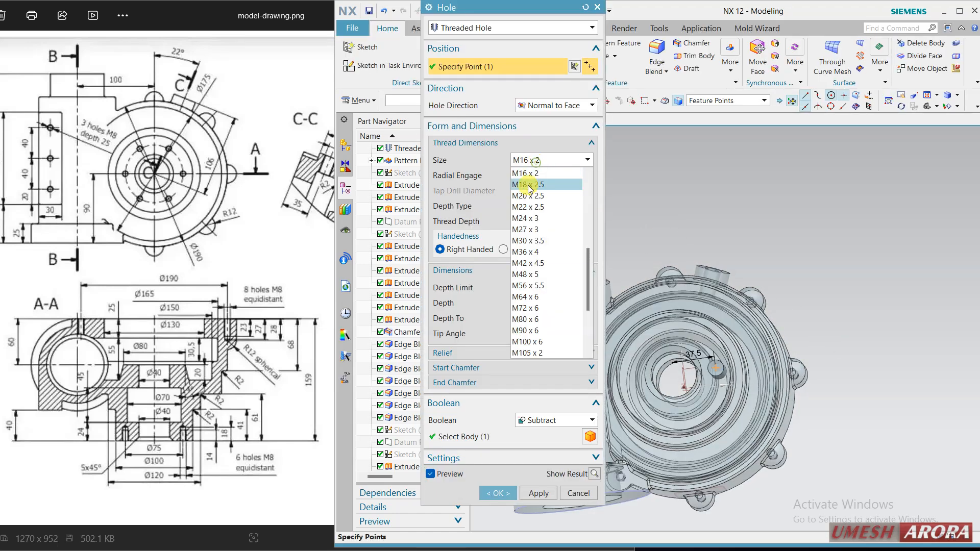
pyautogui.scroll(3, 531, 194)
pyautogui.click(543, 195)
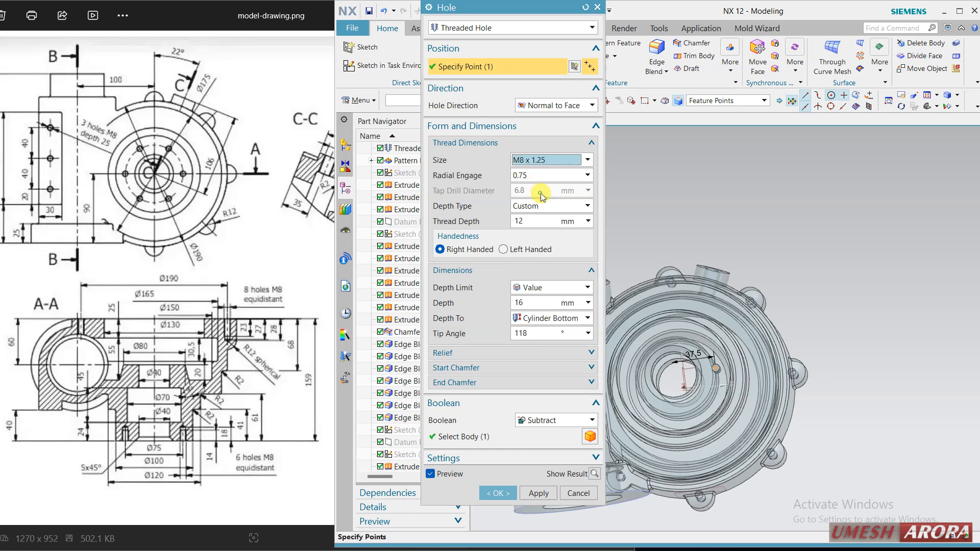
pyautogui.moveTo(807, 306); pyautogui.dragTo(798, 244, button='middle')
pyautogui.scroll(-5, 728, 273)
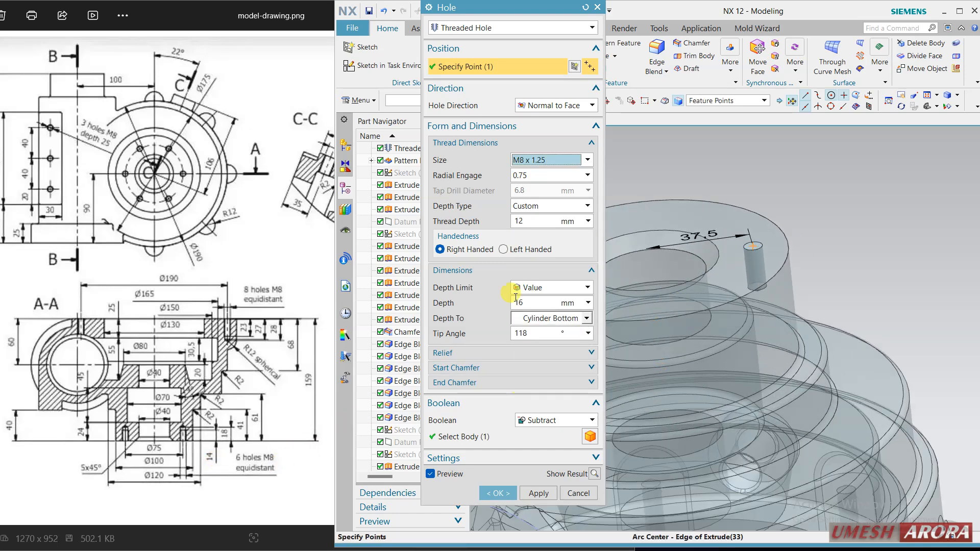
pyautogui.doubleClick(537, 221)
pyautogui.write('14')
pyautogui.press('Return')
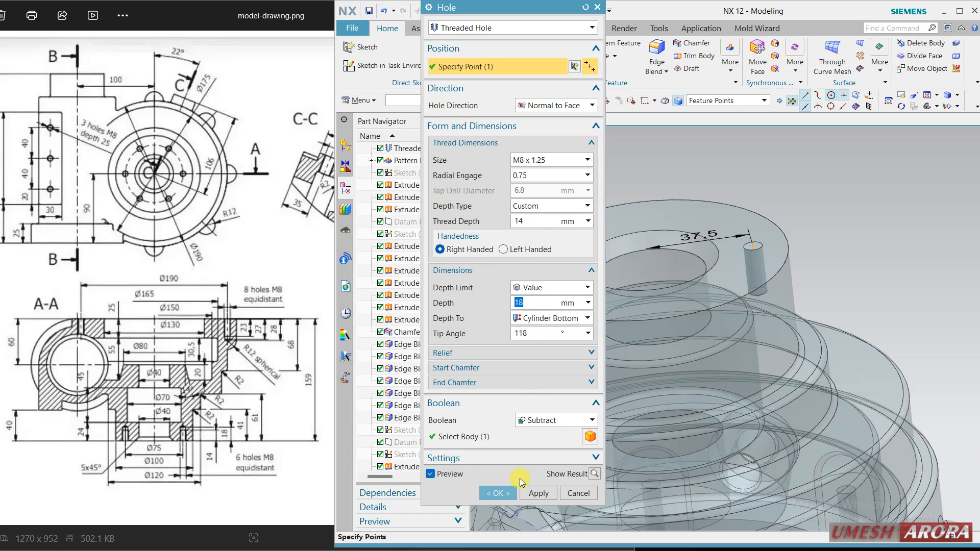
pyautogui.click(499, 493)
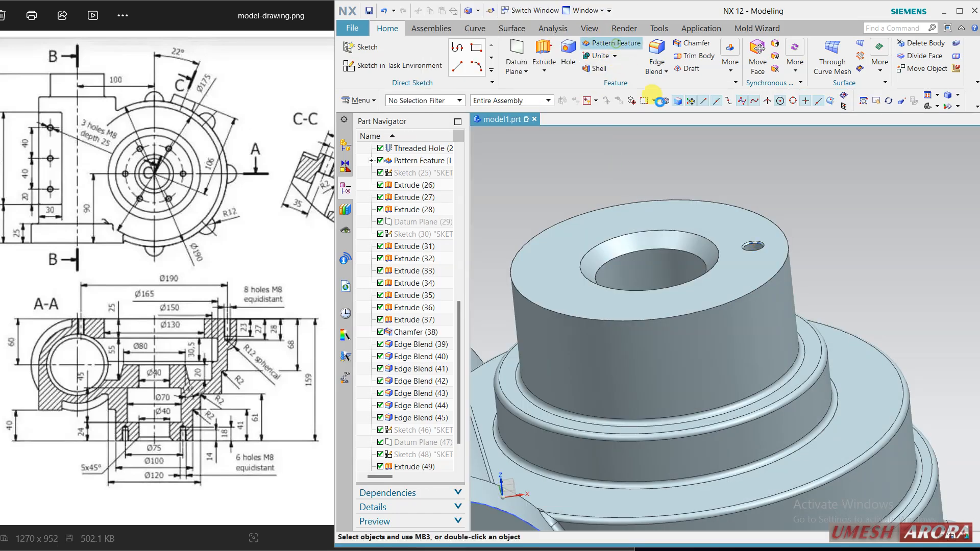
# Step: Pattern the hub's M8 hole in a circular layout about the datum Z axis with count 6 and pitch angle 60°
pyautogui.click(554, 120)
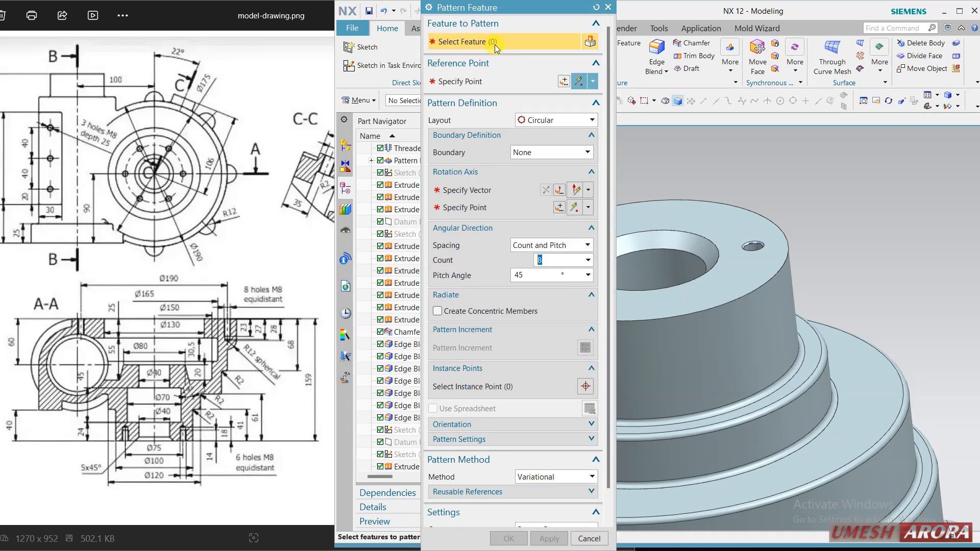
pyautogui.click(750, 247)
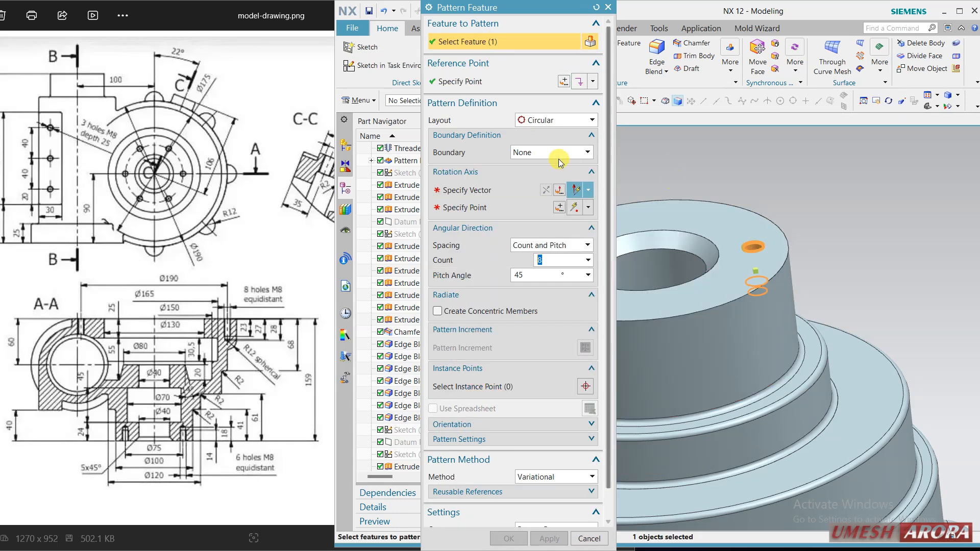
pyautogui.click(492, 192)
pyautogui.scroll(-3, 824, 292)
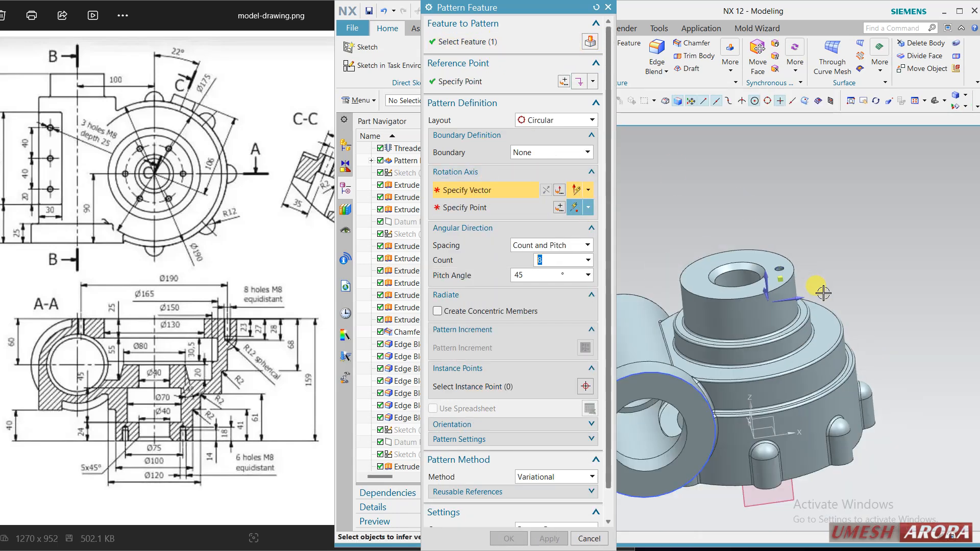
pyautogui.click(750, 408)
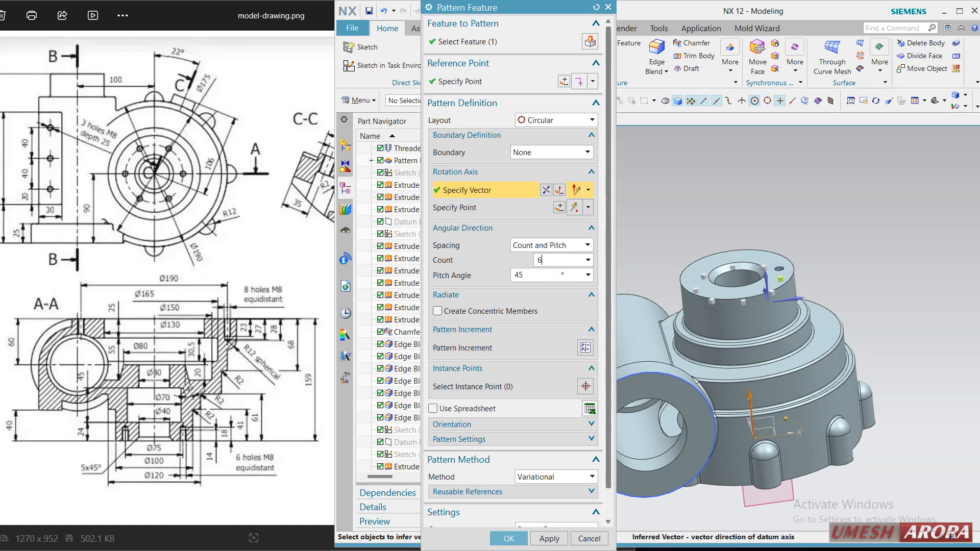
pyautogui.doubleClick(542, 277)
pyautogui.write('60')
pyautogui.press('Return')
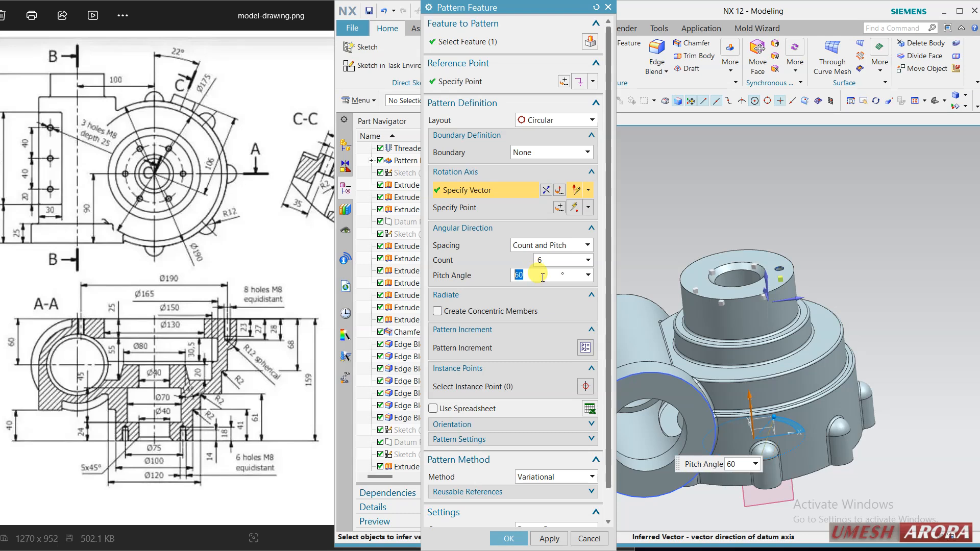
pyautogui.click(516, 539)
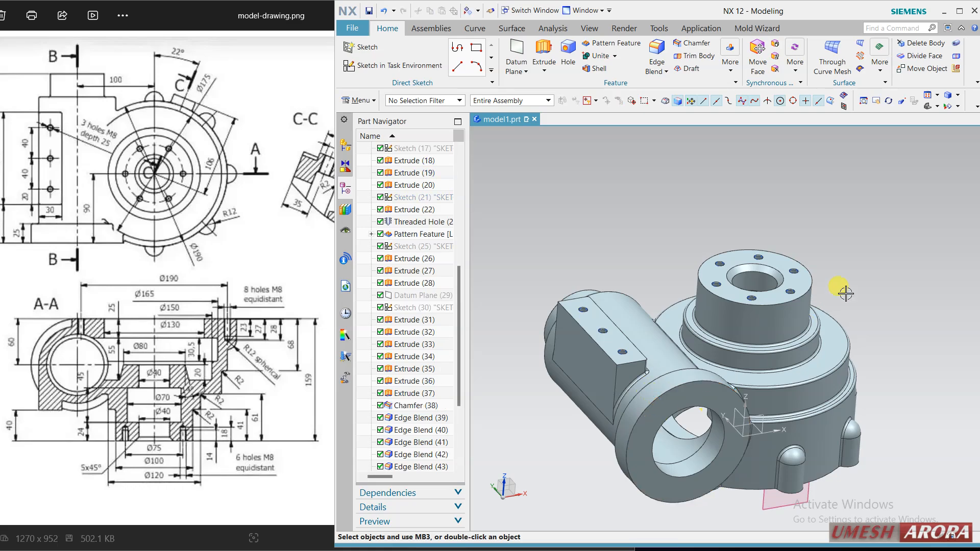
# Step: Compare the housing with the isometric view and hole notes in model-drawing.png, and return to the NX model
pyautogui.moveTo(782, 285); pyautogui.dragTo(839, 308, button='middle')
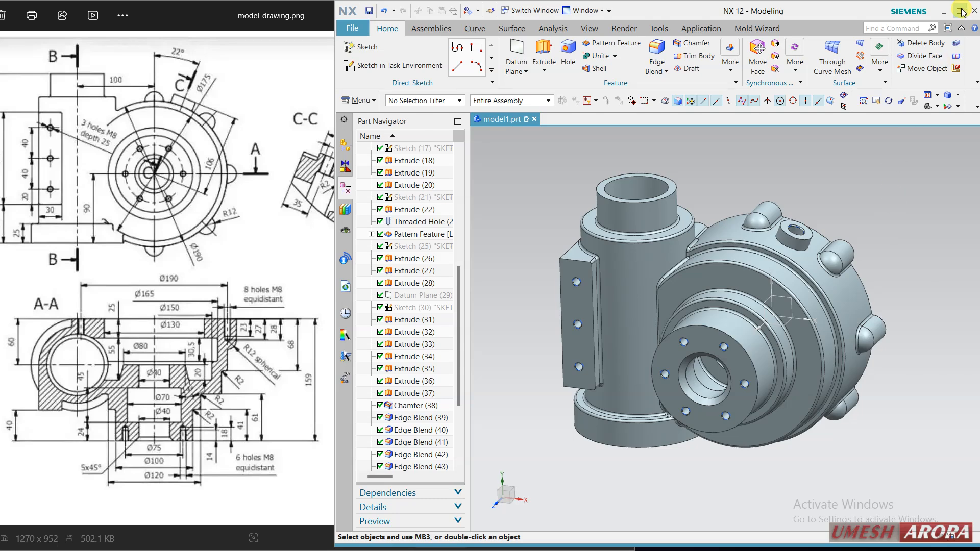
pyautogui.click(251, 296)
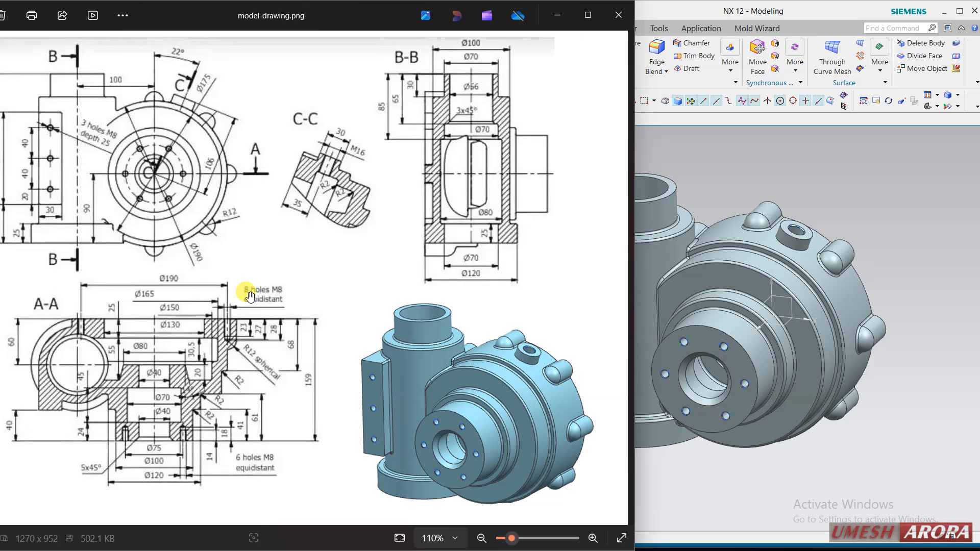
pyautogui.click(771, 16)
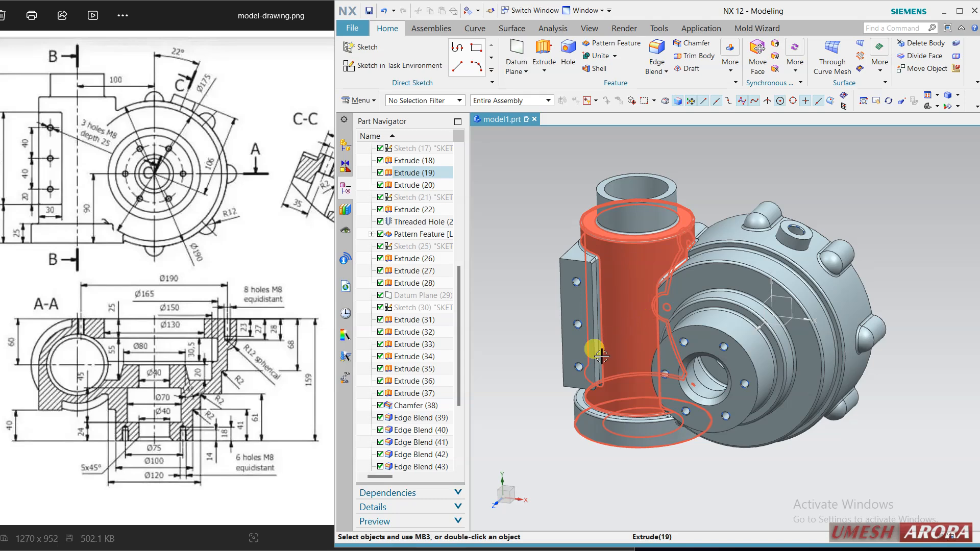